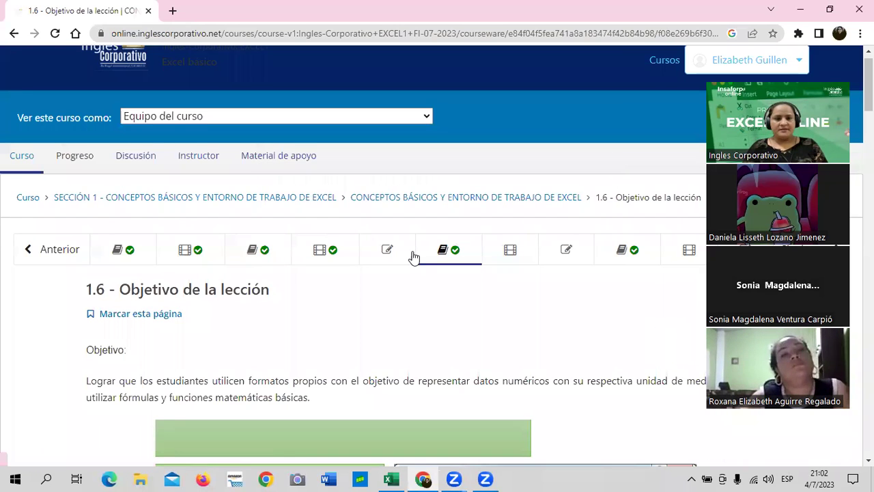
Step: Open lesson 1.3 'Objetivo de la lección' and bring the Excel sales workbook forward
click(273, 250)
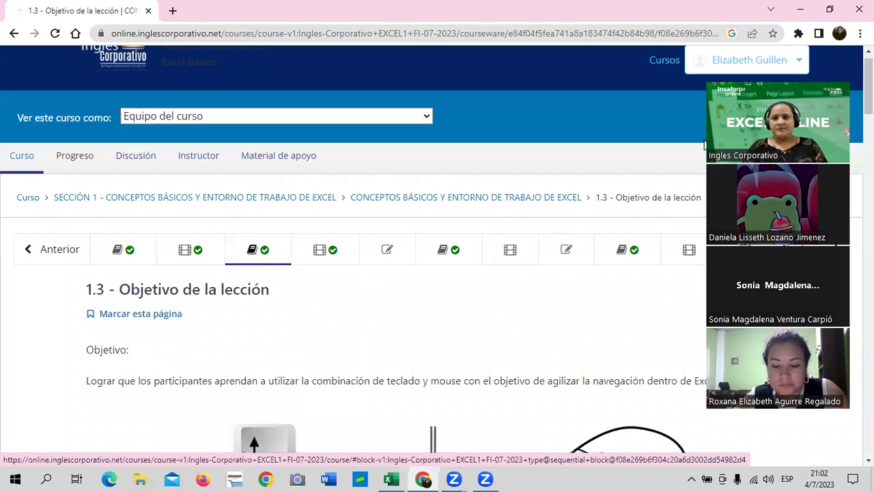
drag(817, 80, 827, 39)
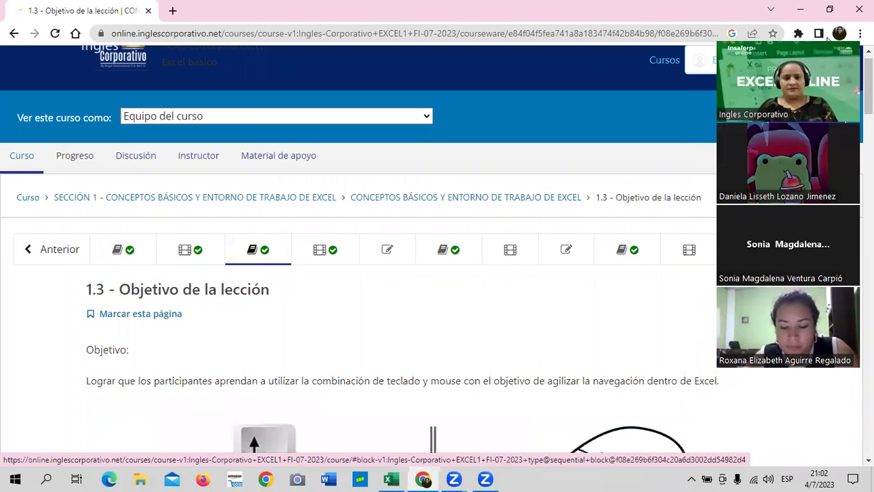
click(403, 417)
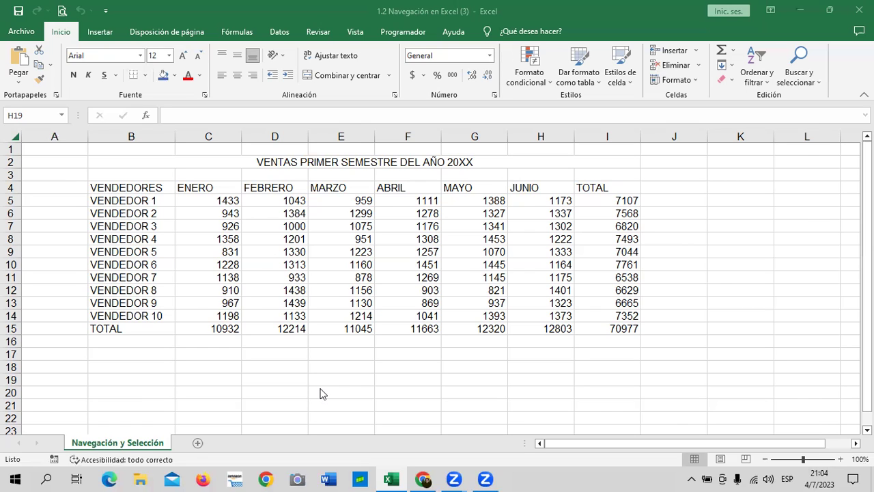
click(428, 477)
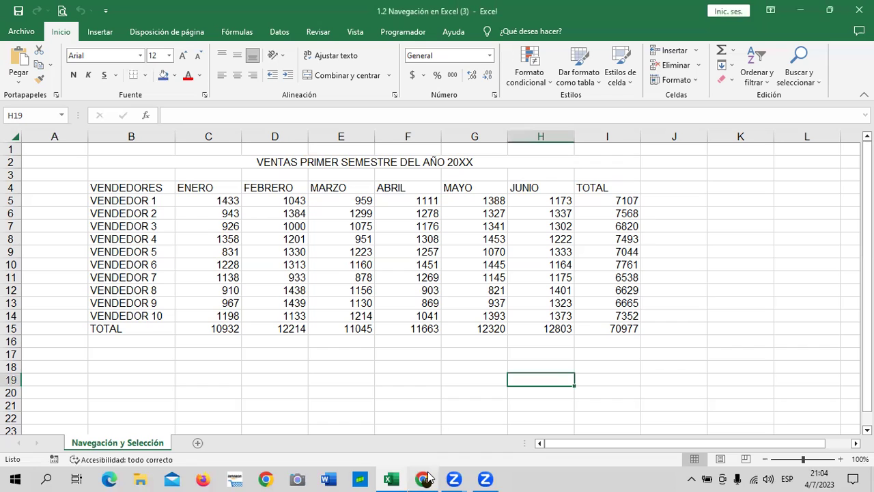
click(454, 410)
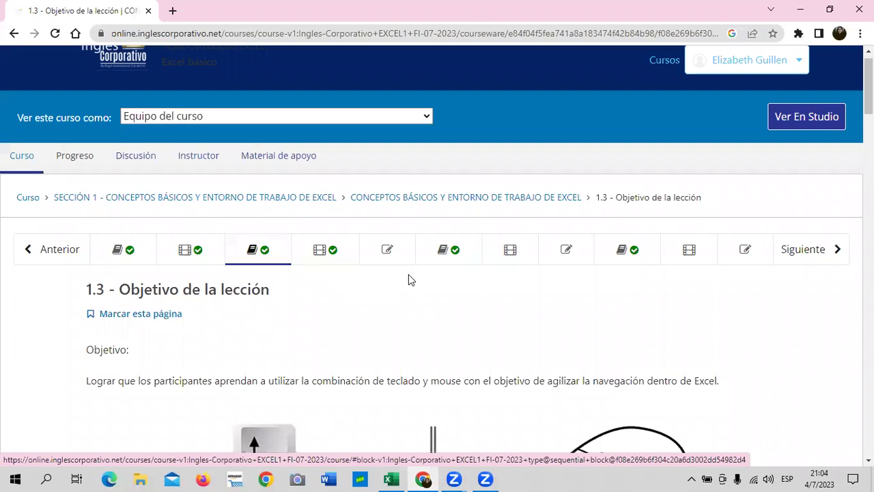
scroll(774, 142, down, 2)
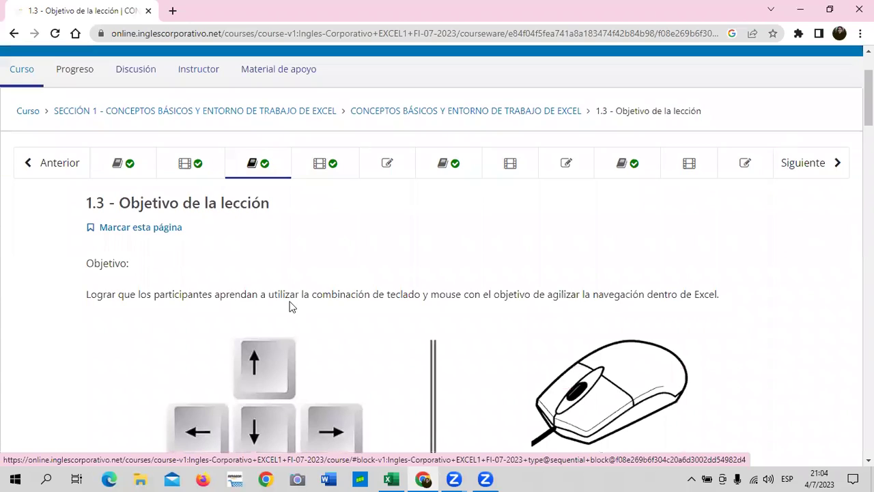
scroll(274, 269, up, 2)
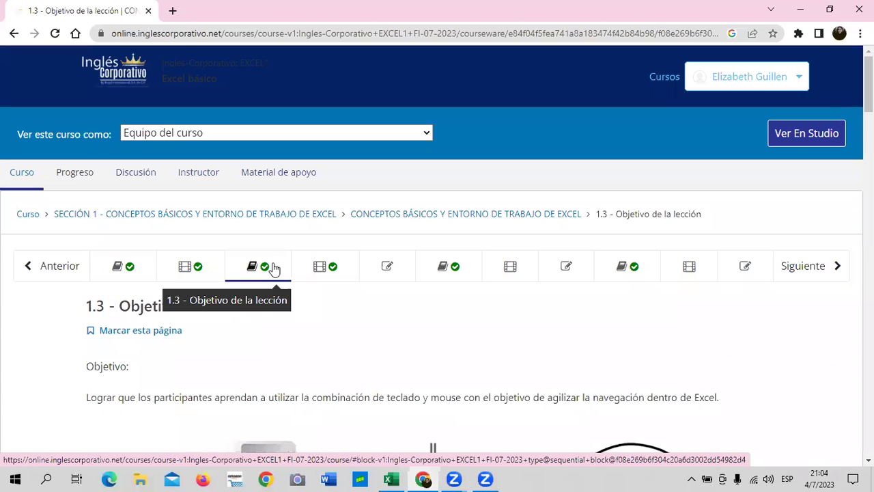
scroll(282, 286, down, 3)
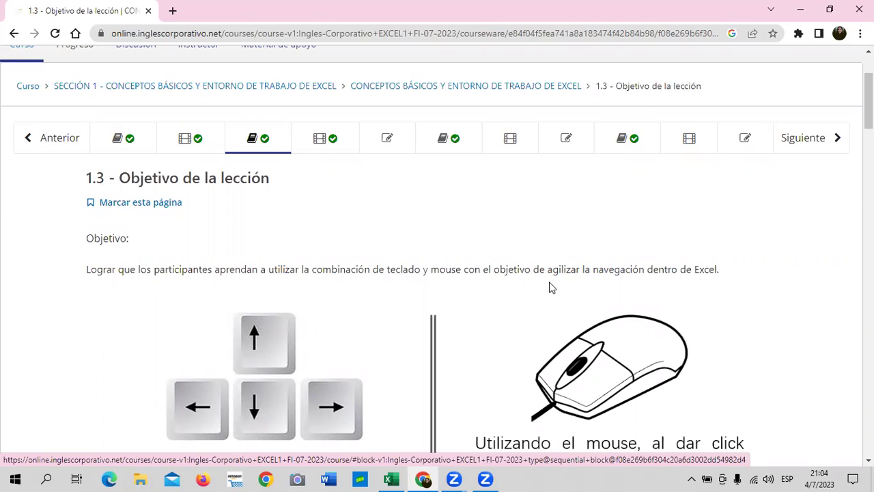
scroll(707, 264, down, 2)
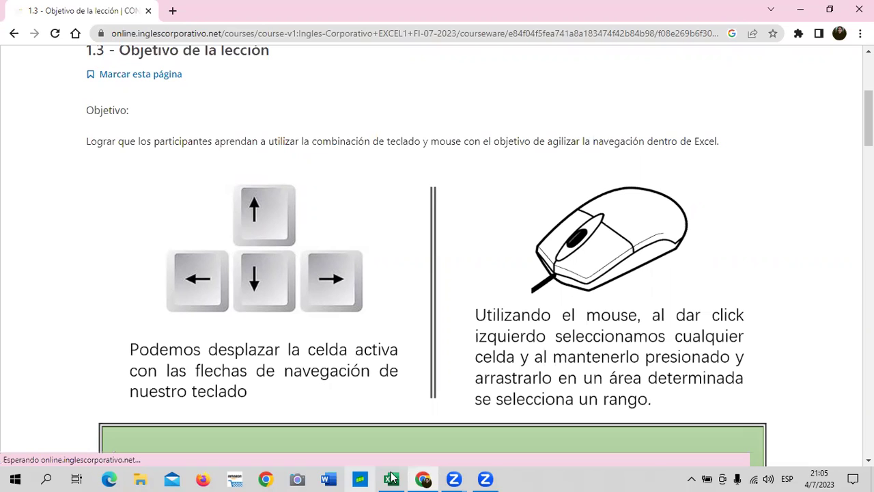
mouse_move(392, 478)
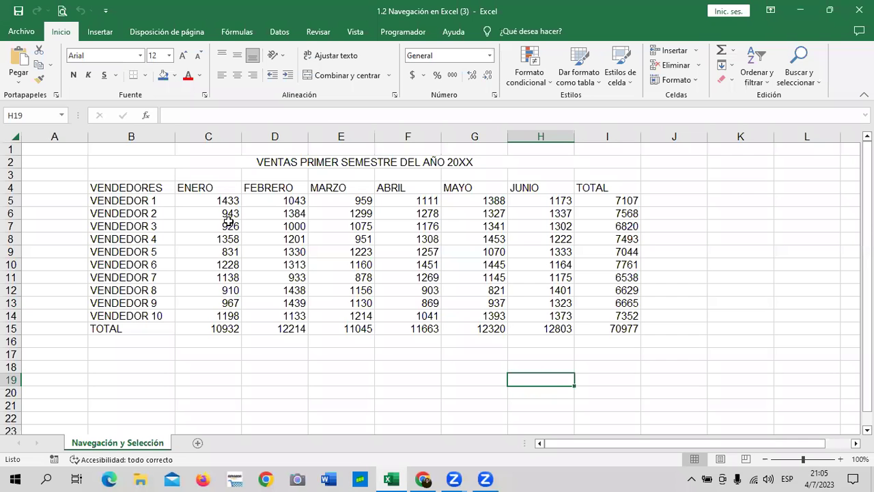
click(375, 419)
click(65, 150)
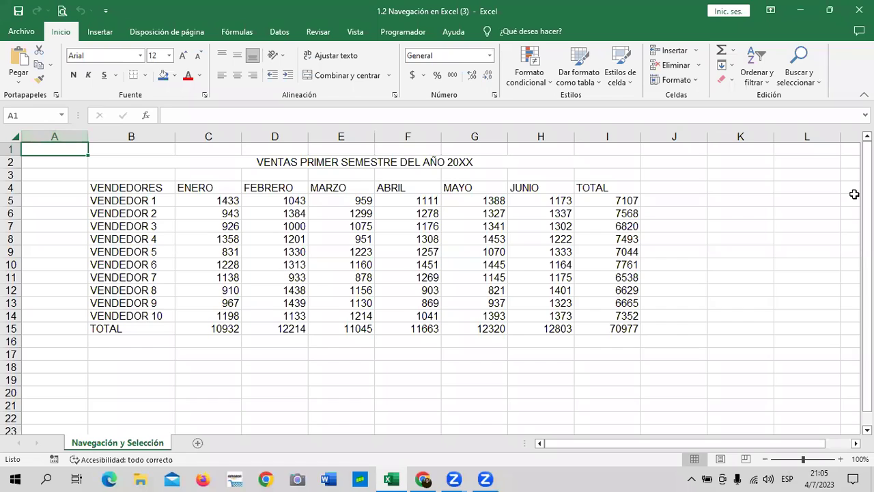
scroll(283, 271, down, 7)
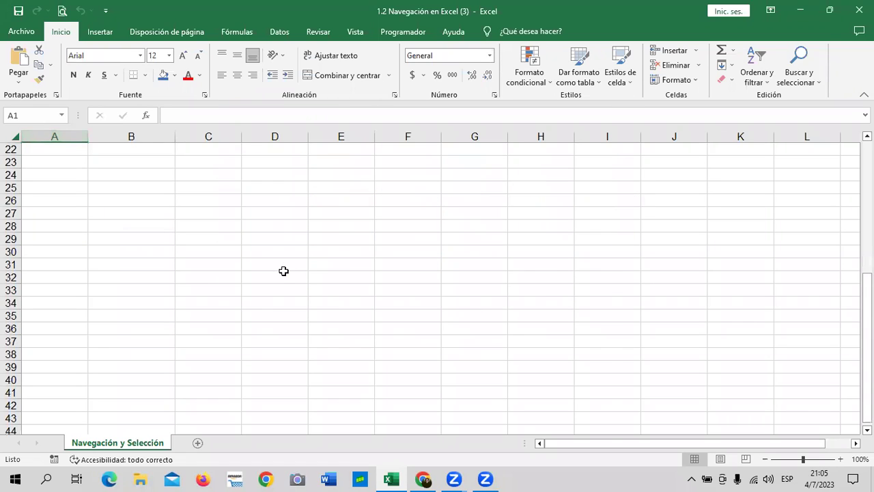
scroll(298, 271, down, 20)
scroll(298, 271, down, 12)
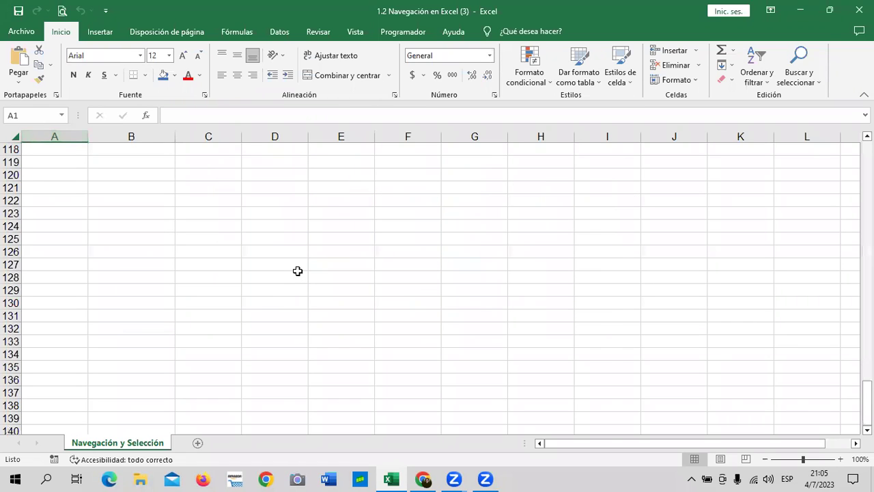
scroll(298, 271, down, 20)
scroll(287, 267, down, 20)
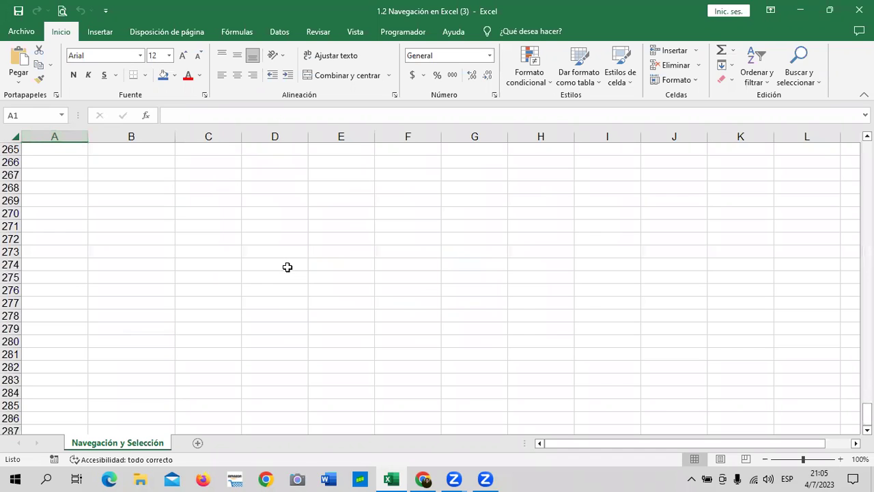
scroll(288, 267, down, 20)
scroll(286, 267, down, 20)
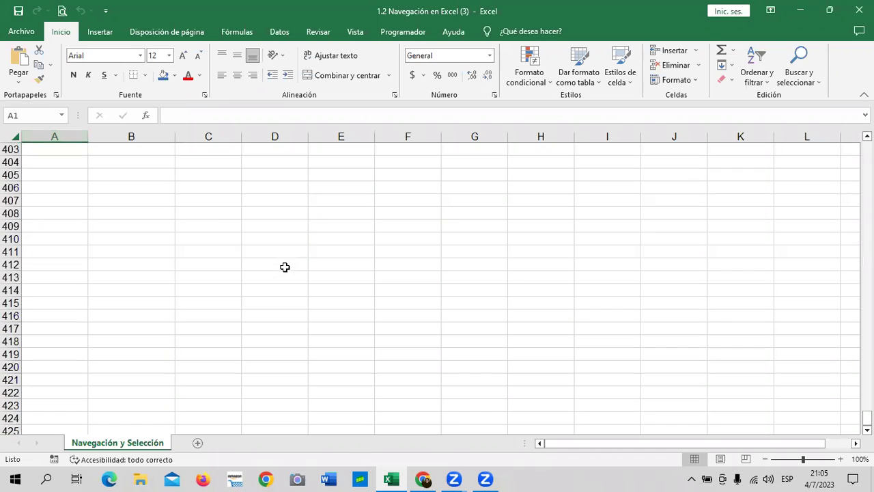
scroll(284, 266, down, 11)
scroll(283, 265, down, 18)
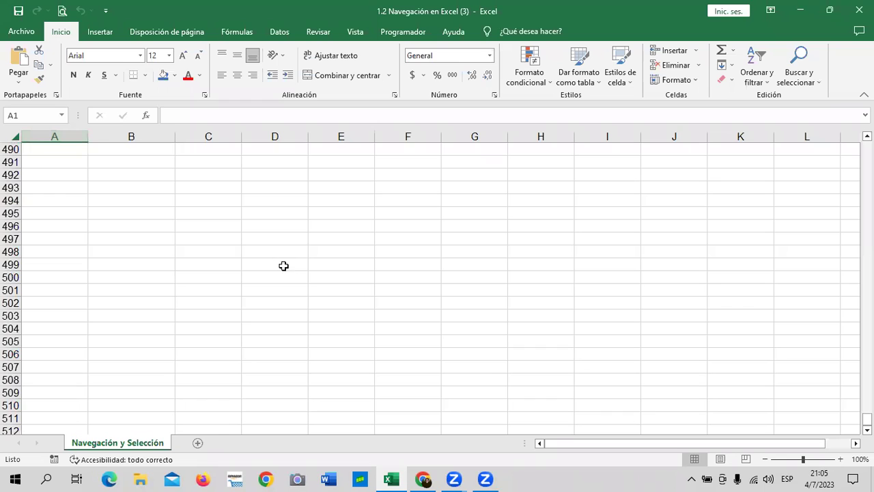
scroll(273, 287, down, 4)
click(66, 417)
key(ctrl+Home)
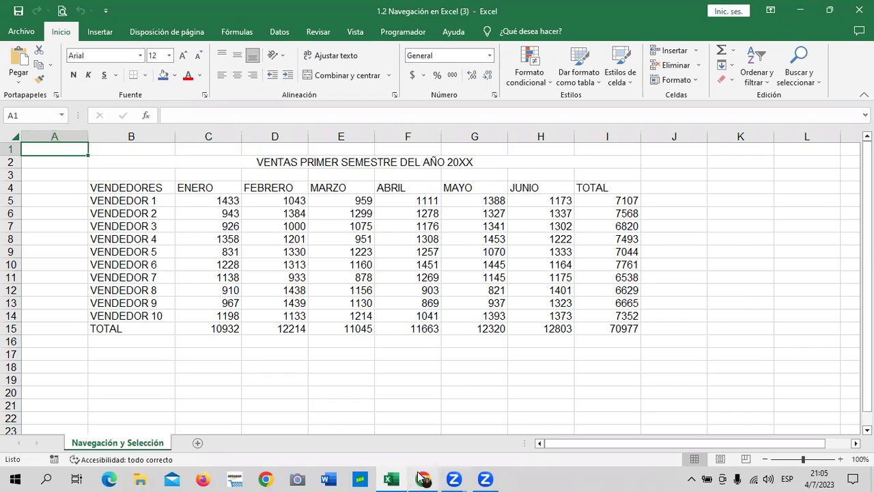
click(391, 414)
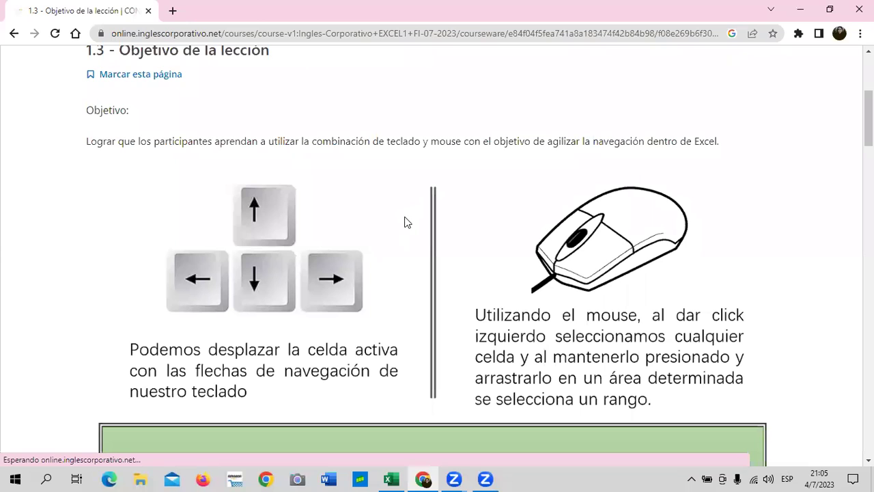
Step: Scroll lesson 1.3 down to the 'Click izquierdo' slide about the cell context menu
scroll(425, 248, down, 1)
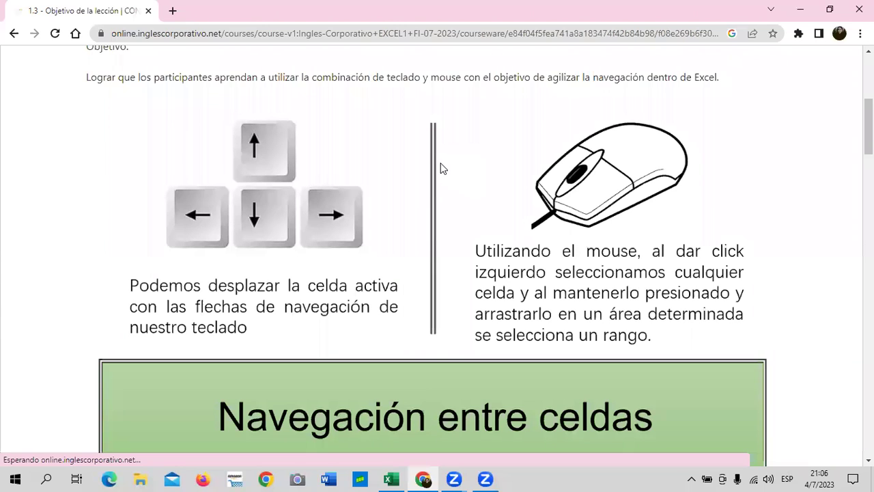
scroll(440, 169, down, 1)
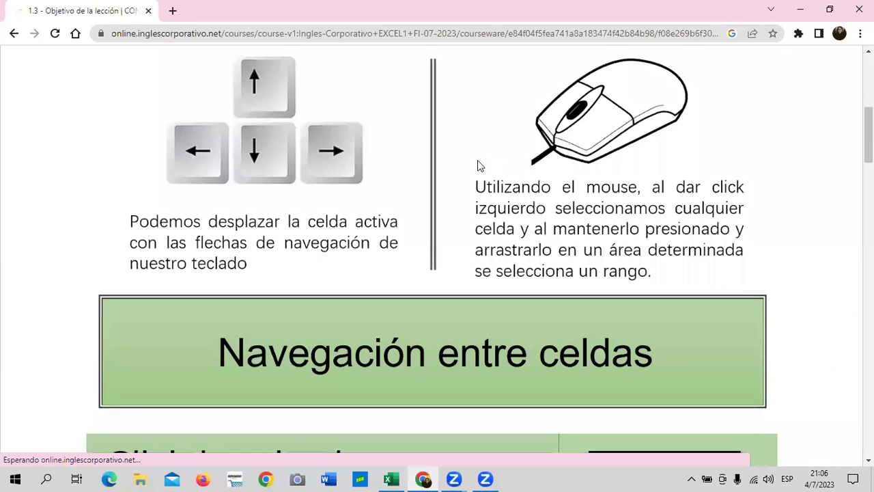
scroll(477, 155, down, 2)
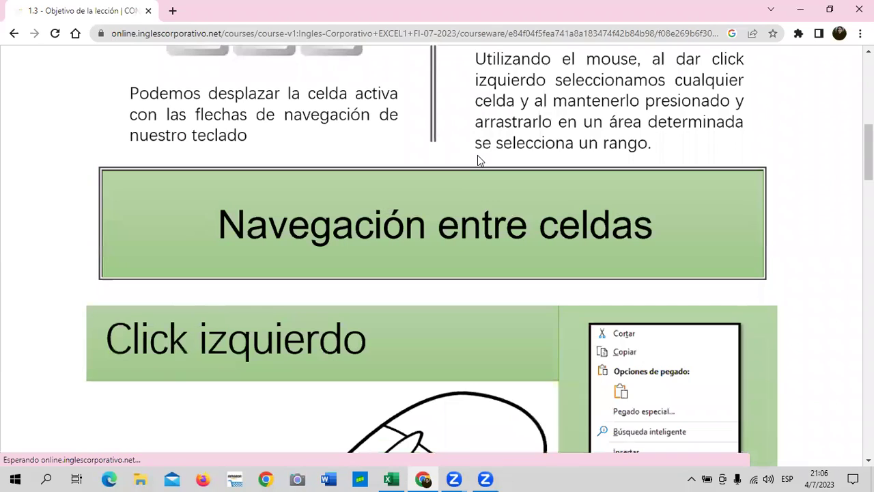
scroll(468, 226, up, 1)
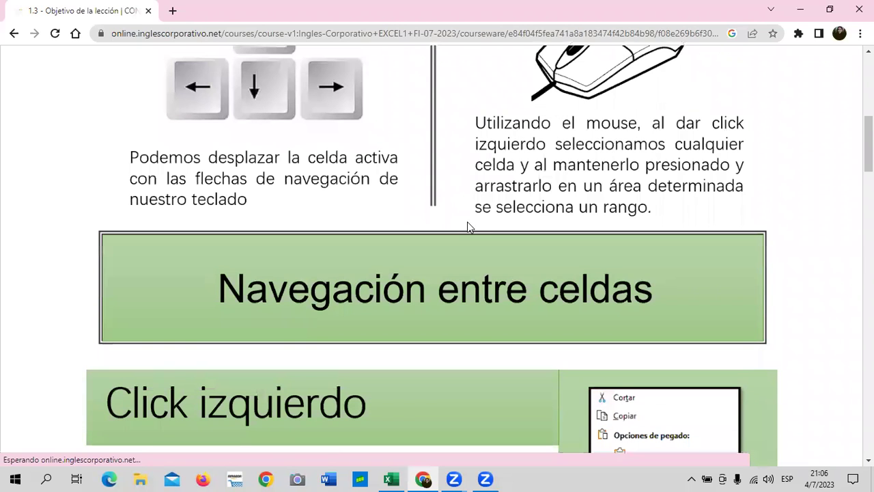
scroll(470, 218, down, 2)
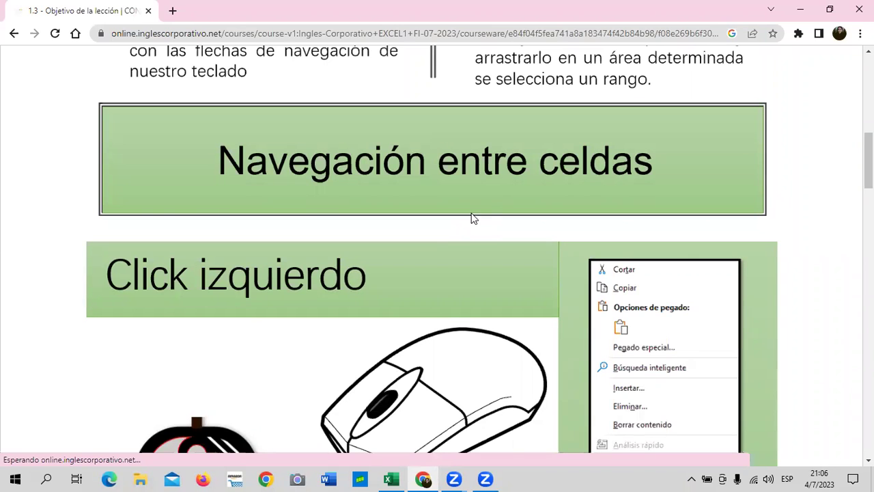
scroll(486, 214, up, 2)
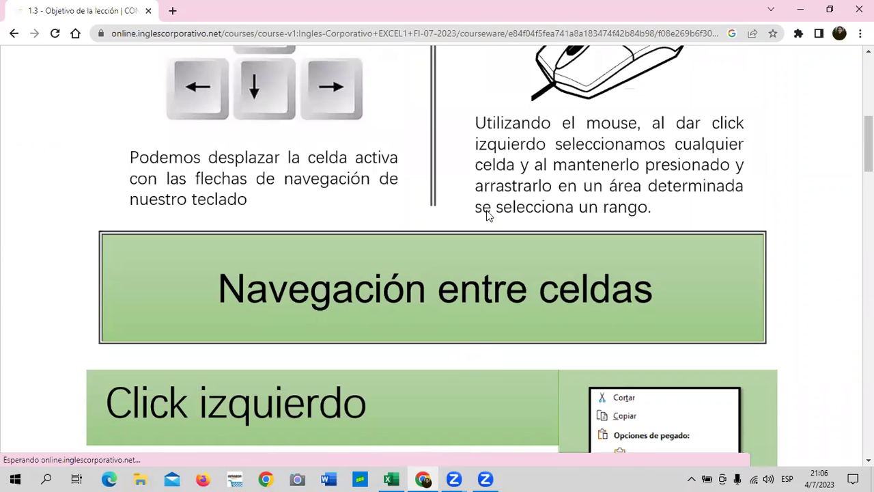
scroll(496, 208, down, 1)
scroll(496, 208, down, 3)
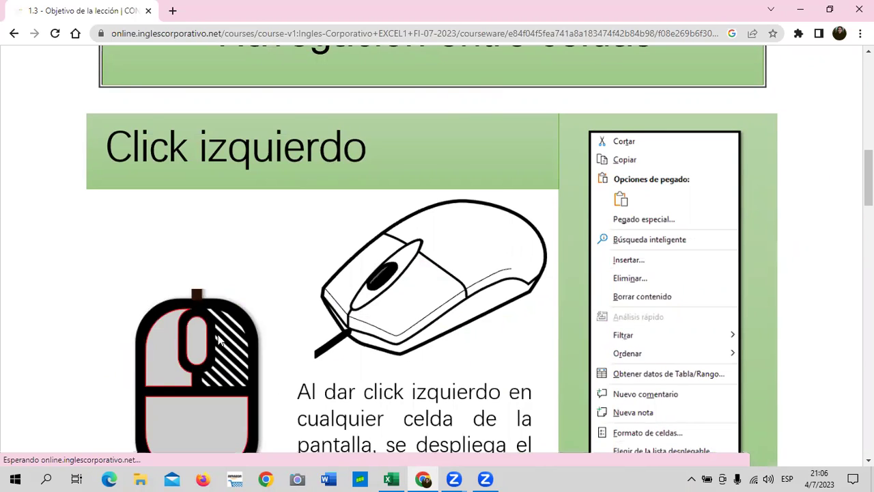
scroll(235, 279, down, 1)
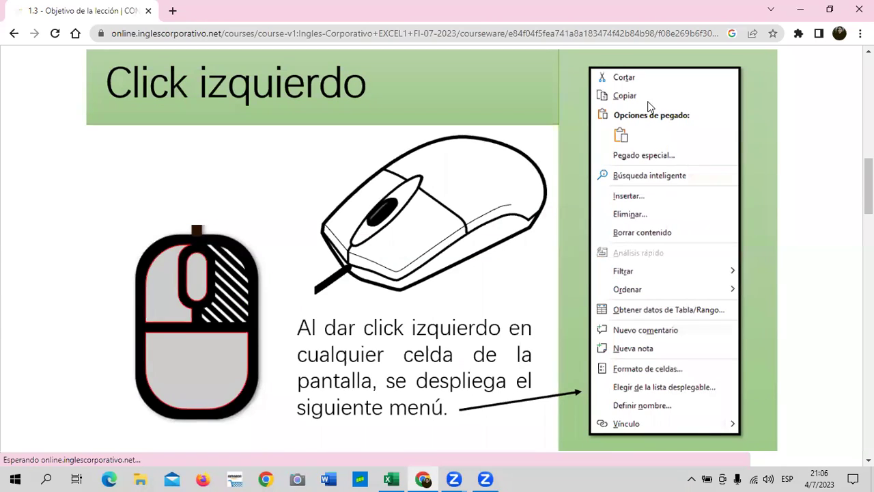
Step: Return to Excel and open the context menus of cells J9, E9 and H19
click(393, 478)
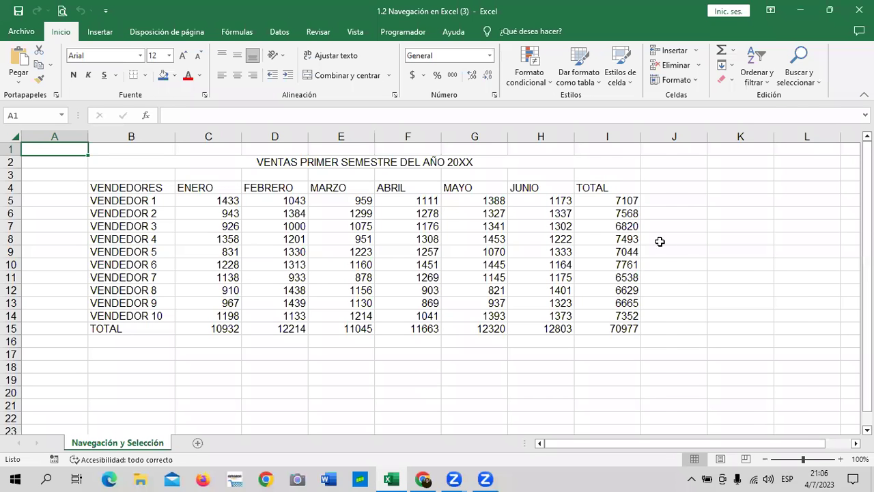
right_click(662, 247)
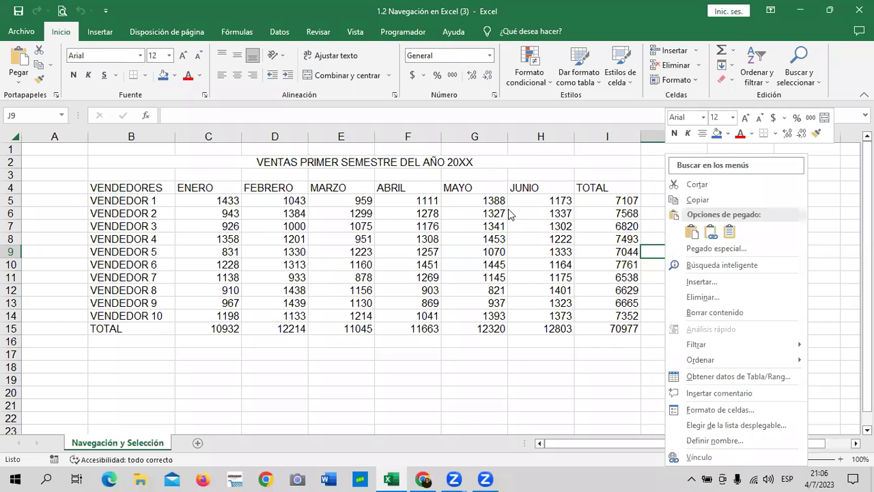
right_click(364, 256)
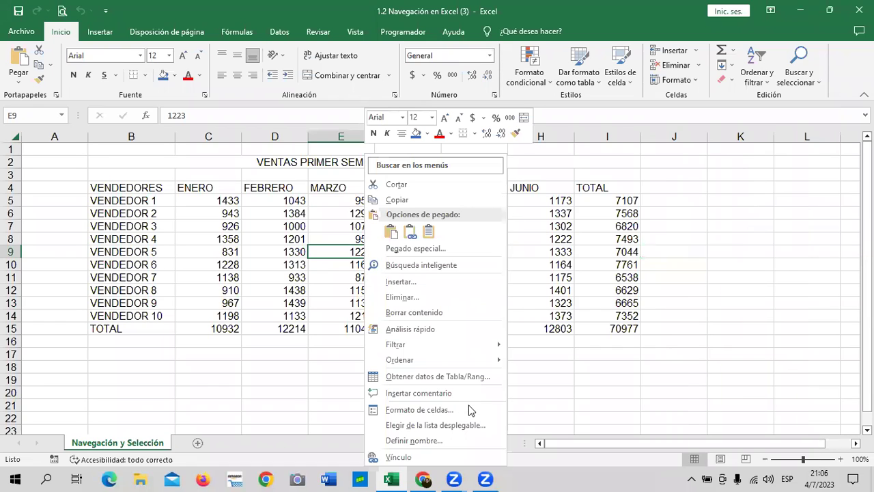
click(572, 387)
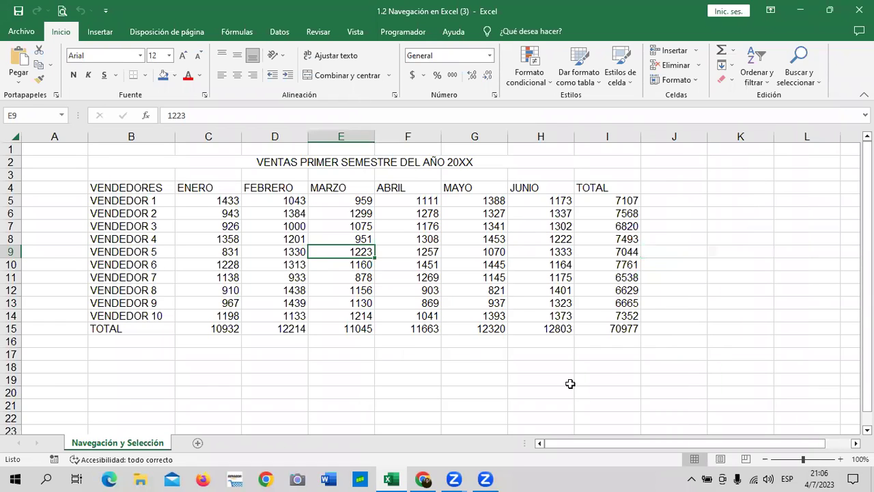
right_click(571, 381)
key(Escape)
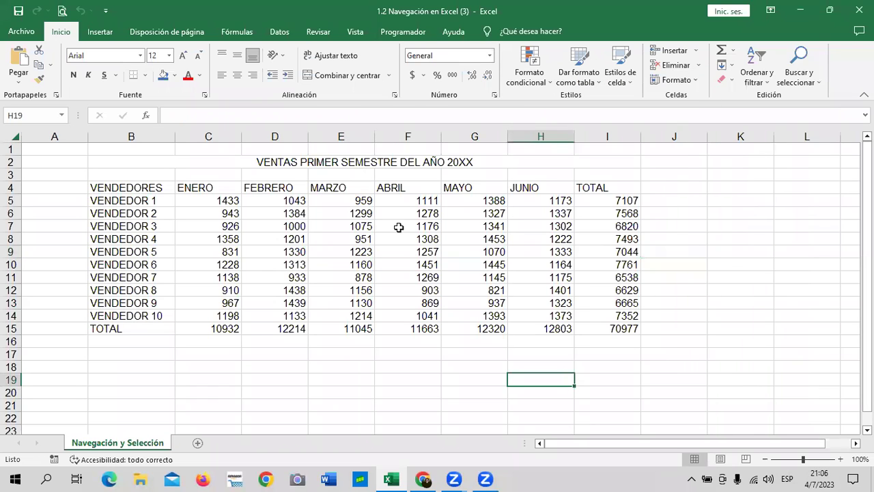
Step: Open F7's shortcut menu with Shift+F10, then the menu on an empty cell below the table
click(399, 226)
key(shift+F10)
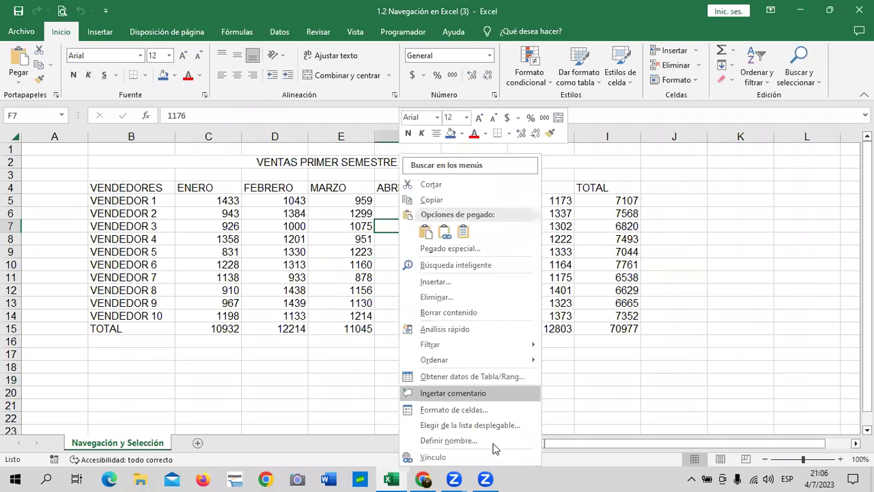
key(Escape)
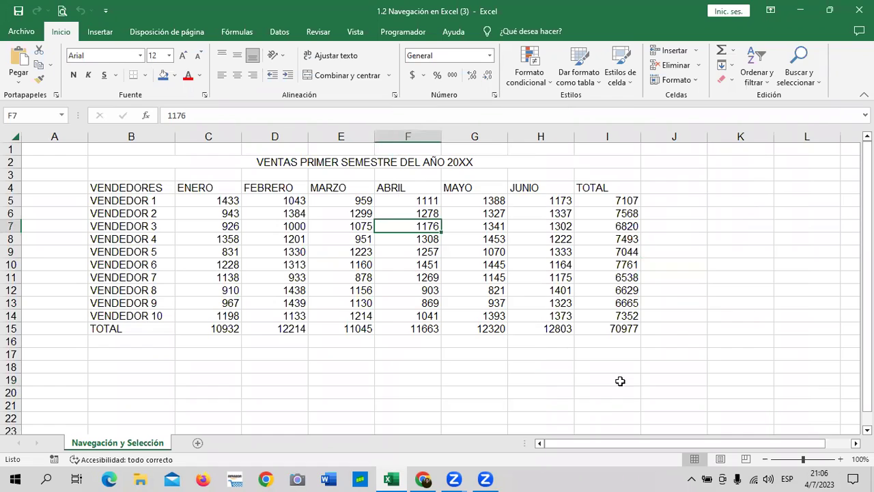
right_click(421, 380)
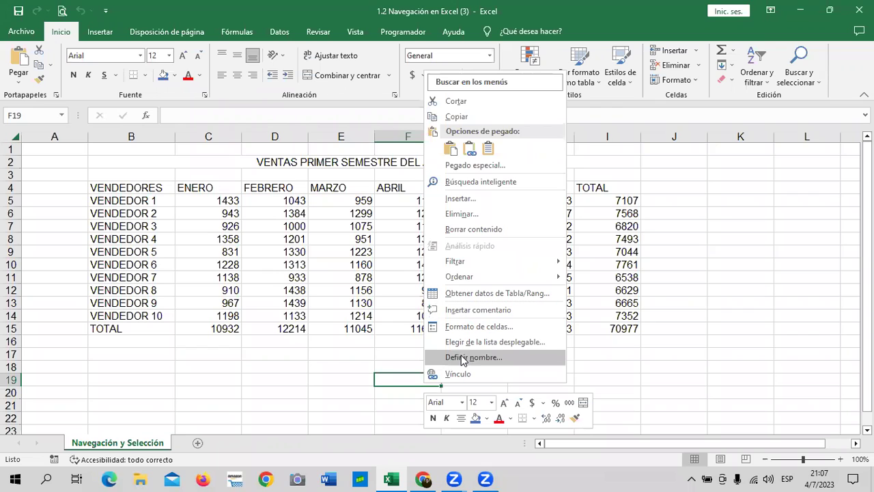
Step: Close the Excel menu and scroll the lesson to 'Otro tipo de navegación entre celdas'
click(372, 355)
click(423, 468)
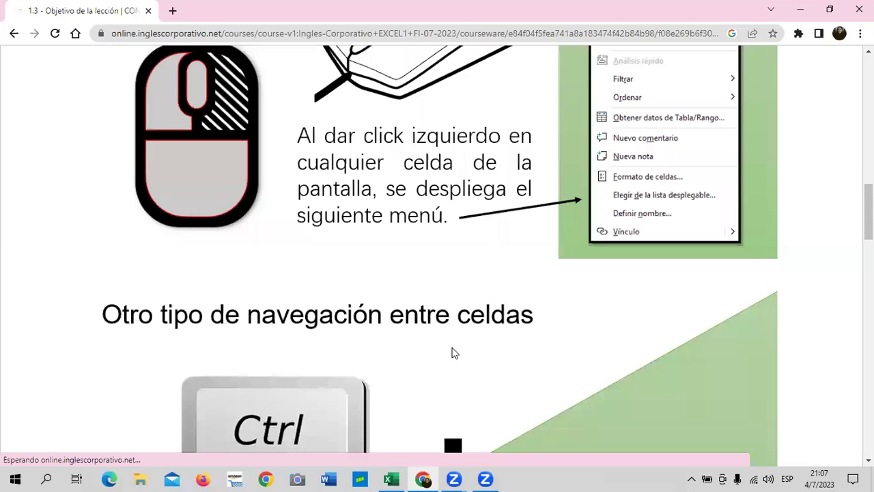
scroll(454, 353, down, 3)
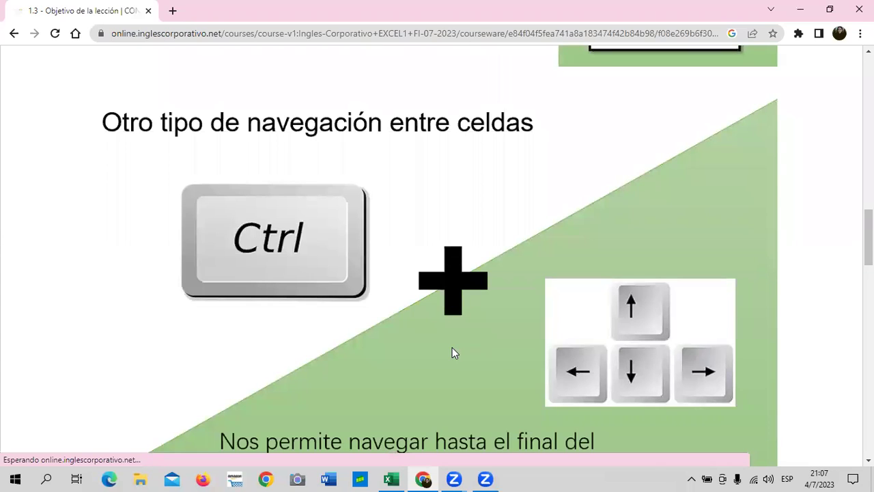
scroll(452, 348, up, 1)
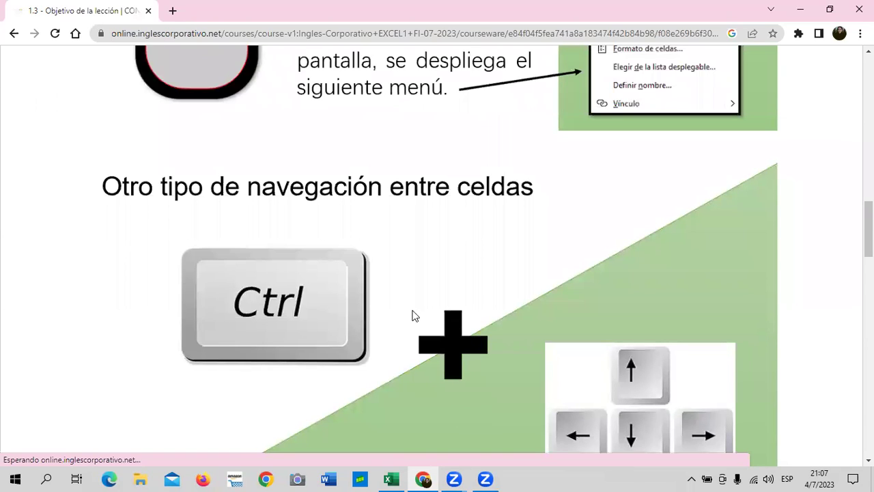
scroll(413, 312, down, 1)
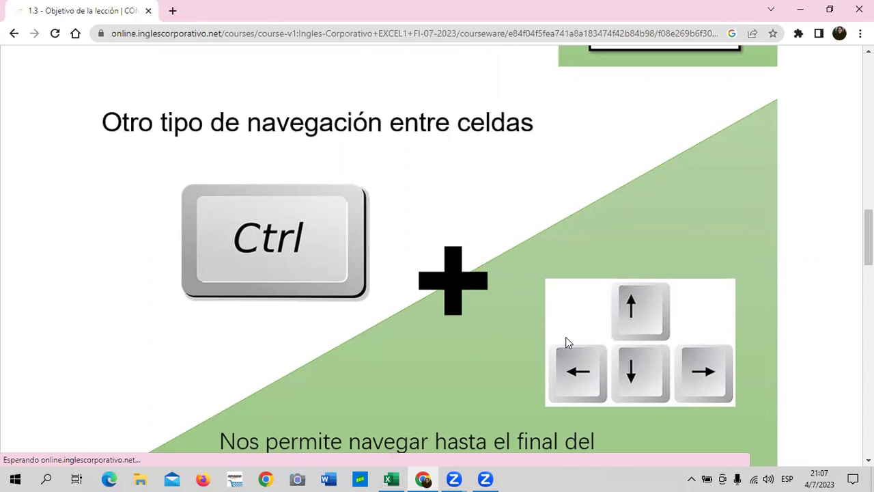
scroll(430, 392, down, 1)
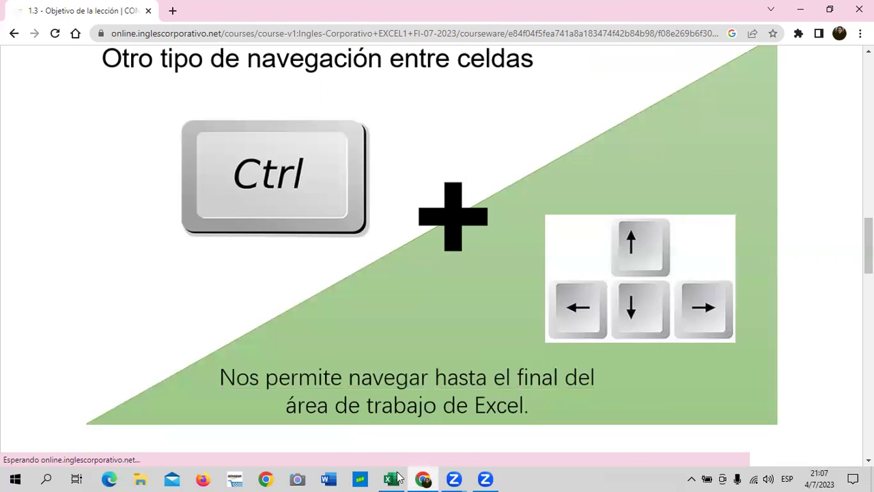
mouse_move(398, 477)
click(391, 444)
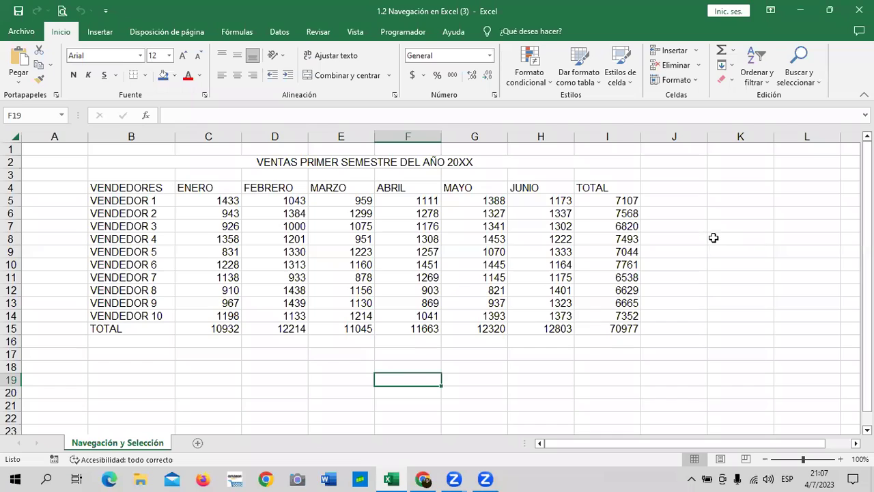
drag(130, 189, 393, 300)
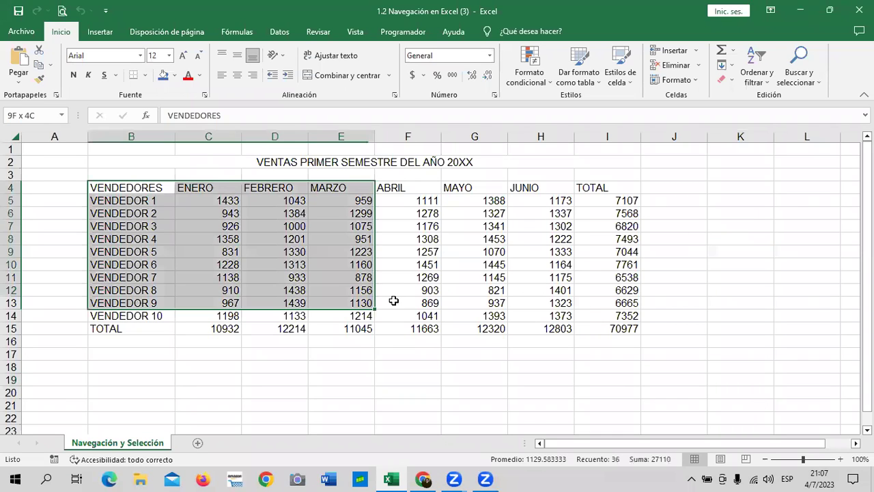
drag(608, 326, 609, 327)
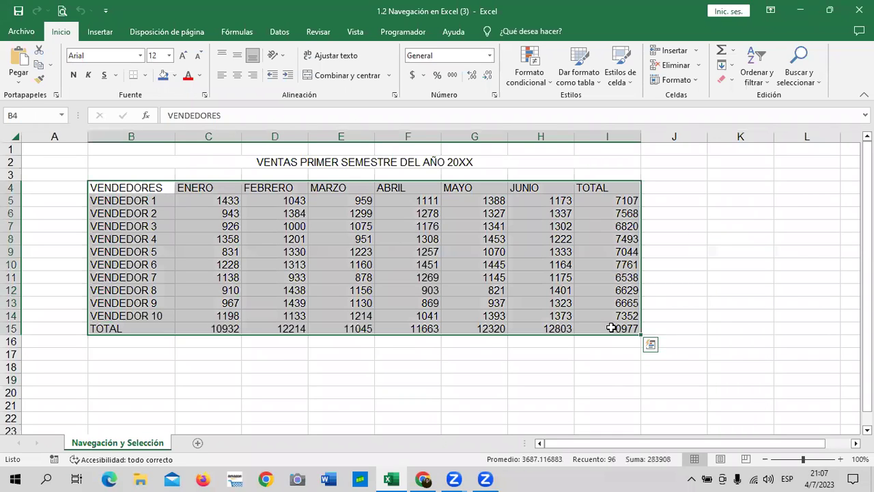
click(738, 243)
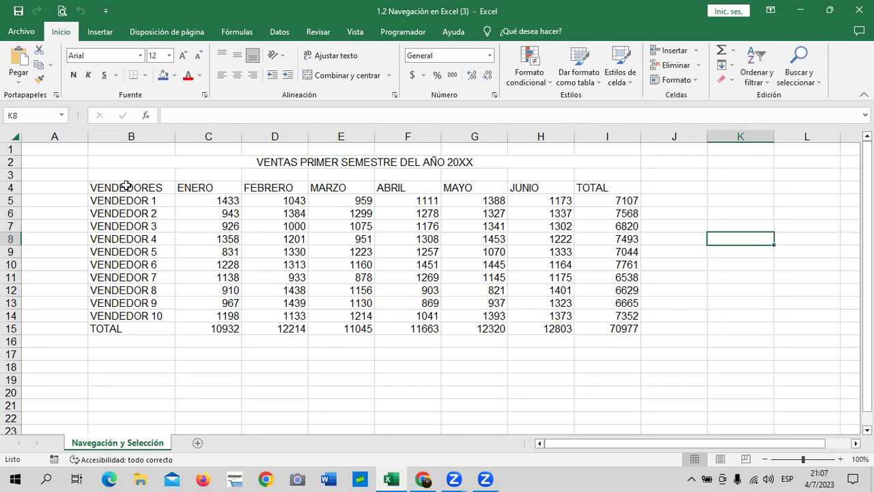
click(535, 239)
click(624, 302)
key(shift+Up)
click(386, 316)
click(144, 312)
click(383, 263)
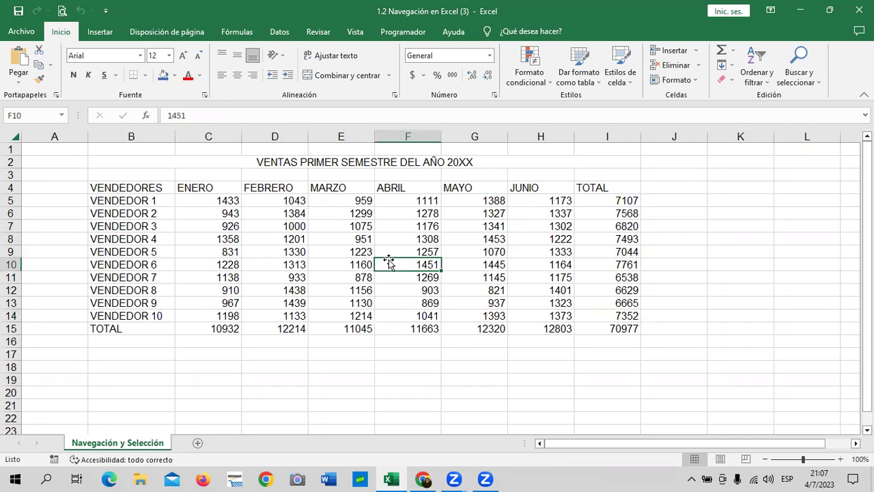
mouse_move(108, 188)
mouse_down()
mouse_move(647, 327)
mouse_move(631, 326)
mouse_up()
click(693, 294)
drag(107, 183, 639, 330)
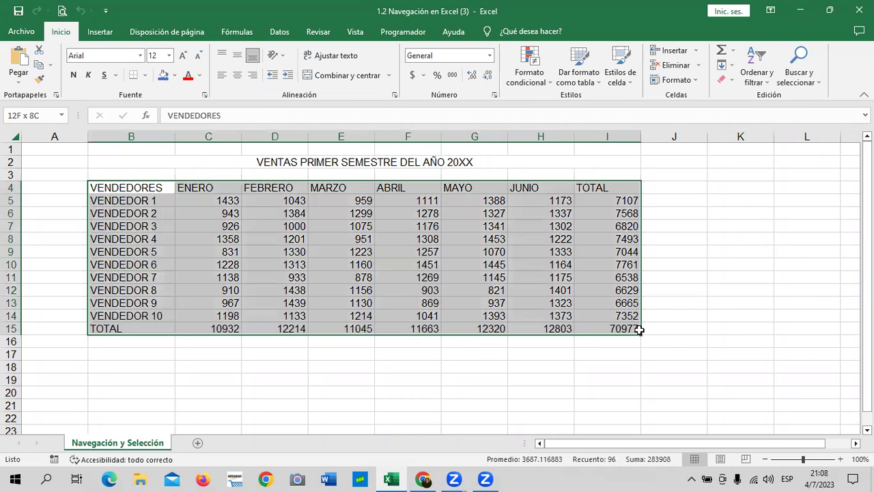
click(666, 283)
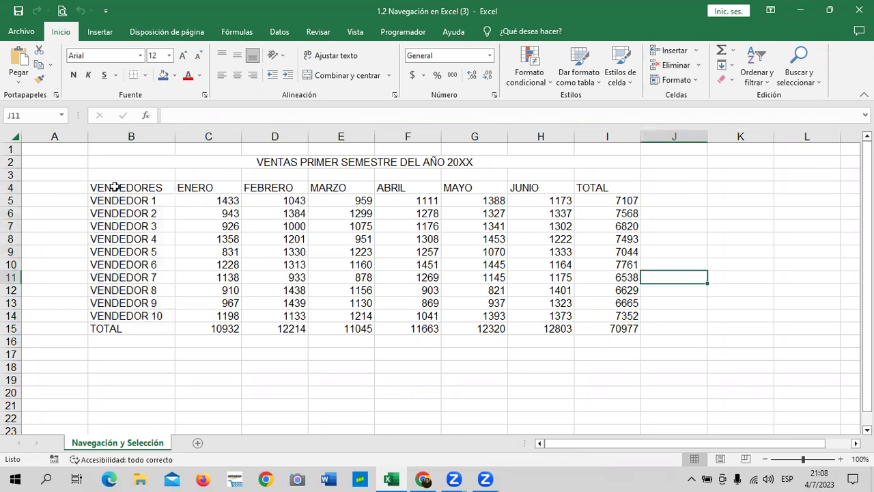
drag(107, 188, 225, 328)
shift+click(640, 328)
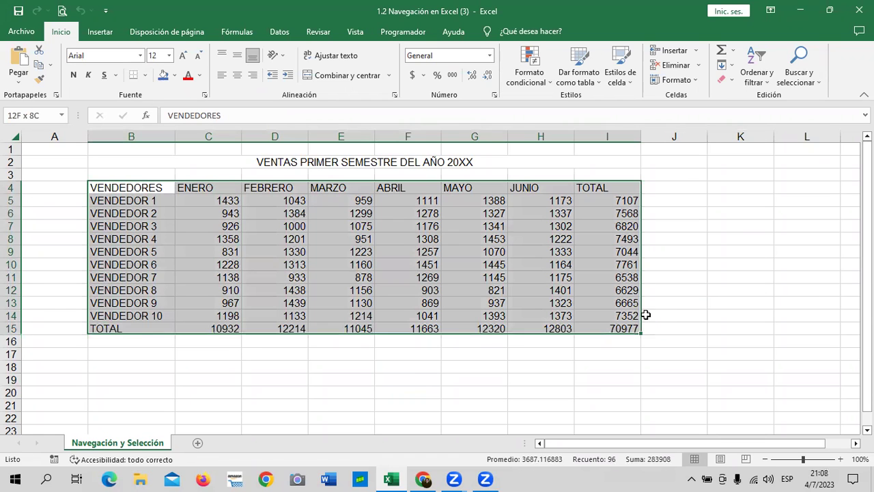
click(685, 230)
click(101, 187)
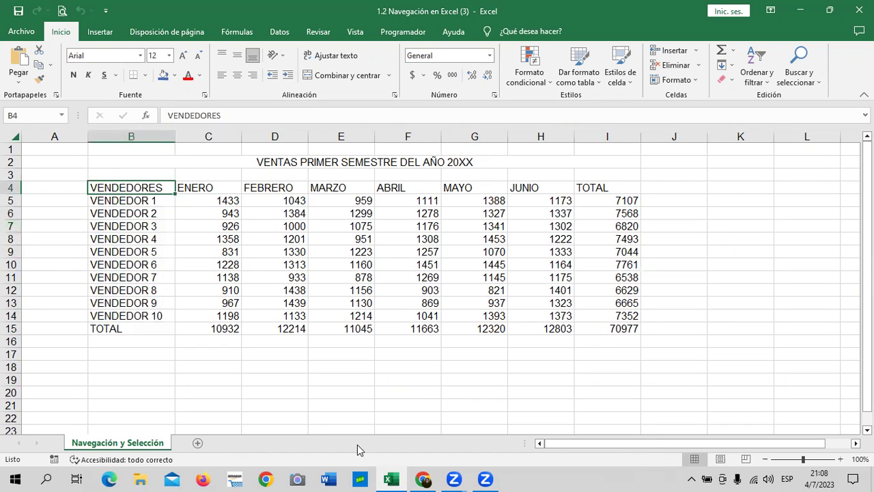
key(ctrl+Right)
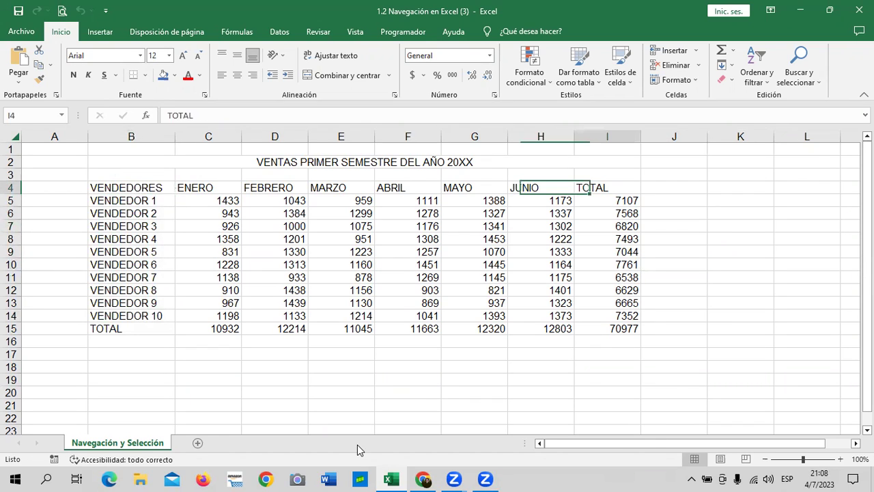
key(ctrl+Down)
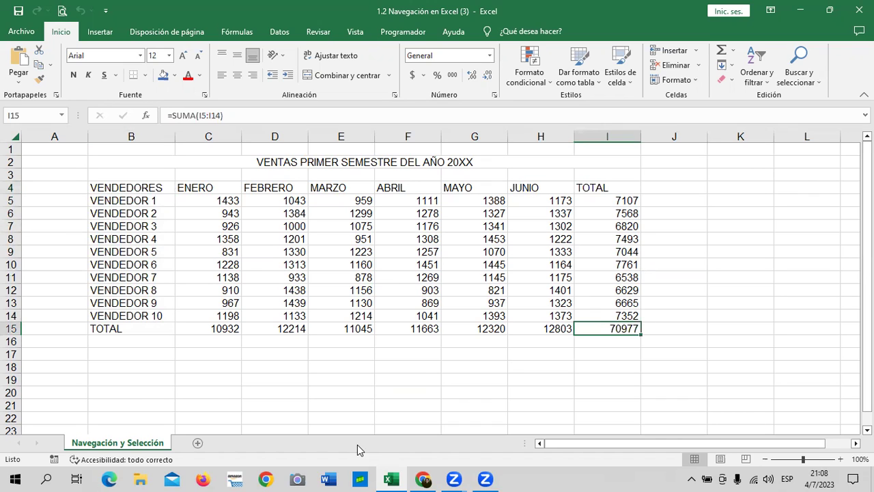
key(ctrl+Left)
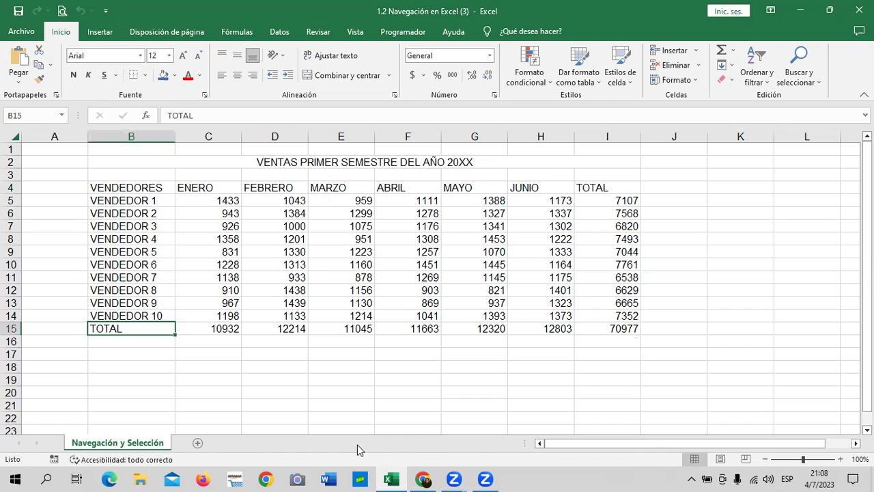
key(ctrl+Up)
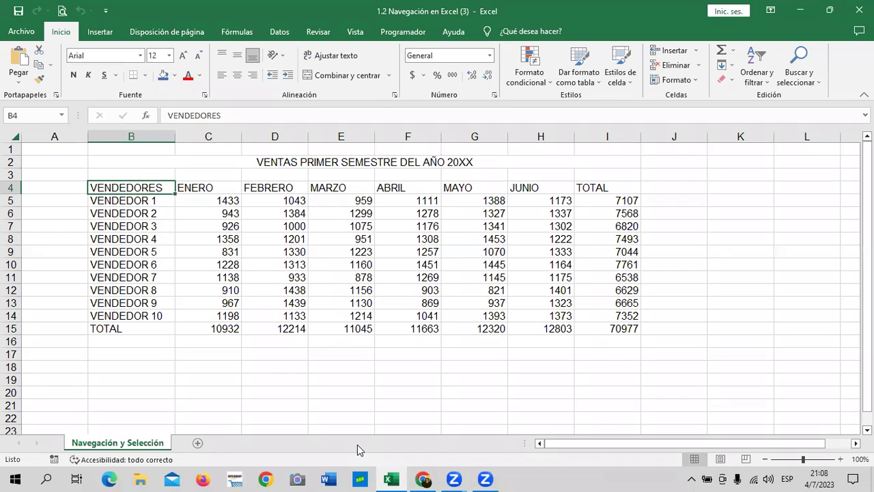
key(ctrl+Right)
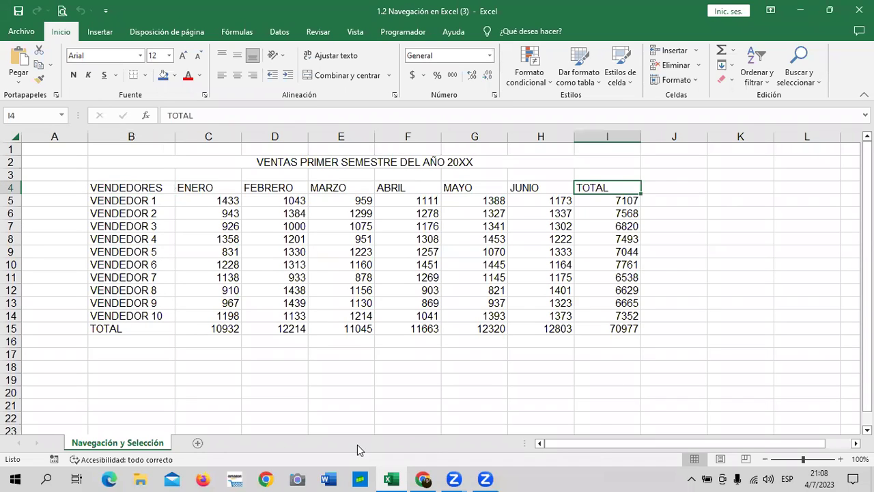
key(ctrl+Down)
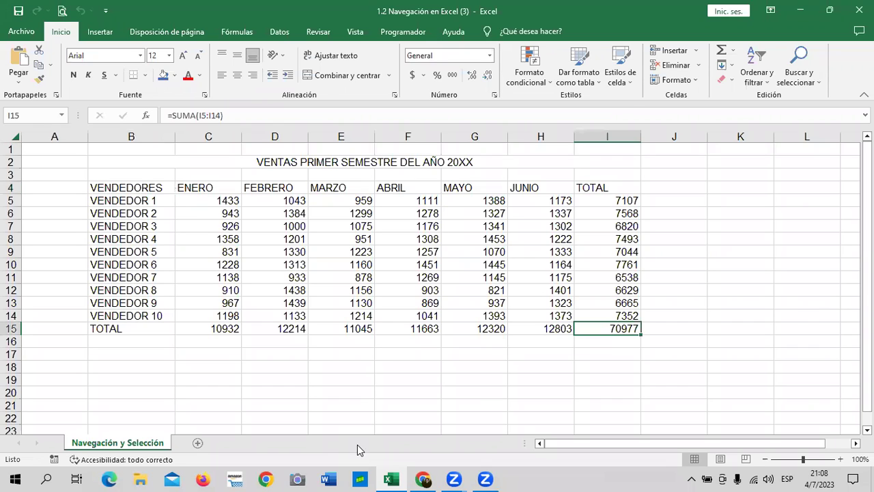
key(ctrl+Left)
key(ctrl+Up)
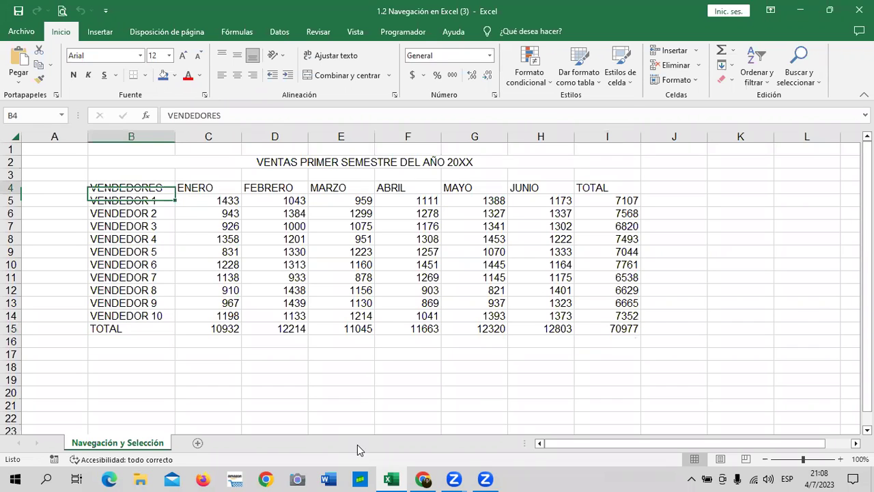
key(ctrl+Right)
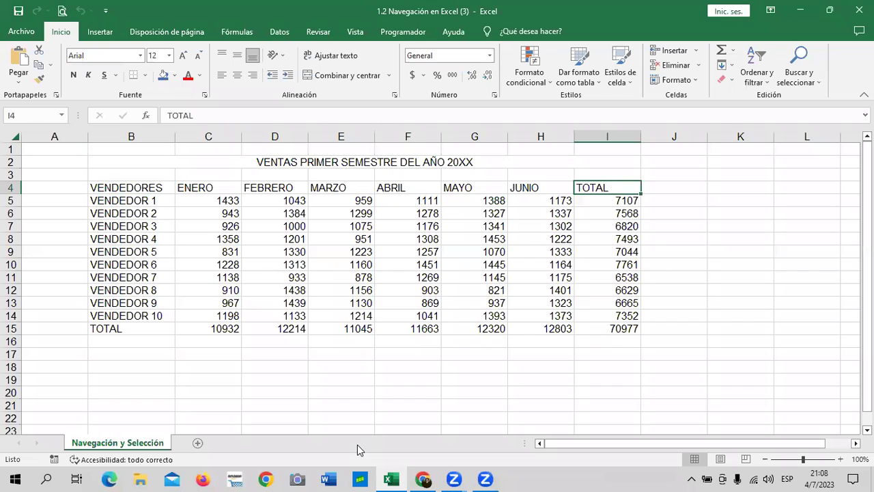
key(ctrl+Down)
key(ctrl+Left)
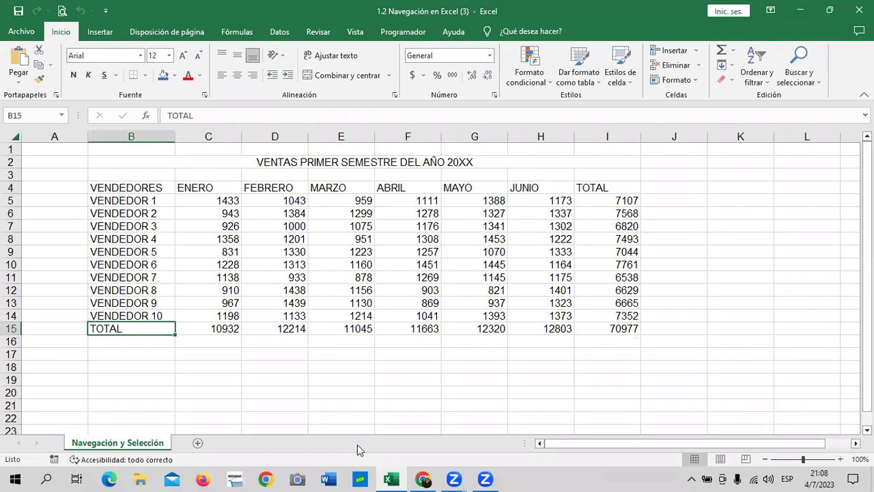
key(ctrl+Up)
key(ctrl+Right)
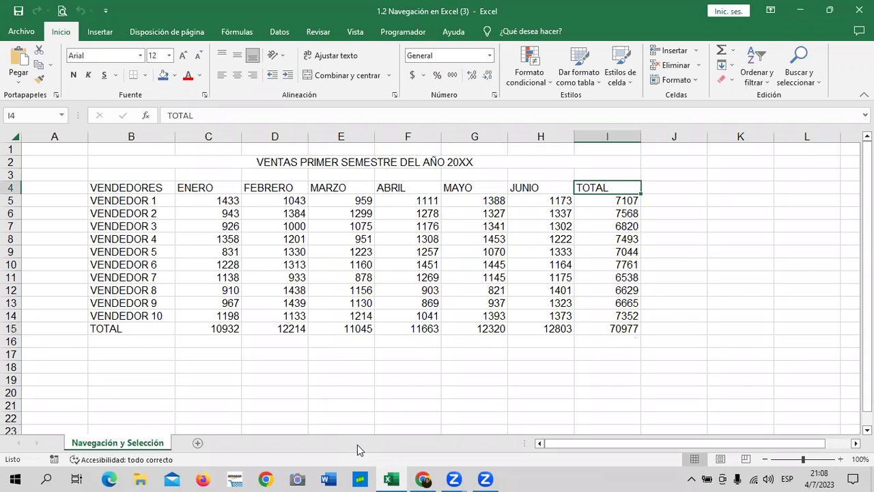
key(ctrl+Down)
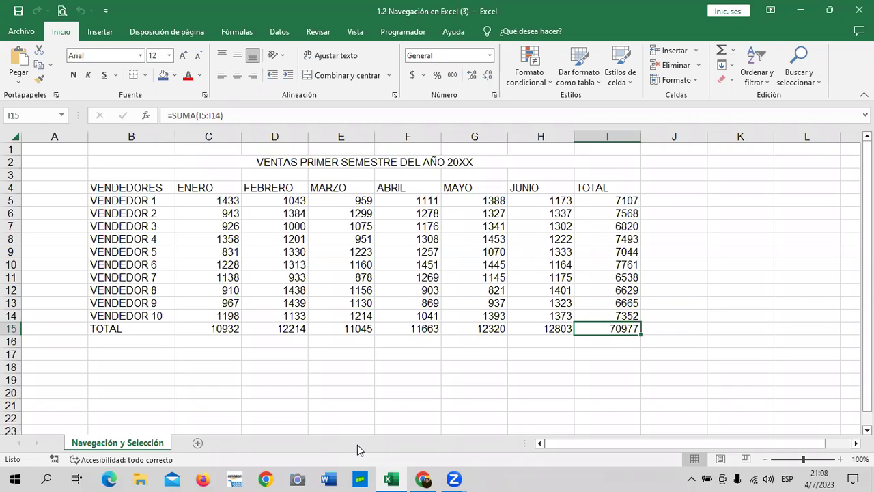
key(ctrl+Left)
key(ctrl+Up)
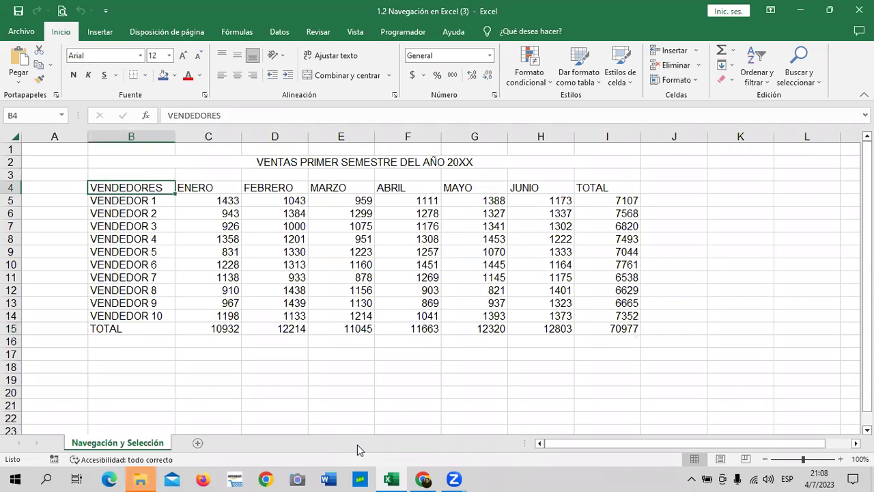
key(ctrl+Right)
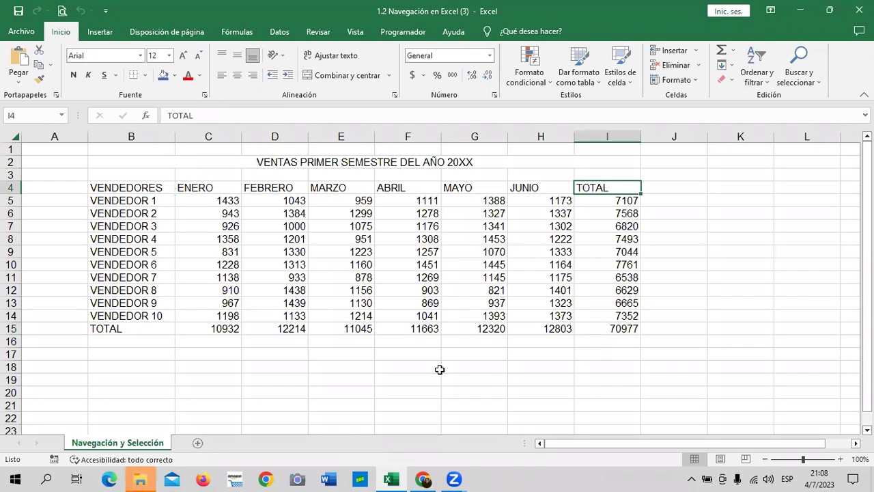
Step: From the VENDEDORES header in B4, jump with Ctrl+Down to the TOTAL cell B15
scroll(461, 268, down, 12)
scroll(457, 268, down, 13)
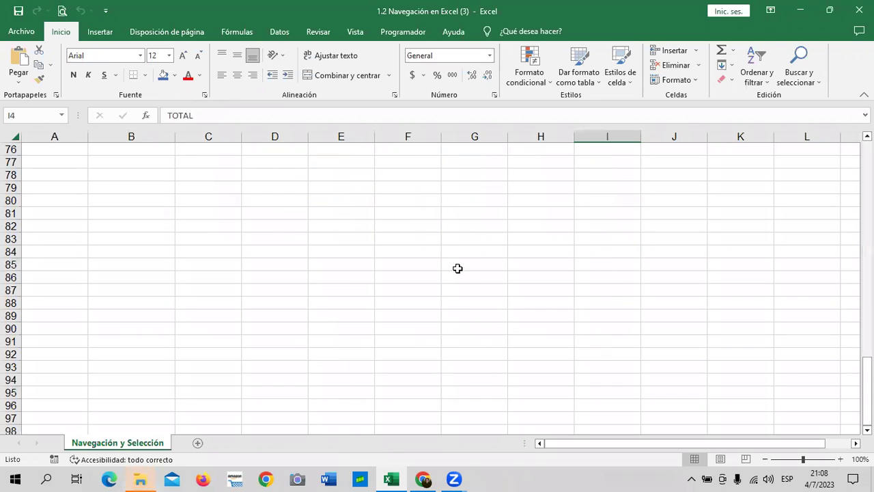
scroll(448, 265, down, 20)
scroll(442, 264, down, 20)
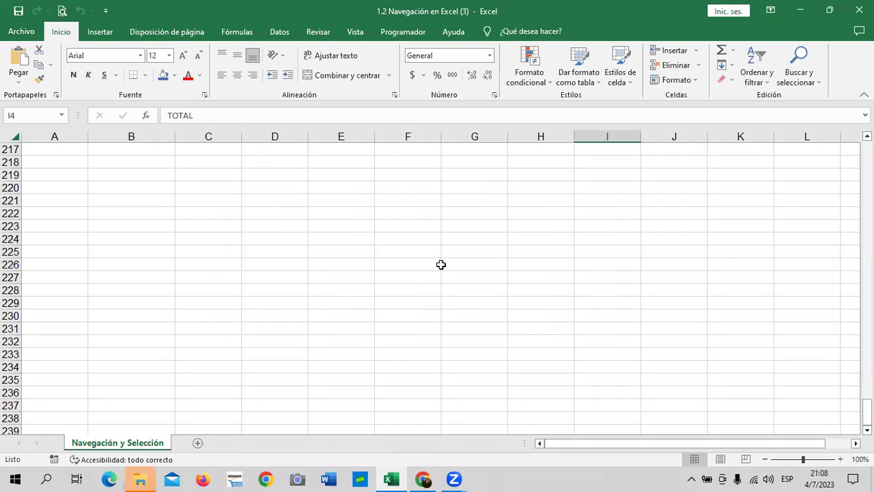
scroll(441, 264, down, 12)
scroll(436, 264, up, 9)
scroll(431, 267, up, 19)
scroll(431, 268, up, 6)
mouse_move(867, 407)
mouse_down()
mouse_move(848, 288)
mouse_move(587, 277)
mouse_up()
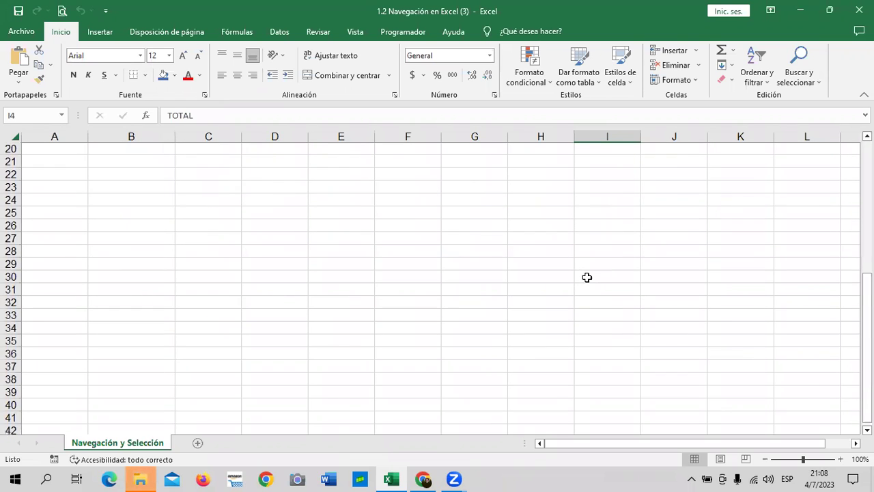
scroll(586, 277, up, 6)
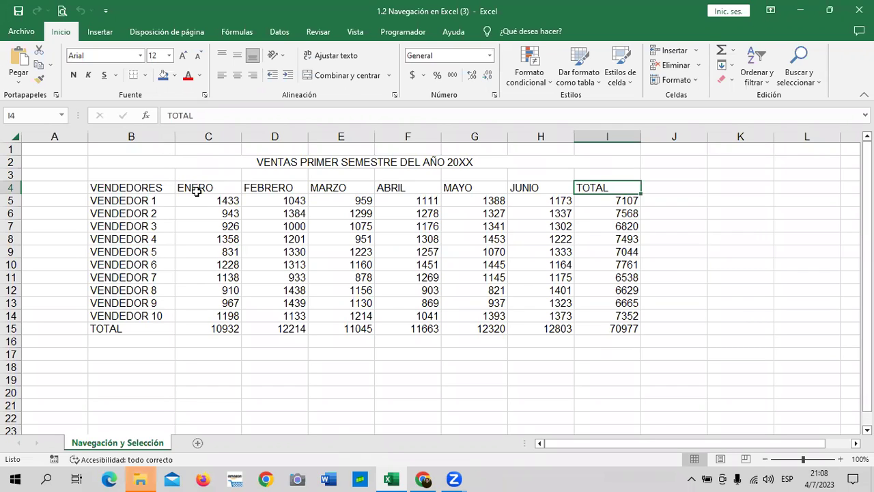
click(142, 187)
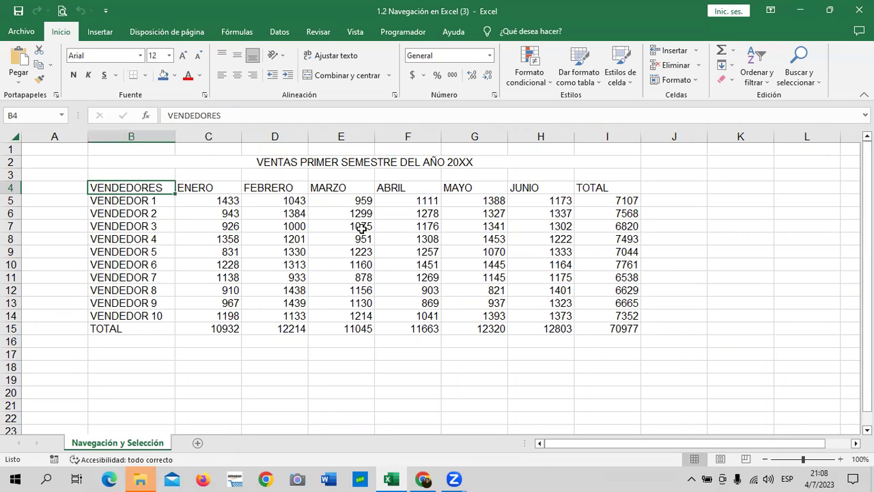
key(ctrl+Down)
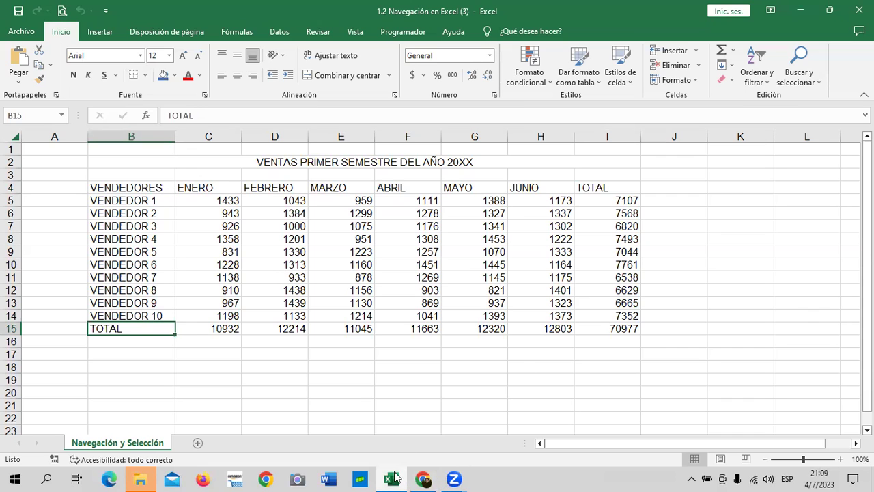
mouse_move(423, 478)
click(445, 416)
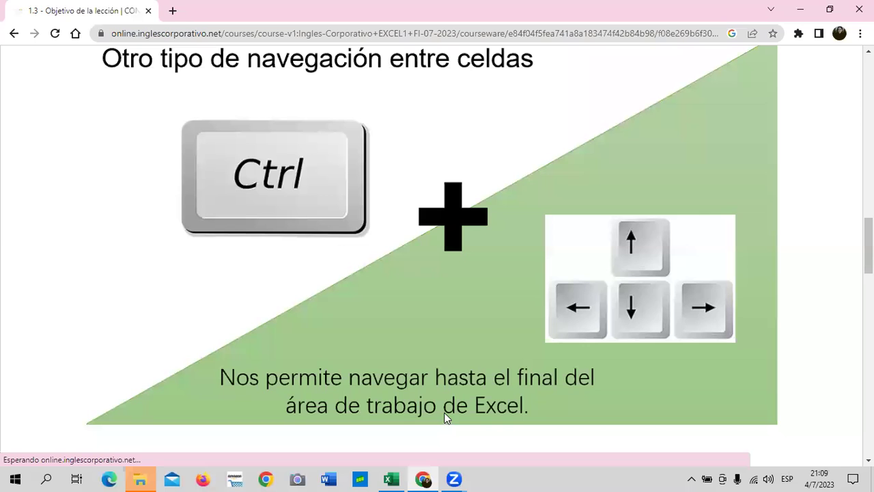
scroll(642, 268, down, 1)
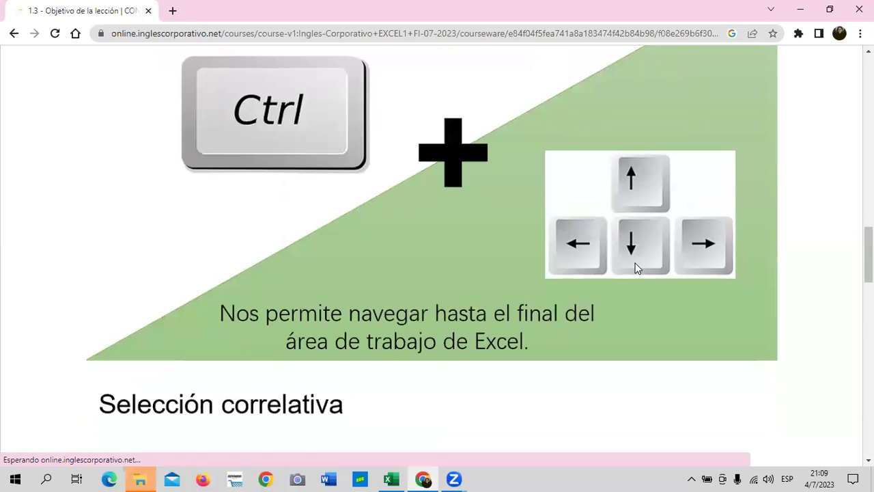
scroll(636, 266, down, 2)
scroll(296, 253, down, 2)
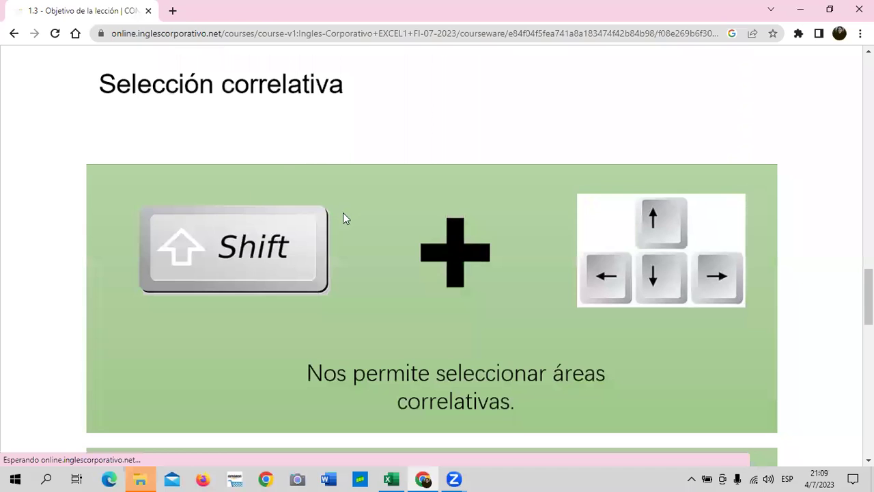
scroll(342, 212, up, 2)
click(392, 479)
click(163, 215)
click(408, 254)
click(563, 304)
key(ctrl+shift+Up)
click(740, 306)
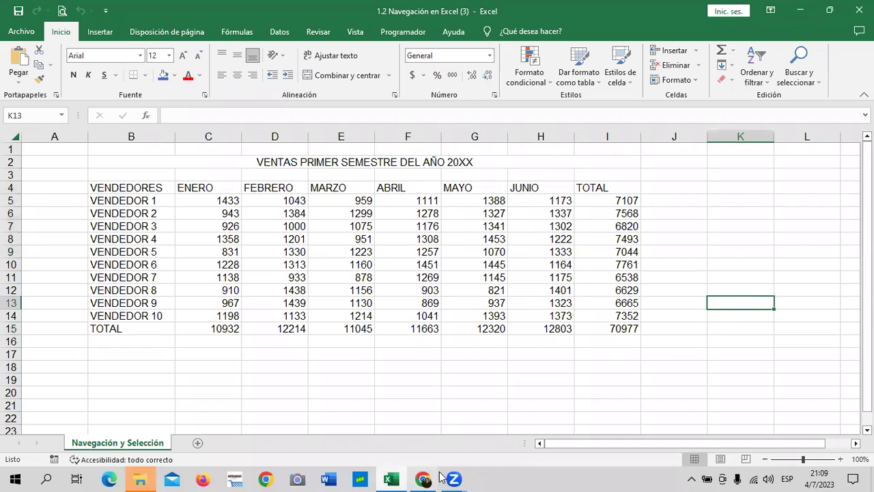
Step: Select VENDEDOR 1 in B5 and TOTAL in B15, then switch to the browser lesson
mouse_move(423, 478)
click(140, 199)
click(115, 326)
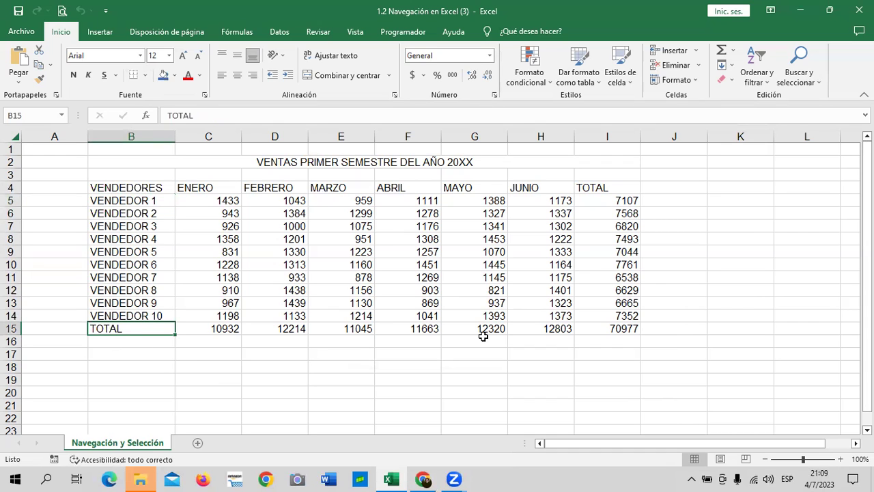
click(423, 478)
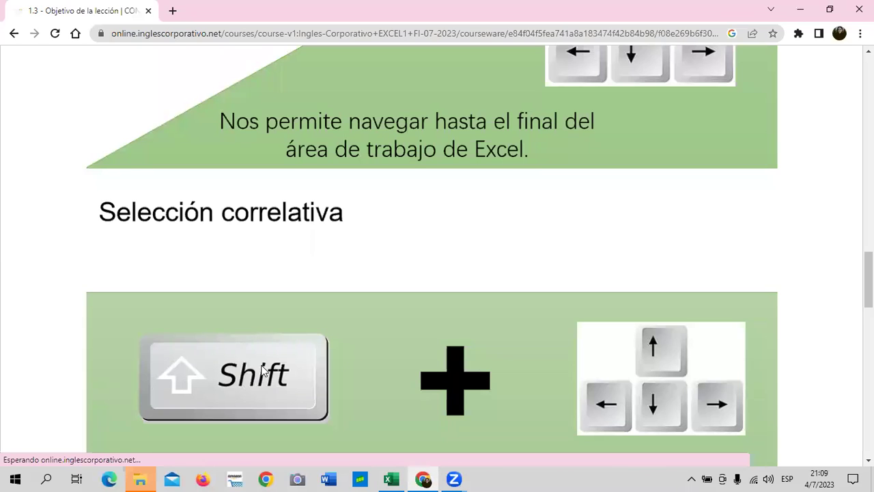
Step: Scroll to the 'Selección correlativa' slide, then return to the Excel workbook
scroll(276, 355, down, 1)
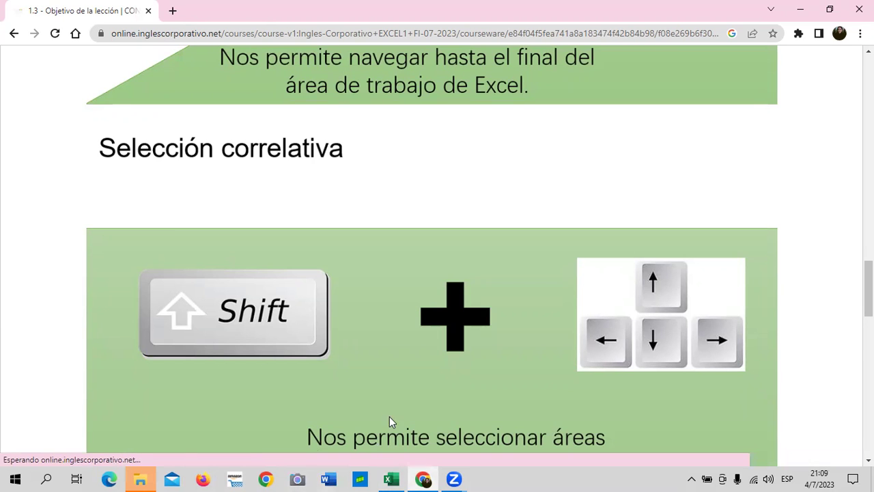
click(390, 479)
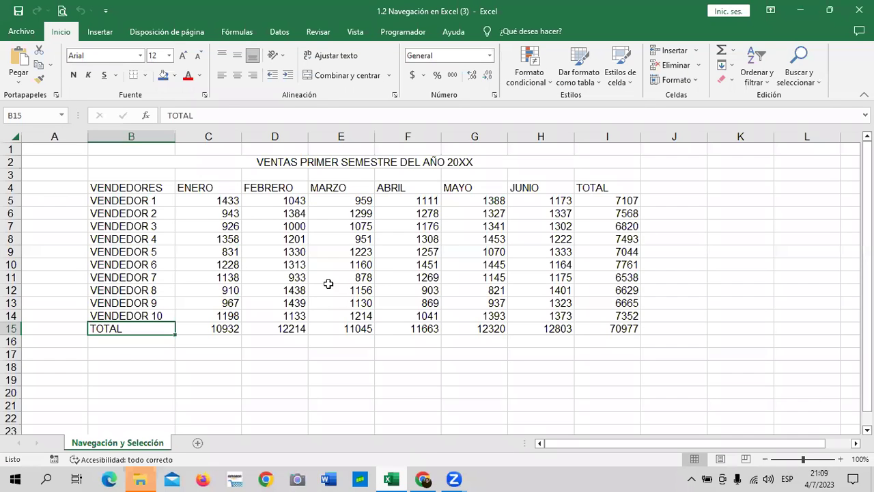
click(133, 193)
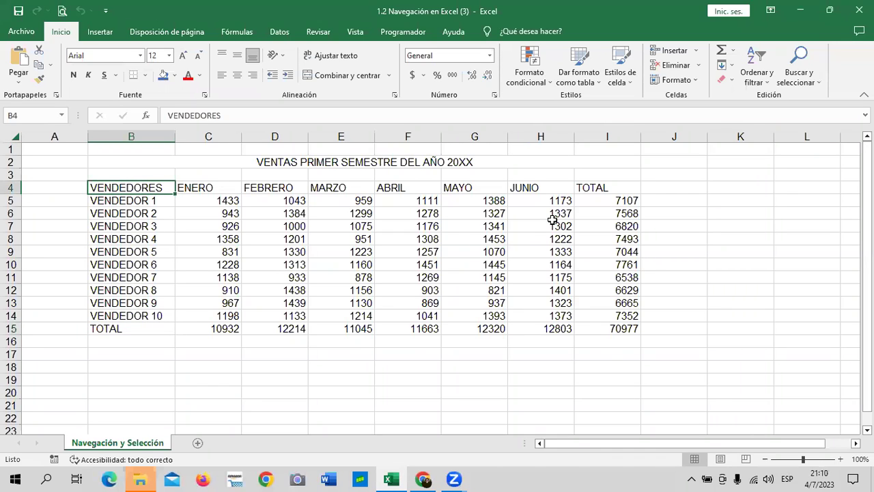
key(ctrl+shift+Right)
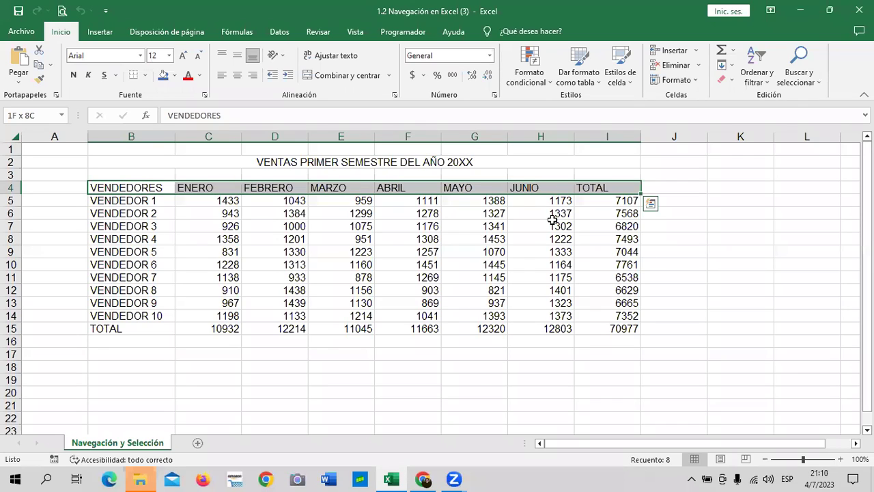
key(ctrl+shift+Down)
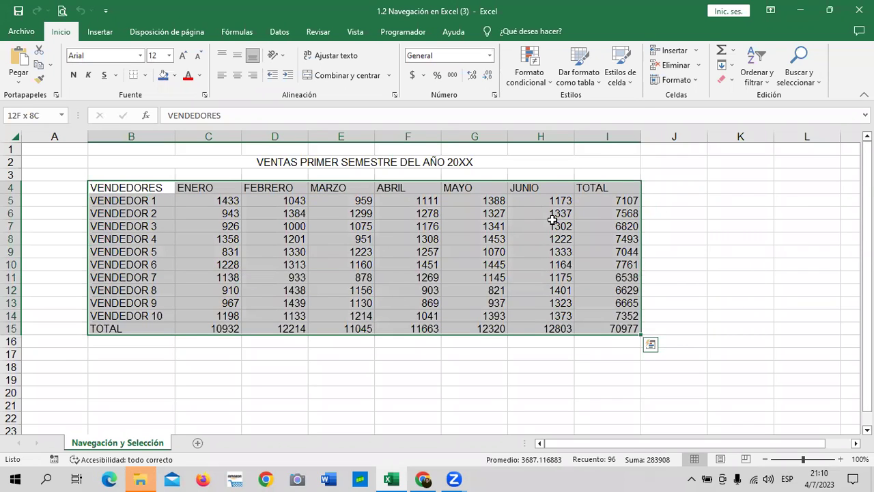
click(655, 209)
click(108, 186)
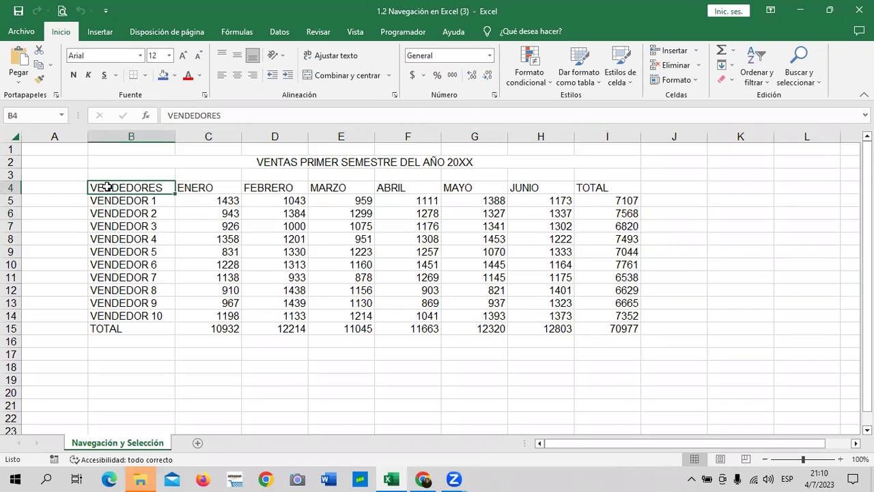
key(ctrl+shift+Down)
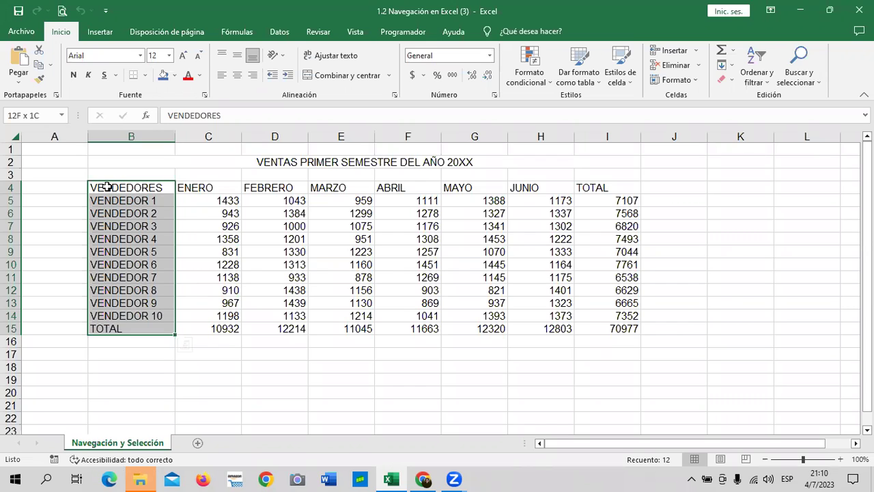
key(ctrl+shift+Right)
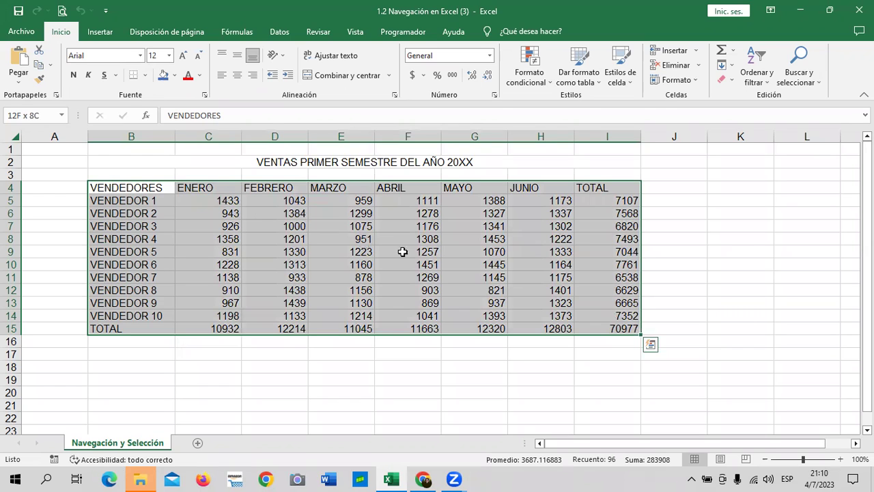
drag(640, 247, 707, 247)
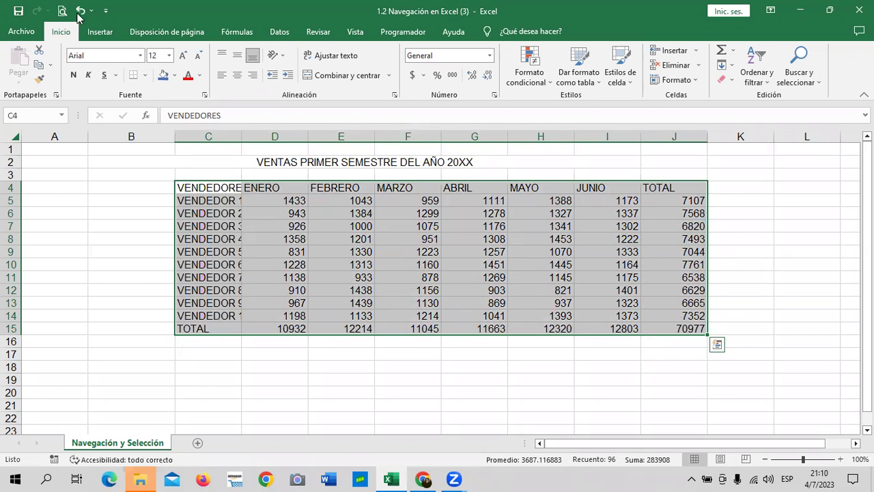
click(79, 11)
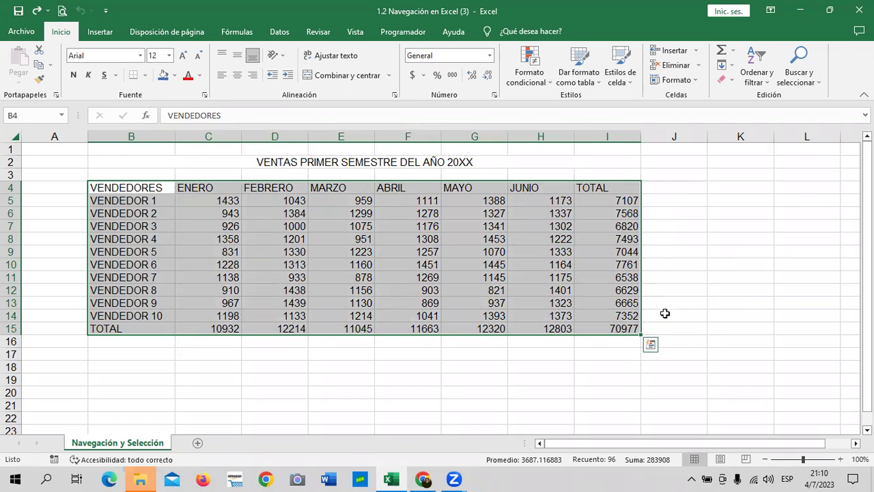
click(672, 291)
click(601, 186)
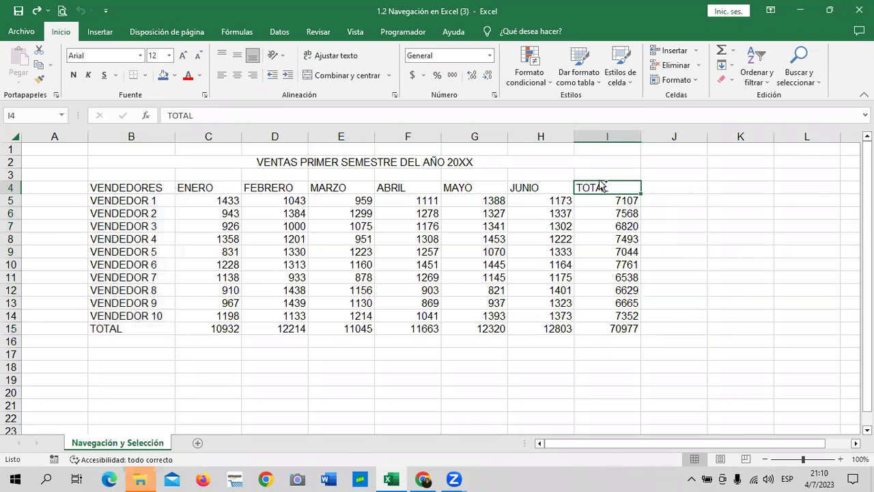
key(ctrl+shift+Down)
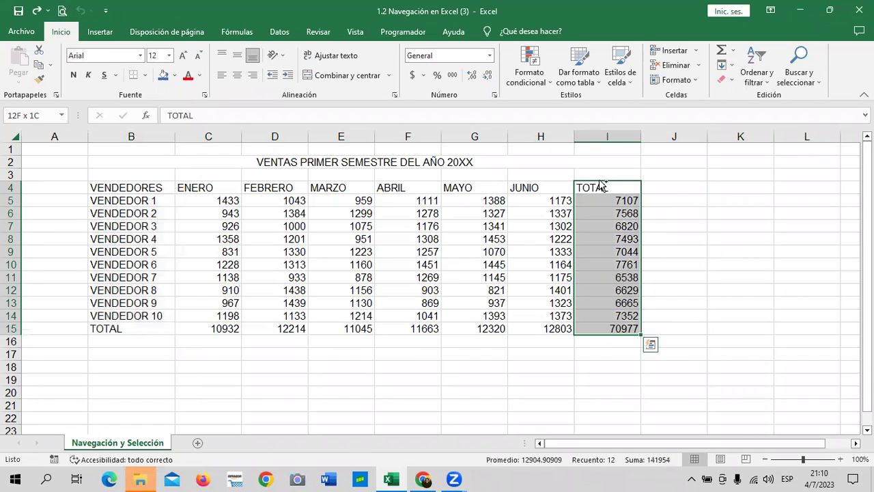
key(ctrl+shift+Left)
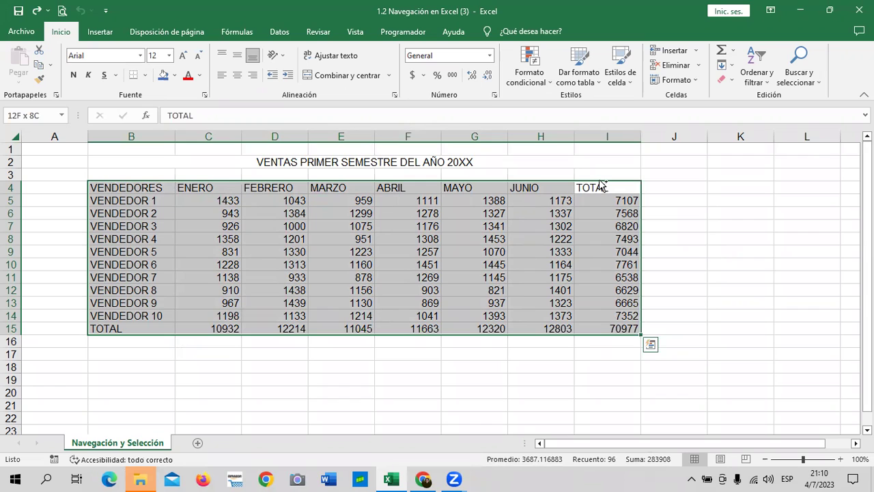
click(736, 209)
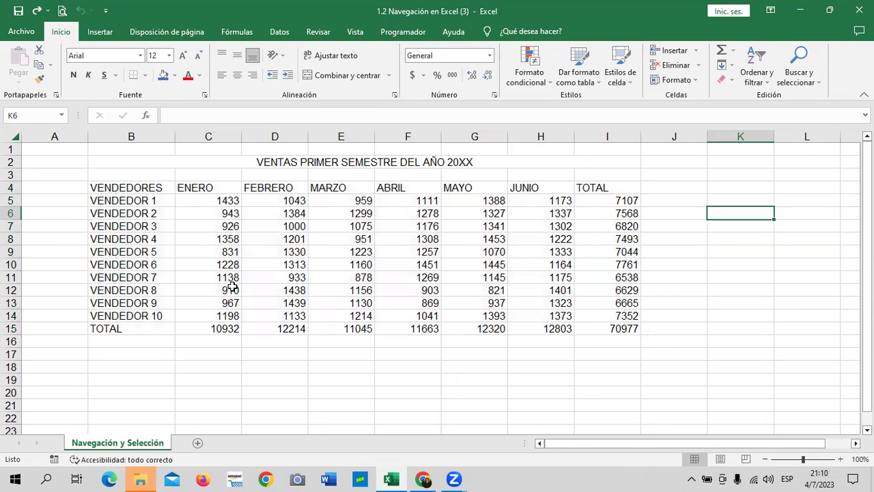
click(673, 287)
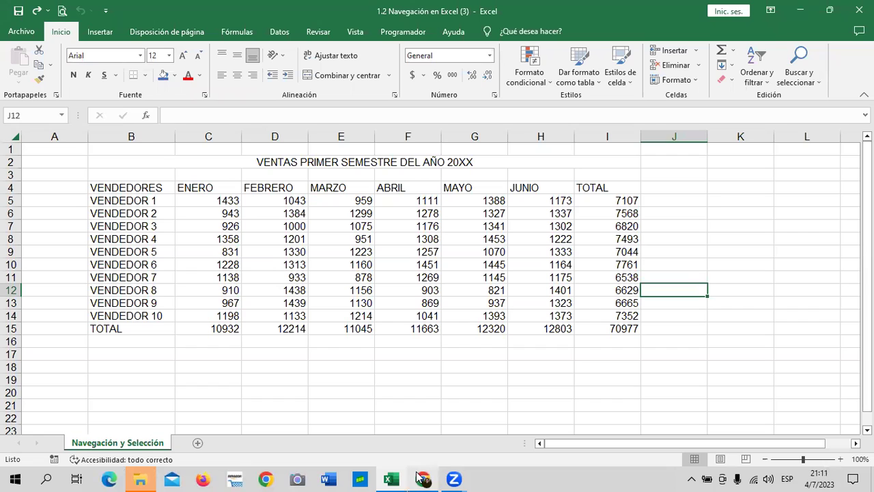
Step: Read the lesson through the 'Selección no correlativa' Ctrl + mouse slide, then return to Excel
mouse_move(416, 471)
click(411, 437)
scroll(431, 341, down, 2)
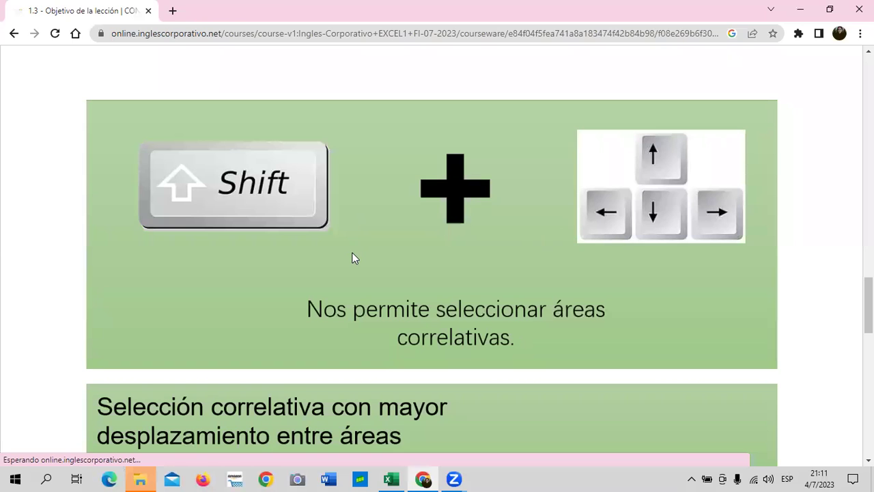
scroll(351, 258, down, 3)
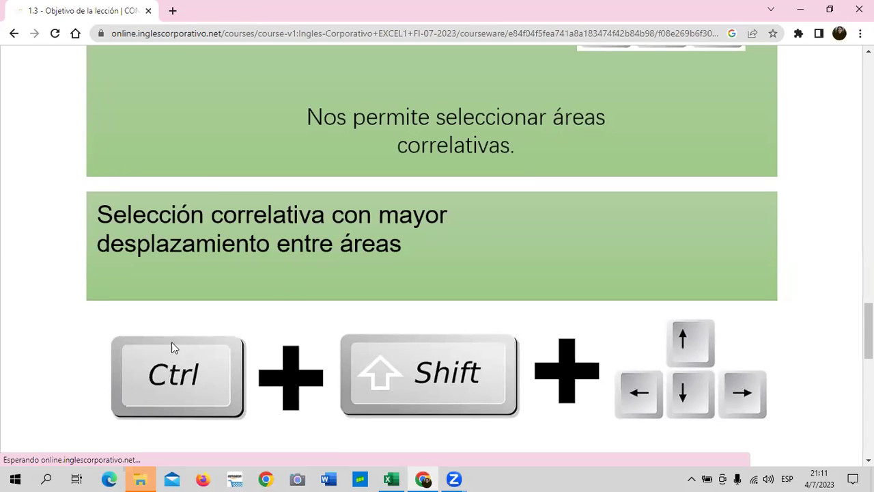
scroll(690, 342, down, 1)
scroll(632, 325, down, 2)
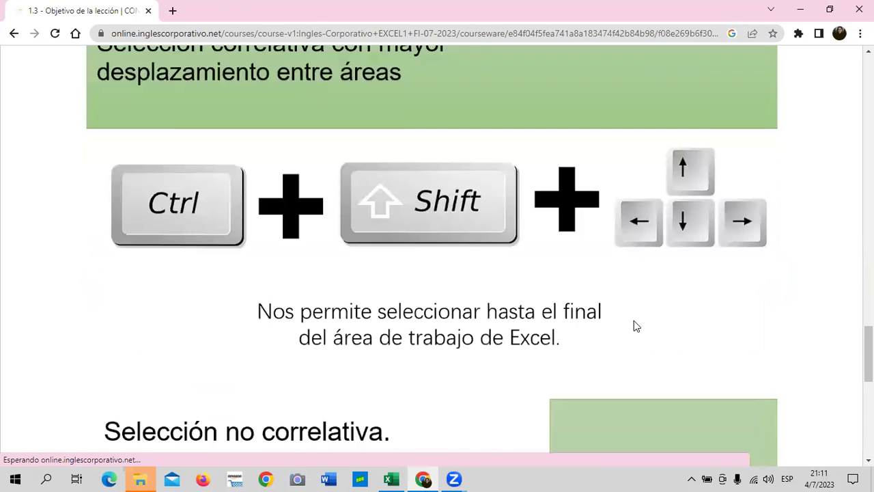
scroll(631, 325, down, 2)
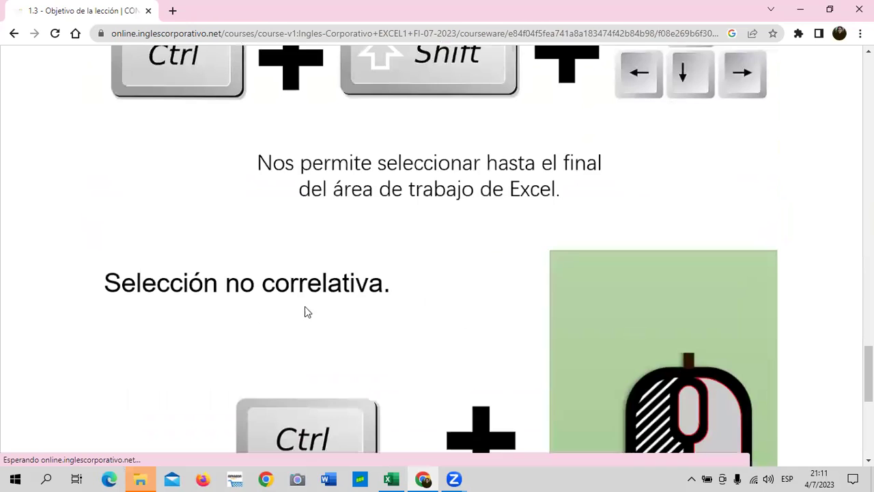
scroll(306, 311, down, 3)
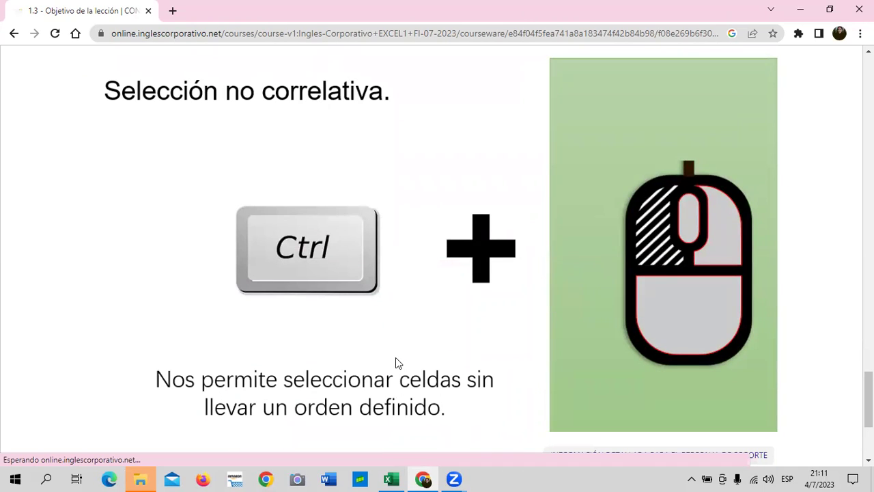
scroll(395, 357, down, 2)
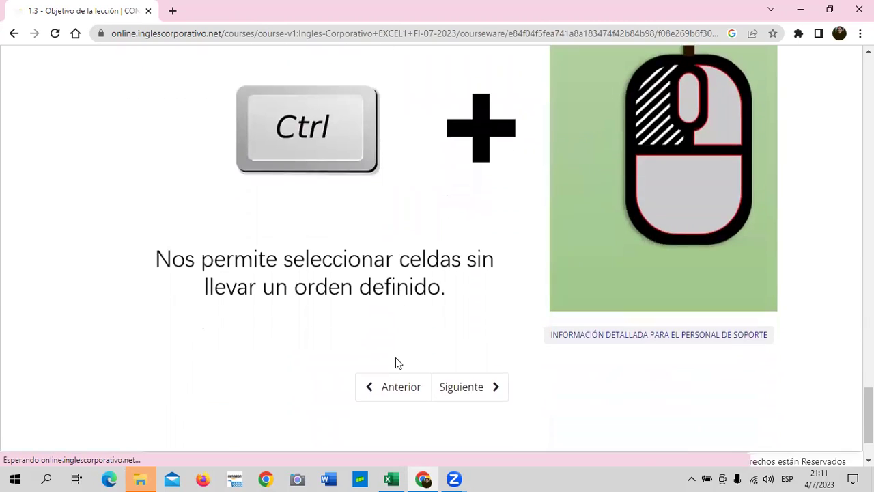
scroll(394, 361, up, 2)
scroll(388, 355, up, 4)
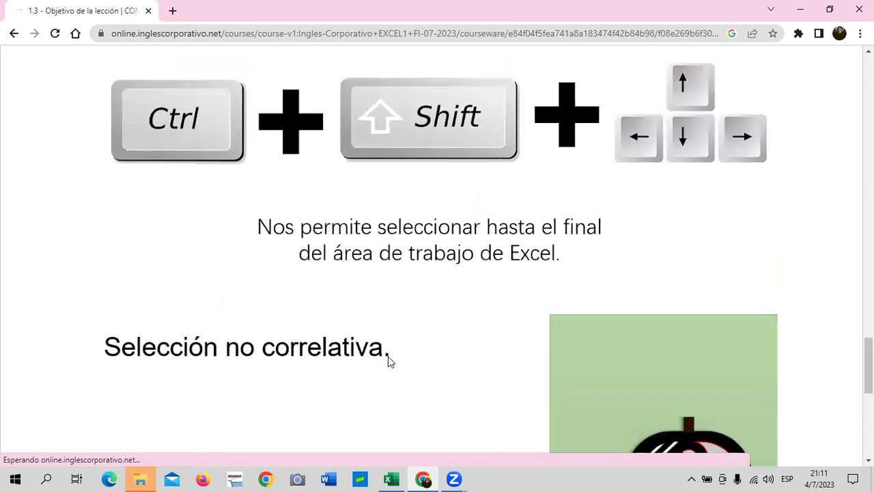
scroll(385, 360, up, 2)
scroll(385, 355, up, 2)
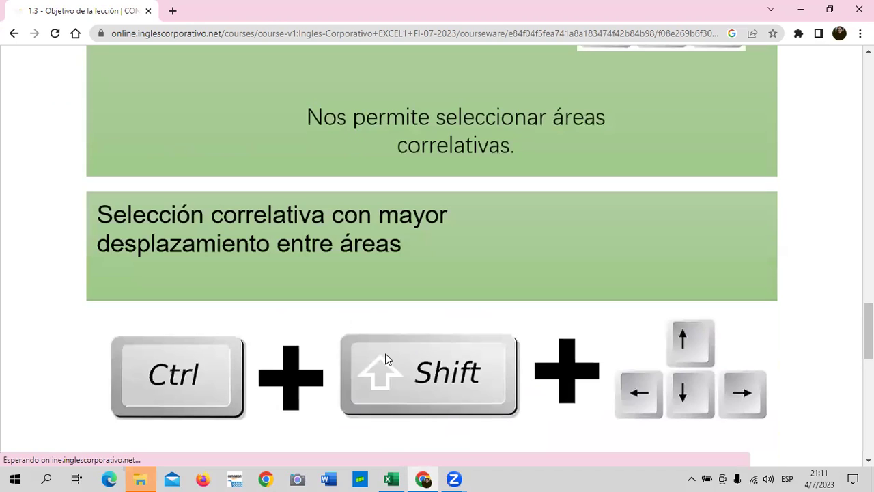
scroll(384, 356, up, 3)
scroll(384, 356, up, 3)
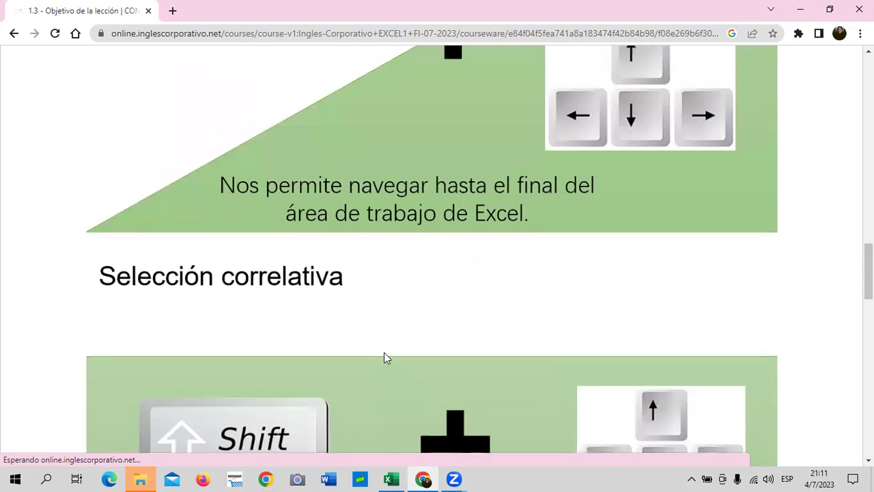
scroll(385, 355, up, 5)
scroll(382, 355, up, 1)
scroll(379, 351, down, 2)
scroll(375, 352, down, 5)
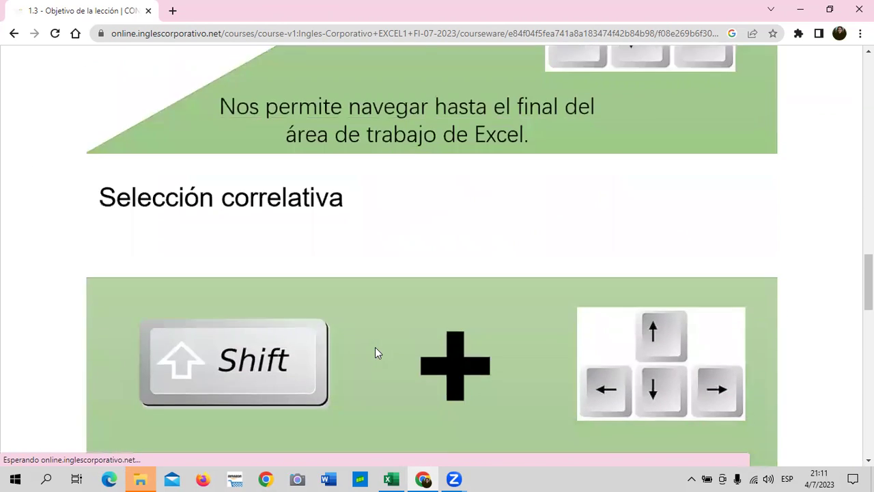
scroll(375, 347, down, 5)
scroll(373, 348, down, 5)
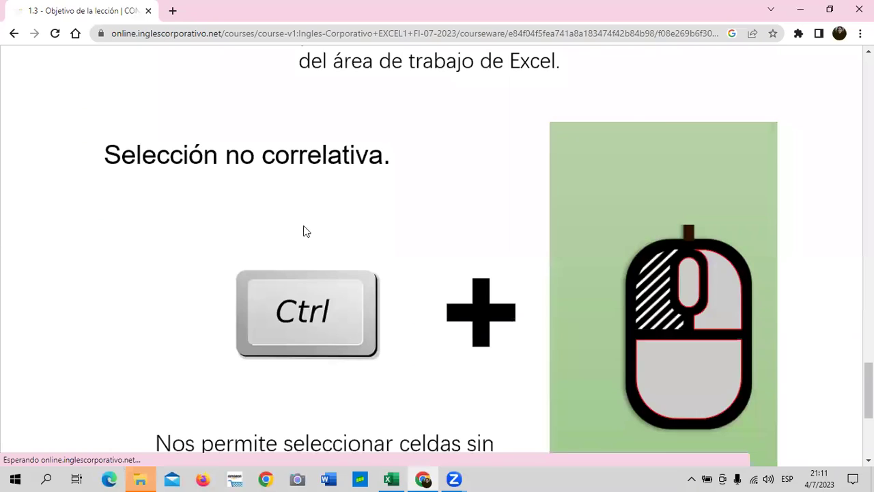
scroll(315, 294, down, 2)
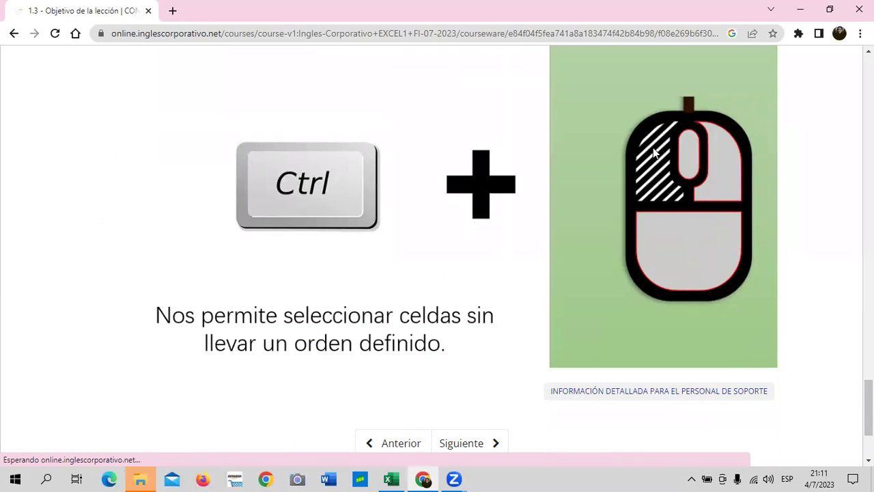
click(392, 479)
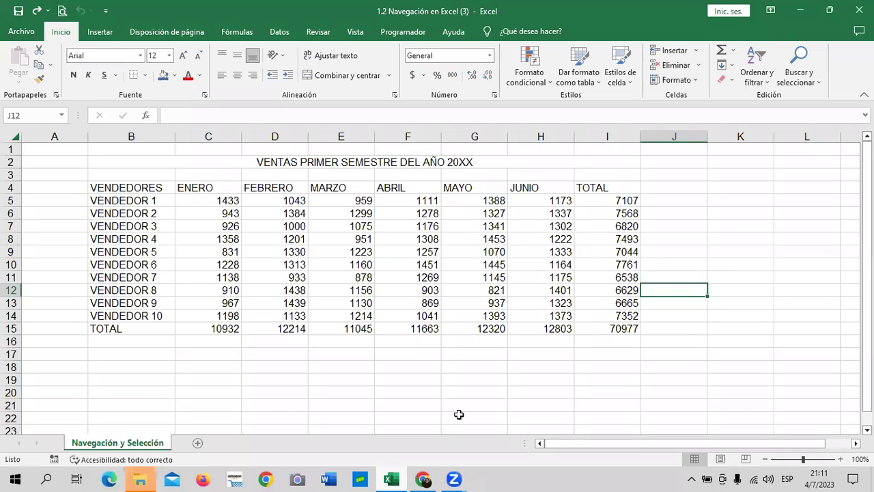
Step: Select B4:B15, then add I4:I15 to the selection with Ctrl
drag(140, 191, 157, 341)
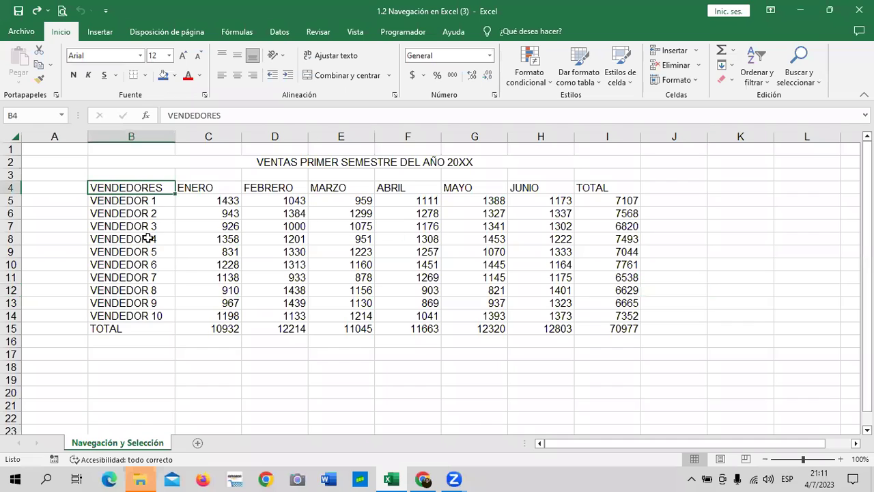
click(230, 363)
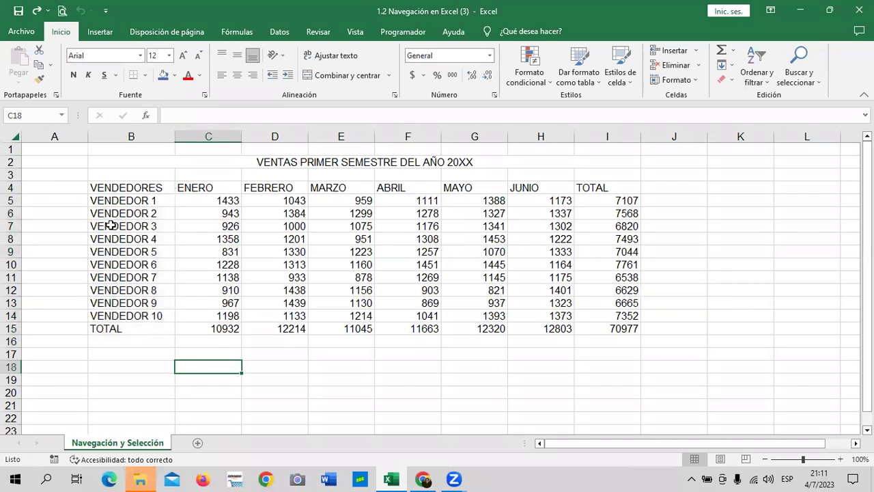
drag(127, 189, 137, 322)
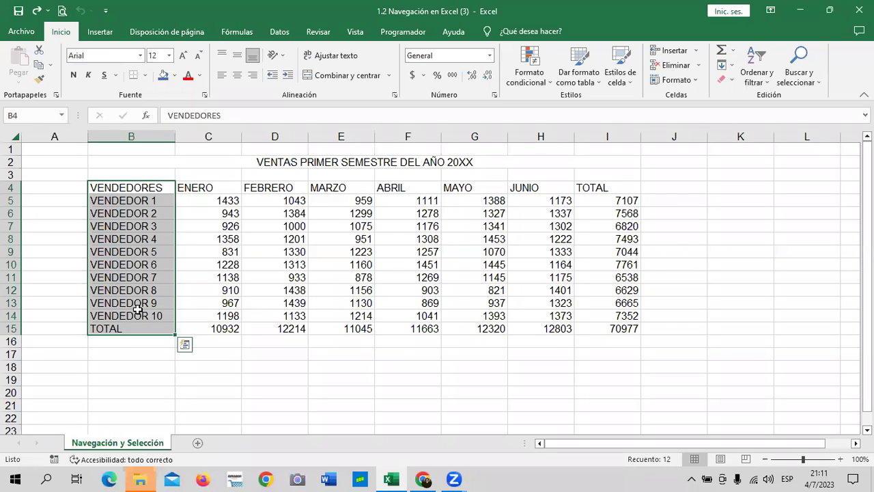
drag(604, 183, 620, 331)
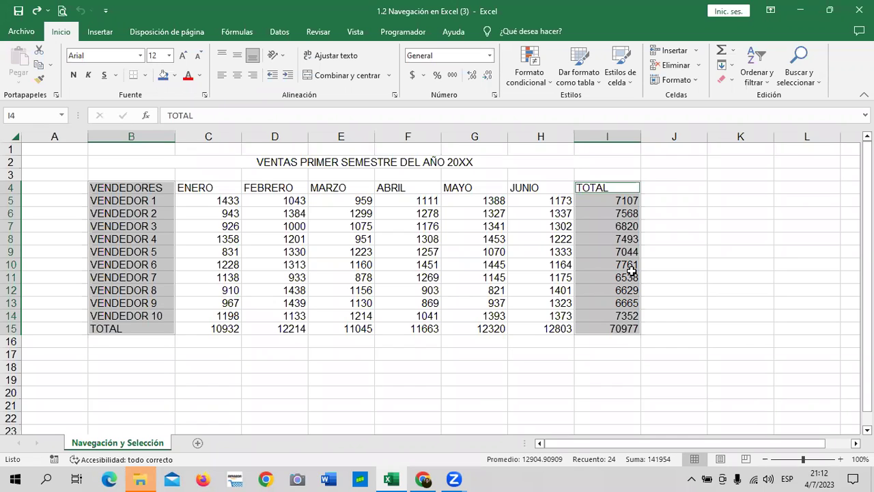
click(183, 60)
click(188, 75)
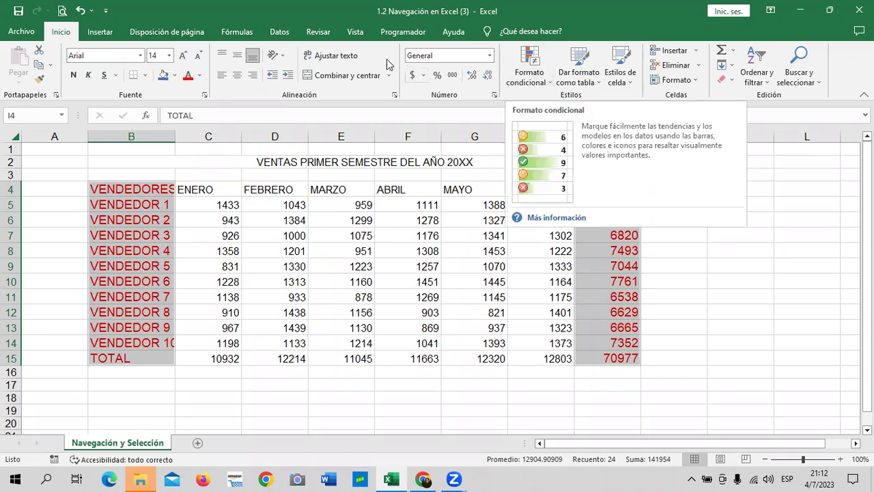
click(490, 56)
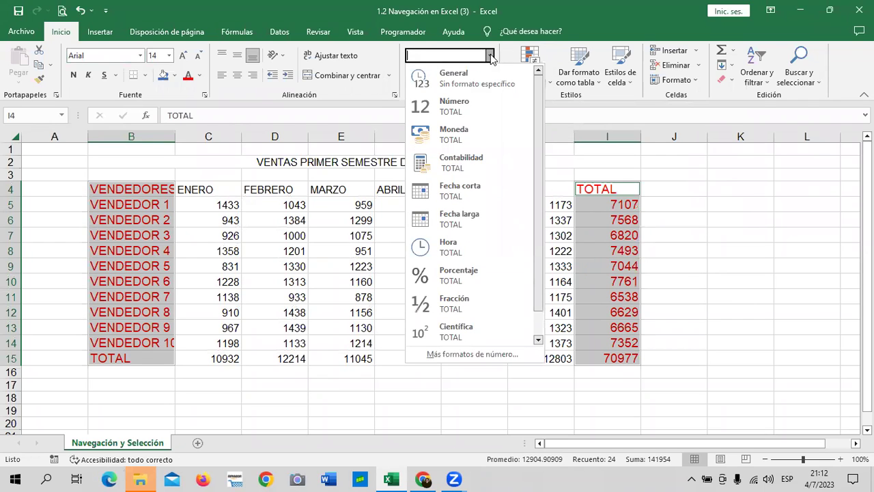
click(476, 75)
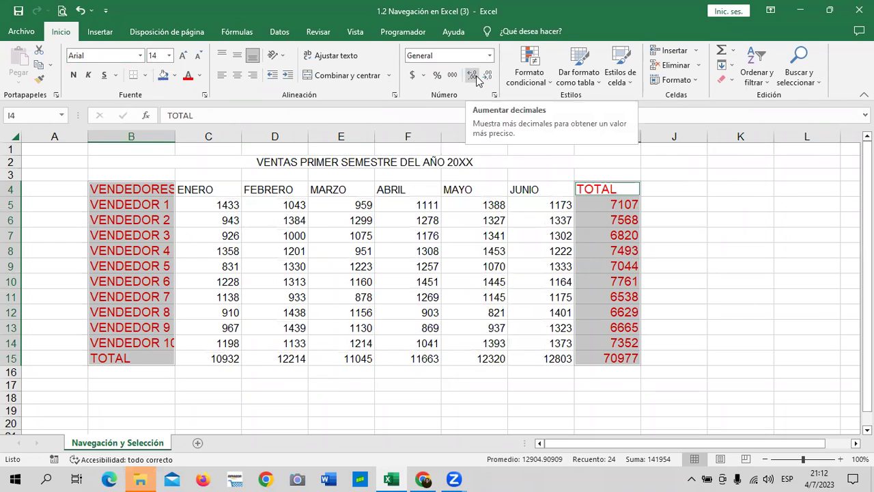
click(700, 215)
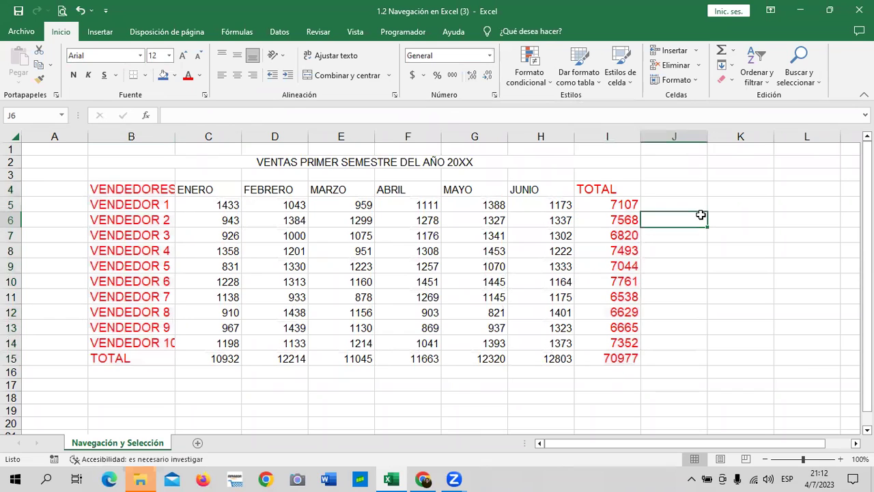
click(80, 10)
click(80, 11)
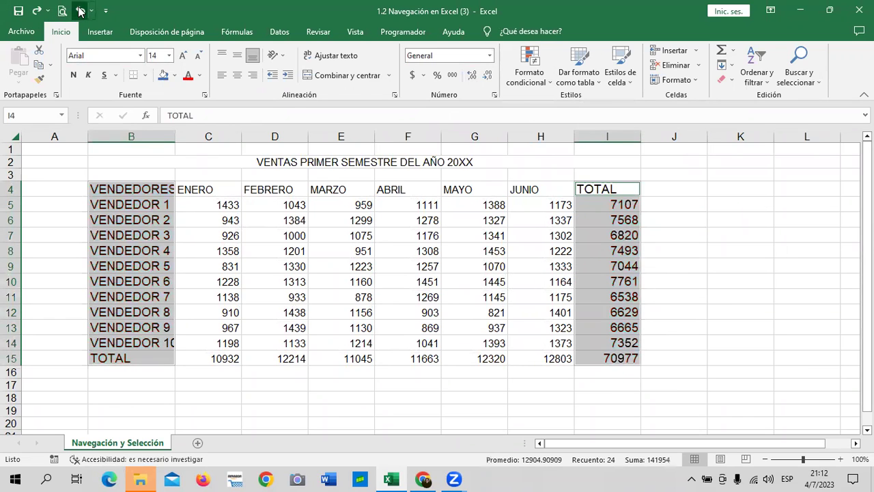
click(80, 10)
click(725, 277)
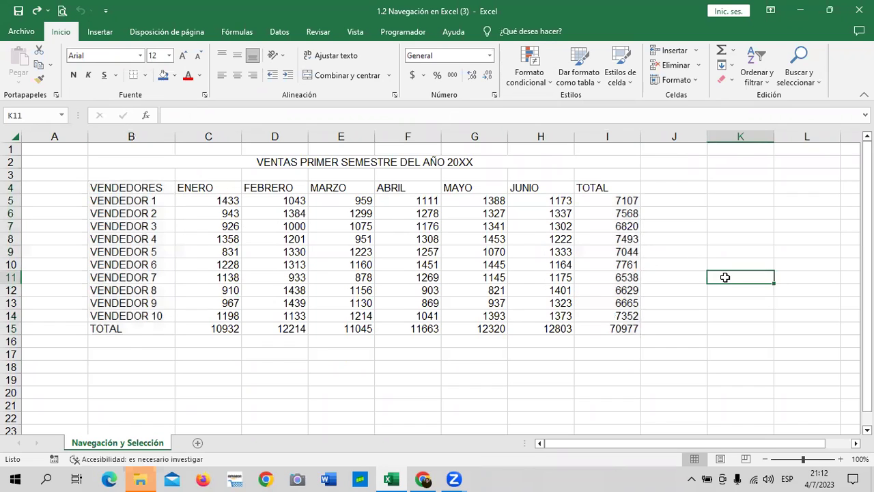
Step: Try a scattered selection of VENDEDOR 1, 3, 6 and 5, then clear it
click(113, 202)
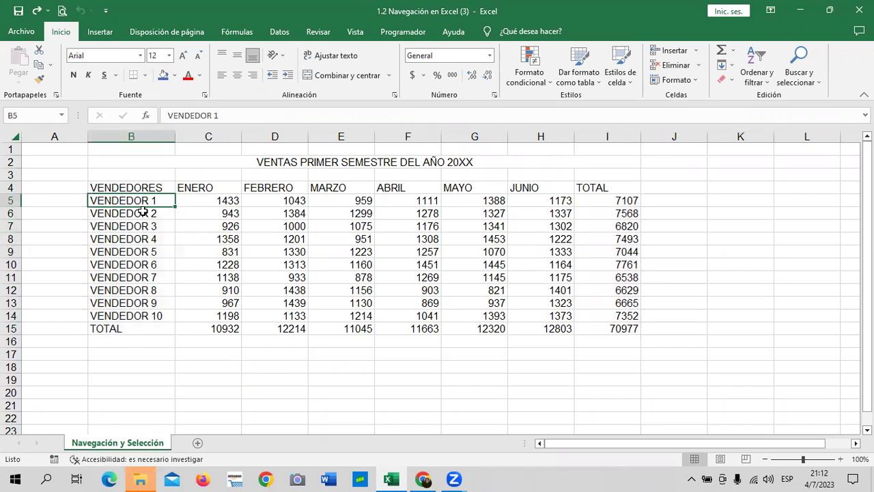
click(680, 272)
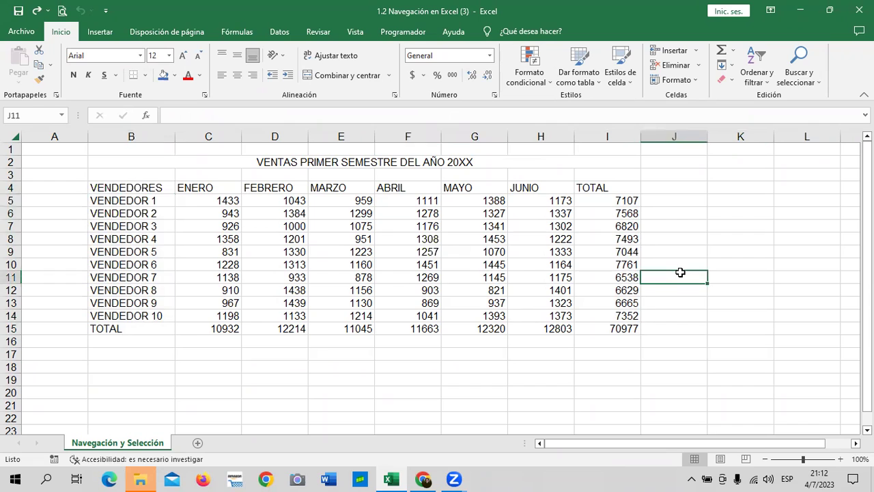
click(314, 363)
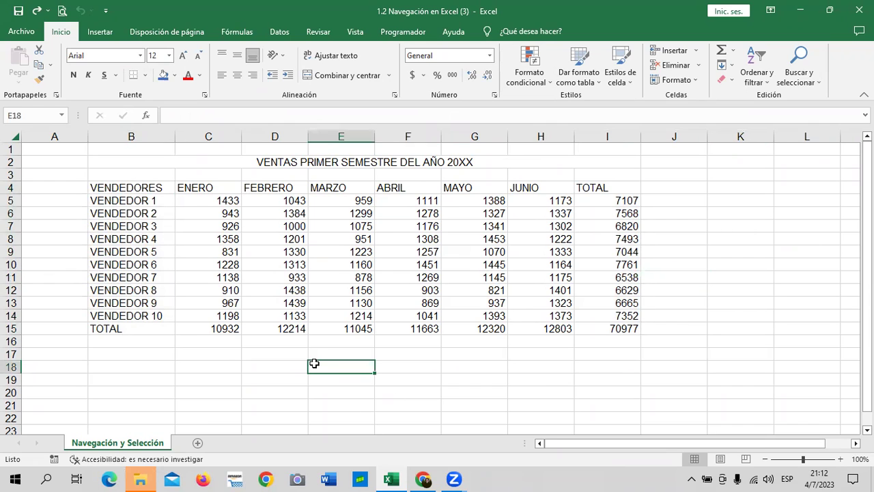
click(233, 355)
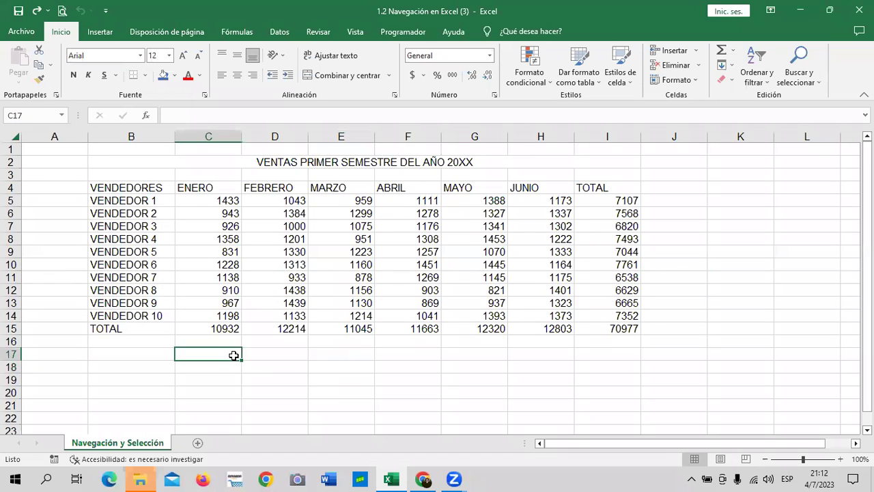
click(122, 202)
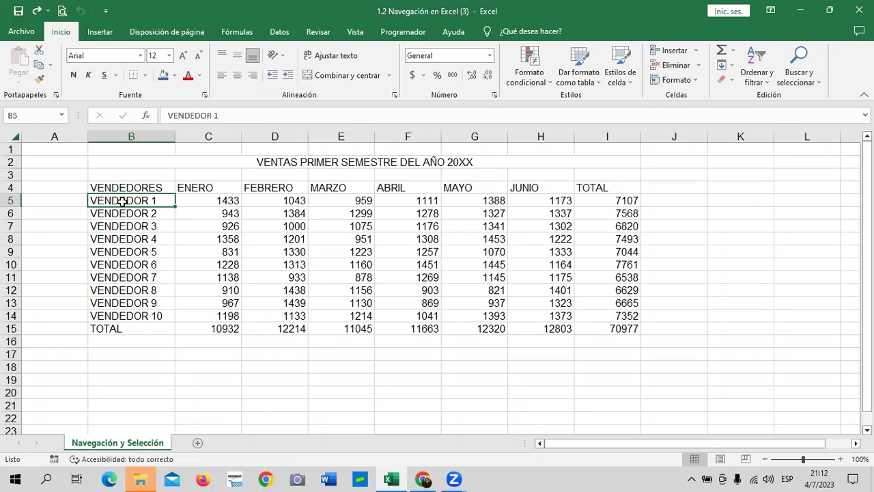
click(202, 366)
click(143, 200)
ctrl+click(121, 226)
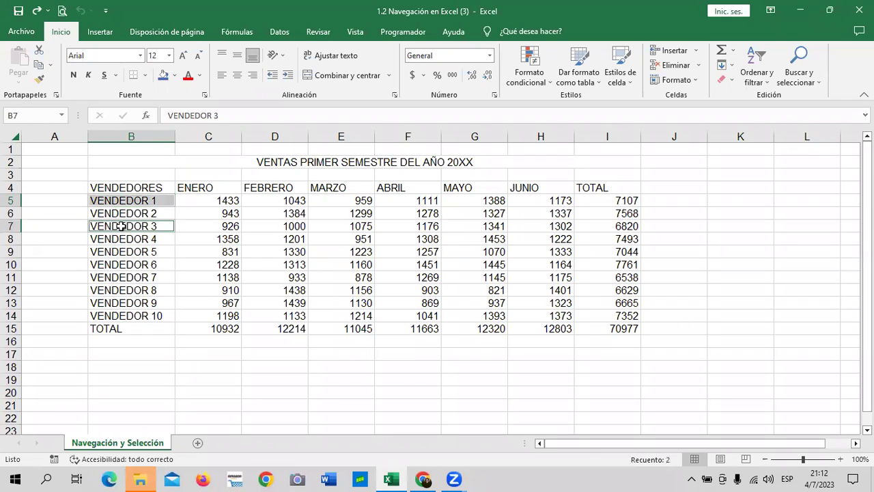
ctrl+click(116, 263)
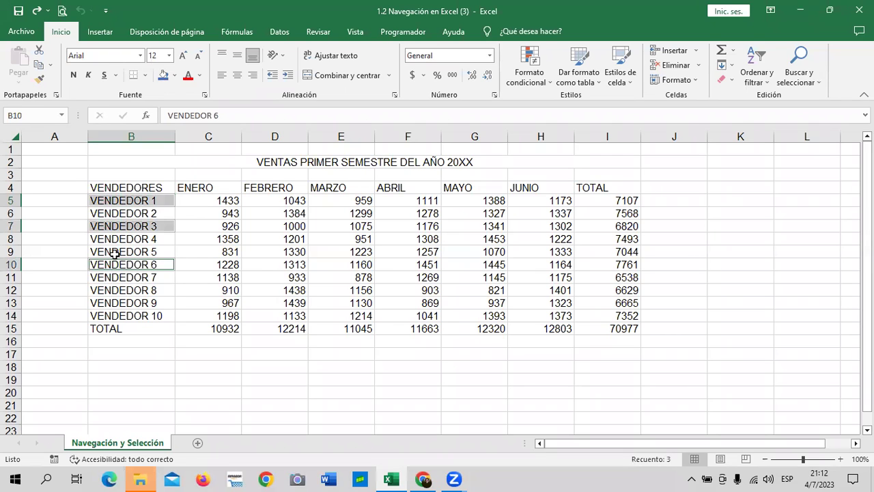
ctrl+click(117, 251)
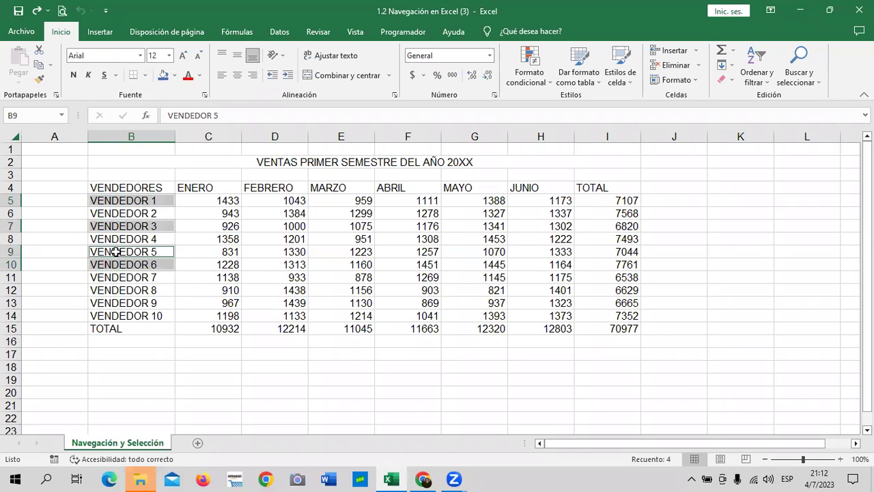
click(266, 353)
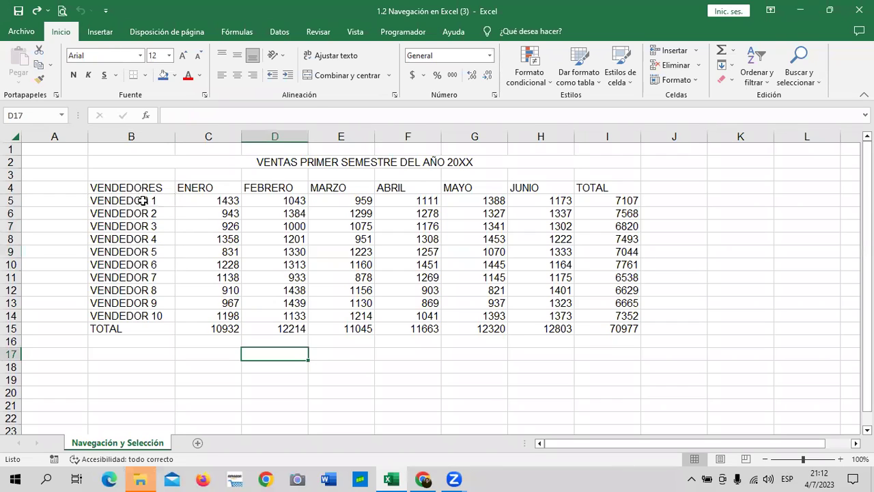
Step: Ctrl-select B5, B7, B9, B11 and B13 and apply a blue fill color
click(141, 200)
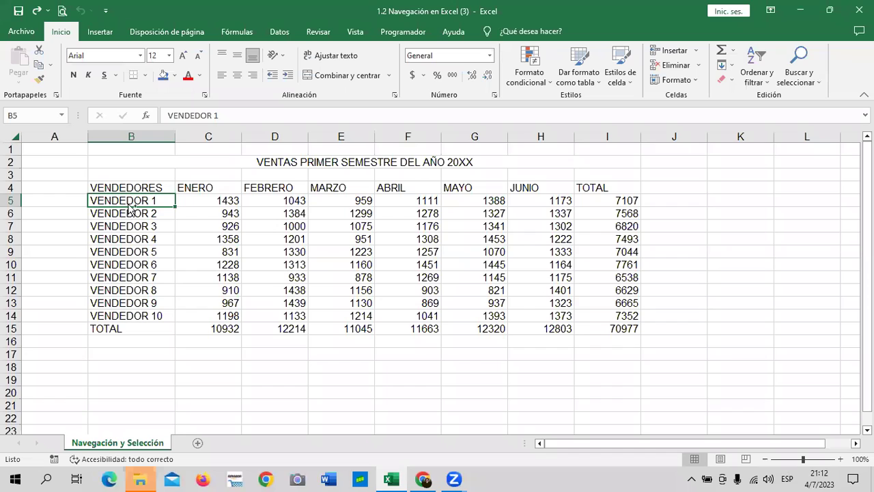
ctrl+click(136, 225)
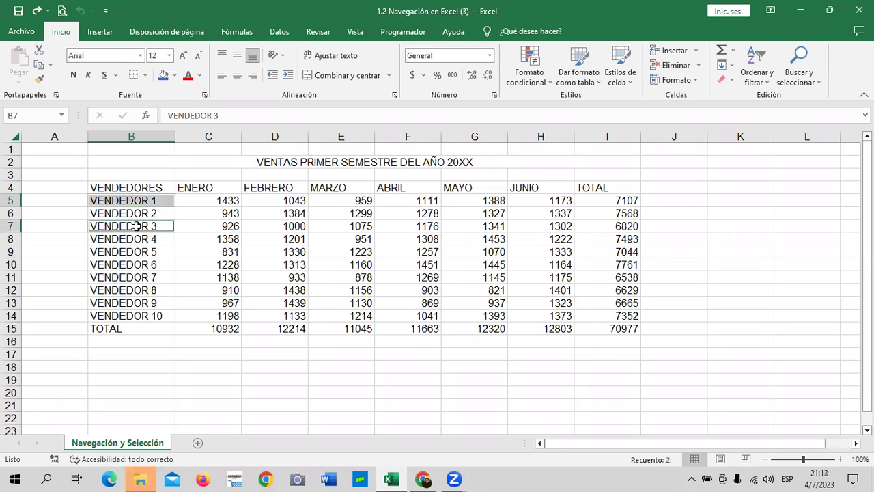
ctrl+click(122, 251)
ctrl+click(119, 277)
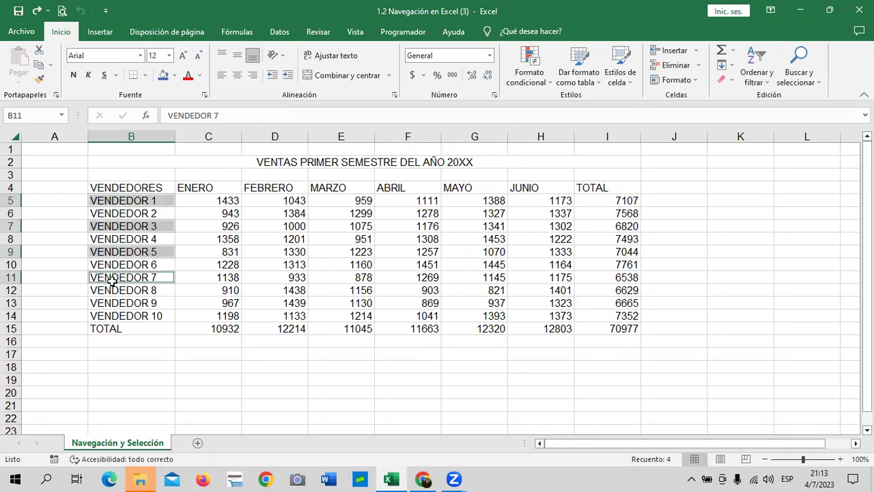
ctrl+click(115, 302)
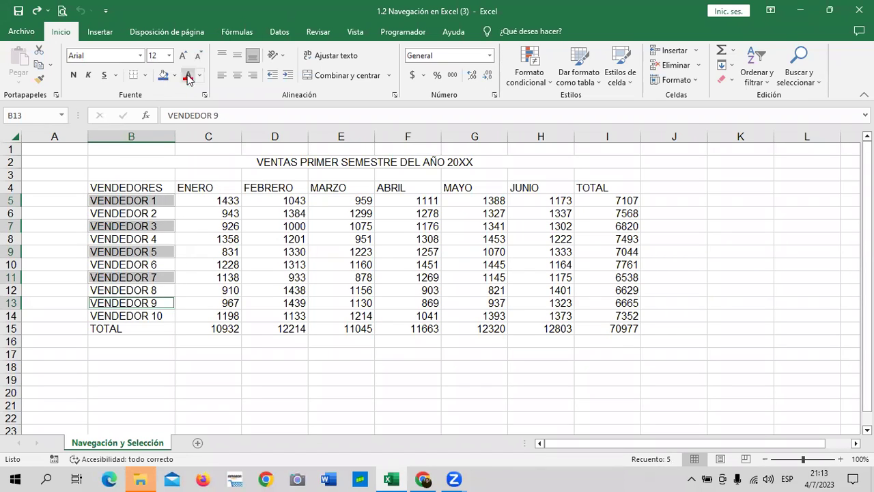
click(163, 75)
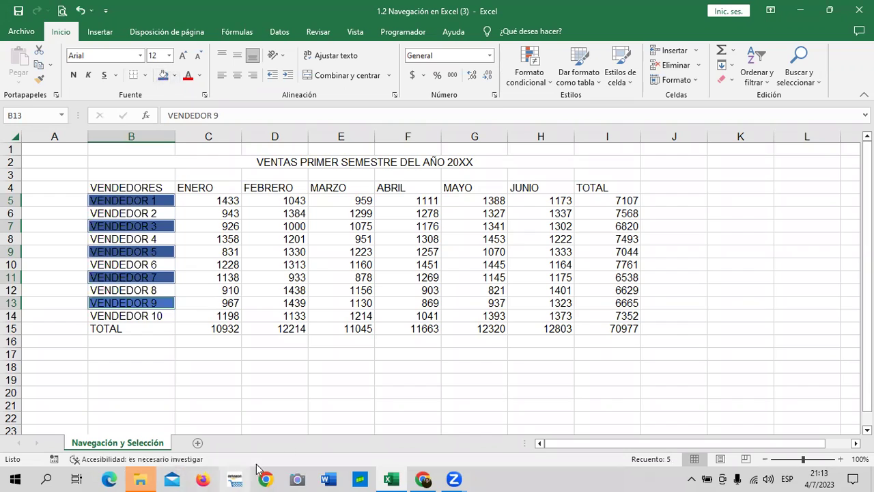
click(426, 365)
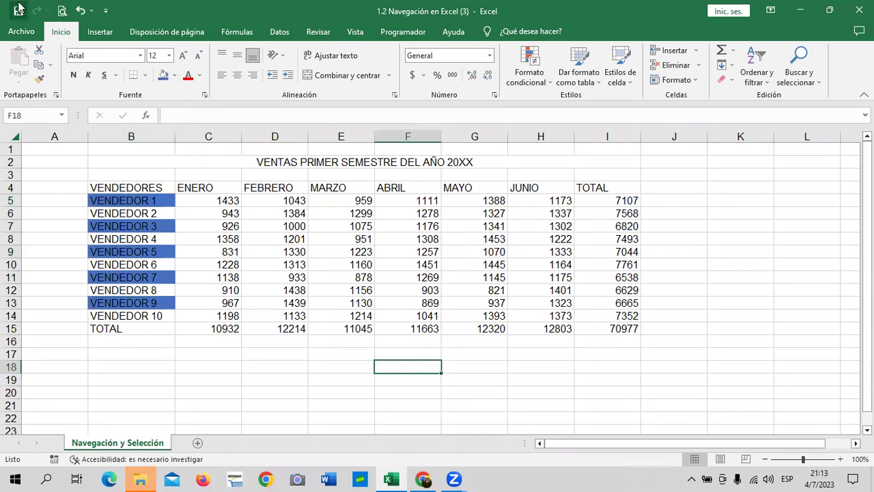
click(80, 10)
click(274, 404)
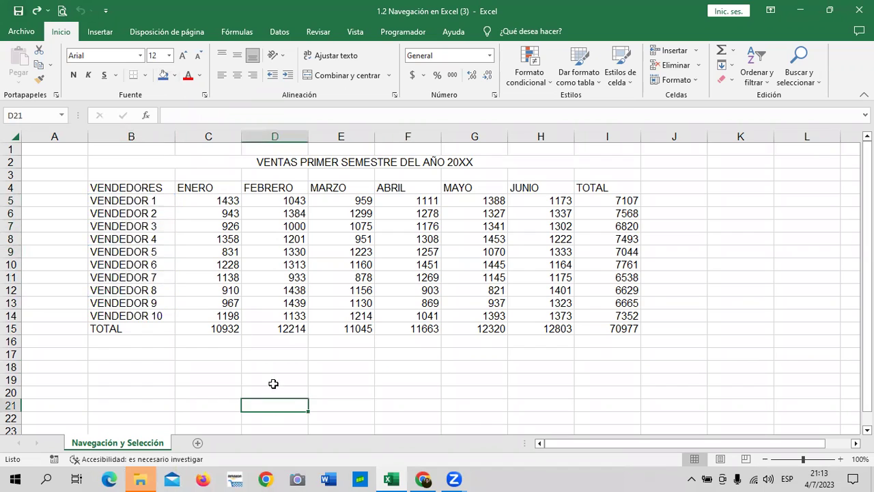
click(158, 202)
click(165, 76)
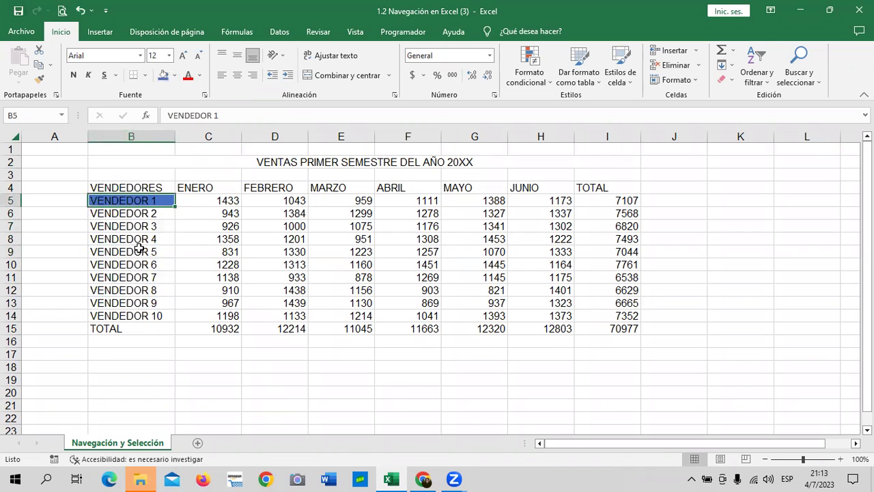
click(141, 226)
click(165, 76)
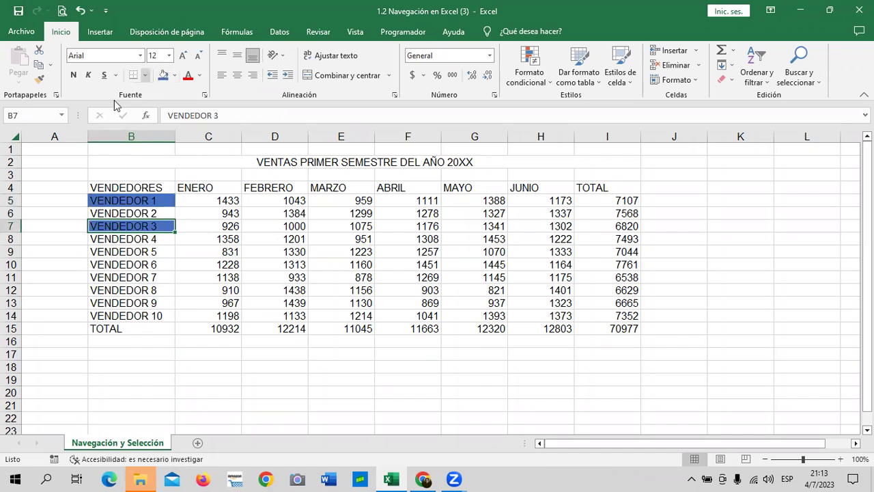
click(132, 253)
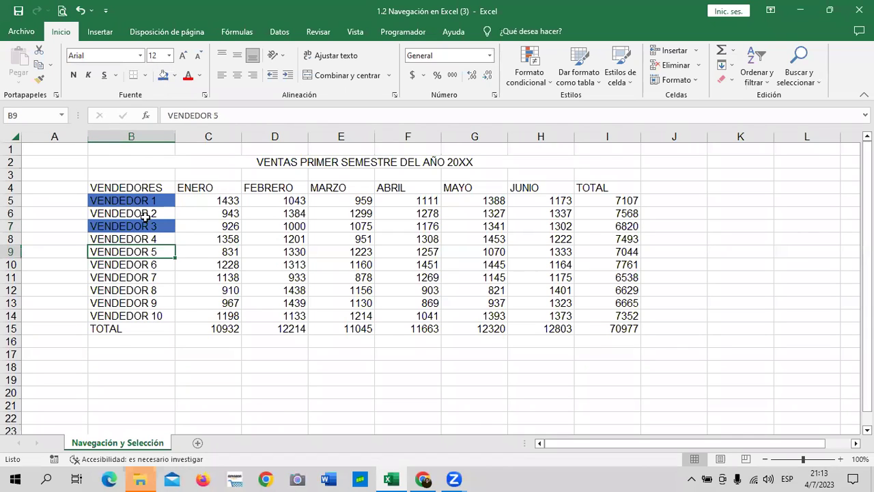
click(165, 77)
click(128, 279)
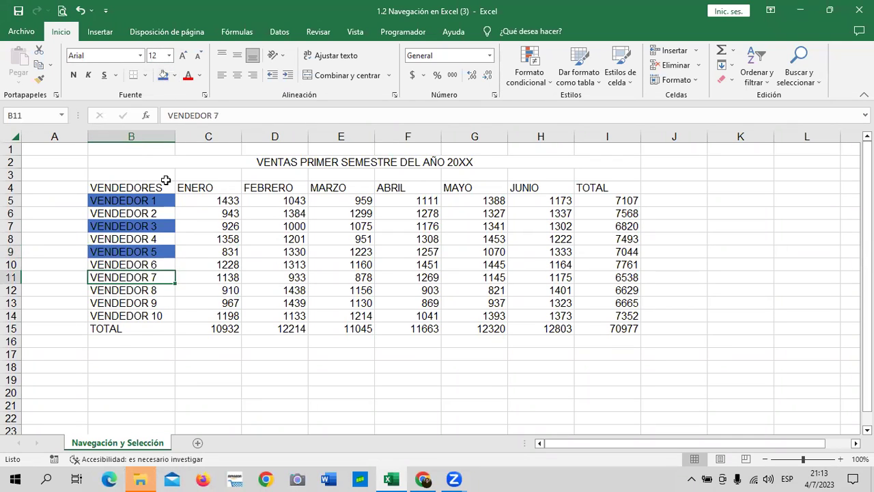
click(166, 77)
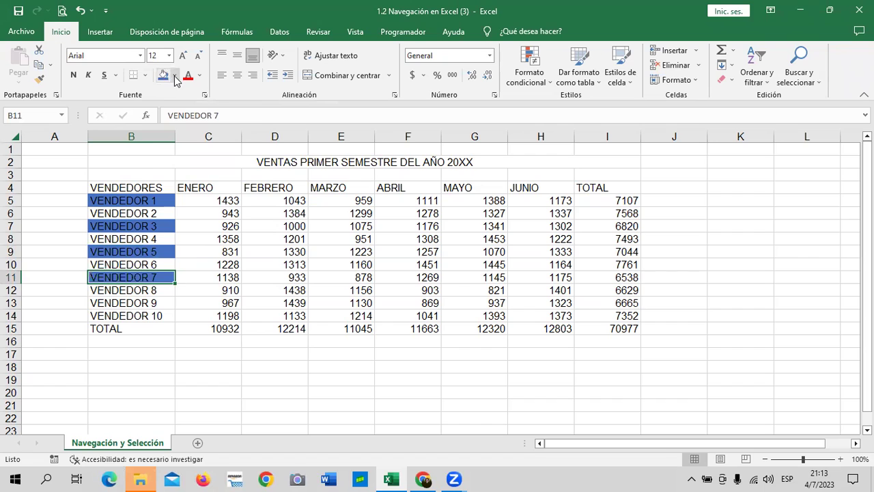
click(175, 76)
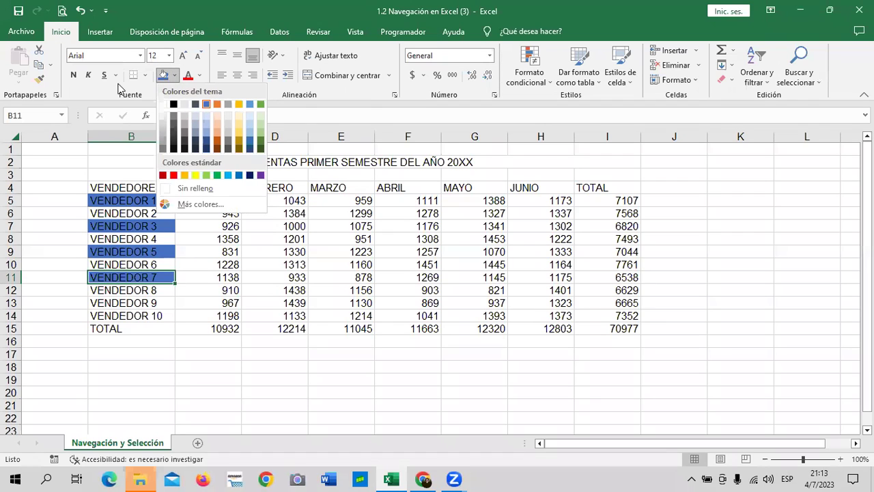
key(Escape)
click(133, 290)
click(131, 303)
click(163, 76)
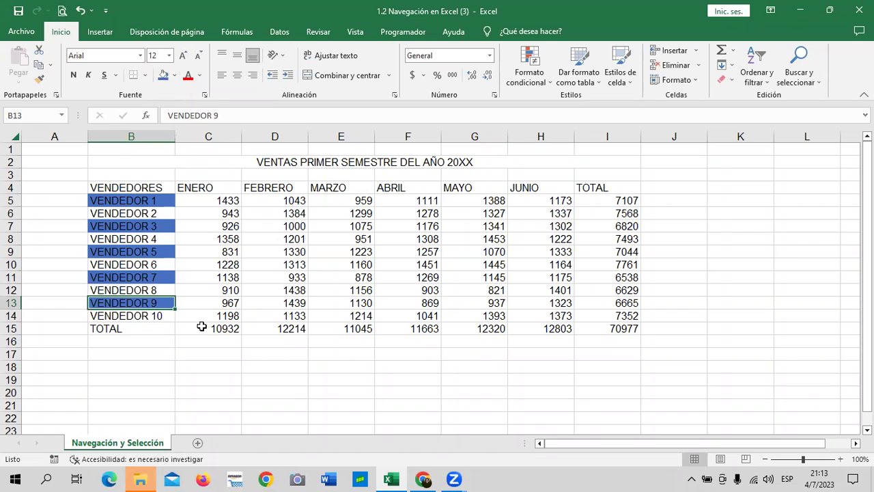
click(201, 353)
click(80, 11)
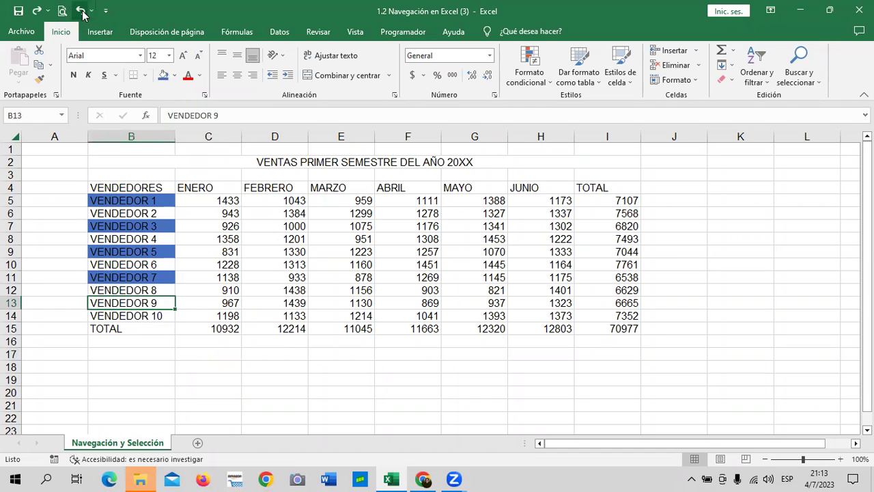
click(80, 11)
click(79, 11)
click(80, 11)
click(80, 11)
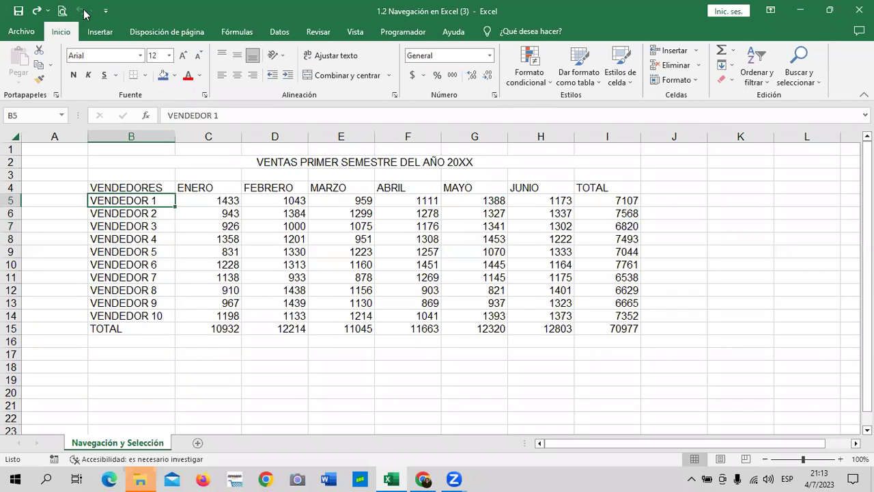
click(368, 376)
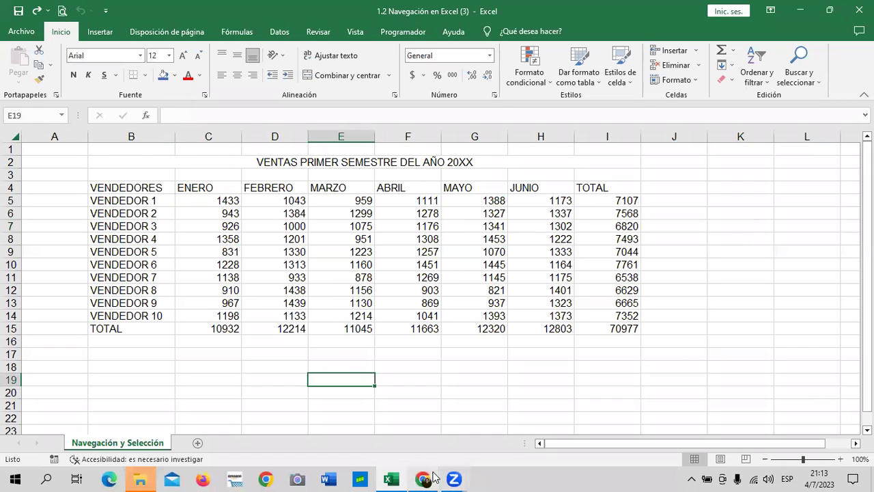
Step: Bring up the Inglés Corporativo lesson 1.3 and scroll to the 'Otro tipo de navegación entre celdas' slide
mouse_move(425, 478)
click(410, 425)
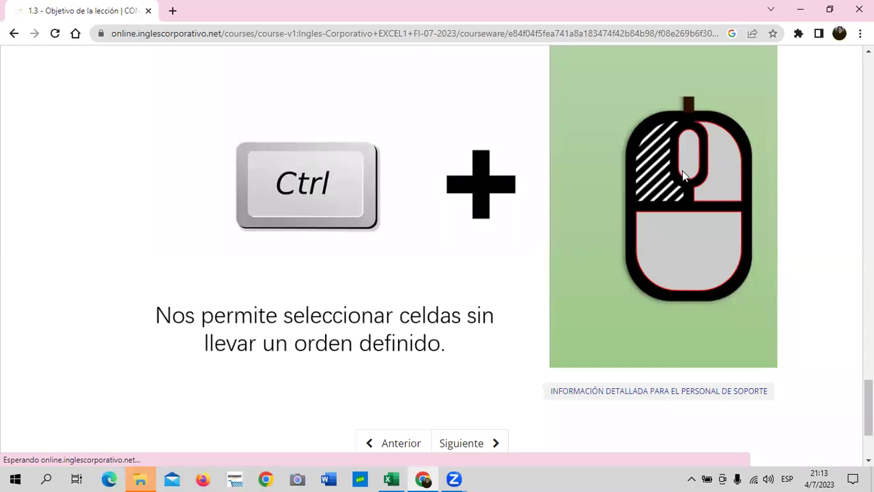
scroll(441, 253, down, 2)
scroll(437, 252, up, 3)
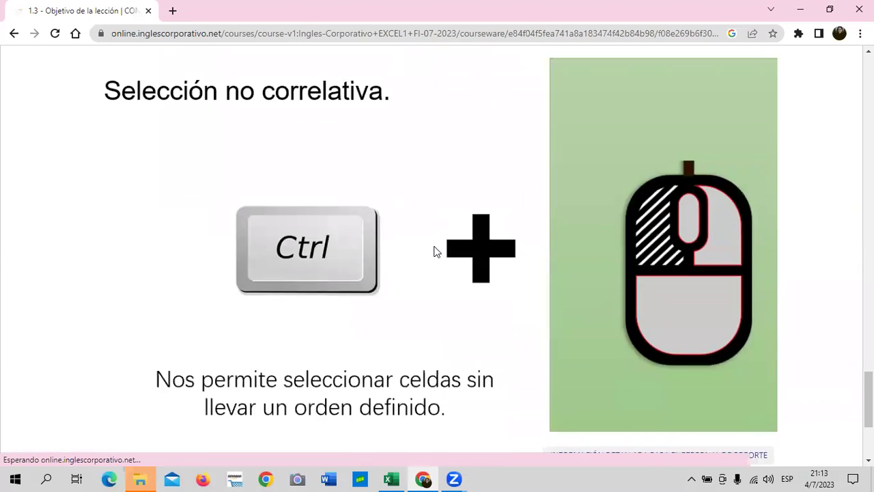
scroll(428, 249, up, 15)
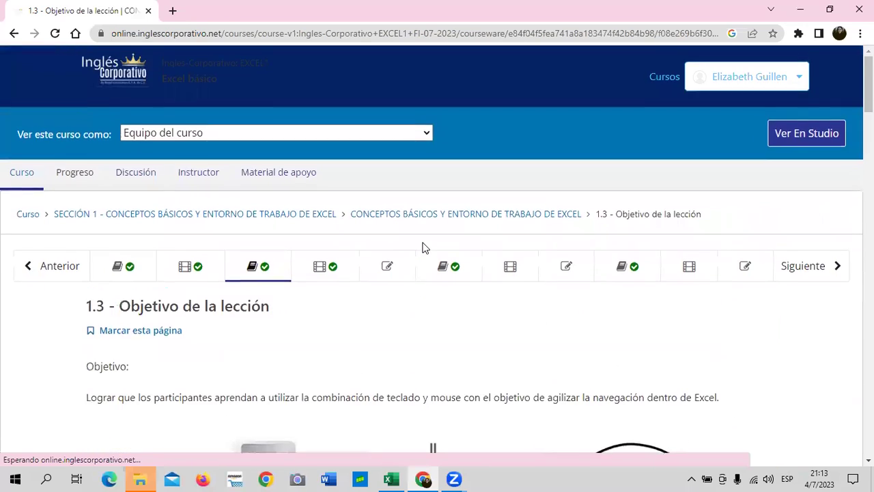
scroll(424, 247, down, 7)
scroll(421, 248, up, 2)
scroll(421, 248, down, 2)
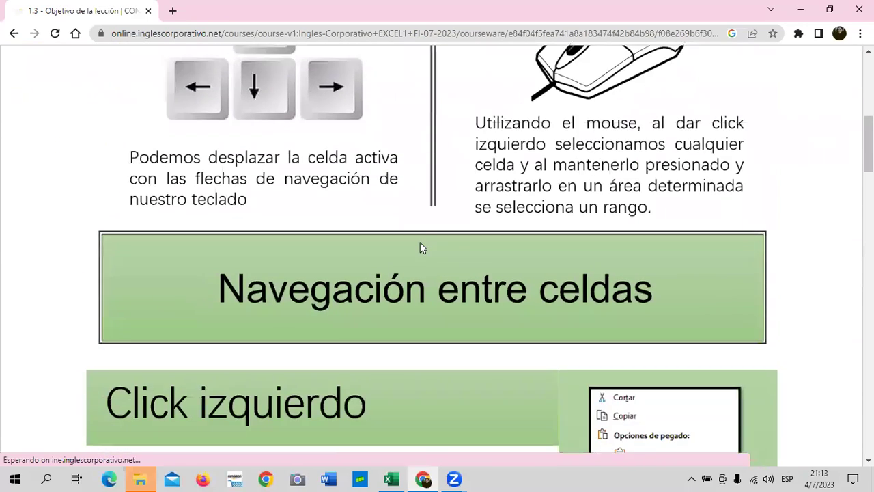
scroll(419, 243, down, 3)
scroll(406, 269, down, 4)
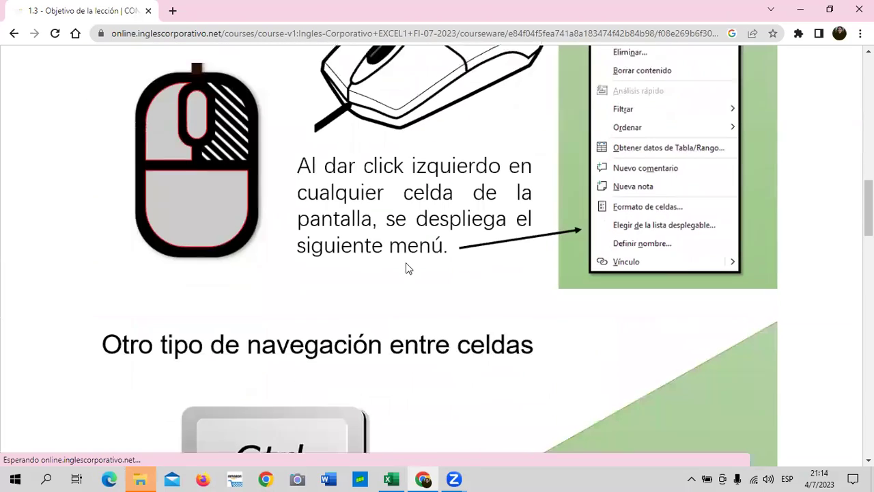
scroll(462, 276, down, 2)
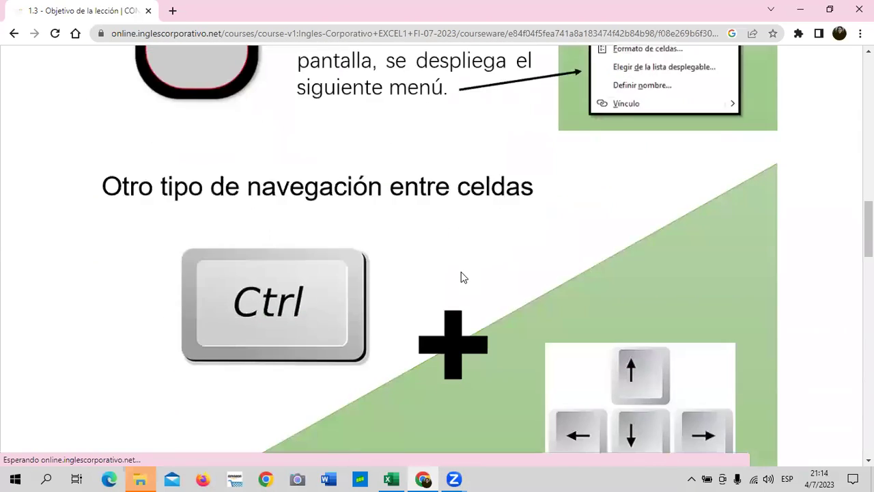
scroll(462, 278, down, 2)
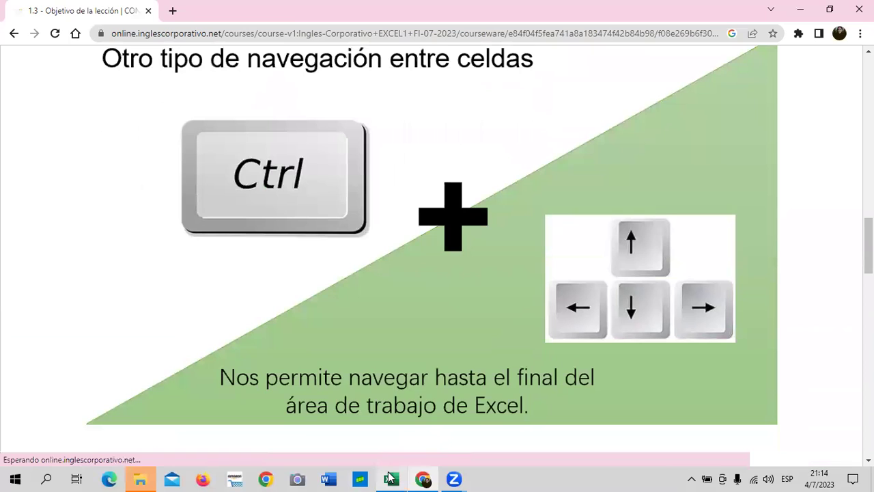
mouse_move(387, 477)
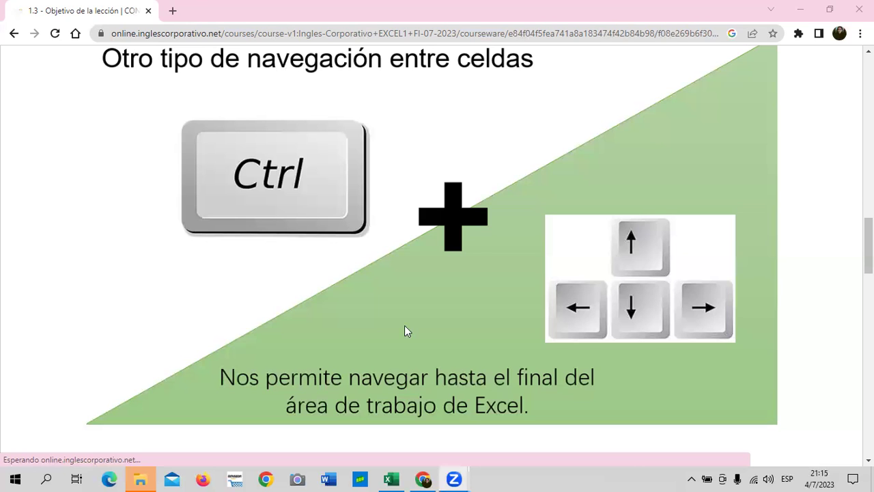
Step: Scroll on to the 'Selección no correlativa' slide, then switch back to the Excel sales workbook
scroll(428, 389, down, 5)
scroll(429, 389, down, 3)
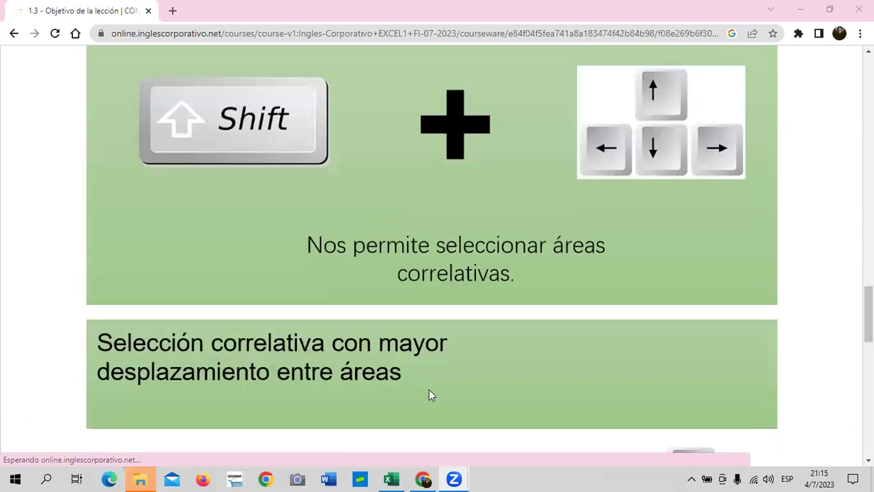
scroll(429, 389, down, 2)
scroll(431, 392, down, 3)
scroll(435, 394, down, 2)
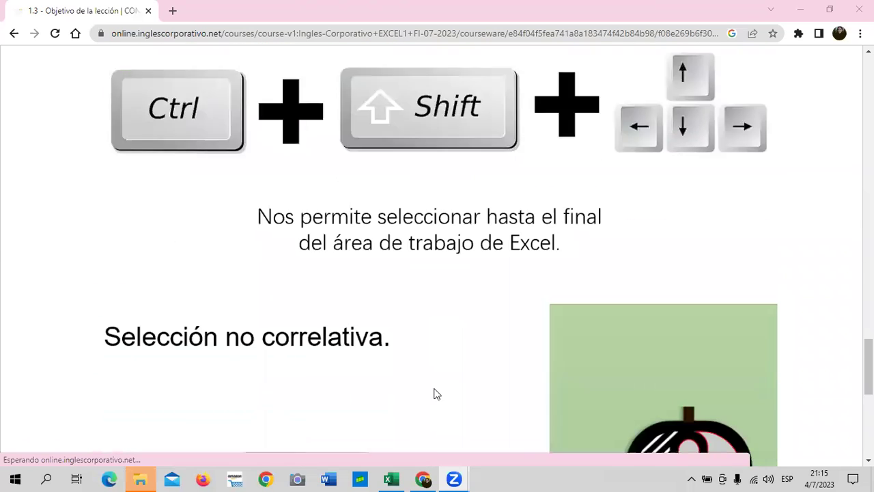
mouse_move(389, 477)
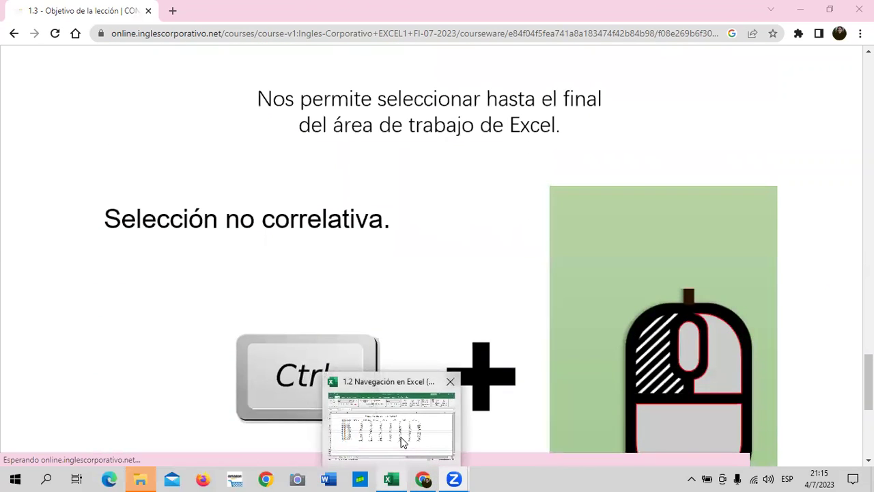
click(397, 437)
click(696, 210)
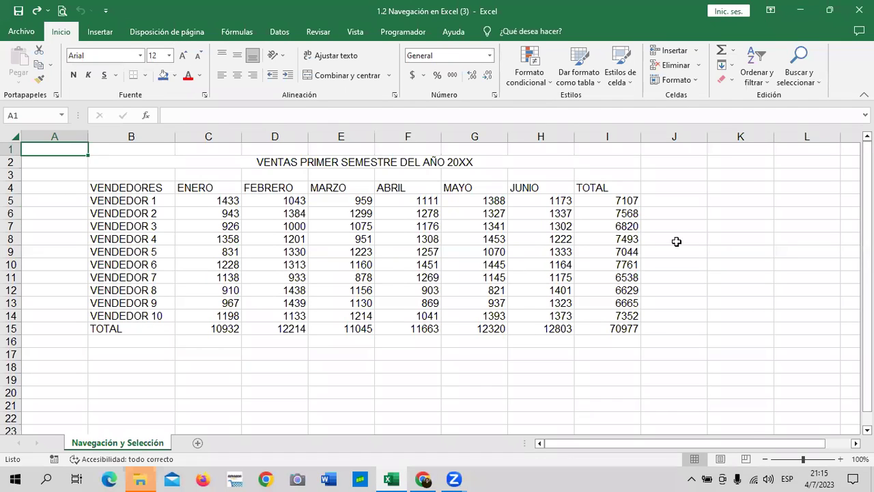
click(714, 202)
click(744, 213)
click(42, 149)
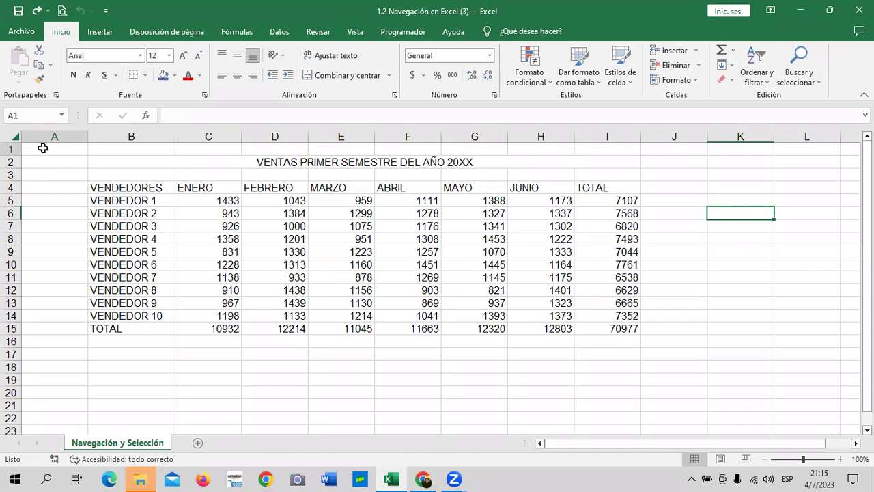
click(47, 143)
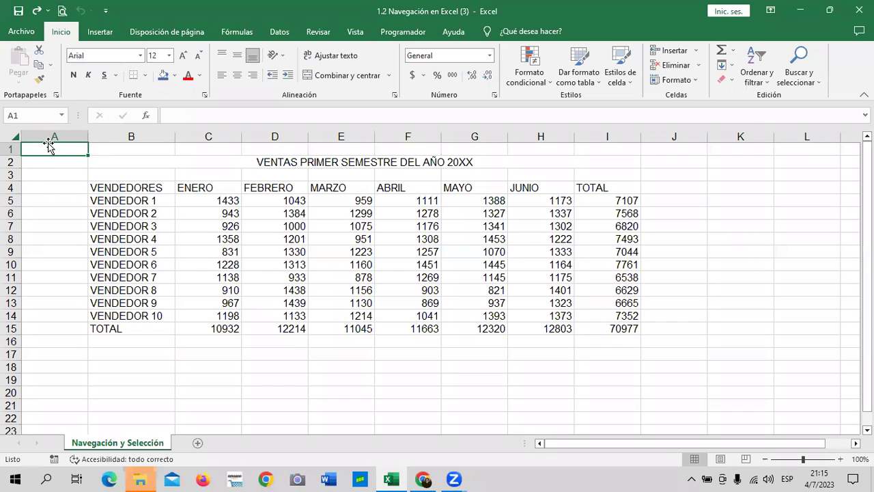
click(673, 213)
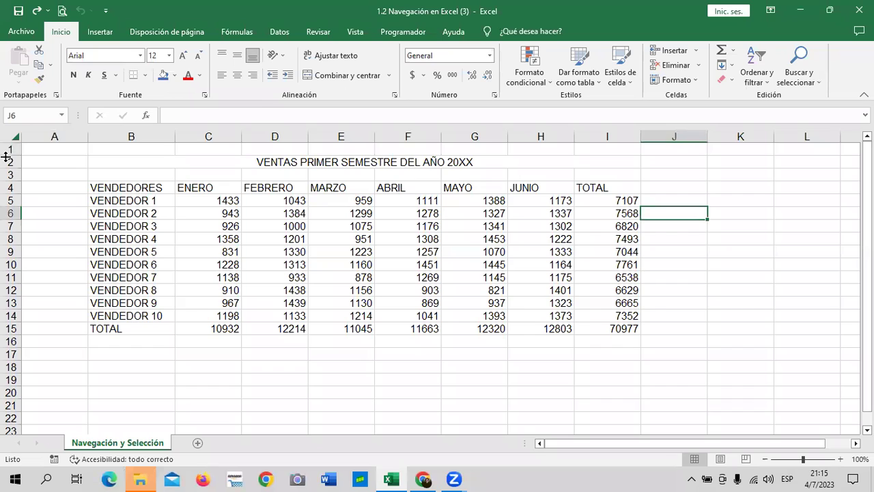
click(53, 146)
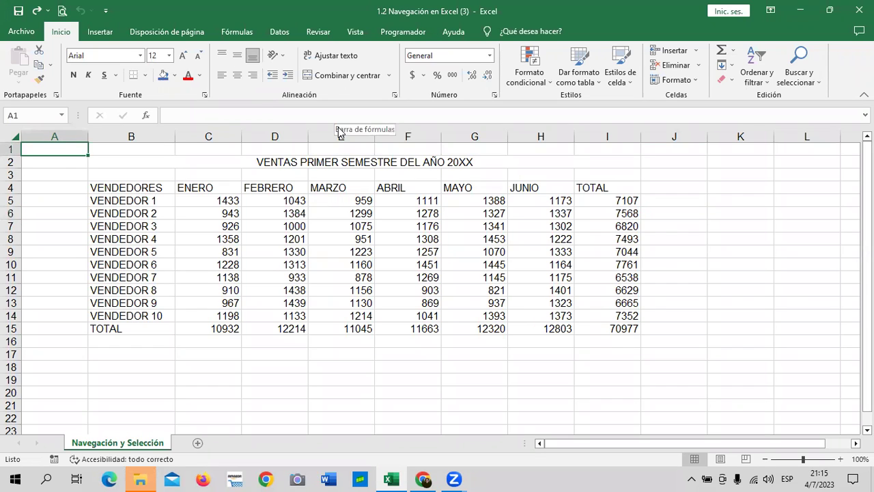
click(157, 187)
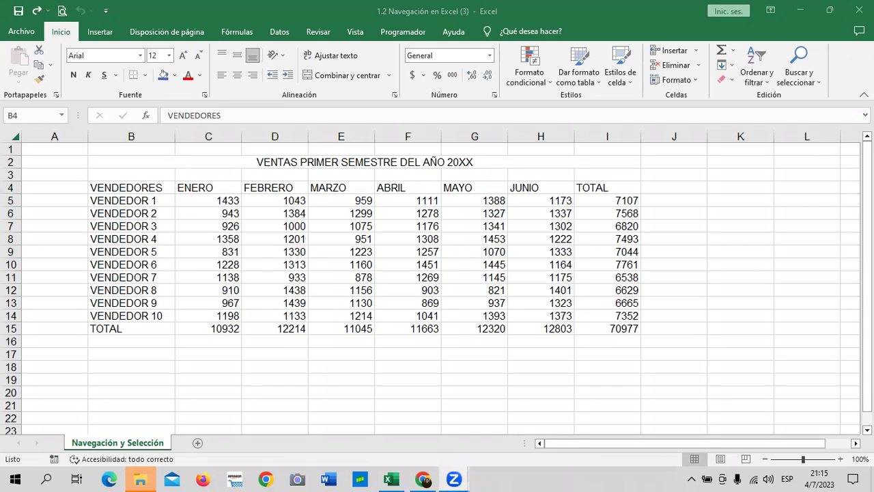
key(alt+Tab)
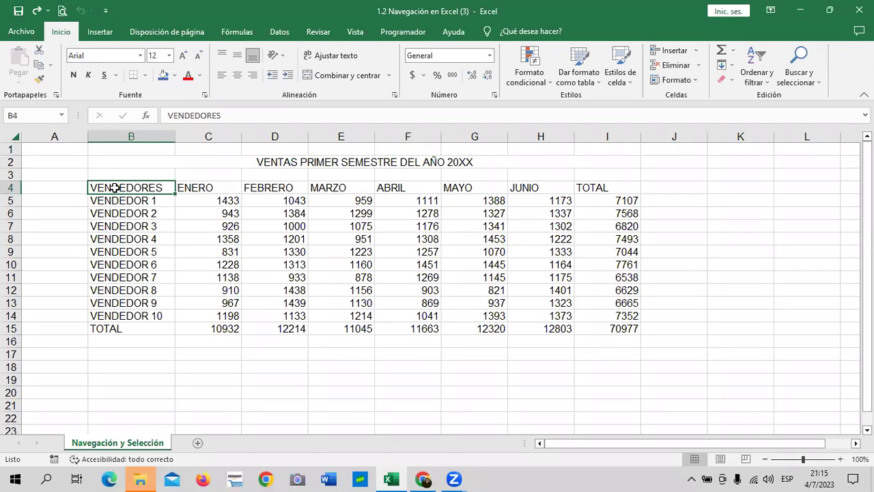
key(ctrl+Down)
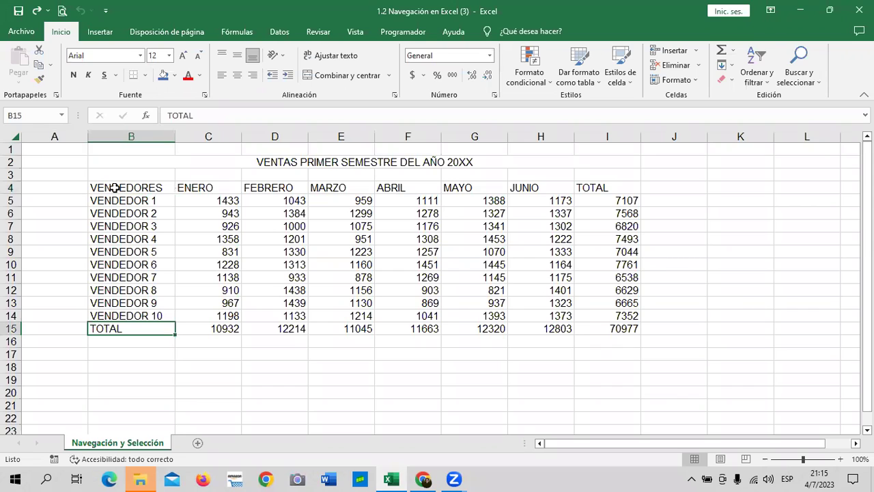
click(217, 379)
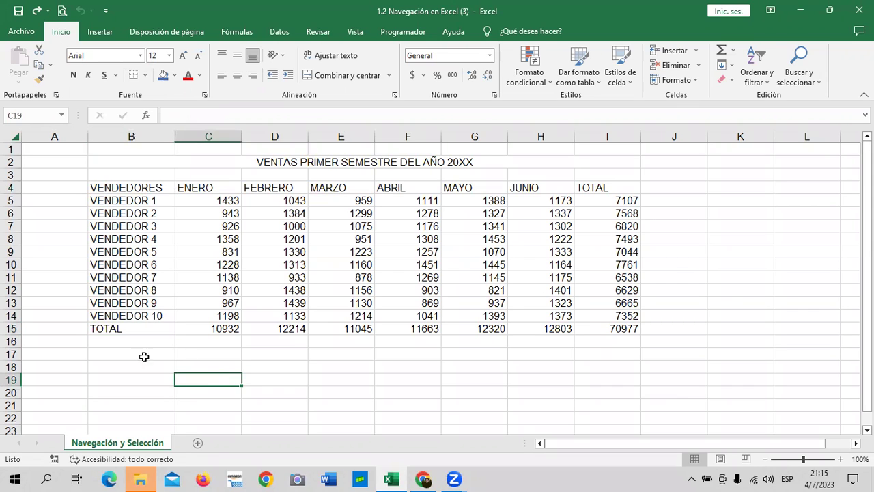
click(43, 148)
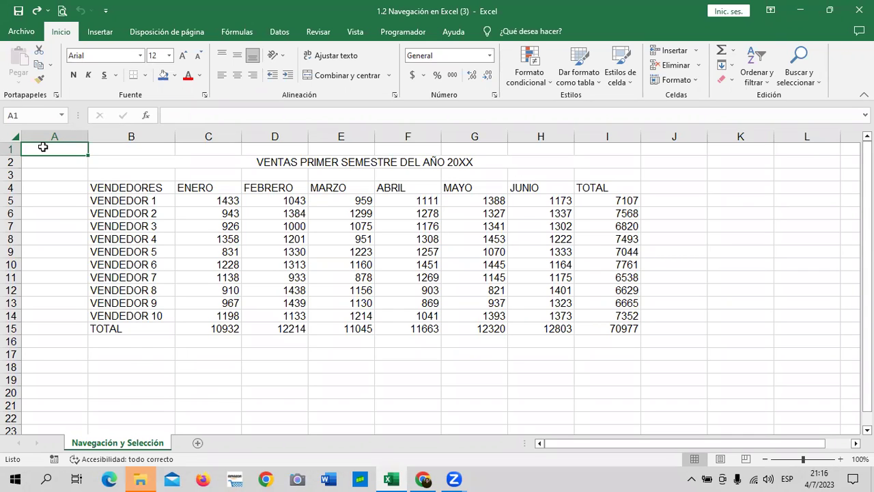
key(ctrl+Down)
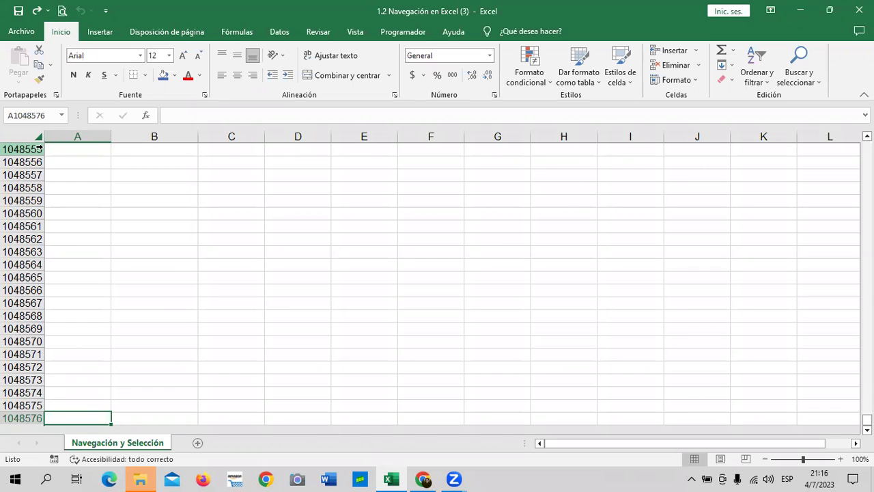
key(ctrl+Up)
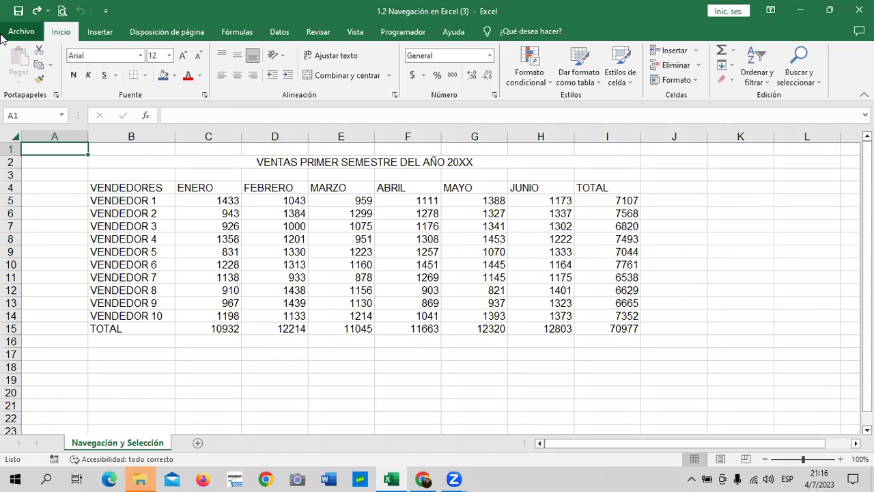
Step: Jump to the sheet's last column, return to A1 with Ctrl+Home, then select cells G23 and K11
key(ctrl+Right)
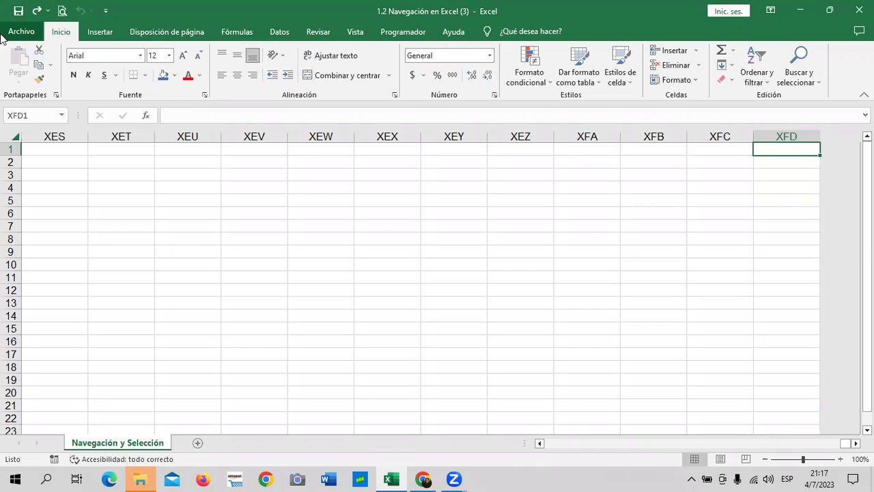
key(ctrl+Home)
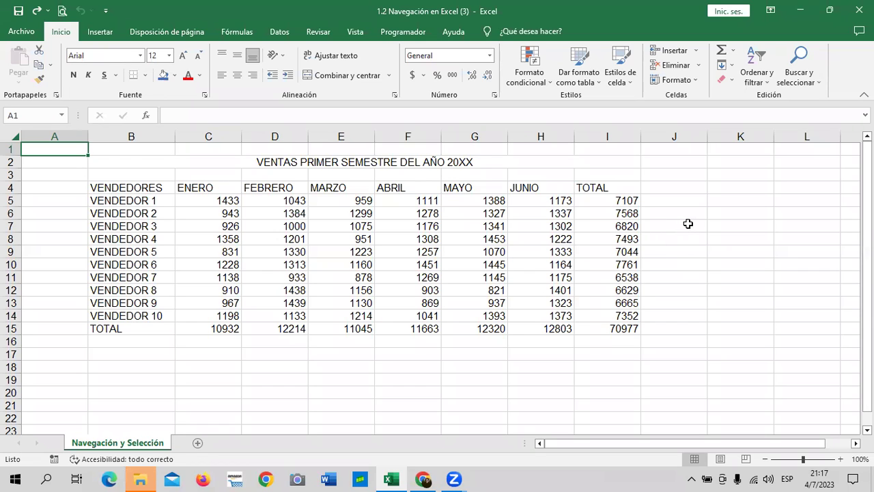
scroll(687, 223, down, 4)
click(470, 280)
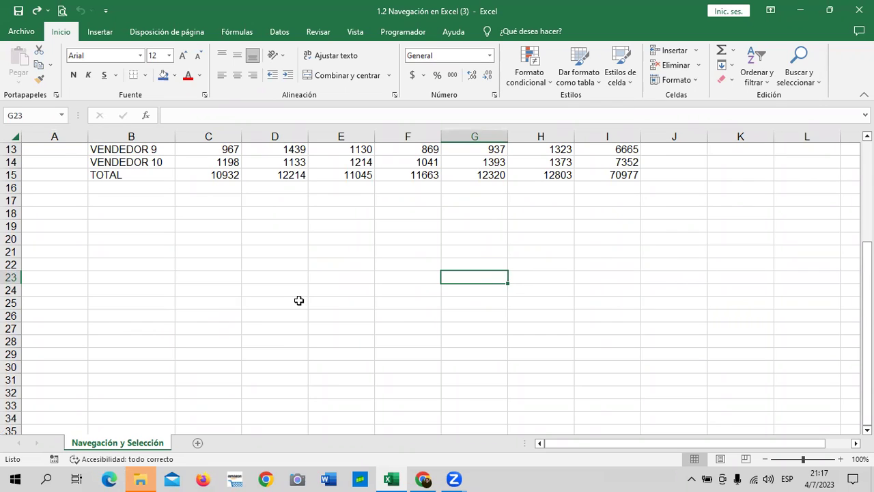
scroll(299, 297, up, 4)
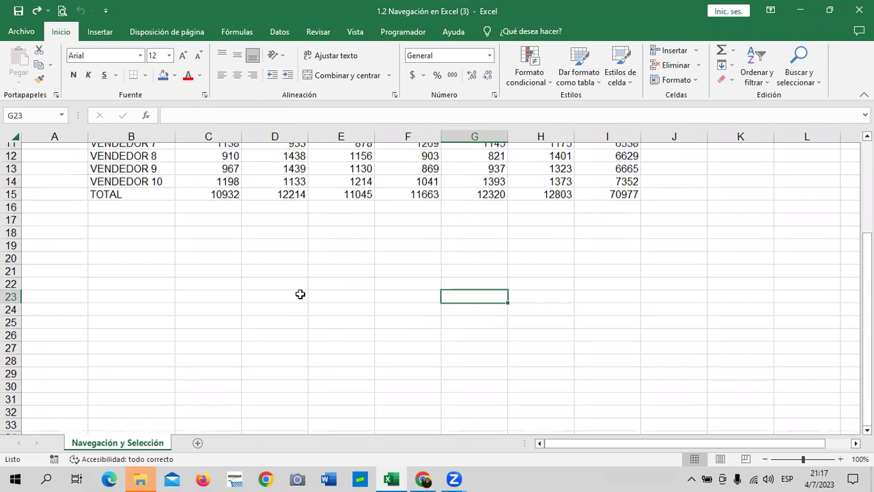
click(763, 273)
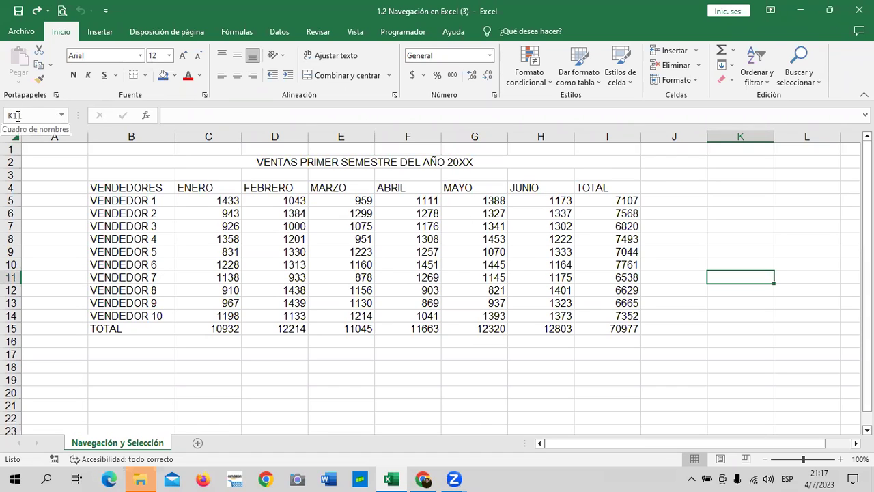
Step: Replace K11 with O6000 in the Name Box to jump straight to that cell
click(50, 113)
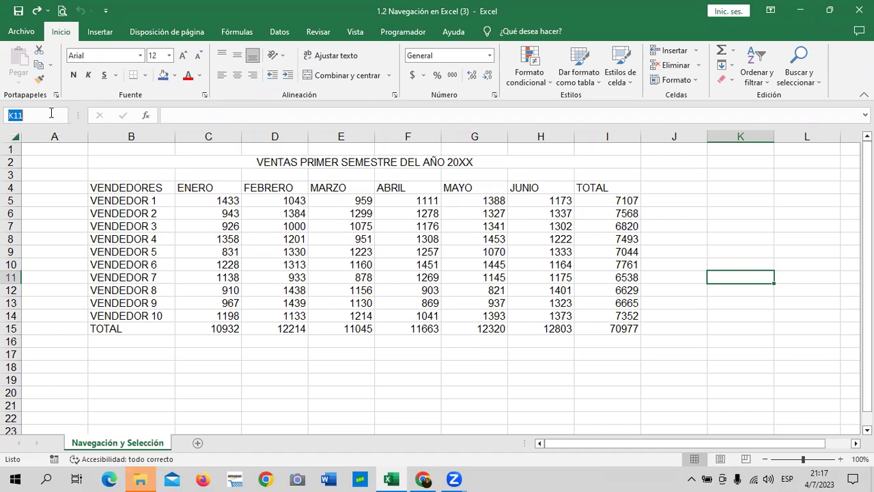
key(BackSpace)
text(O)
text(600)
text(0)
key(Return)
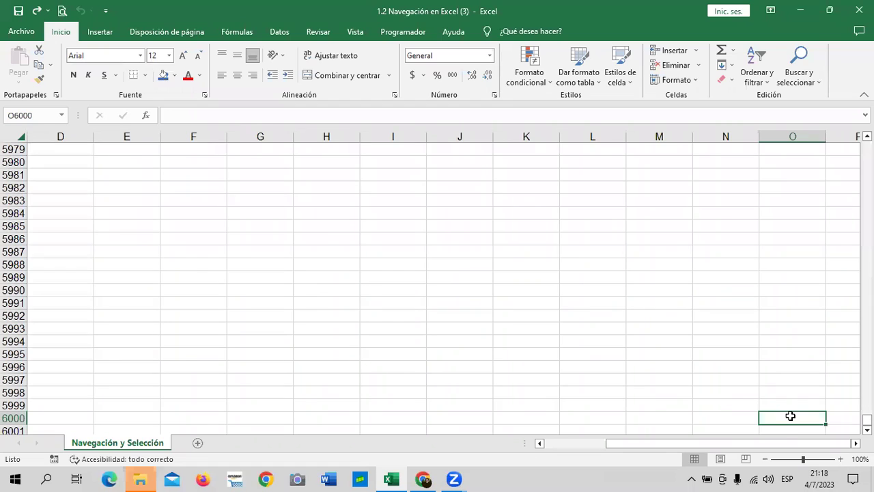
Step: Enter Z5000 in the Name Box, then drag the horizontal scrollbar back to column A
click(42, 115)
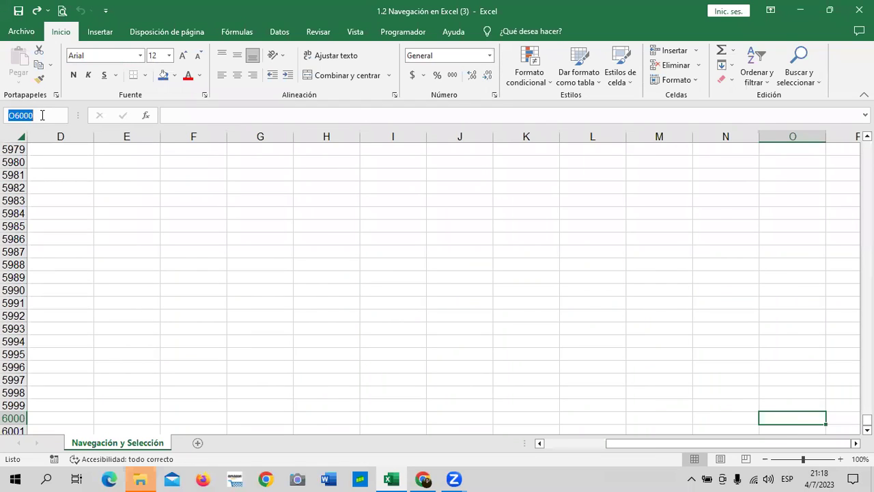
text(Z)
text(5000)
key(Return)
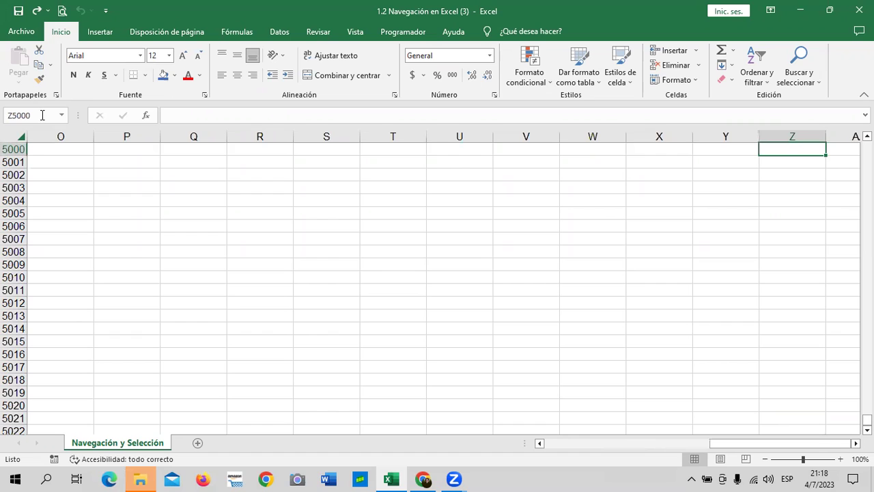
scroll(636, 250, up, 3)
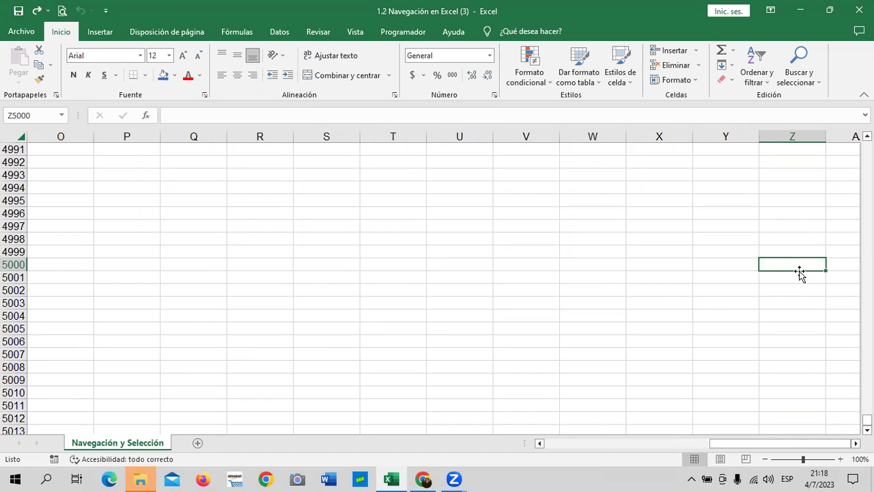
scroll(427, 251, down, 1)
scroll(428, 251, down, 3)
drag(729, 451, 833, 423)
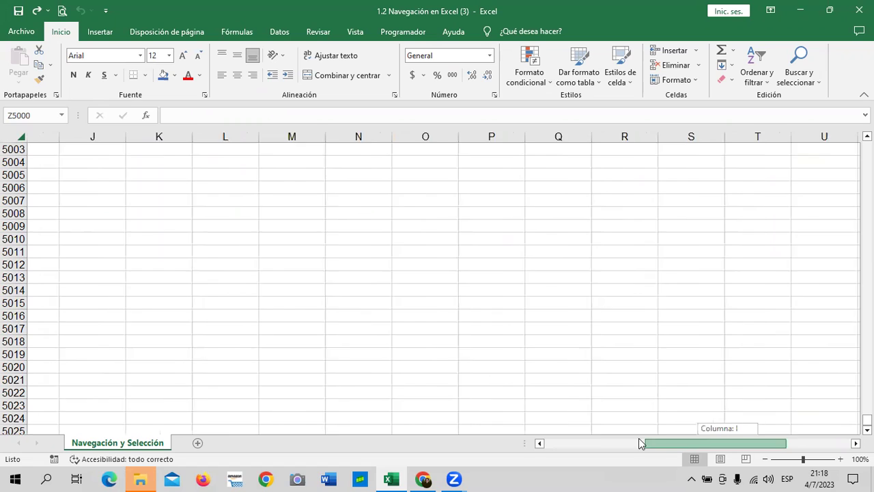
drag(832, 424, 531, 432)
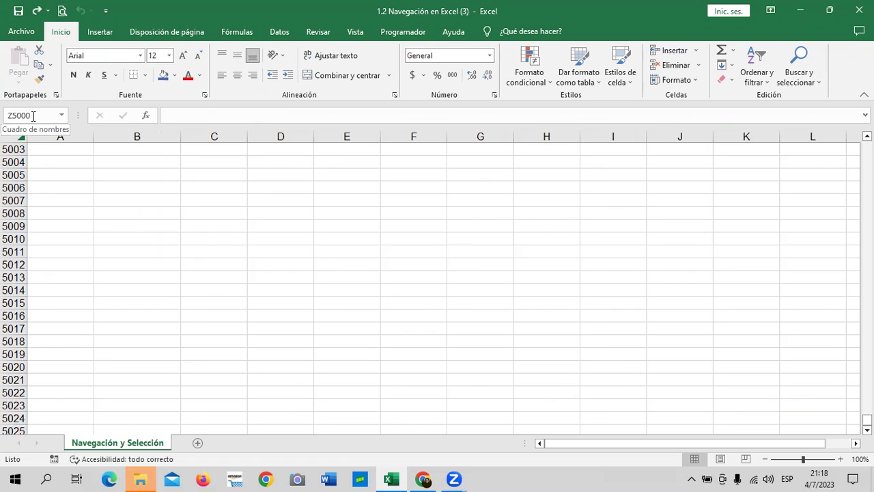
Step: Enter A1 in the Name Box to return to the 'VENTAS PRIMER SEMESTRE DEL AÑO 20XX' table
click(42, 115)
key(BackSpace)
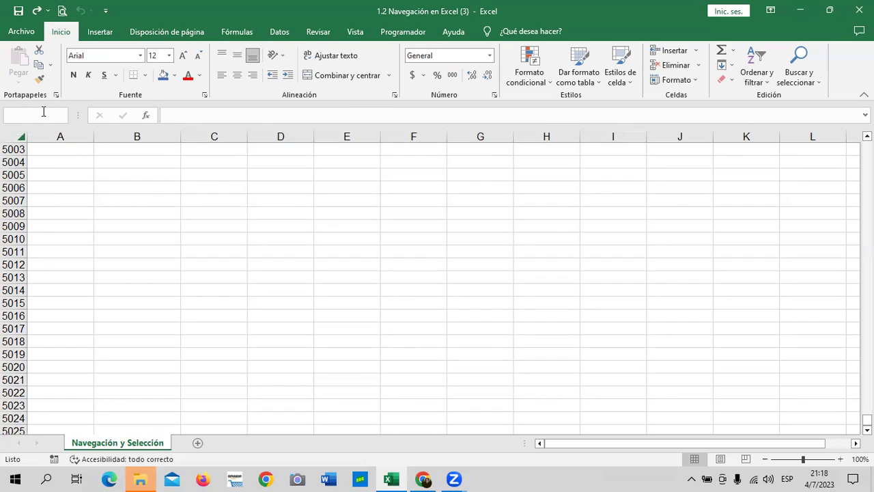
text(A1)
key(Return)
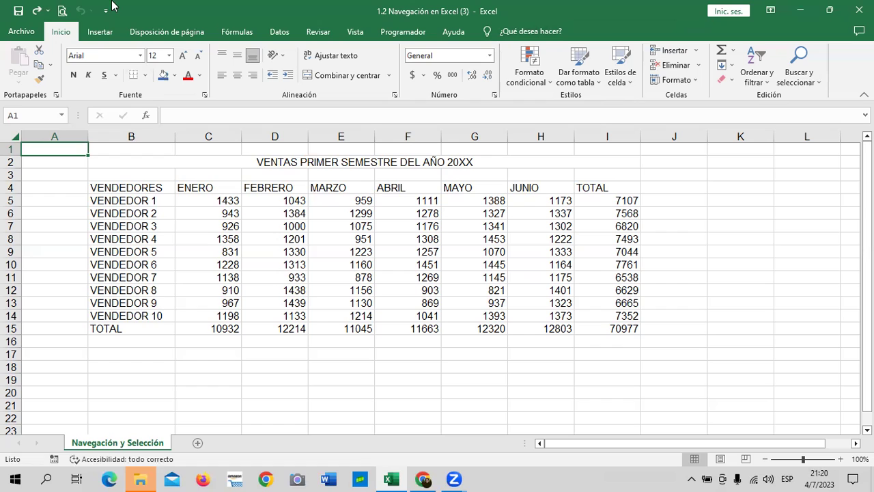
click(714, 280)
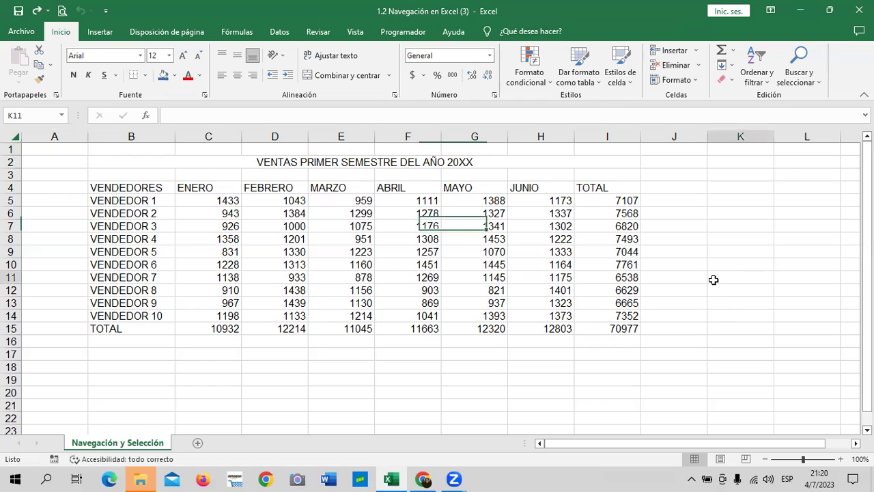
click(373, 395)
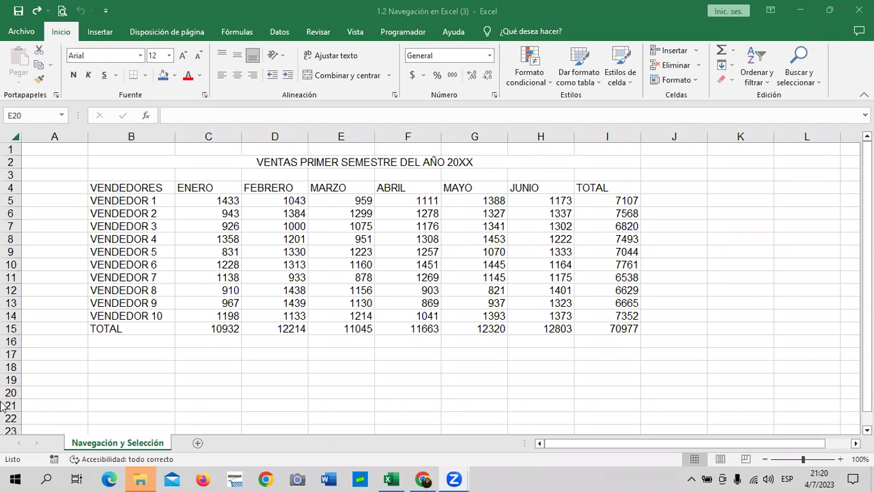
mouse_move(425, 478)
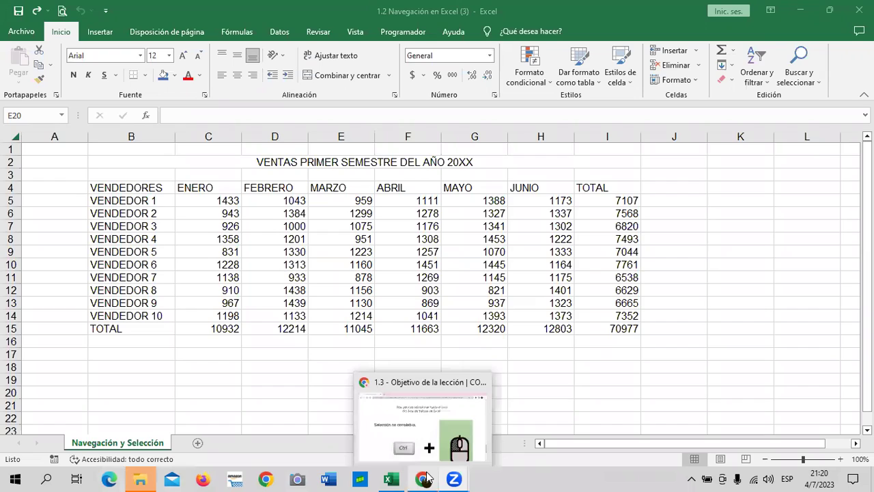
click(408, 447)
scroll(521, 107, down, 5)
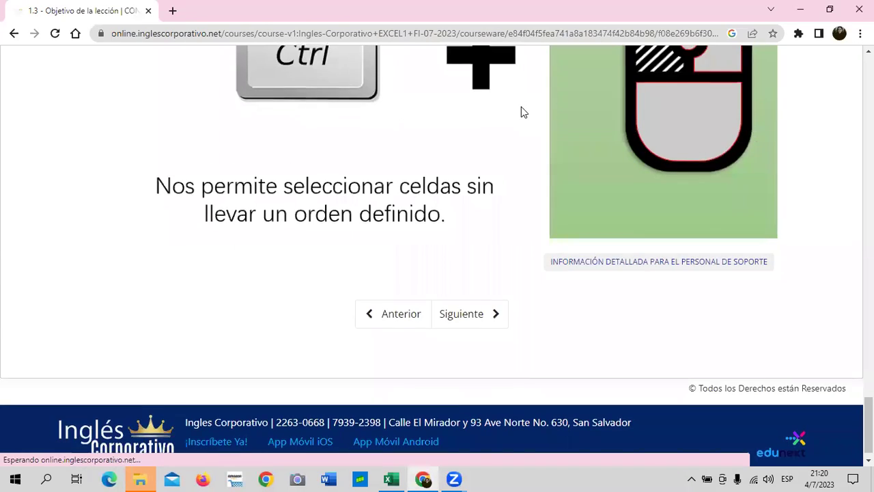
scroll(521, 106, up, 15)
scroll(511, 112, up, 5)
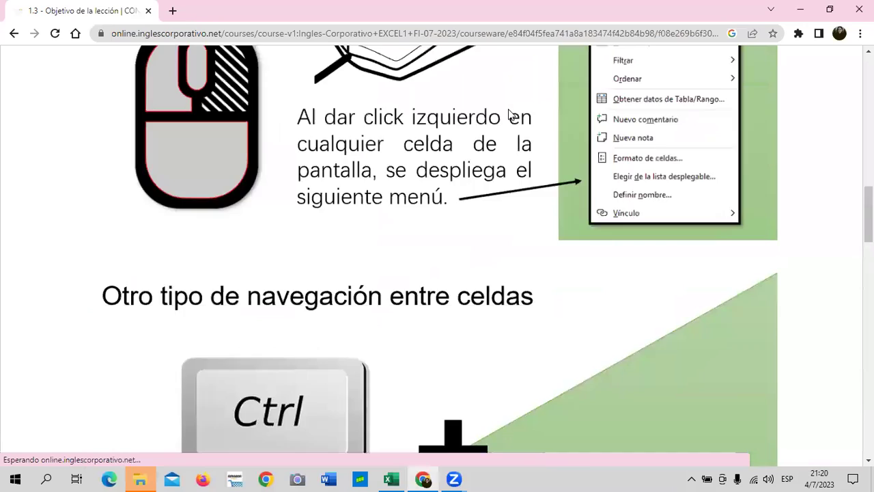
scroll(507, 108, up, 5)
scroll(505, 107, up, 5)
scroll(502, 108, up, 3)
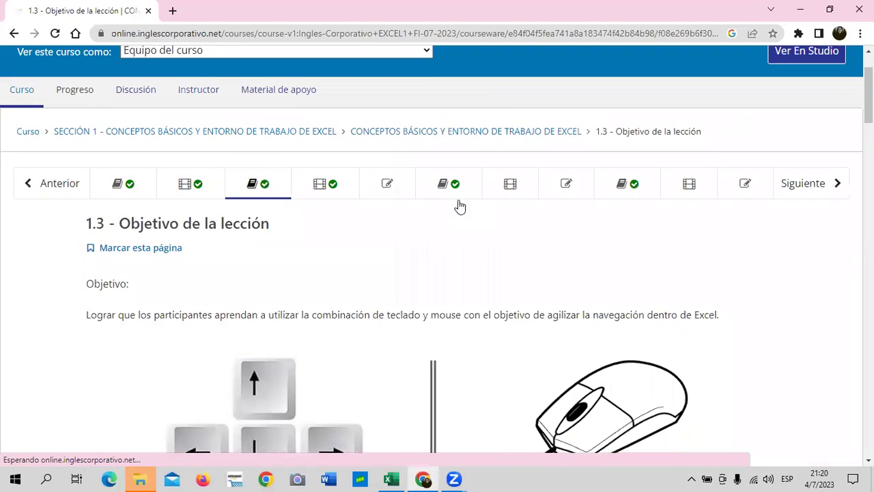
scroll(426, 216, down, 4)
scroll(426, 217, down, 4)
scroll(426, 215, down, 5)
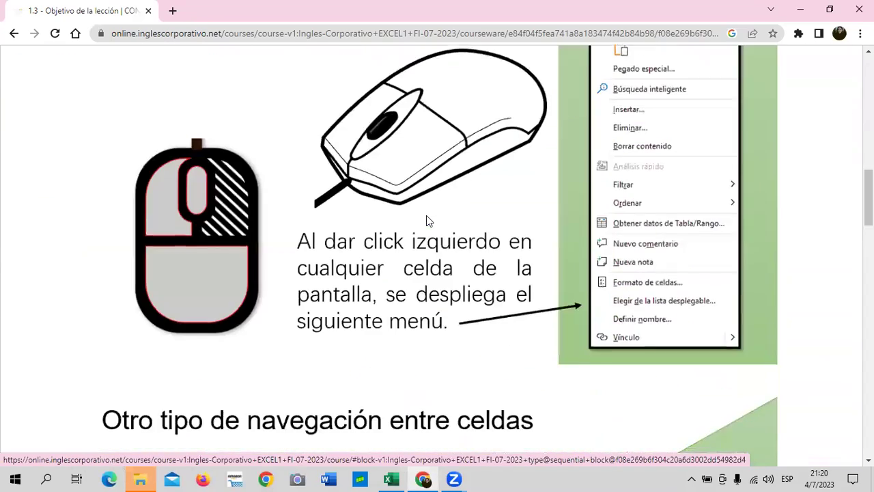
scroll(426, 215, down, 5)
scroll(426, 215, down, 5)
scroll(426, 215, down, 5)
scroll(426, 216, down, 3)
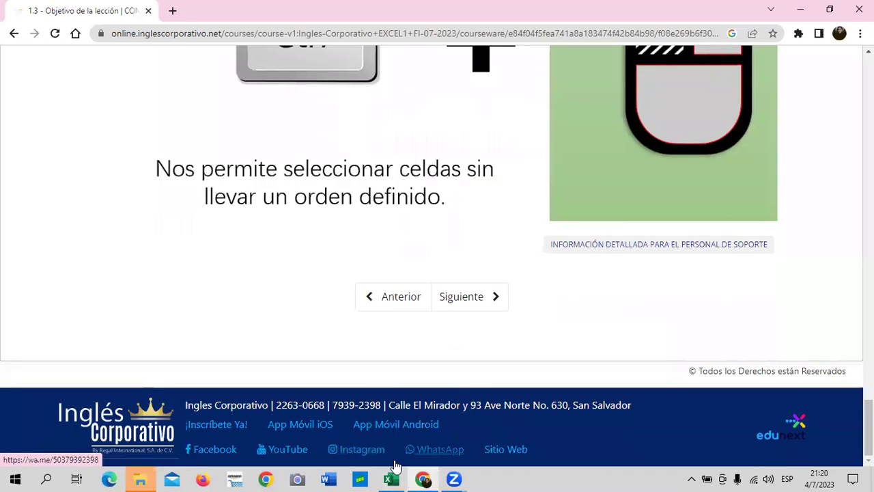
mouse_move(391, 478)
click(428, 440)
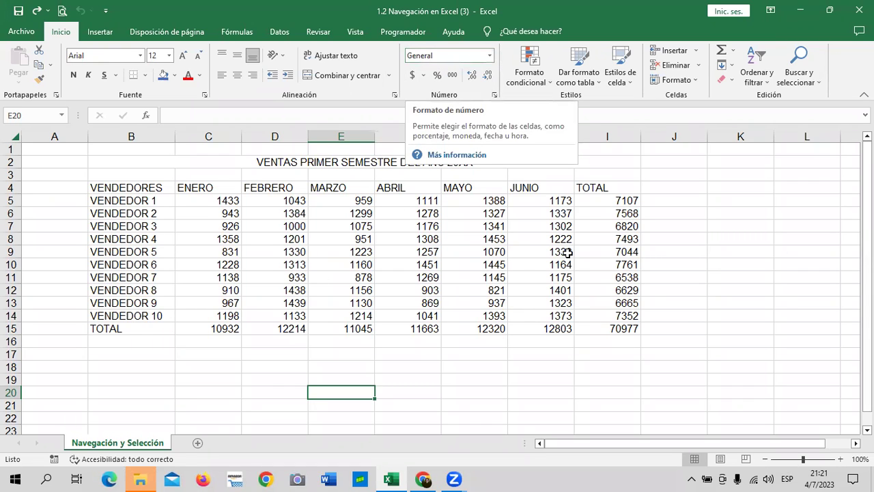
Step: Select the merged B2:I2 title and turn off Combinar y centrar, leaving the text in B2
click(704, 229)
click(389, 158)
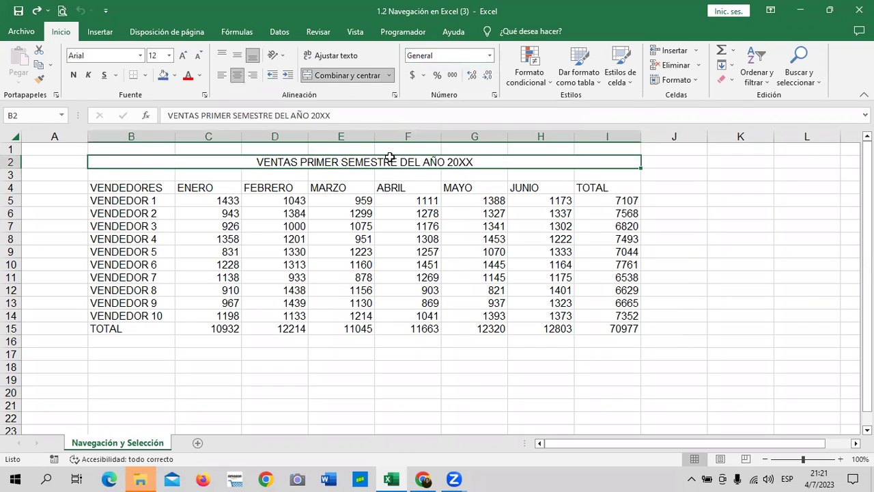
click(366, 201)
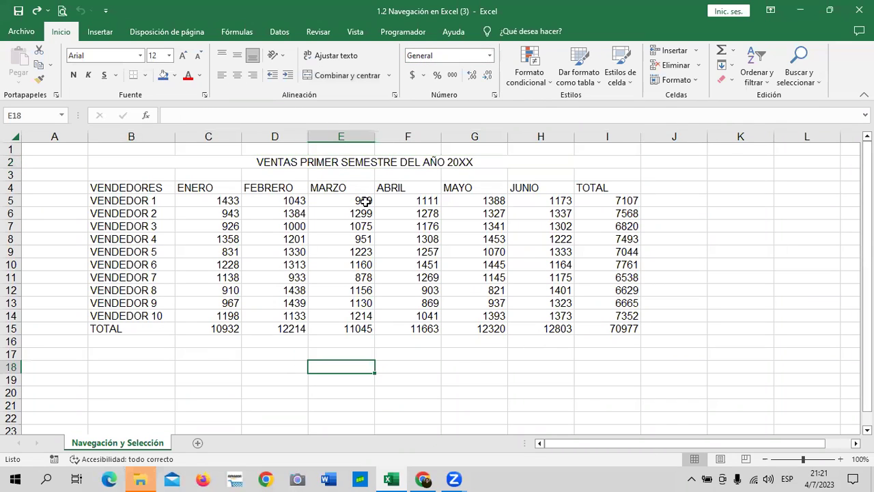
click(347, 161)
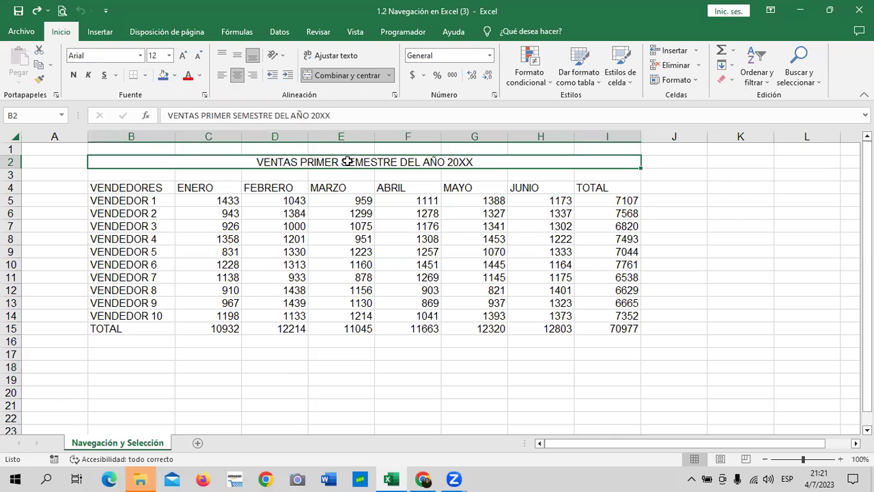
click(365, 368)
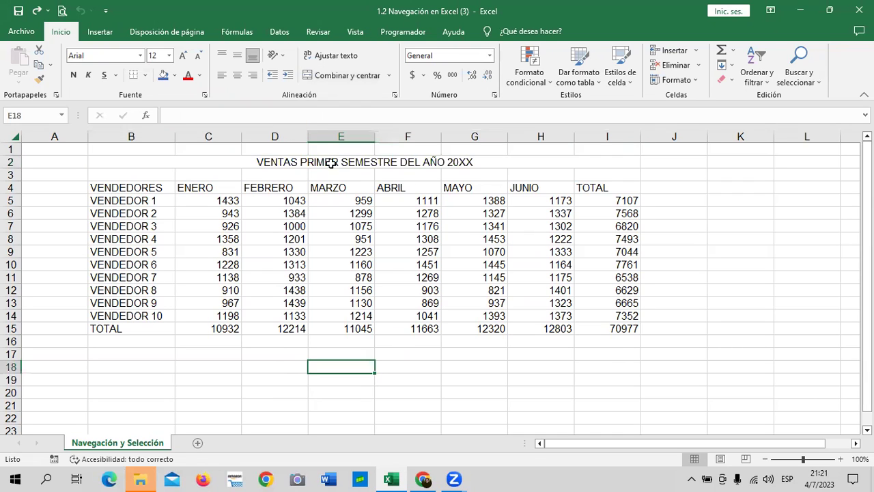
click(328, 164)
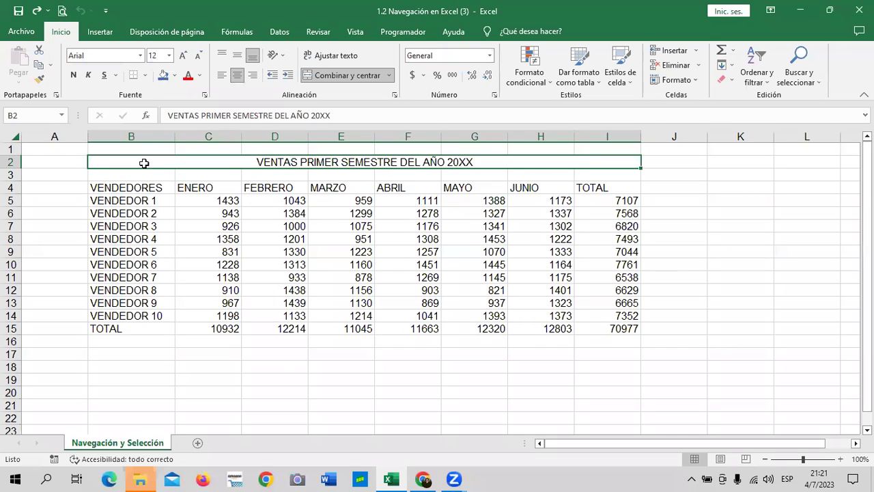
click(349, 75)
click(412, 389)
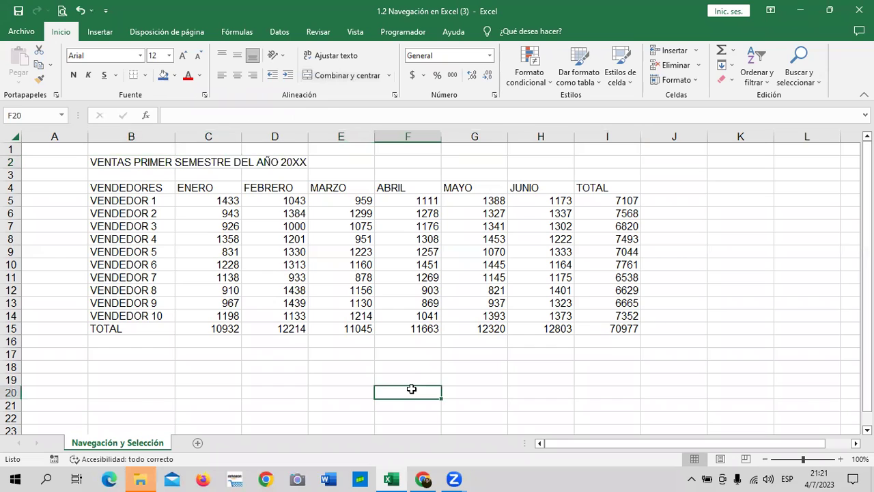
Step: Delete the old semester title from cells B2:D2
drag(103, 164, 288, 169)
click(318, 162)
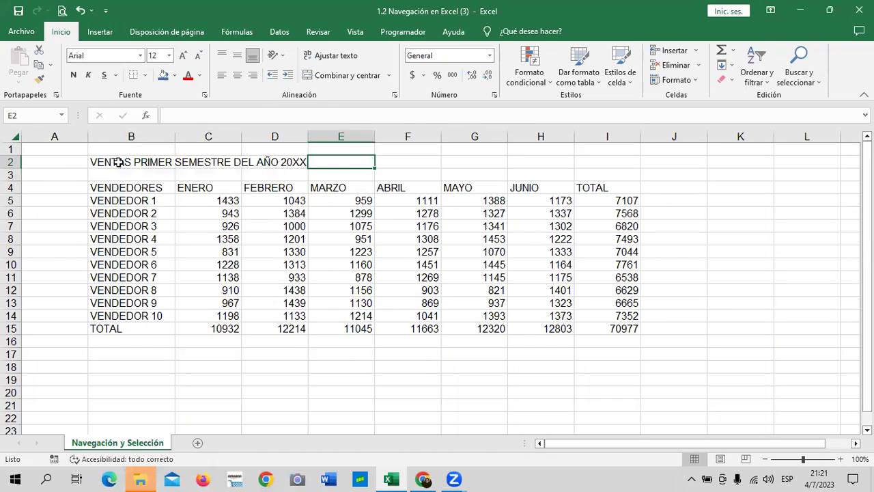
drag(118, 162, 283, 162)
key(Delete)
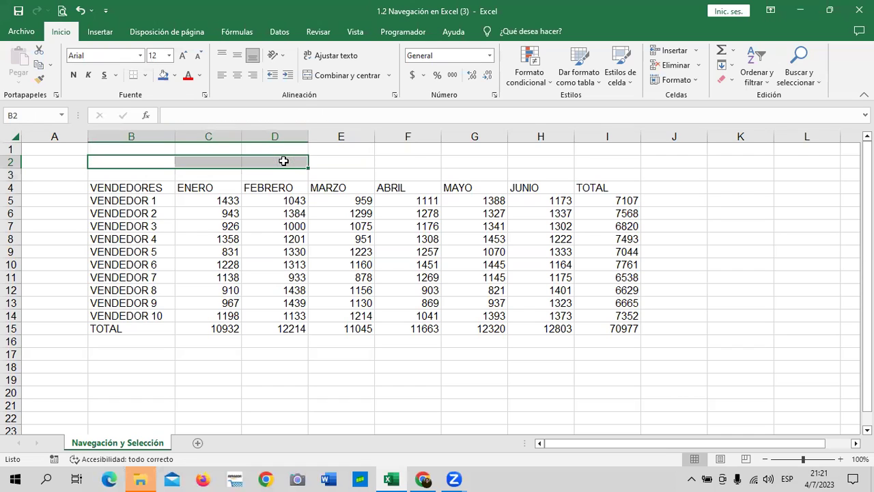
Step: Type 'LISTADO DE VENTAS CORRESPONDIENTE AL AÑO 2023' into B2 as the new title
click(405, 146)
click(137, 154)
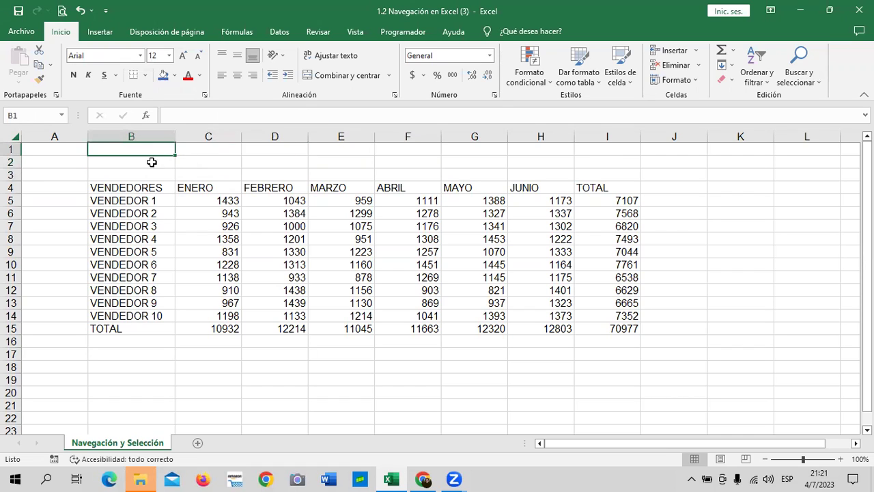
drag(138, 154, 149, 163)
text(VENE)
key(BackSpace)
key(BackSpace)
text(NTAS )
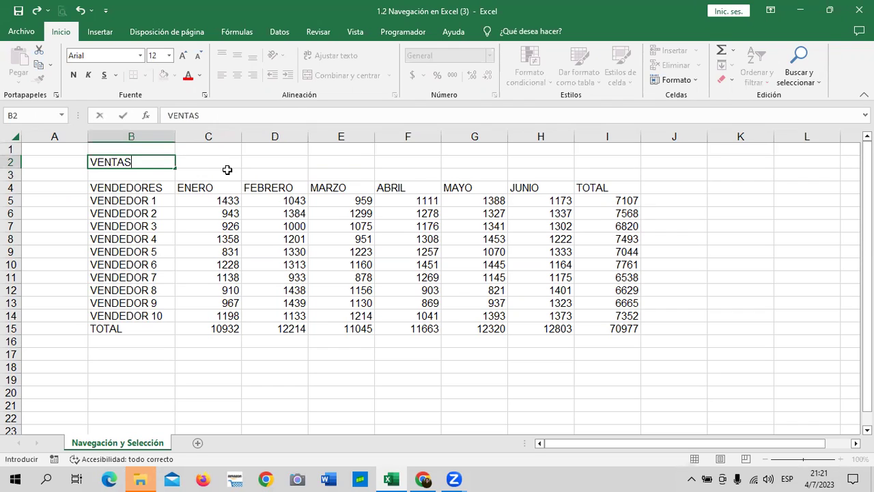
text(DE)
key(BackSpace)
key(BackSpace)
key(BackSpace)
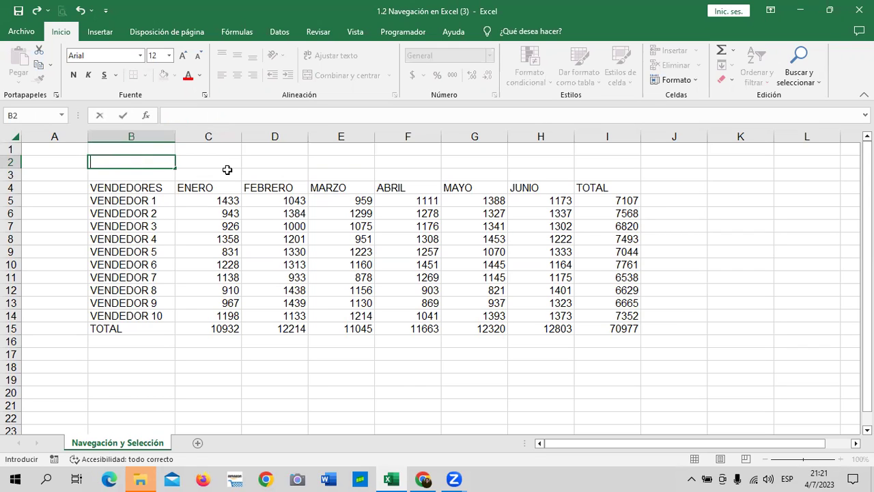
text(ISTADO DE )
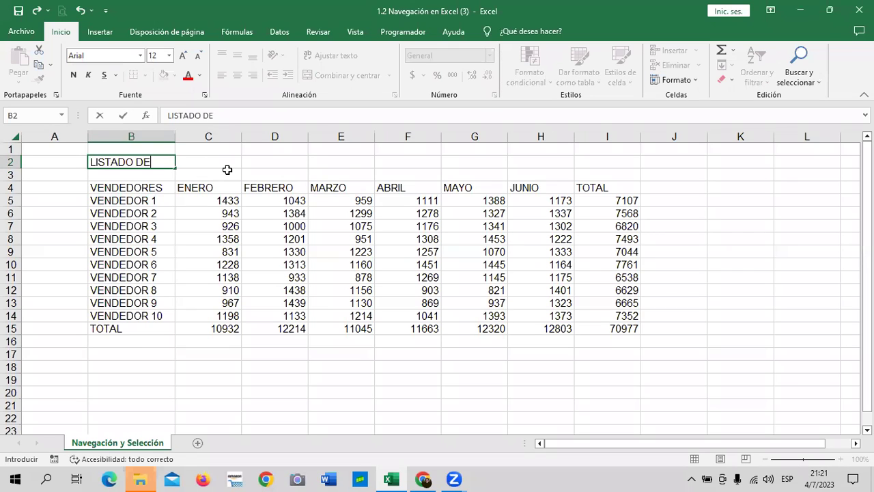
text(VENTAS CORRESPONDIENTE  AL AÑO 2023)
key(Return)
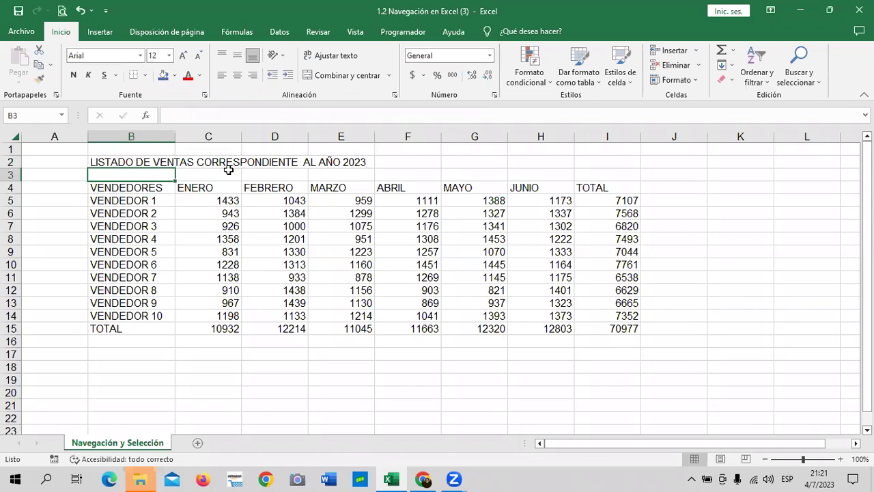
Step: Check that cells C2, D2 and E2 beside the B2 title are empty
click(422, 150)
click(238, 166)
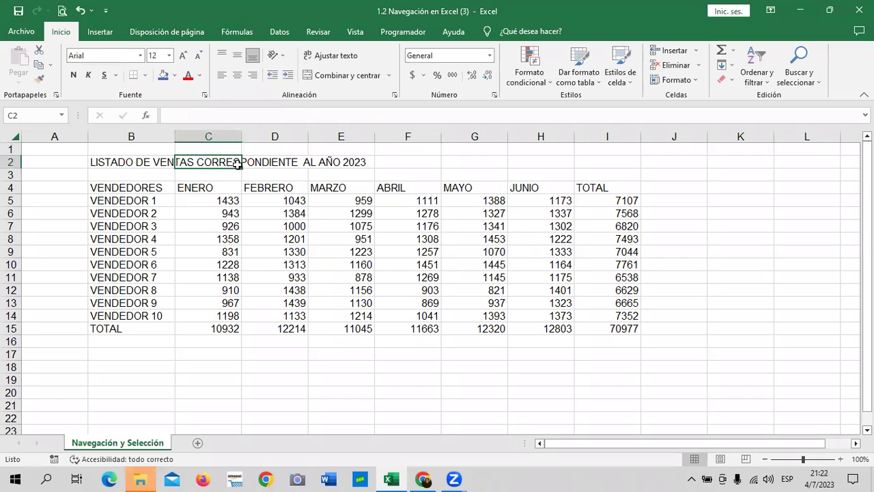
click(120, 162)
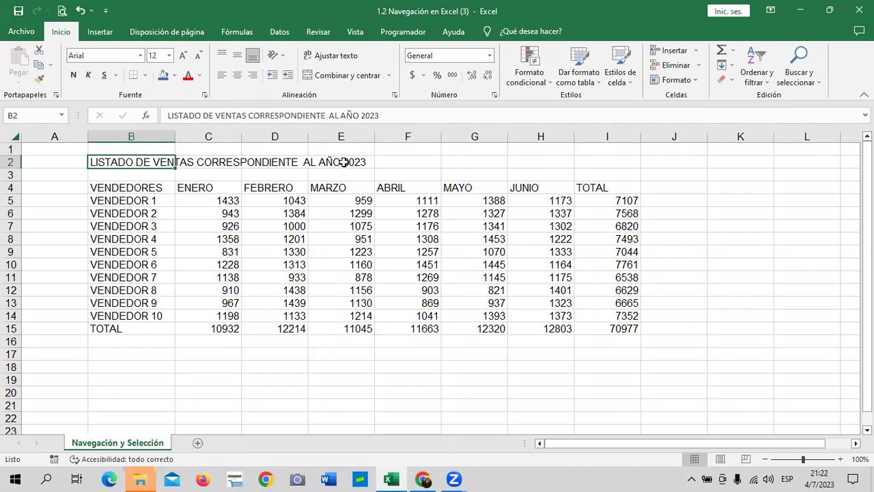
click(344, 162)
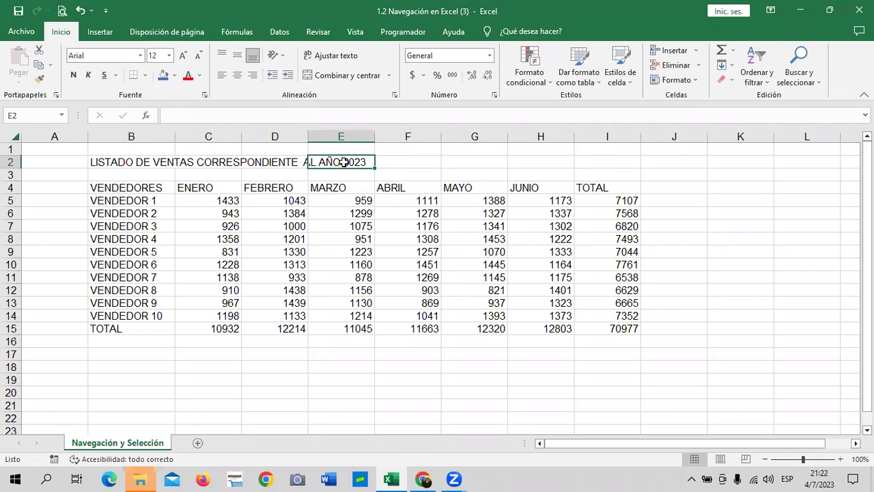
click(276, 162)
click(212, 161)
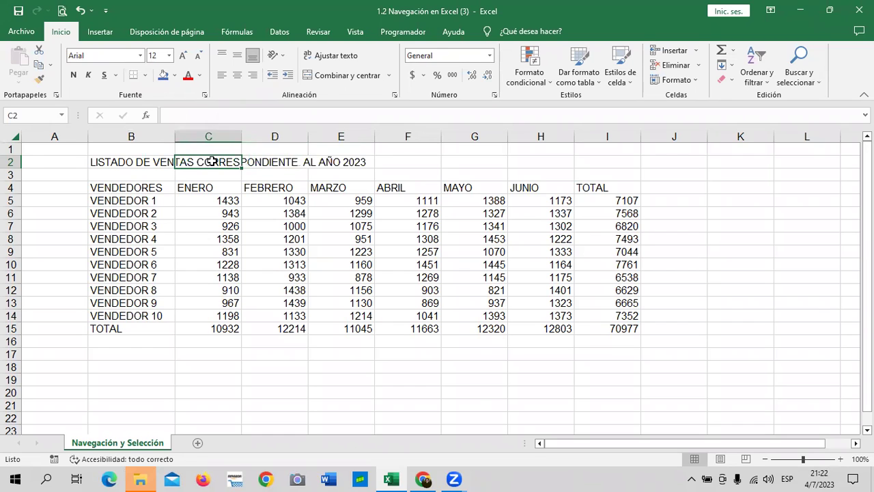
click(151, 164)
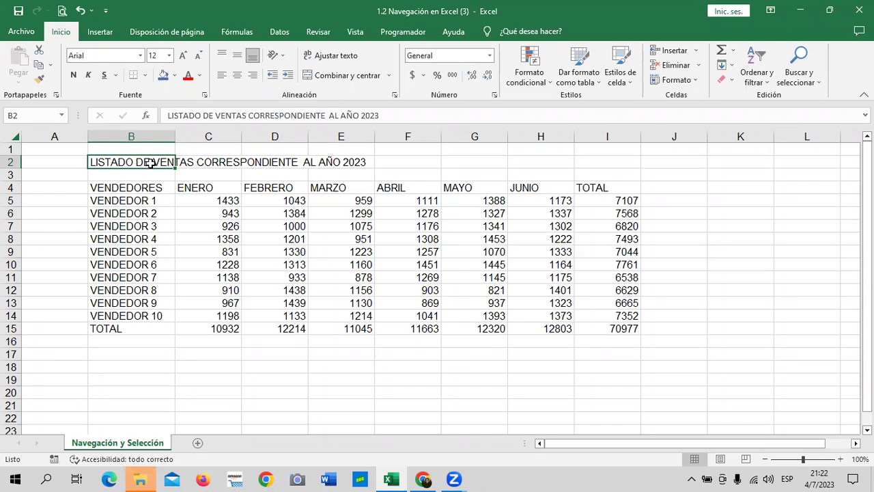
Step: Select the title row range B2:I2
click(234, 212)
click(139, 161)
click(322, 255)
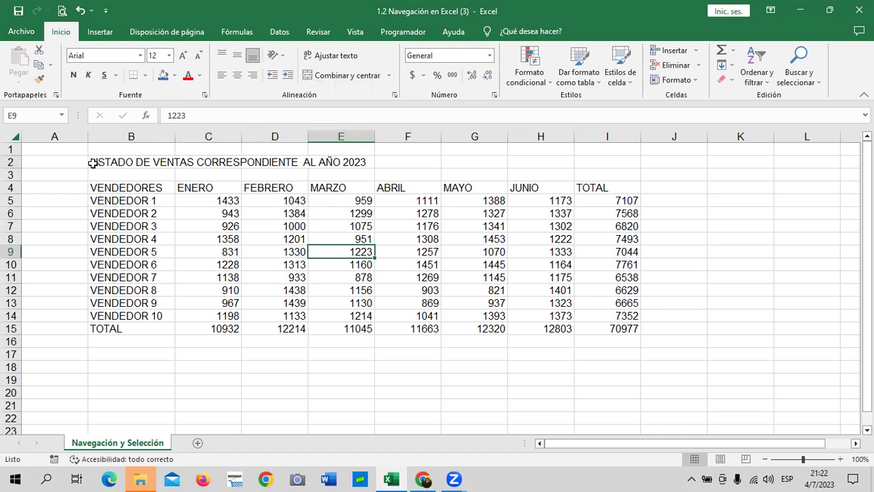
drag(93, 164, 610, 166)
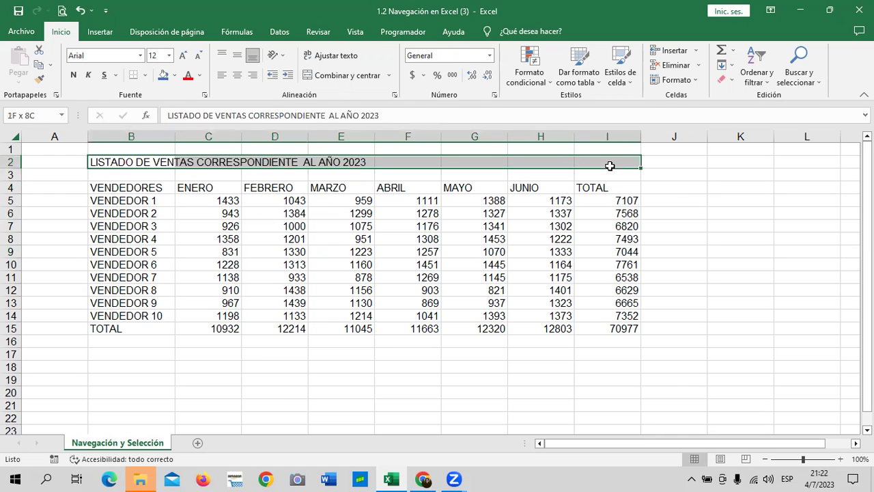
Step: Merge and centre B2:I2 with Combinar y centrar, then view the centred title
click(326, 75)
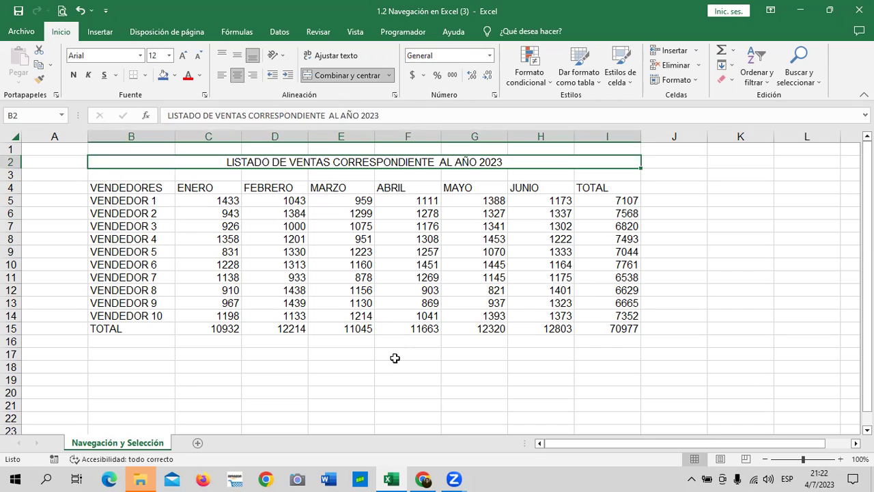
click(372, 380)
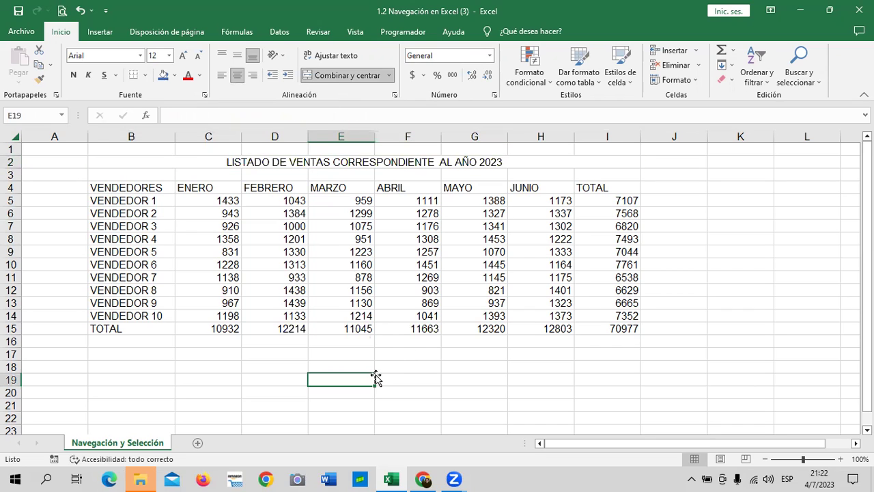
click(157, 163)
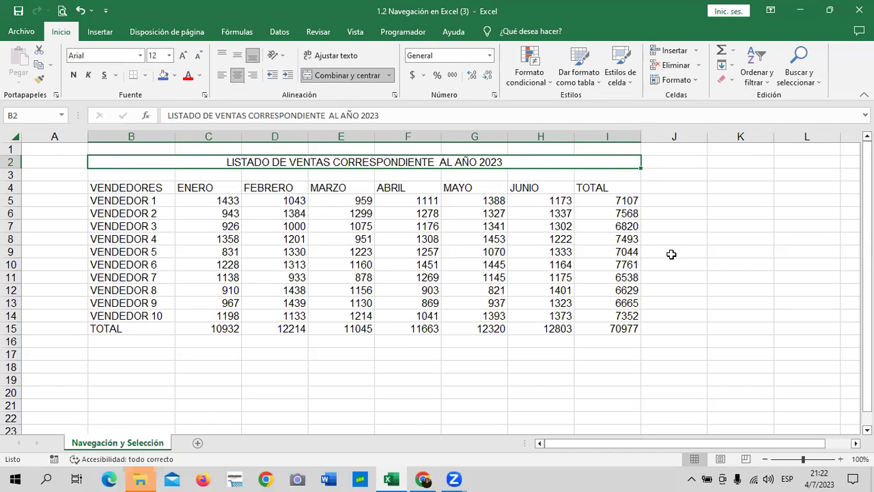
click(698, 216)
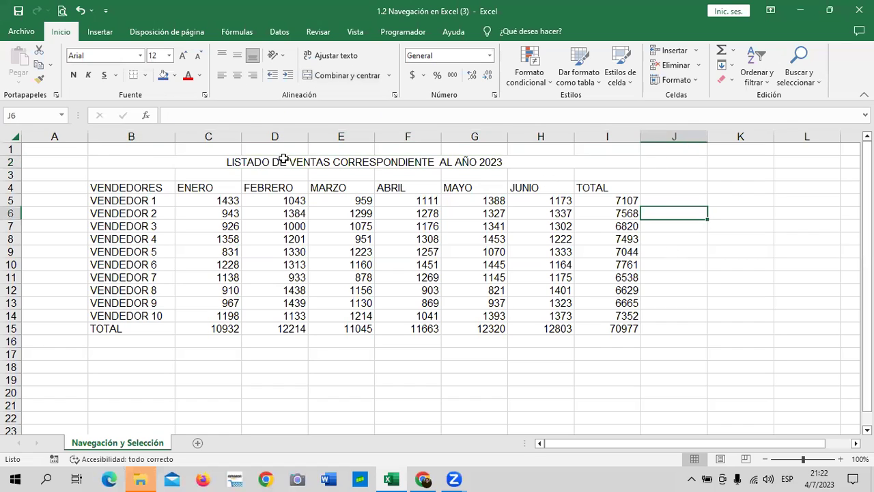
Step: Reselect the merged title cell to inspect it, finishing on the TOTAL header I4
mouse_move(144, 161)
mouse_down()
mouse_move(432, 185)
mouse_move(568, 166)
mouse_up()
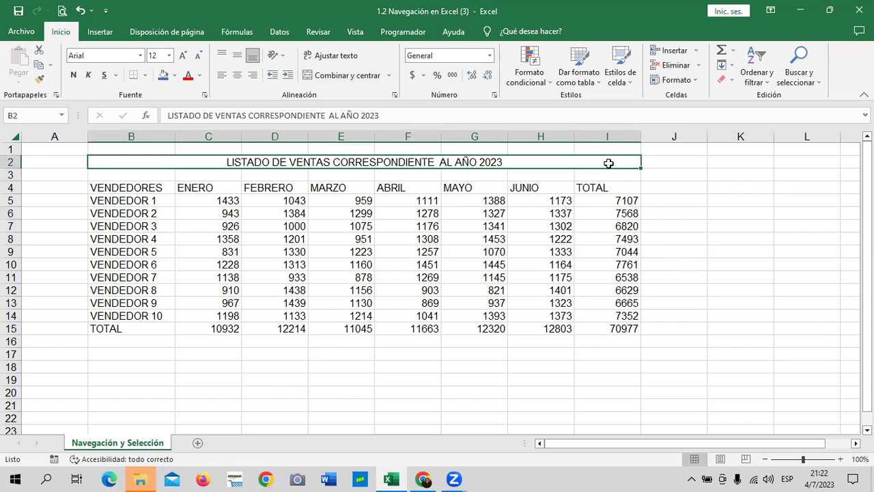
click(610, 273)
click(193, 162)
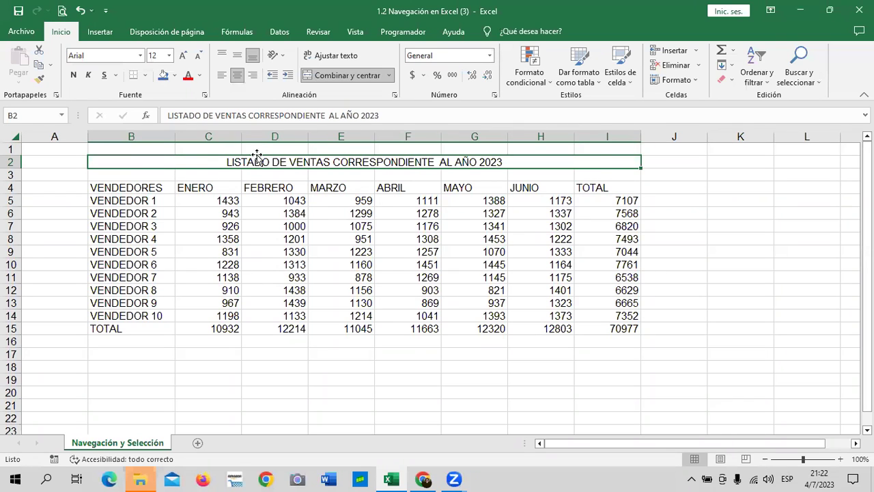
click(747, 166)
click(531, 161)
click(425, 379)
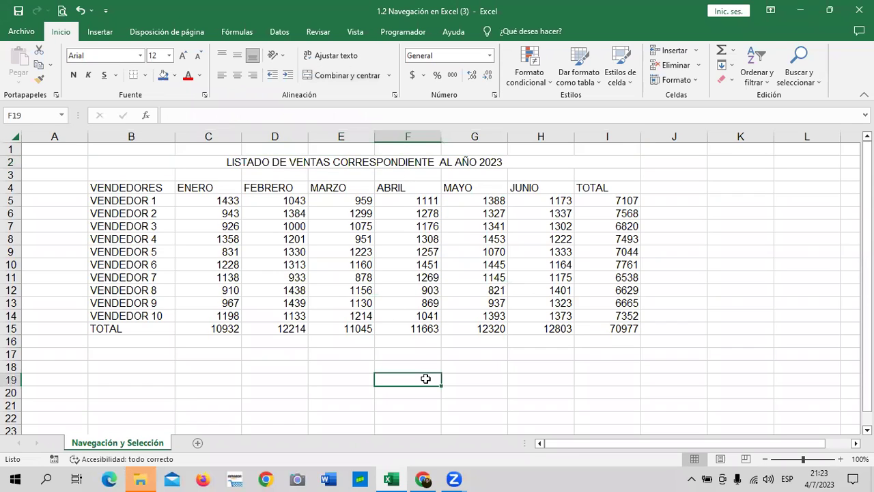
click(444, 227)
click(421, 161)
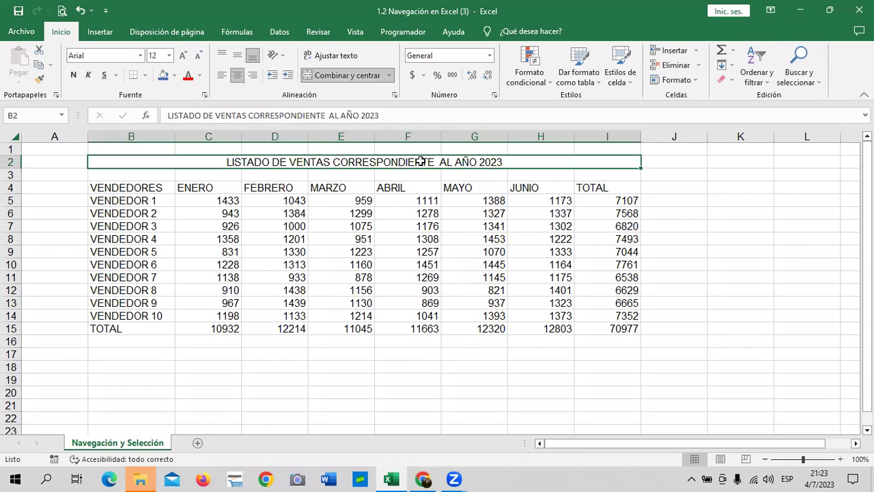
click(617, 189)
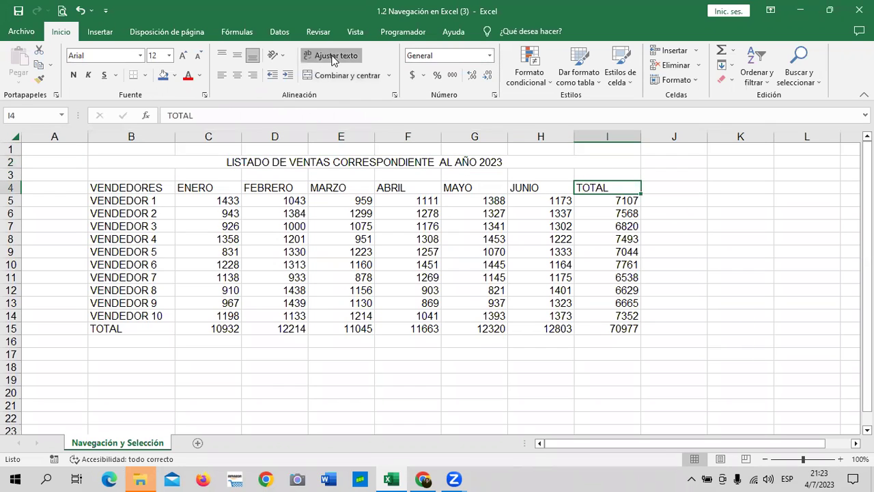
Step: Select the TOTAL header cell I4 so its text can be wrapped
click(727, 287)
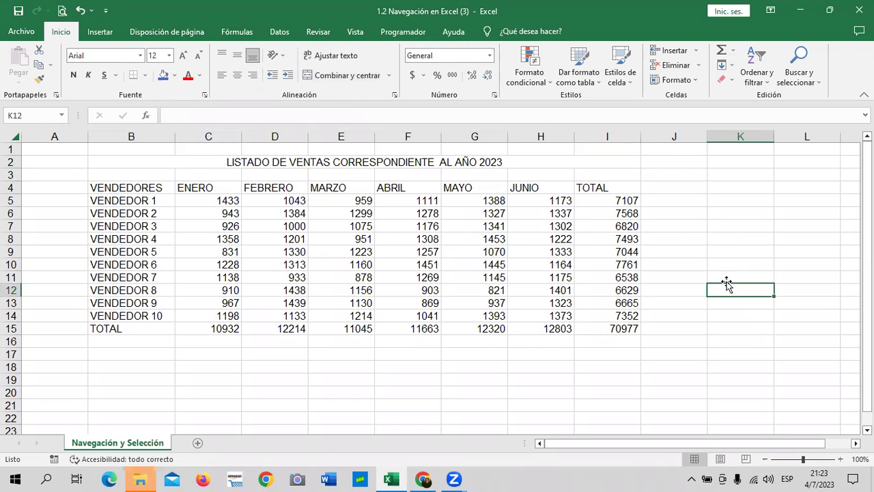
click(602, 188)
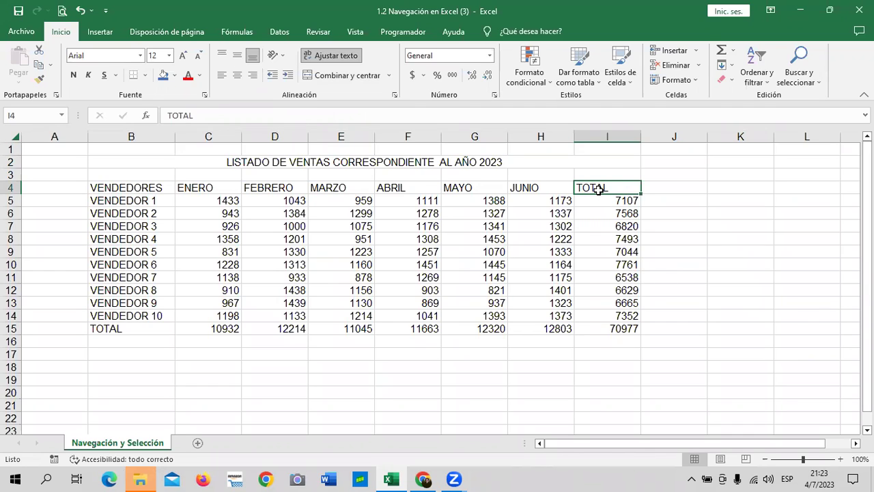
click(691, 197)
click(621, 184)
click(701, 282)
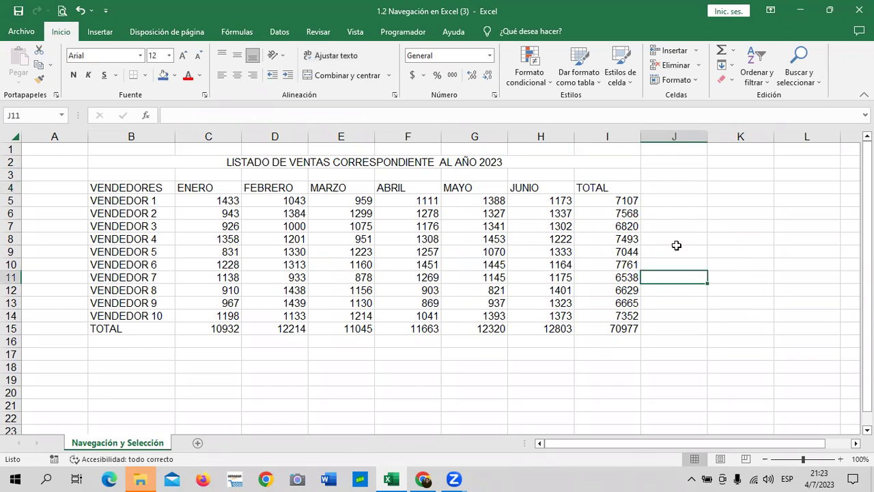
click(618, 184)
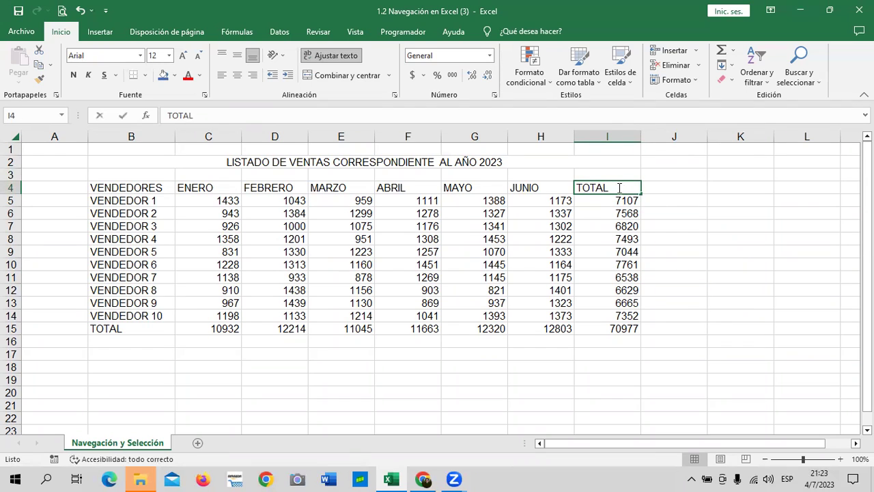
Step: Edit cell I4 so the header reads 'TOTAL DE VENTAS'
double_click(619, 188)
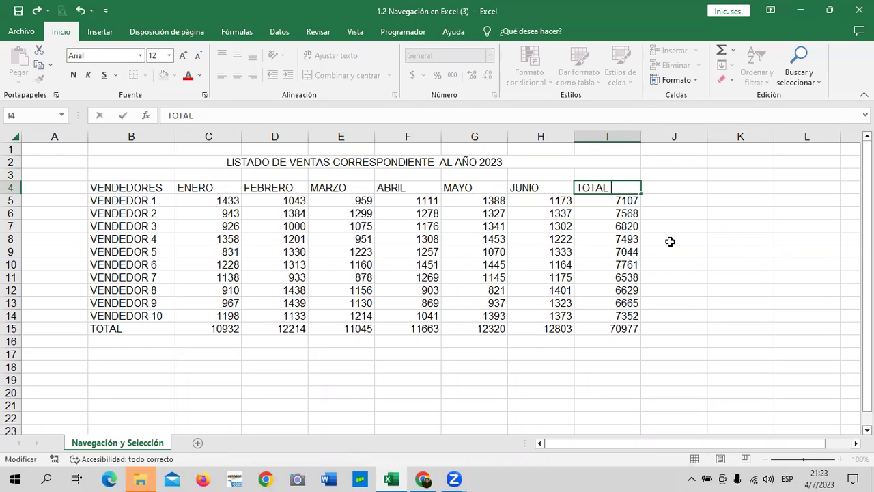
click(700, 217)
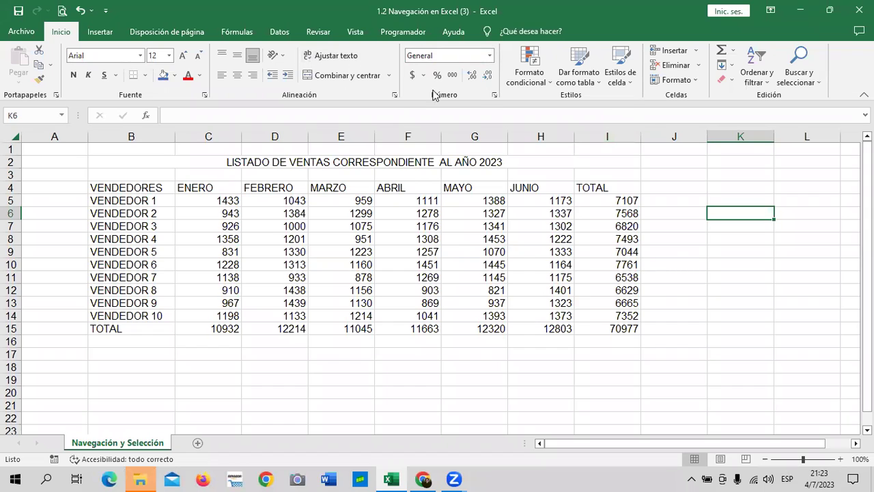
click(676, 256)
double_click(623, 188)
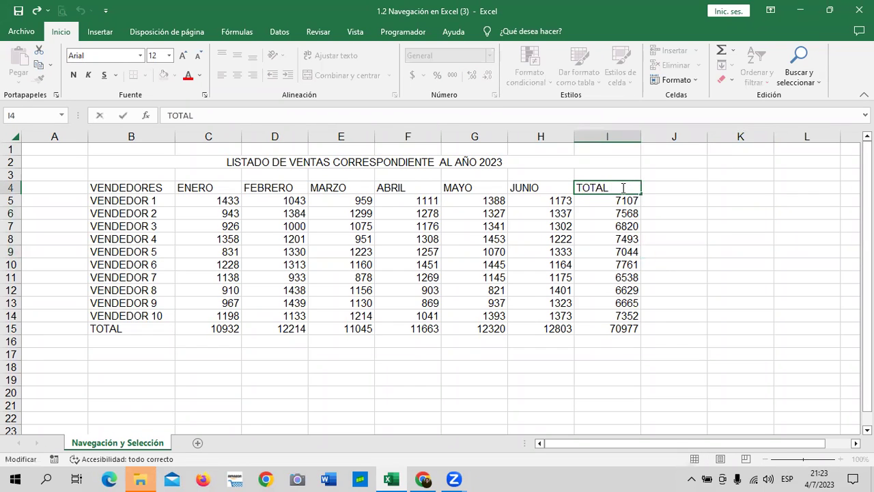
text( DE)
text( VENTAS)
key(Return)
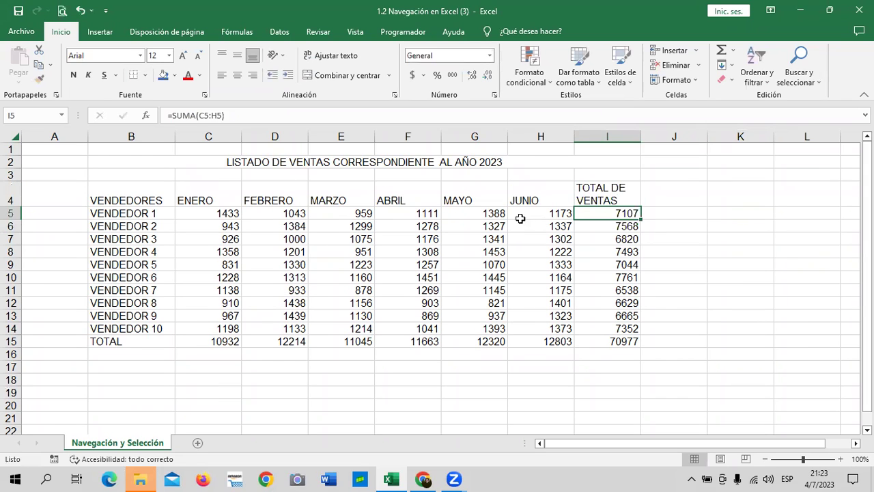
click(693, 262)
click(604, 189)
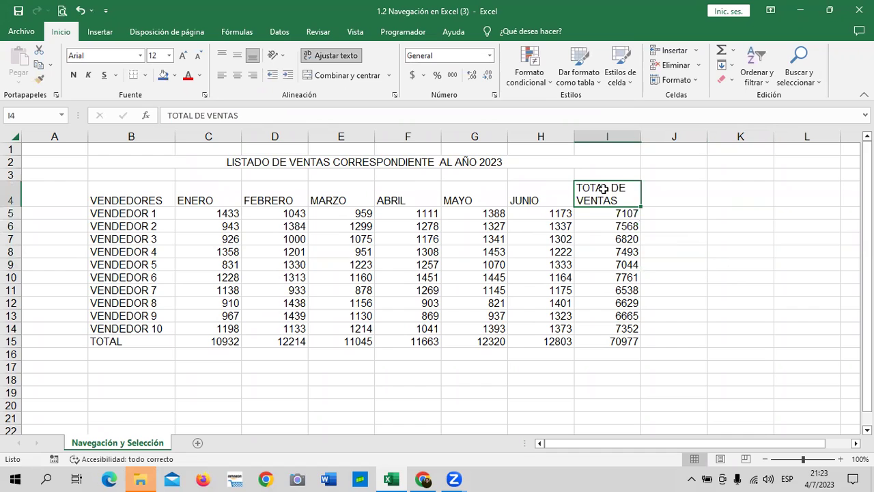
click(349, 60)
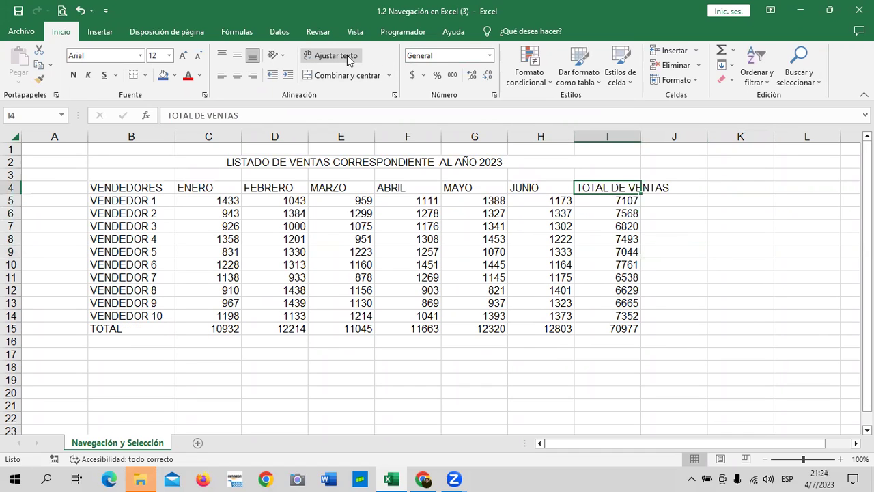
click(712, 285)
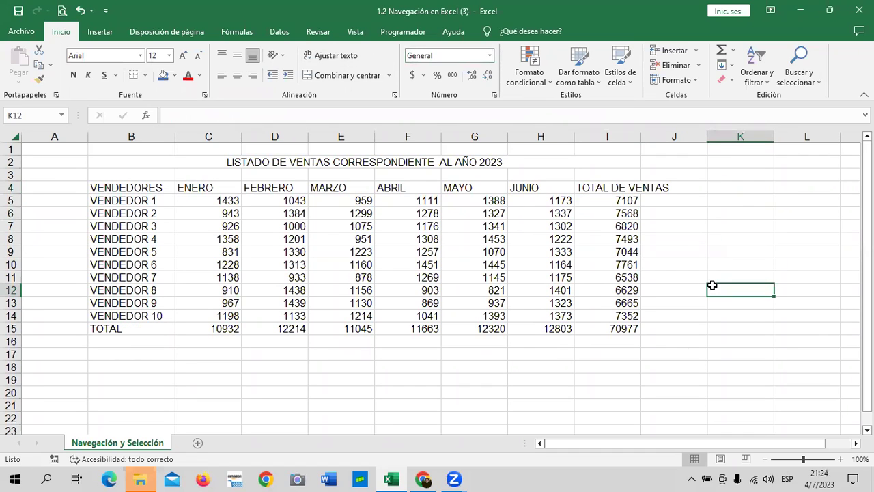
click(596, 191)
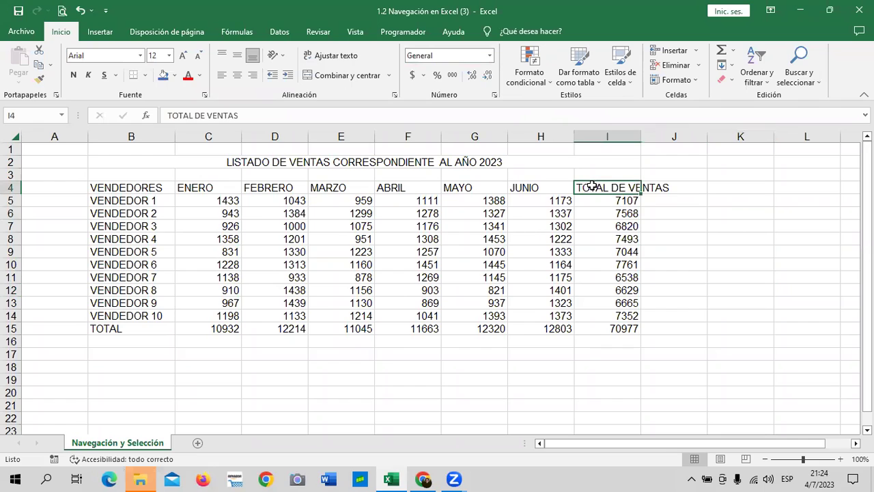
click(693, 184)
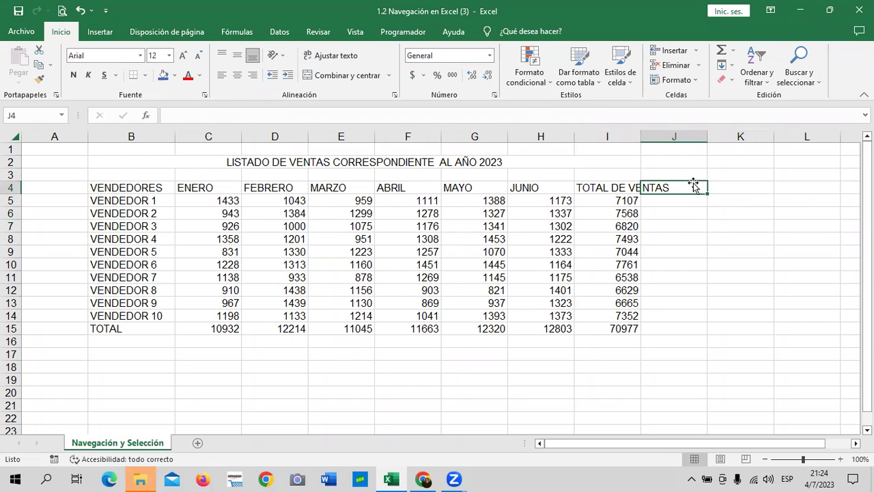
click(608, 184)
click(739, 239)
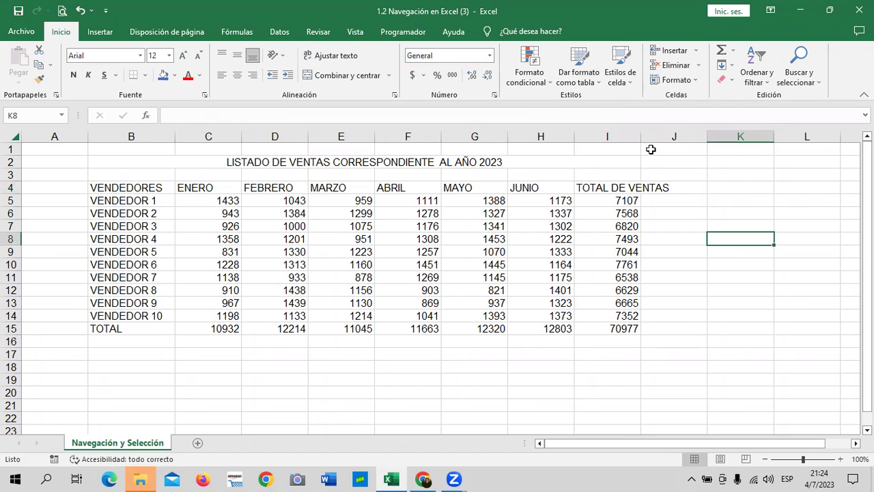
drag(641, 137, 677, 131)
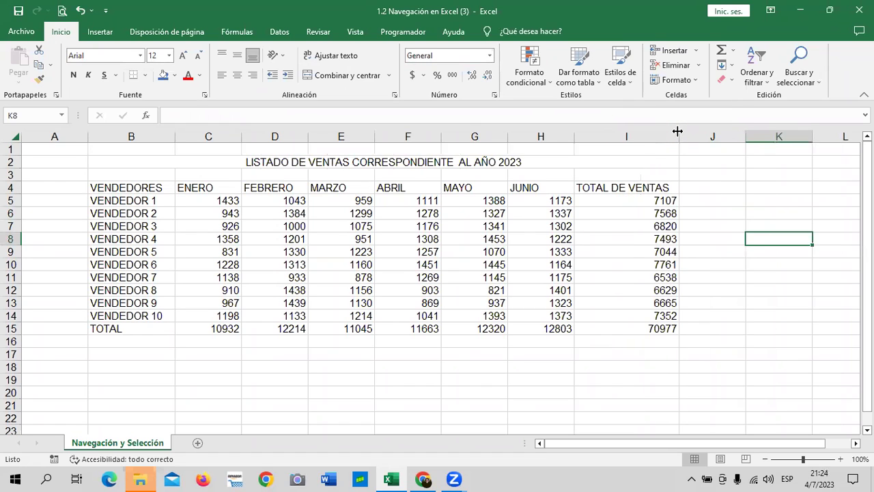
click(618, 353)
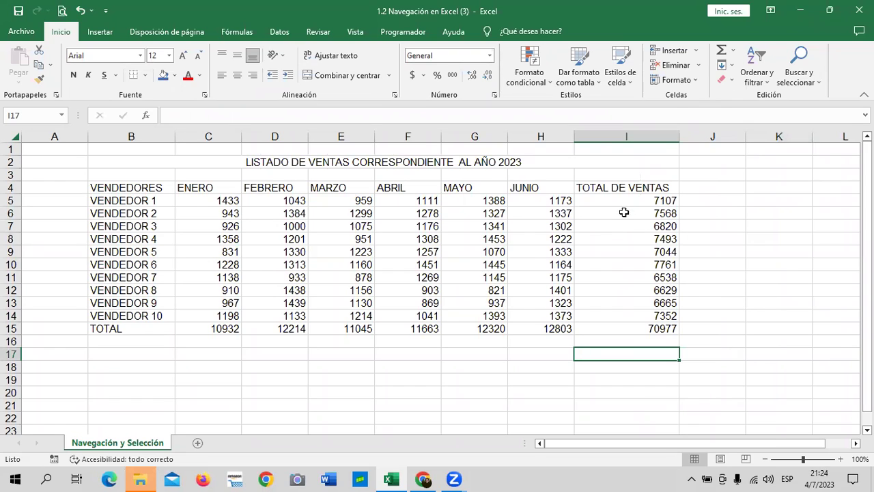
click(632, 189)
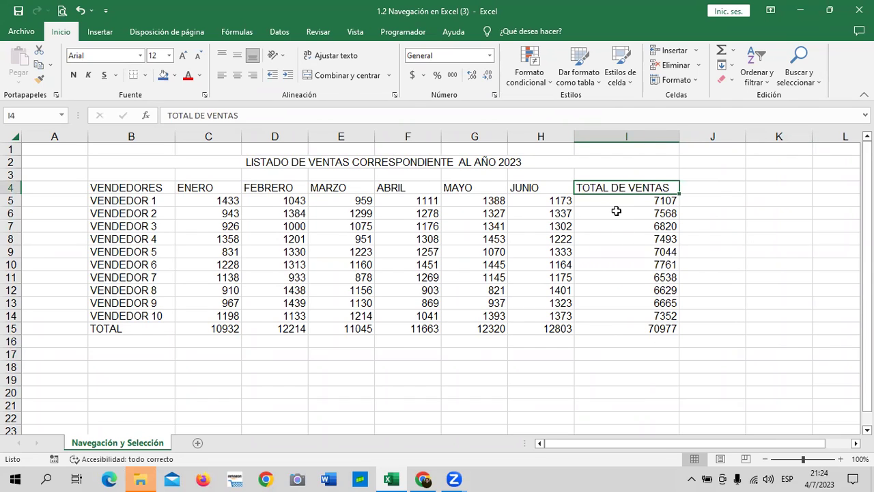
click(669, 204)
click(656, 329)
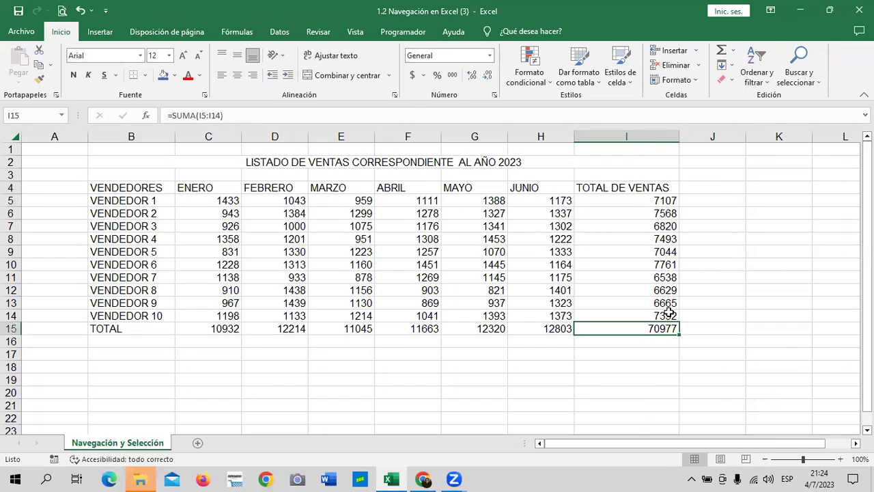
click(644, 251)
drag(645, 189, 644, 204)
click(646, 251)
click(649, 277)
click(652, 326)
click(736, 271)
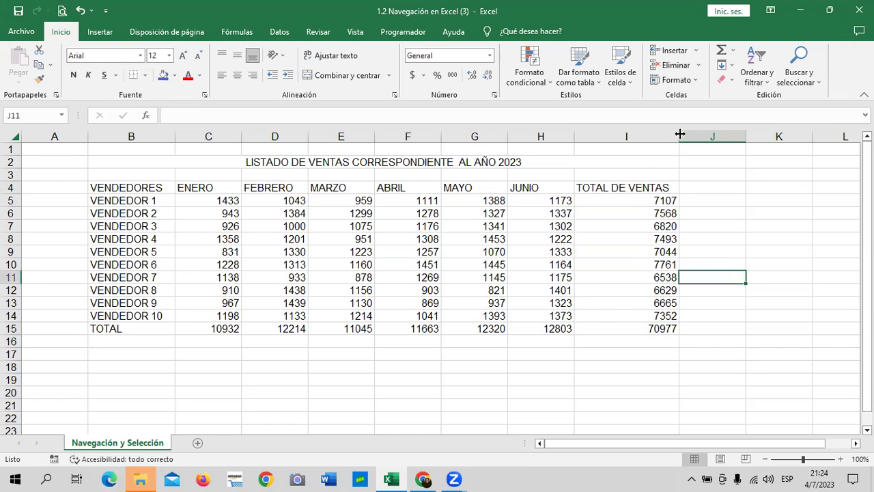
drag(680, 134, 651, 136)
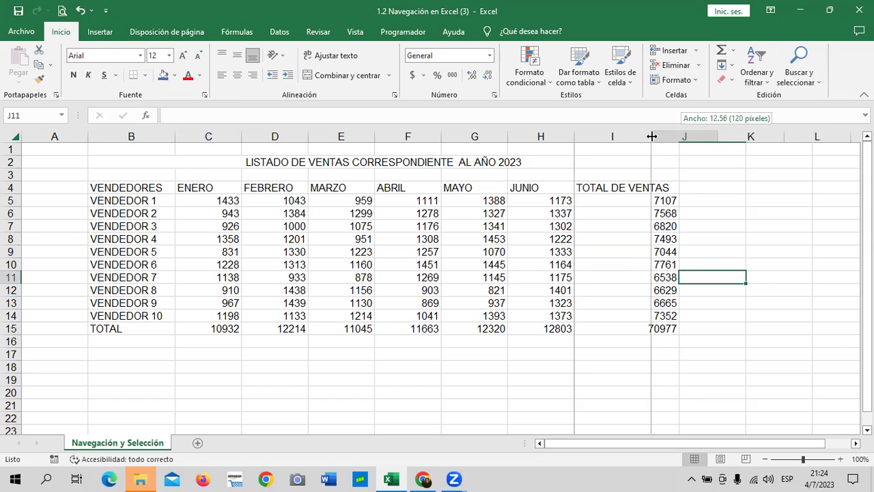
drag(651, 137, 650, 137)
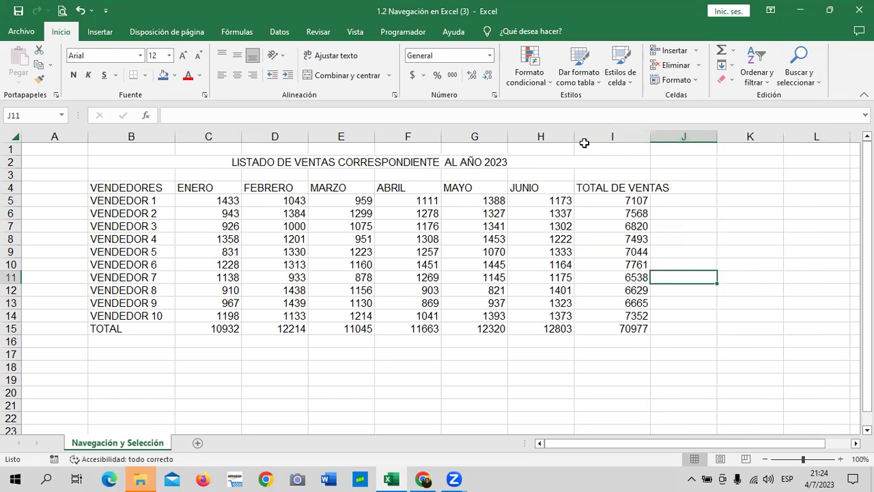
drag(572, 135, 572, 136)
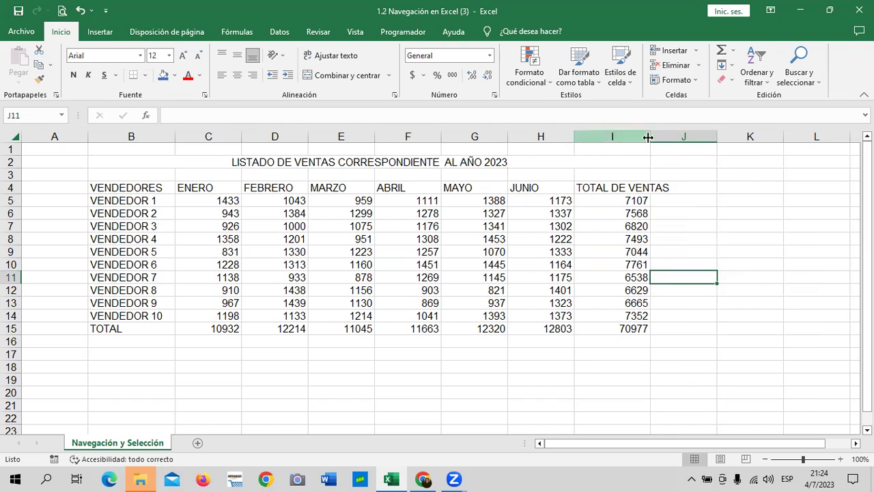
drag(650, 132, 640, 133)
Step: Turn on Ajustar texto for I4 so TOTAL DE VENTAS wraps within column I
click(728, 202)
click(599, 186)
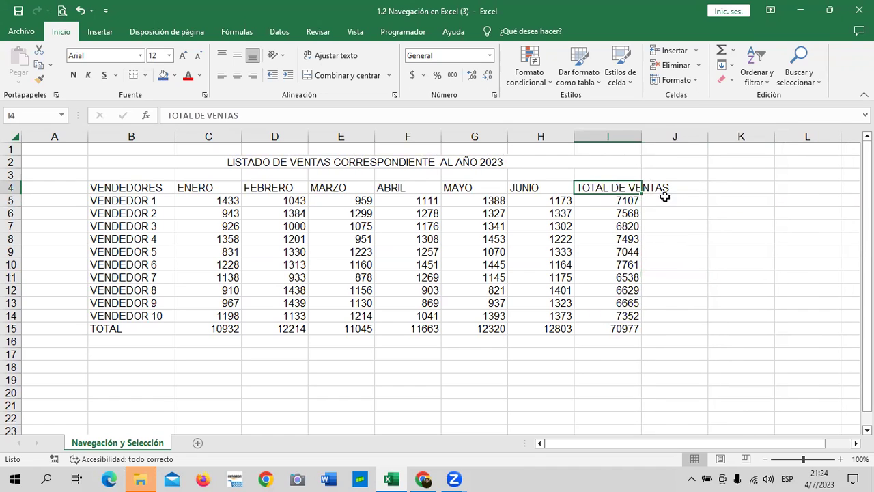
click(338, 56)
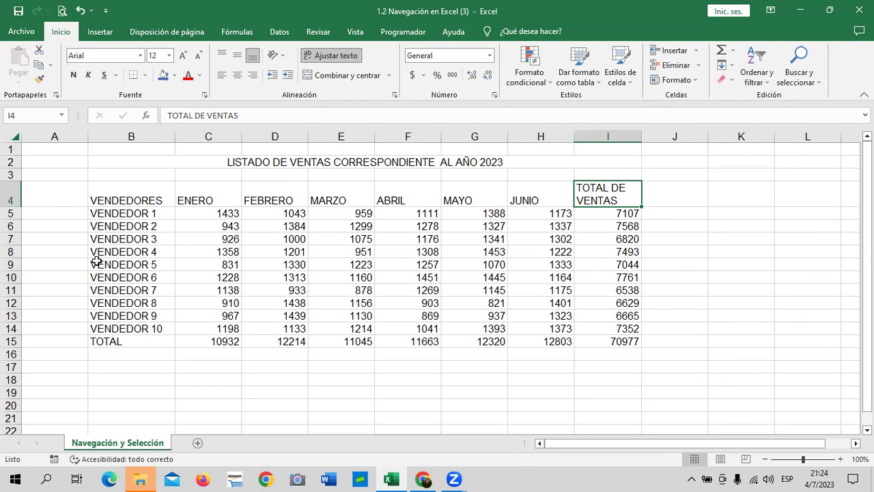
Step: Select the heading cells B4:I4 in row 4
click(10, 190)
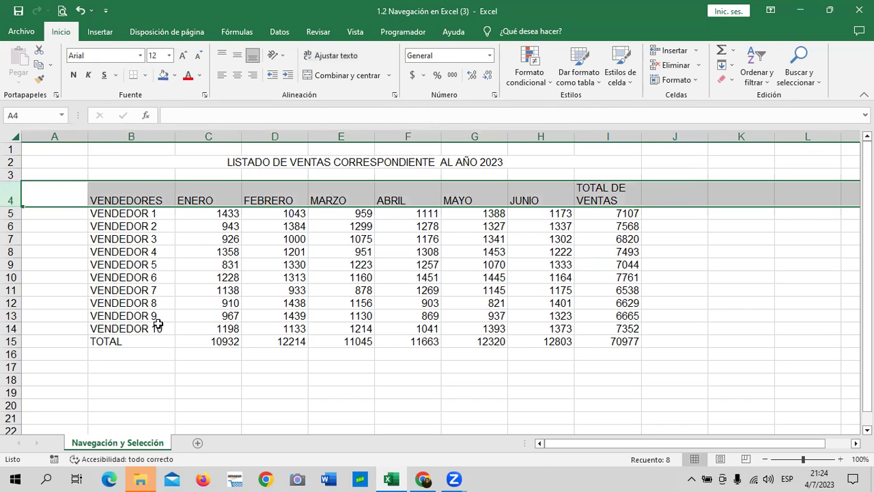
click(280, 415)
drag(122, 191, 617, 193)
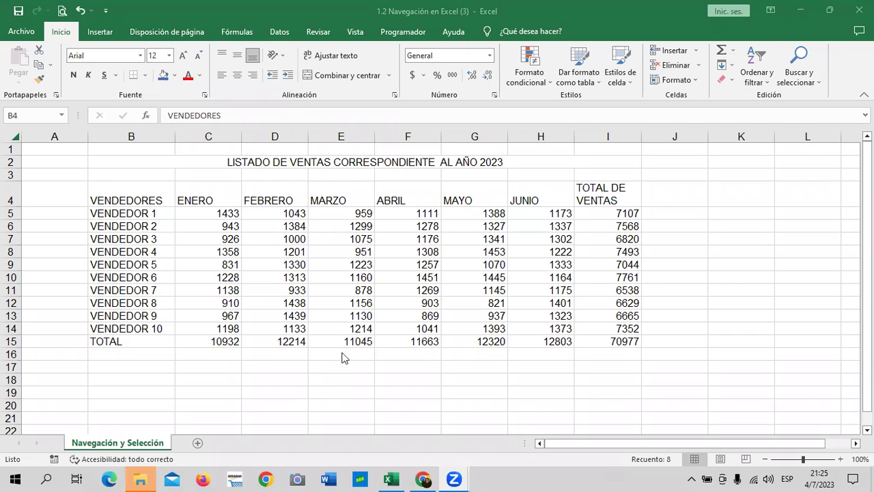
click(692, 250)
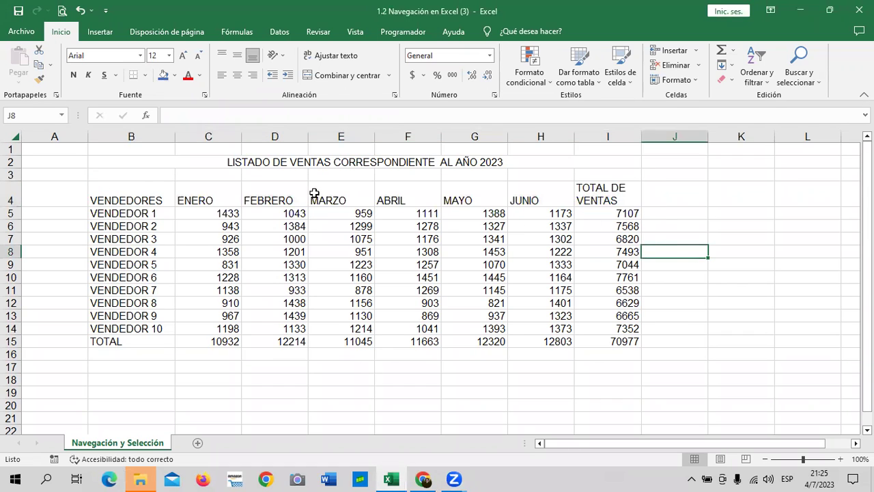
drag(148, 198, 408, 196)
click(345, 262)
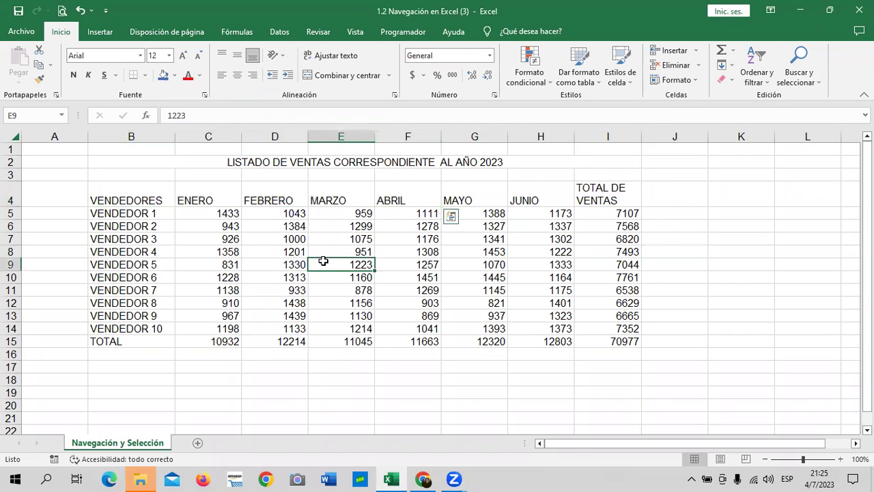
click(199, 196)
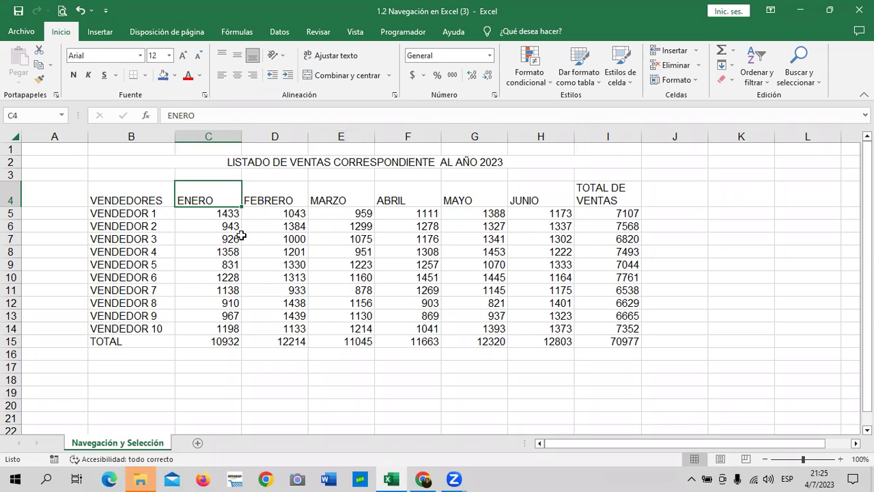
Step: Centre the B4:I4 headings, VENDEDORES through TOTAL DE VENTAS, after trying left and right alignment
click(368, 364)
drag(123, 196, 605, 199)
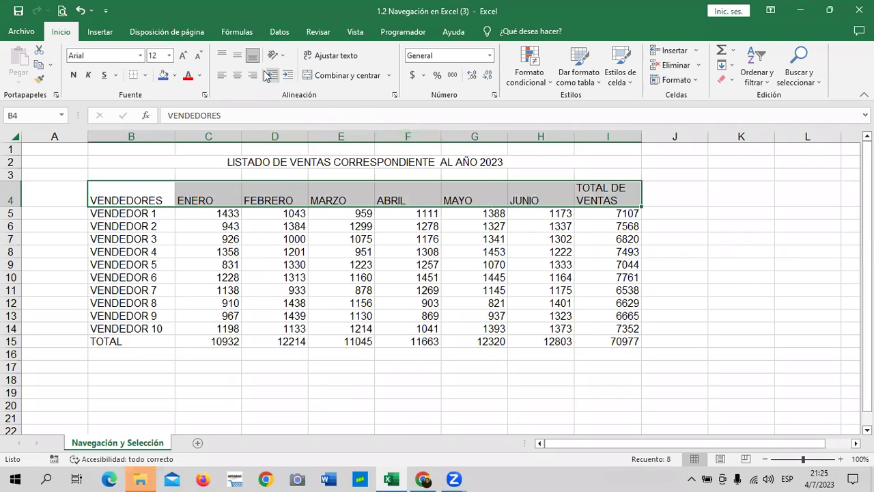
click(237, 75)
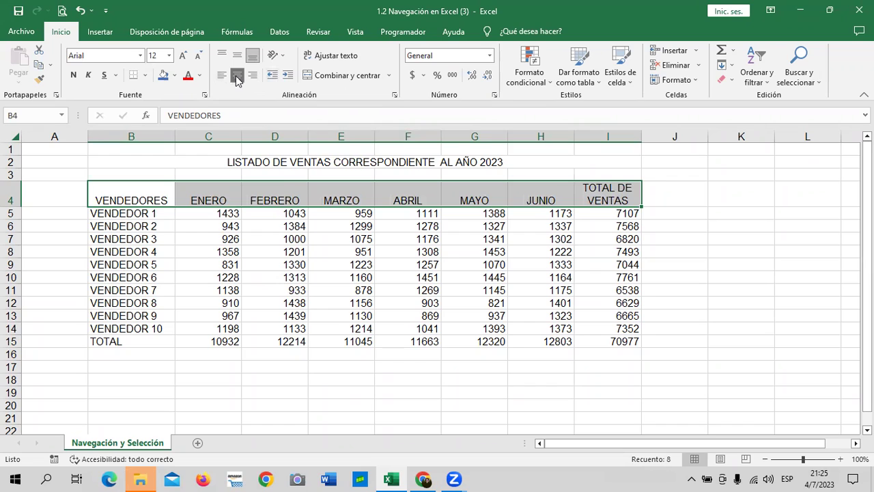
click(222, 75)
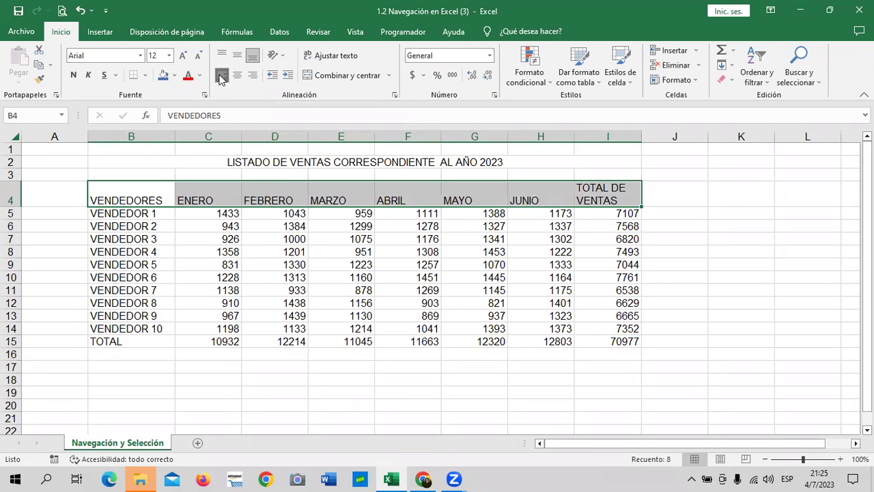
click(254, 75)
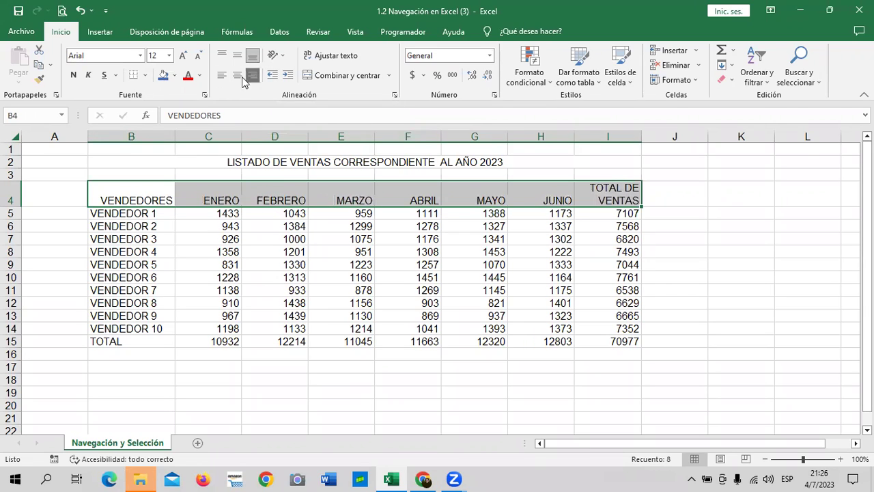
click(237, 75)
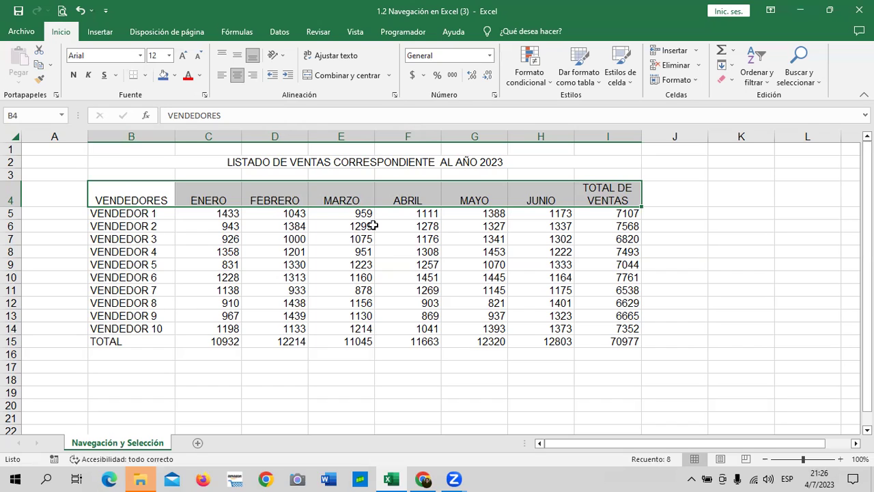
click(703, 288)
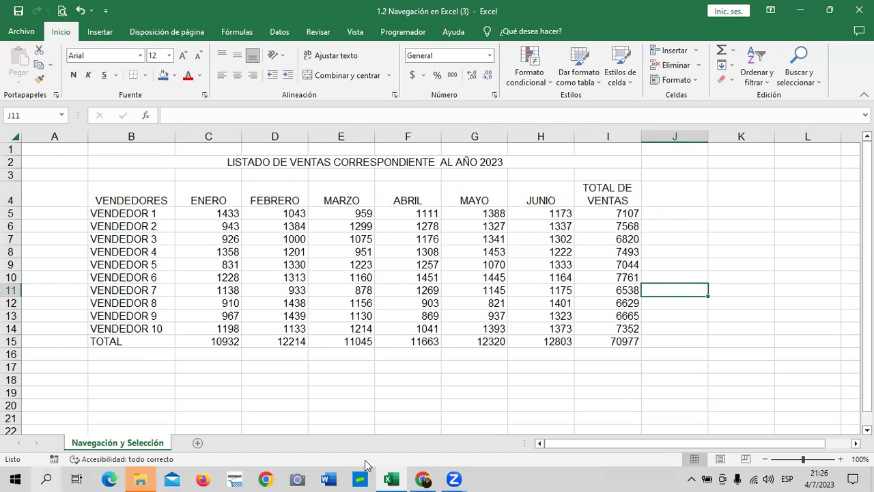
click(60, 7)
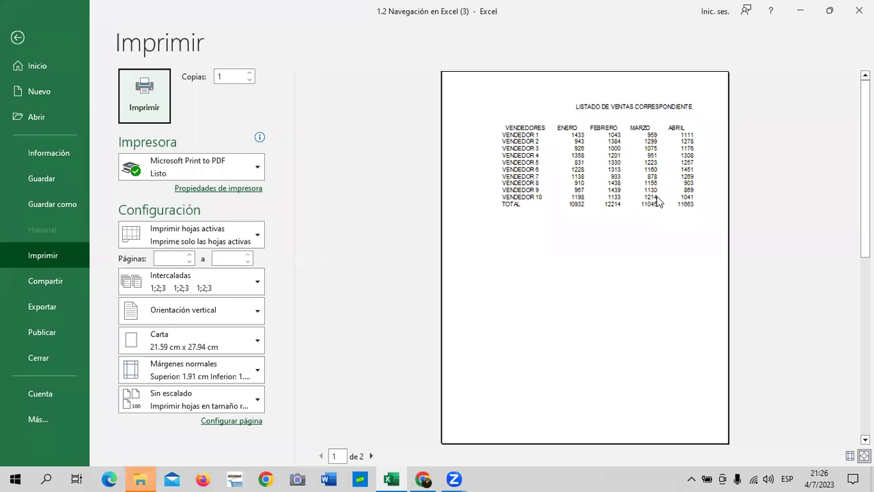
click(371, 456)
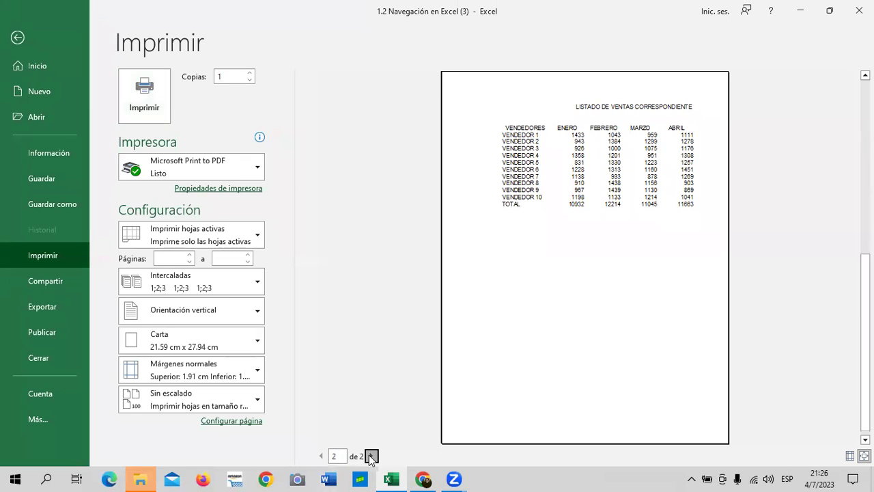
click(320, 455)
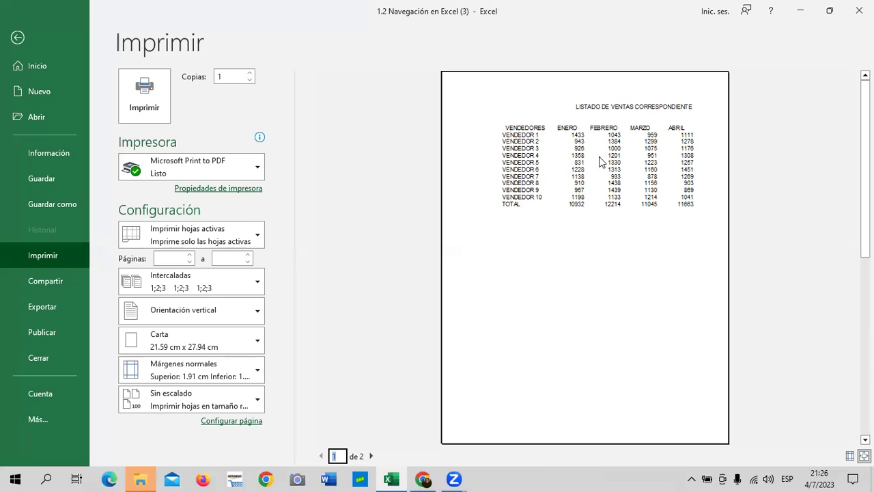
click(371, 456)
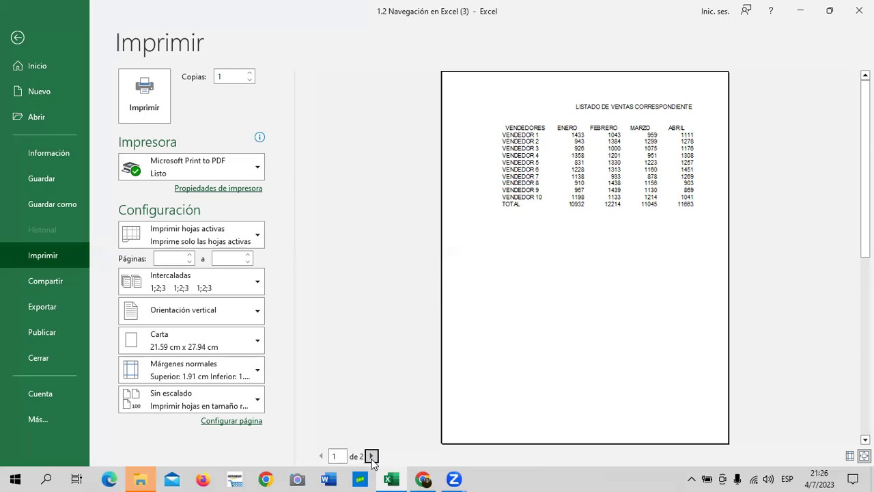
click(372, 456)
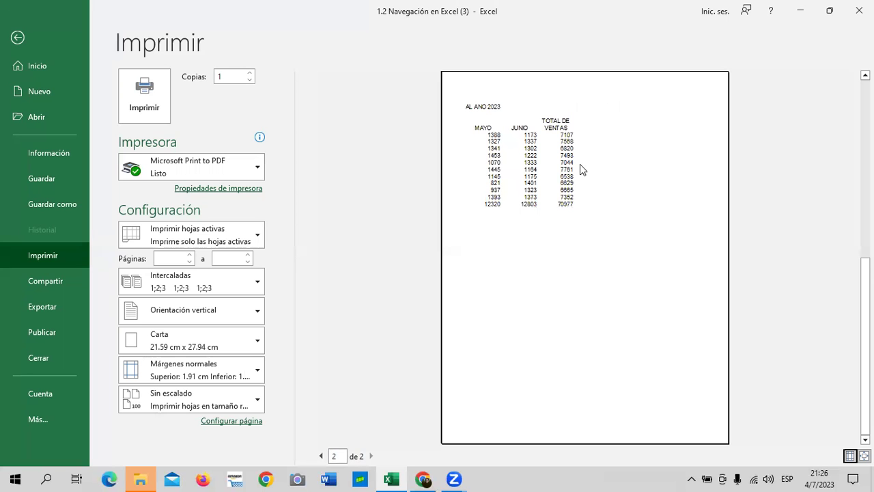
click(19, 35)
Step: Set the page orientation to landscape
click(194, 35)
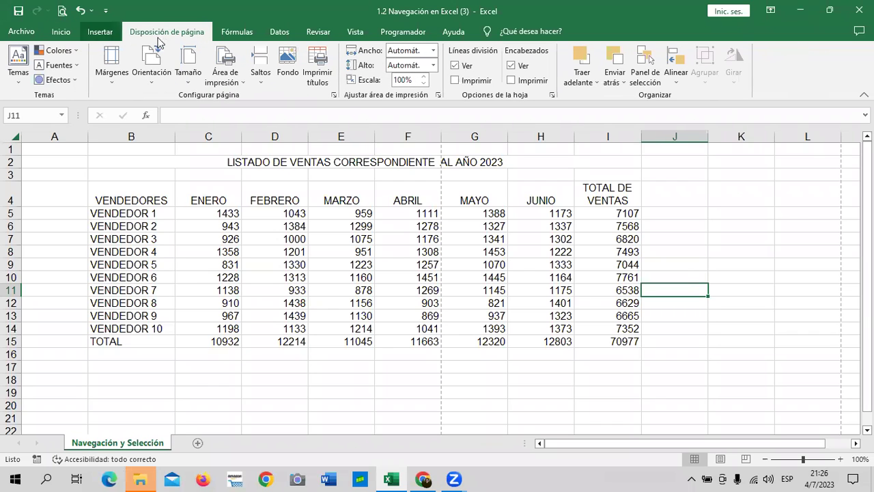
click(151, 71)
click(180, 132)
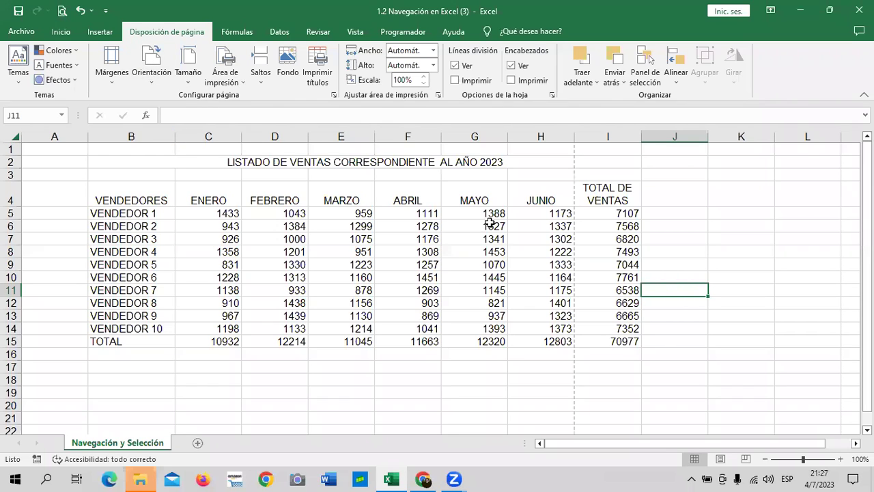
click(148, 74)
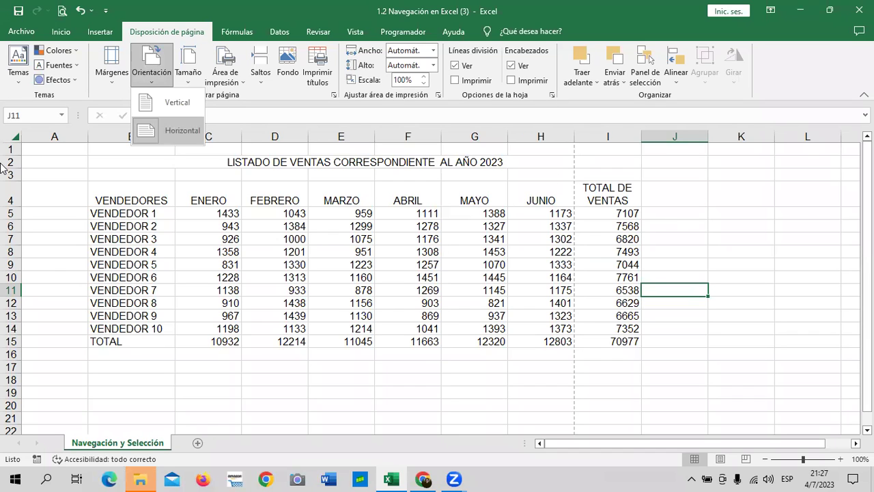
click(677, 184)
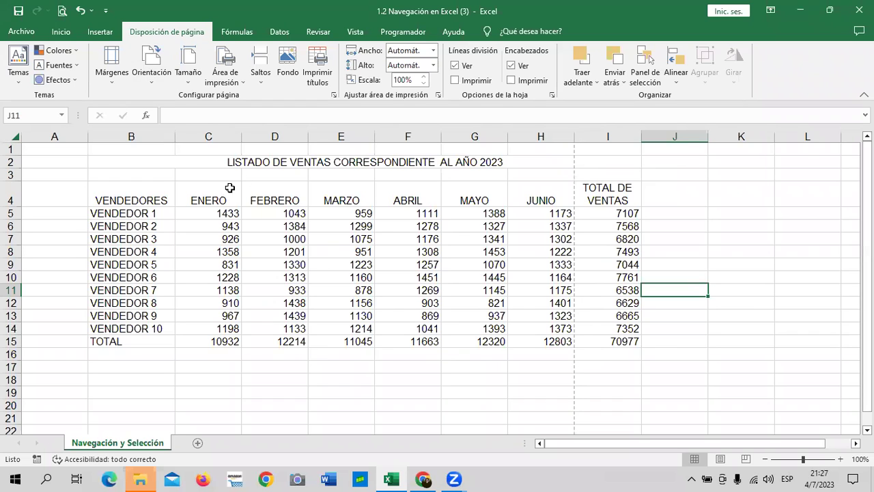
Step: Apply Narrow margins and check the print preview before returning to the sheet
click(109, 81)
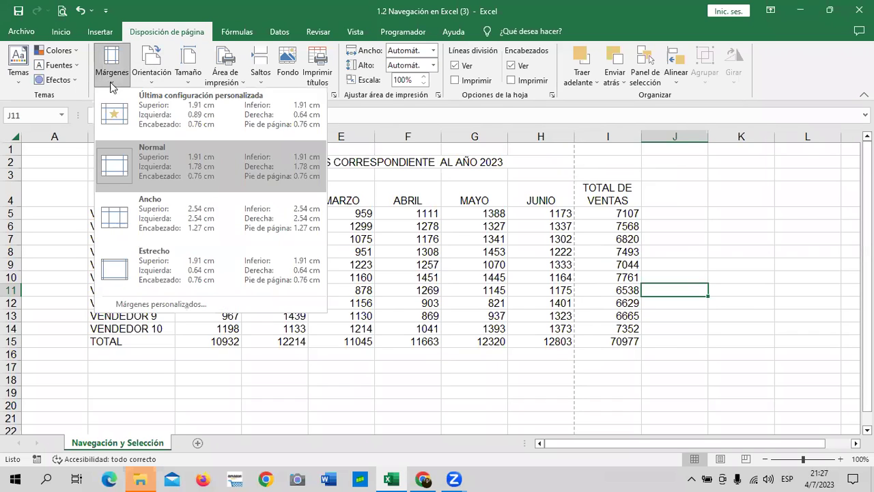
click(140, 273)
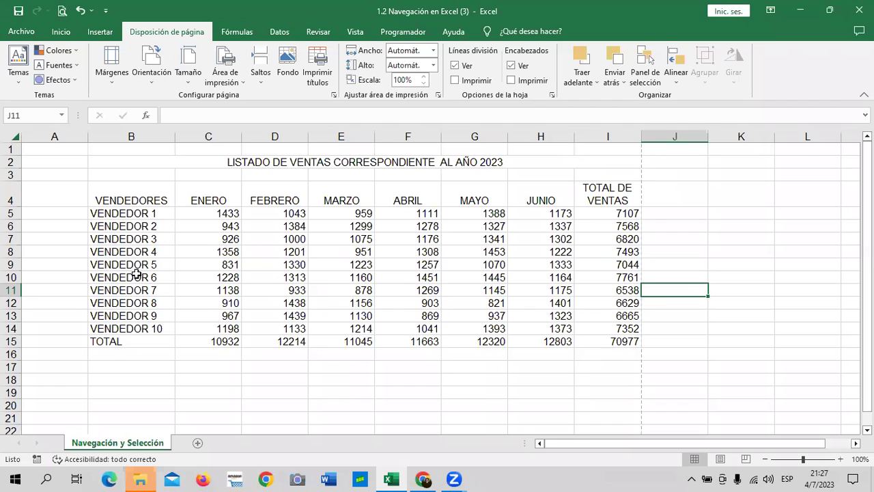
click(61, 10)
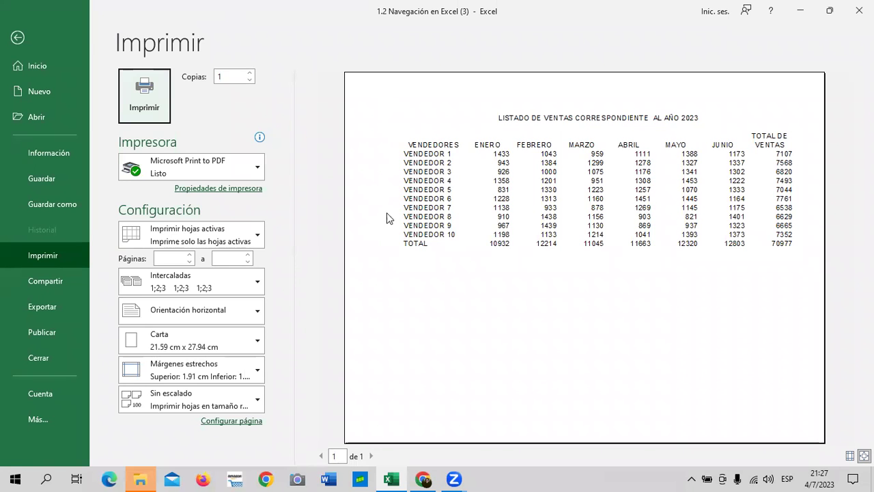
click(32, 36)
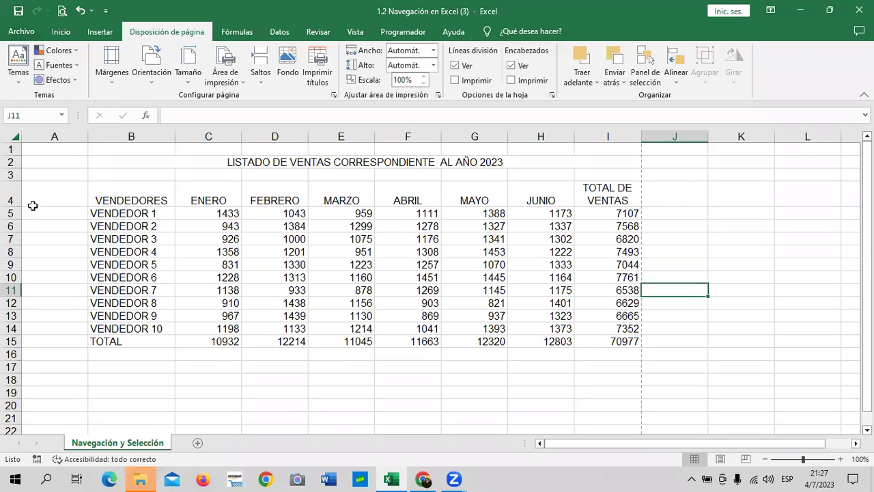
Step: Delete the empty column A so the table starts in column A
click(54, 133)
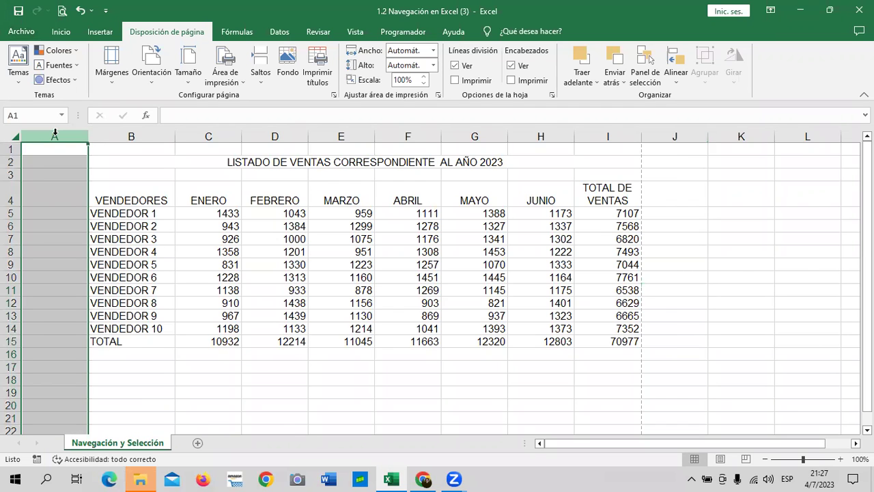
right_click(54, 134)
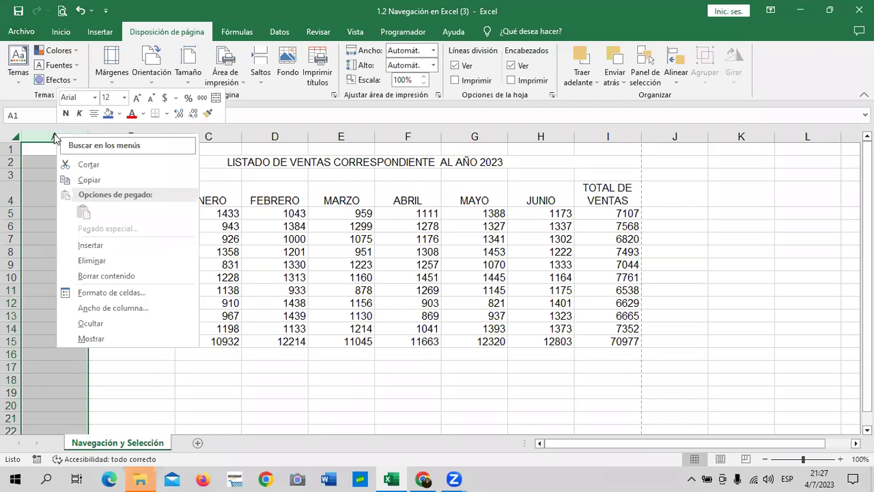
click(80, 261)
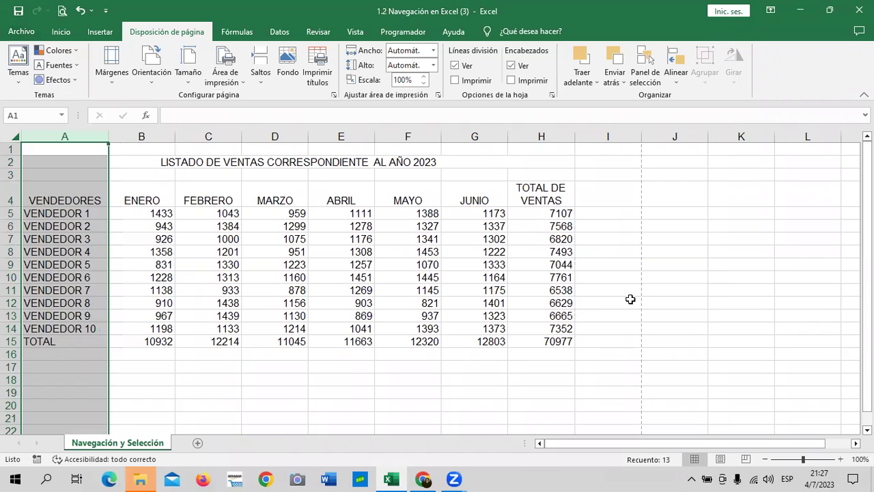
click(630, 300)
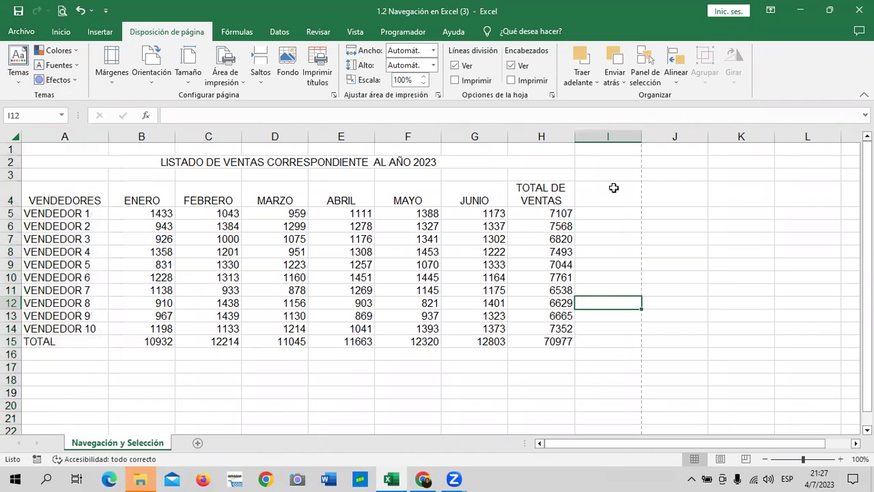
Step: Check the print preview again and return to the worksheet
click(62, 11)
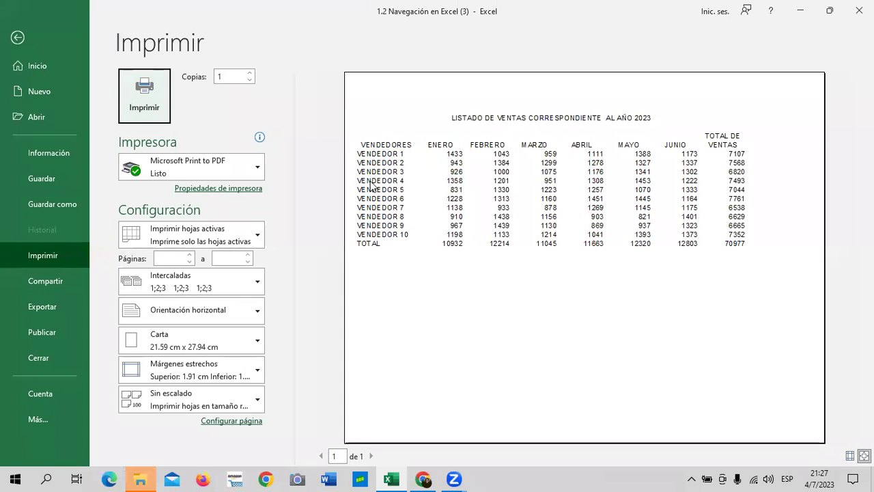
click(19, 39)
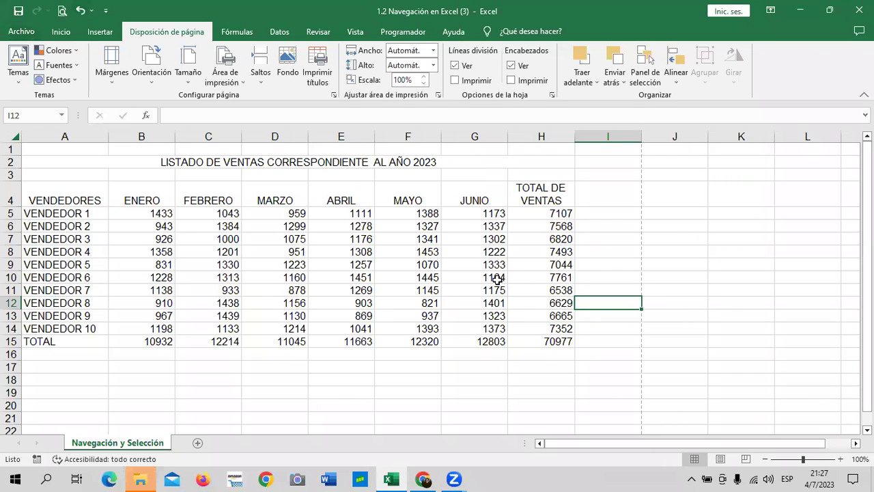
click(332, 368)
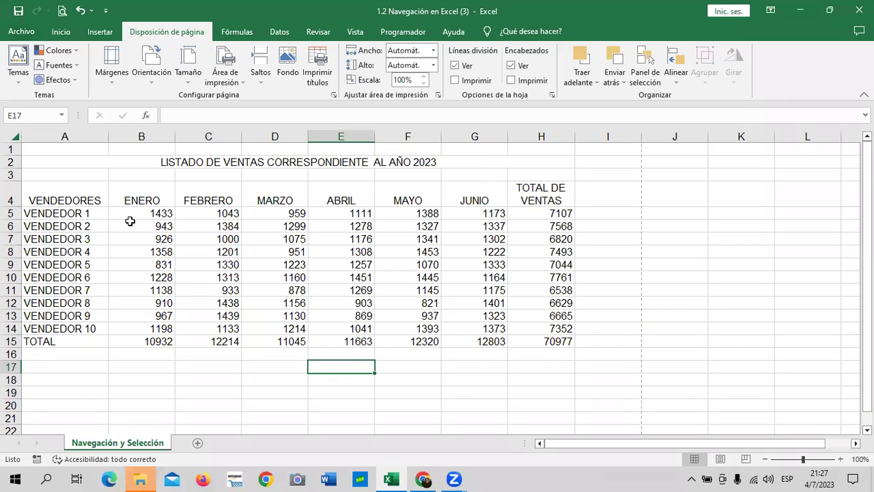
Step: Apply Todos los bordes to every cell of A4:H15
mouse_move(60, 195)
mouse_down()
mouse_move(527, 346)
mouse_move(520, 347)
mouse_up()
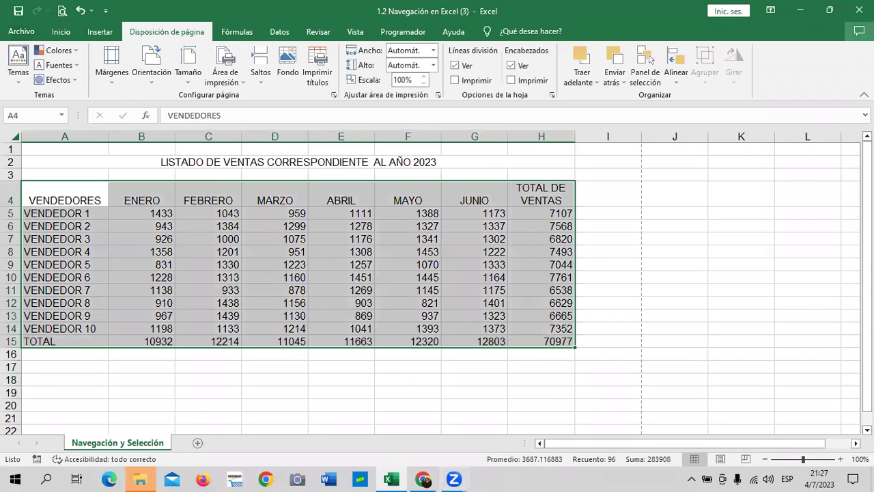
click(62, 34)
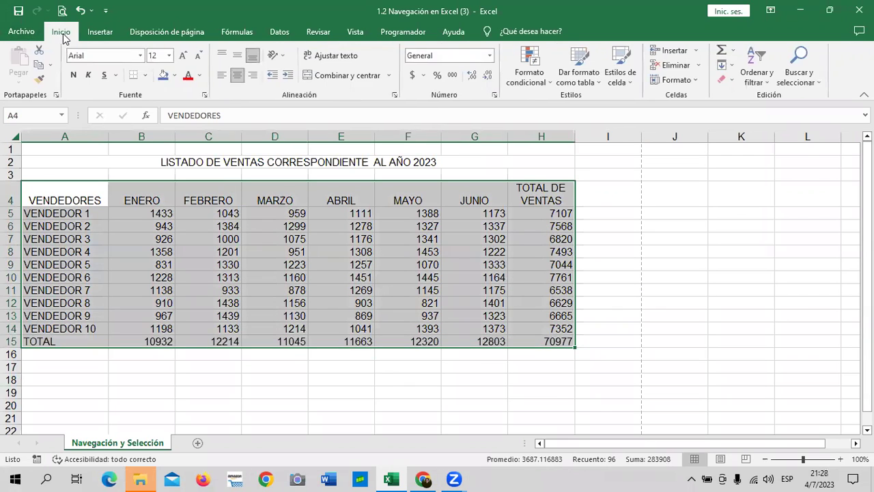
click(144, 77)
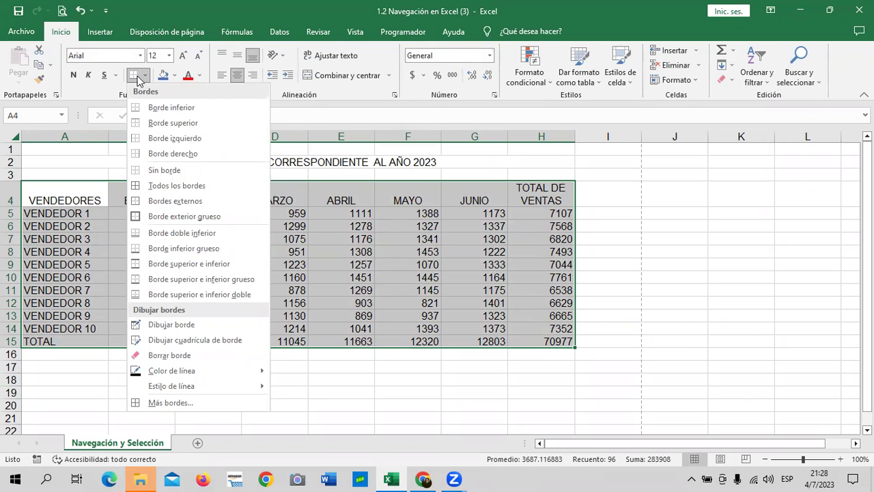
click(631, 246)
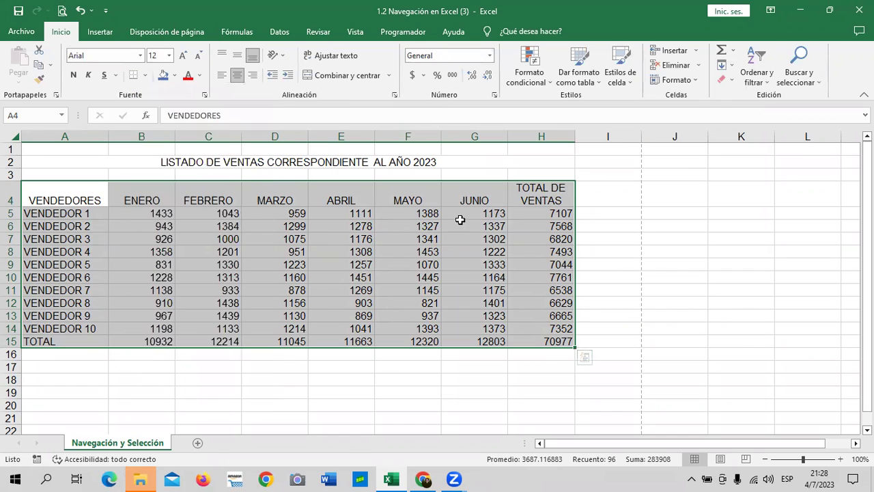
click(146, 77)
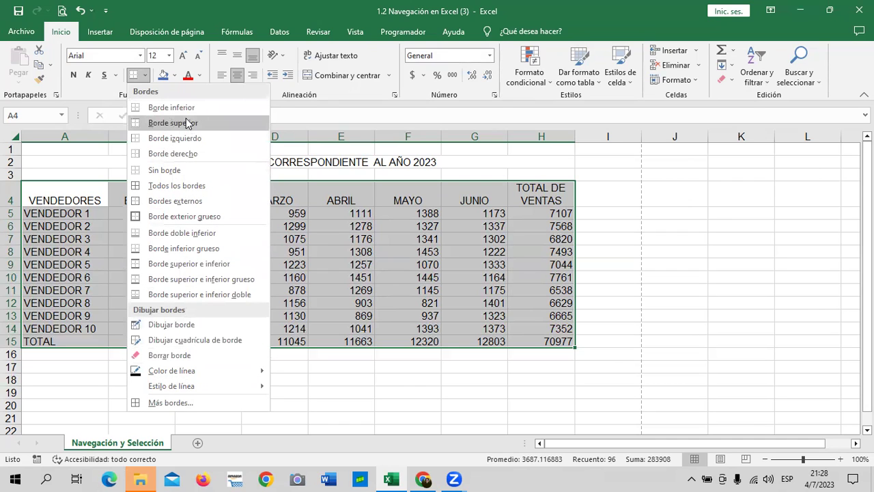
click(181, 191)
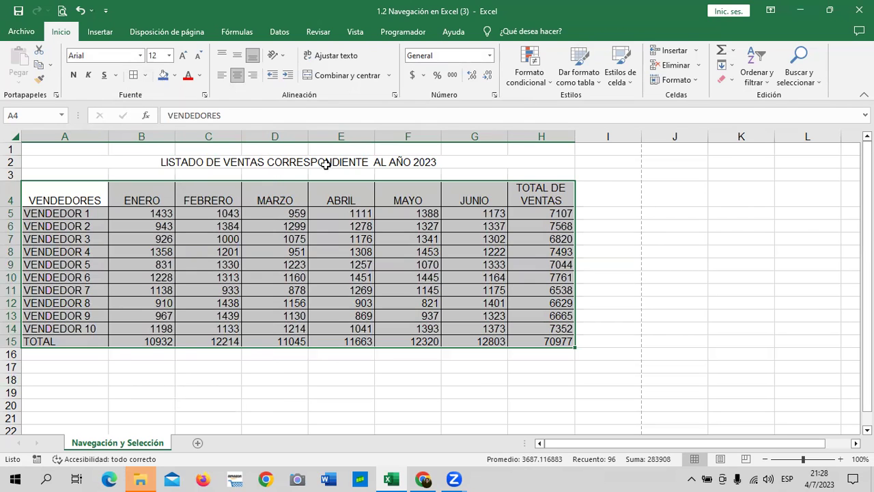
drag(619, 242, 615, 250)
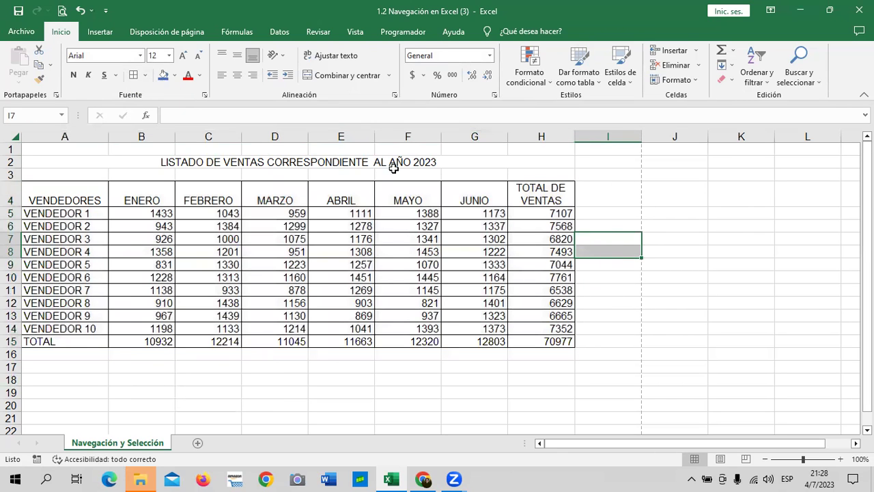
key(ctrl+k)
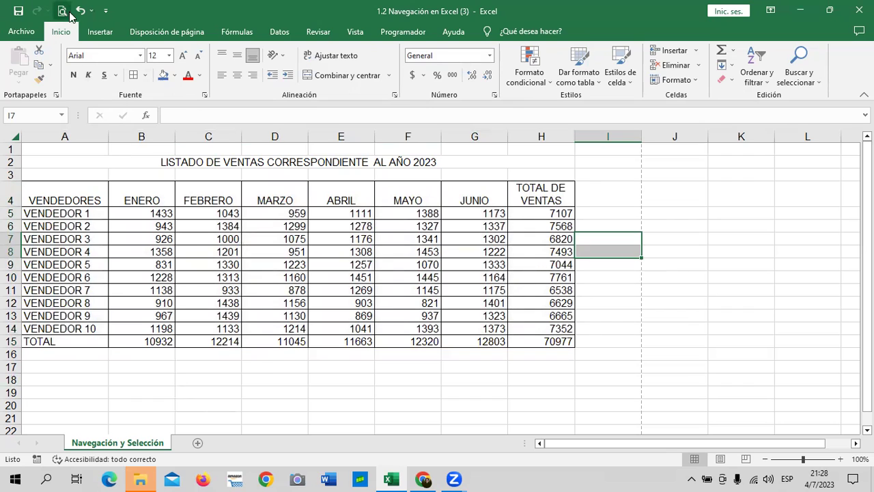
click(61, 9)
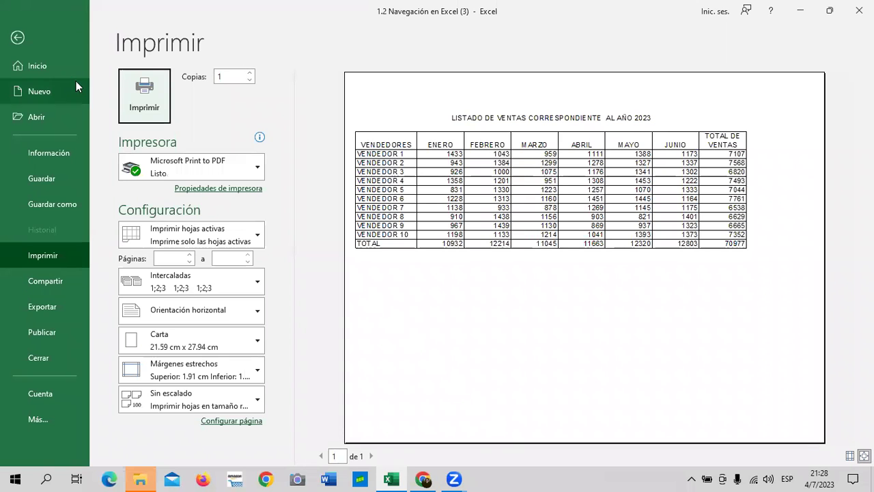
click(20, 38)
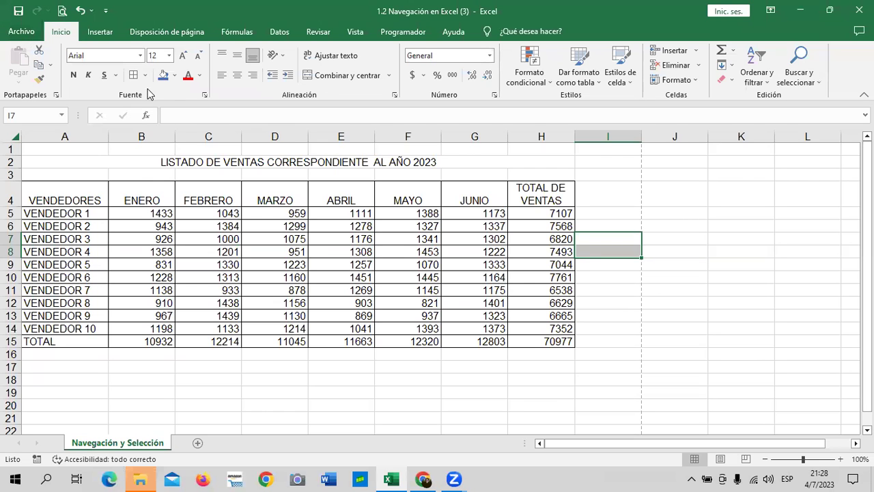
Step: Reselect A4:H15 and show the Borders list's Color de línea and Estilo de línea options
mouse_move(65, 194)
mouse_down()
mouse_move(546, 332)
mouse_move(547, 341)
mouse_up()
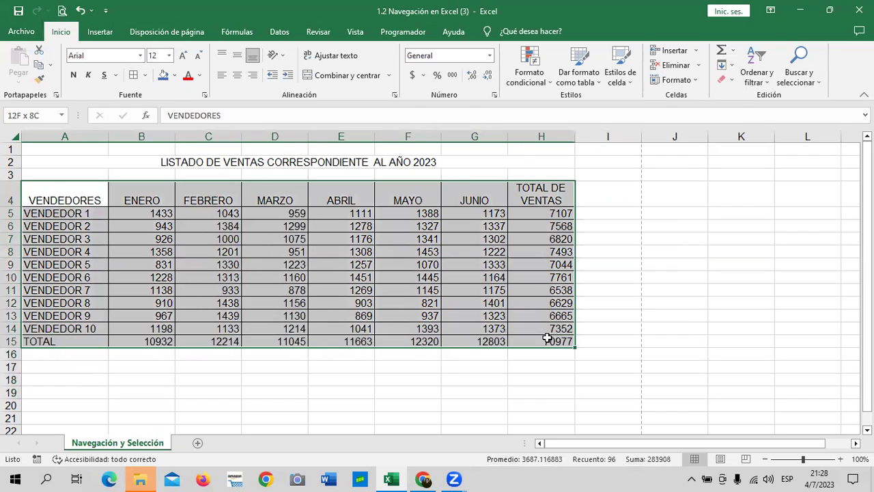
click(145, 76)
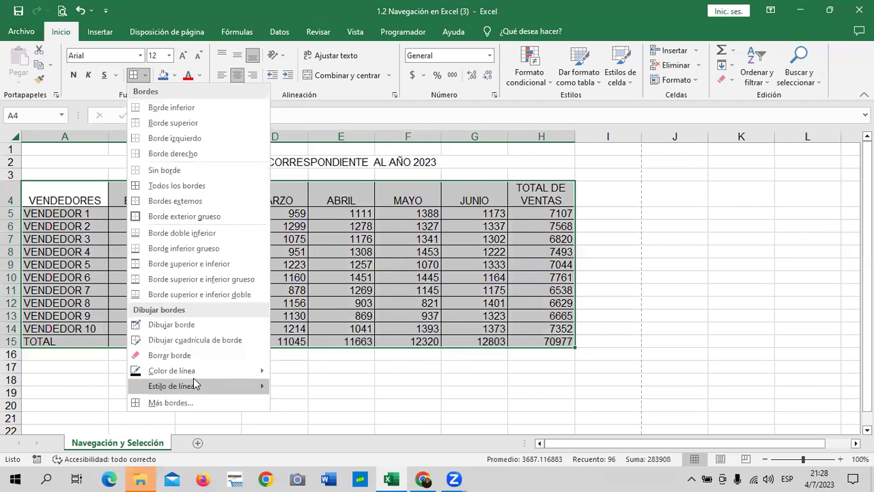
mouse_move(205, 370)
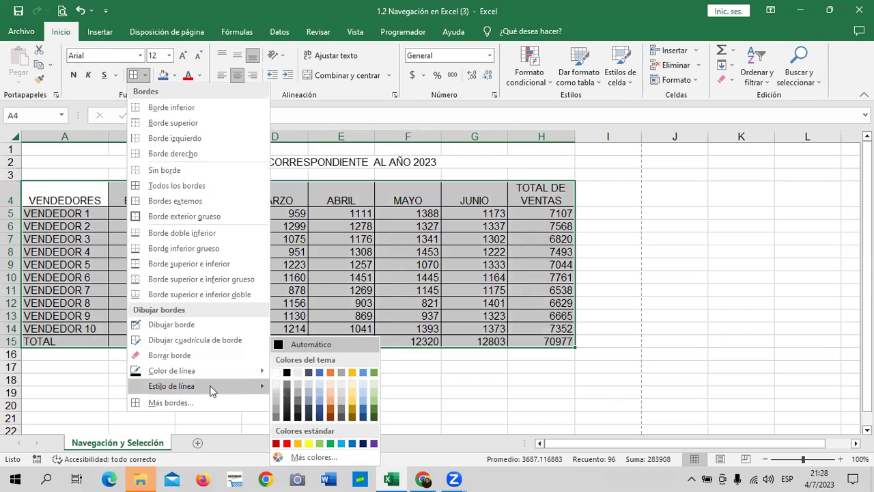
mouse_move(208, 386)
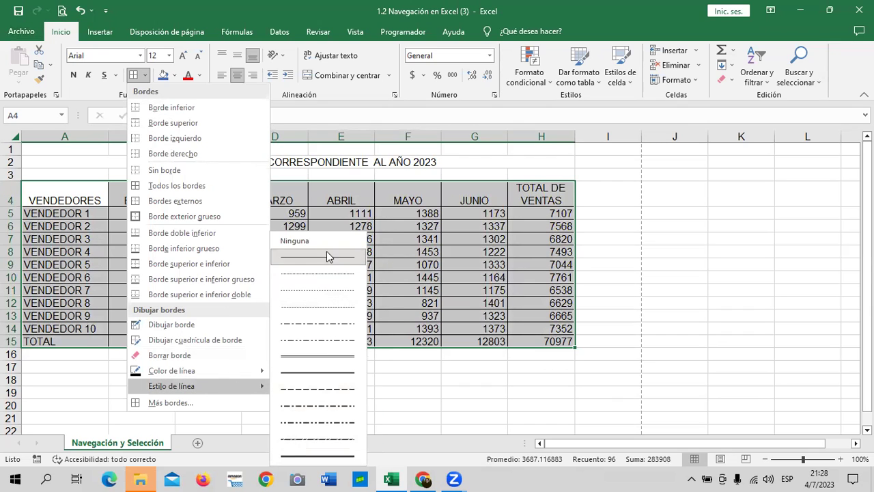
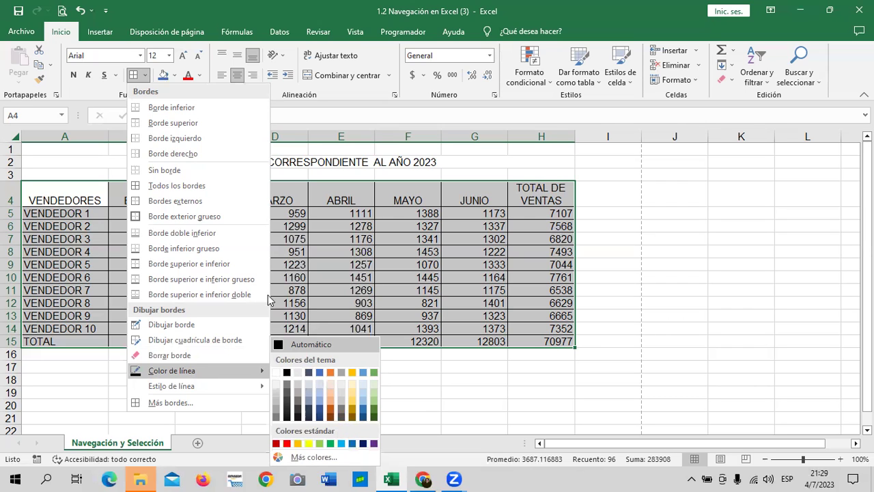
Step: Add a thick outer border around the sales table A4:H15 and preview the printout
click(197, 216)
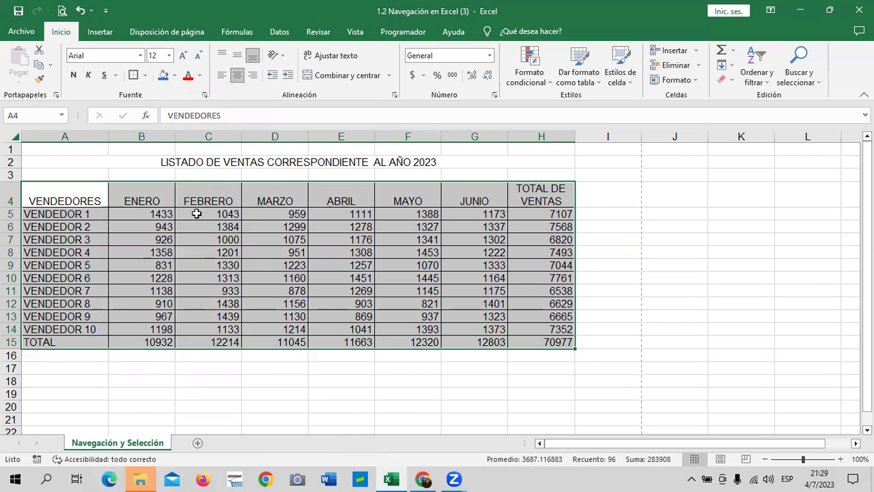
click(682, 299)
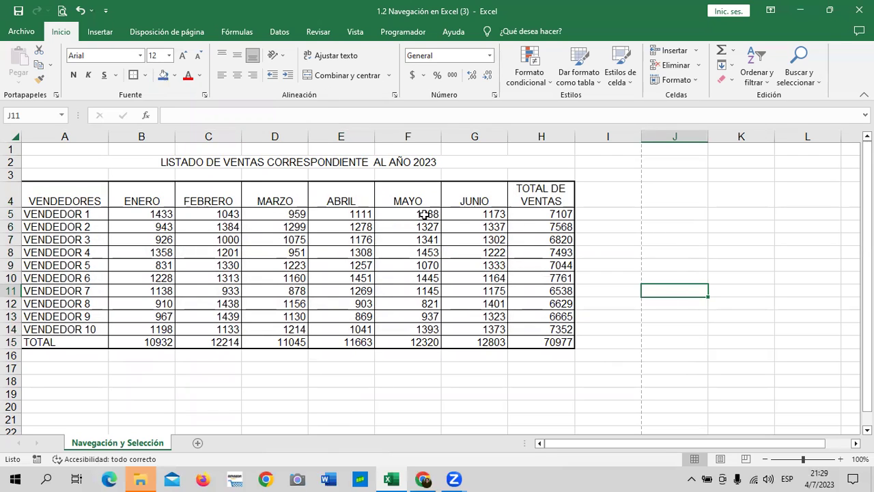
click(61, 10)
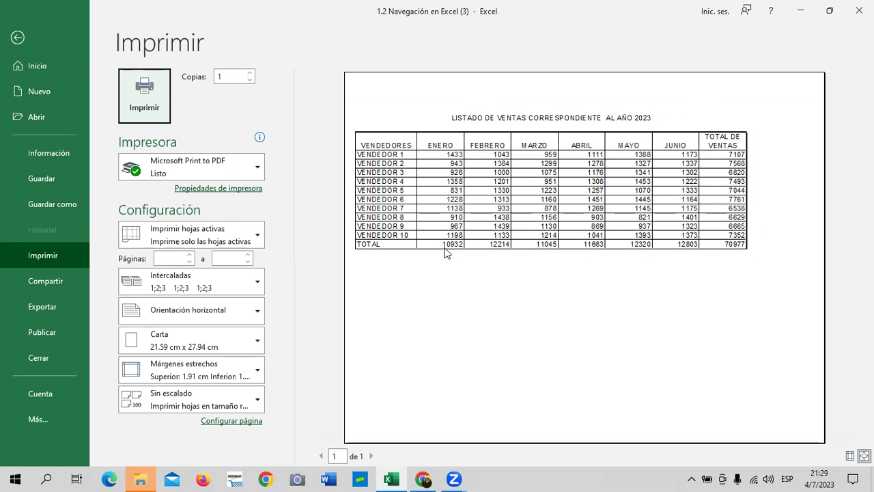
Step: Return from the landscape print preview to the worksheet and bring up Disposición de página
click(32, 38)
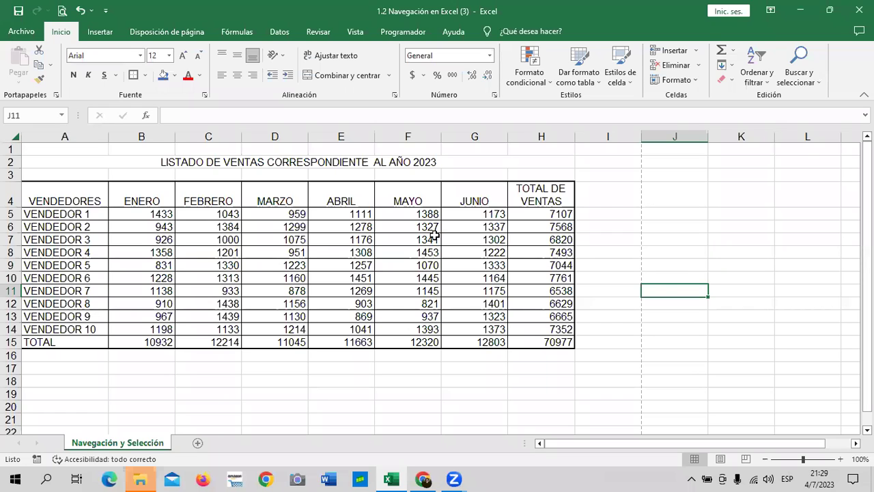
scroll(364, 336, down, 3)
scroll(364, 336, up, 3)
click(152, 34)
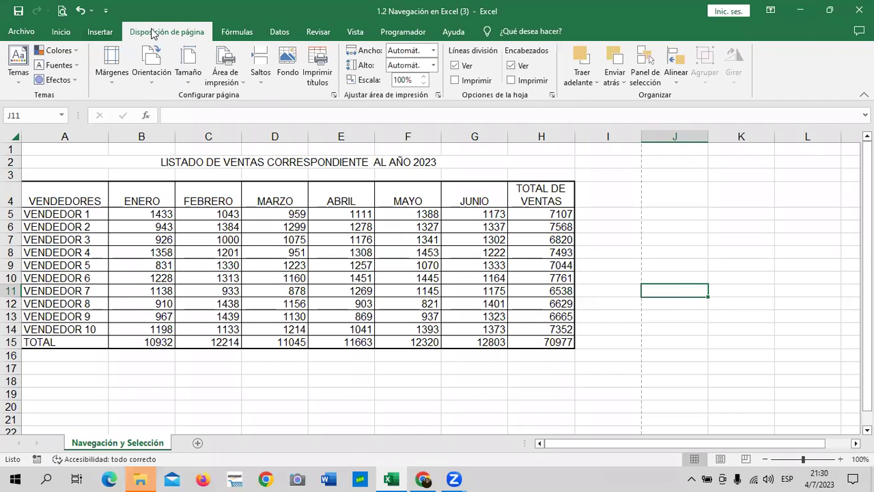
Step: Switch the page to Vertical (portrait) orientation and check page 2 of the preview
click(150, 79)
click(156, 101)
click(64, 12)
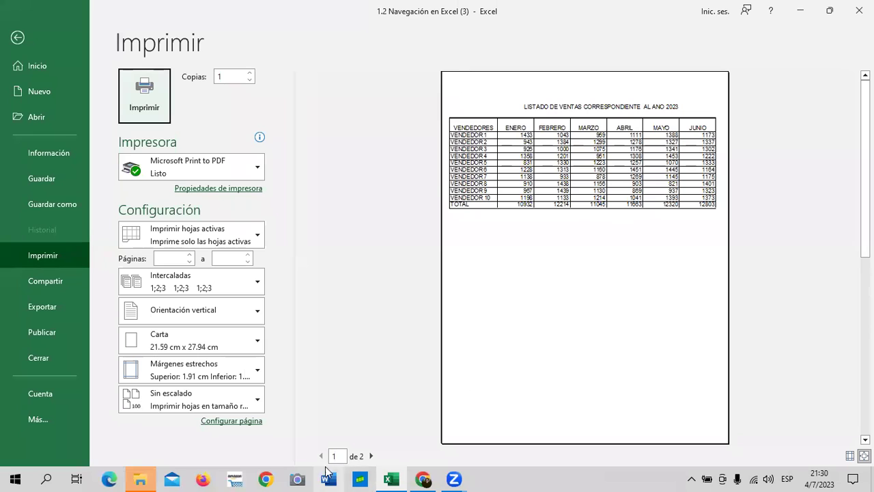
click(371, 456)
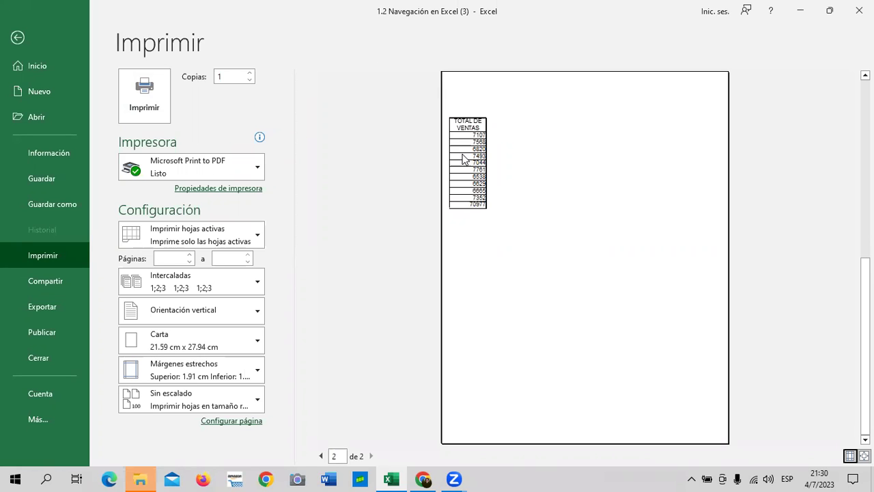
click(17, 38)
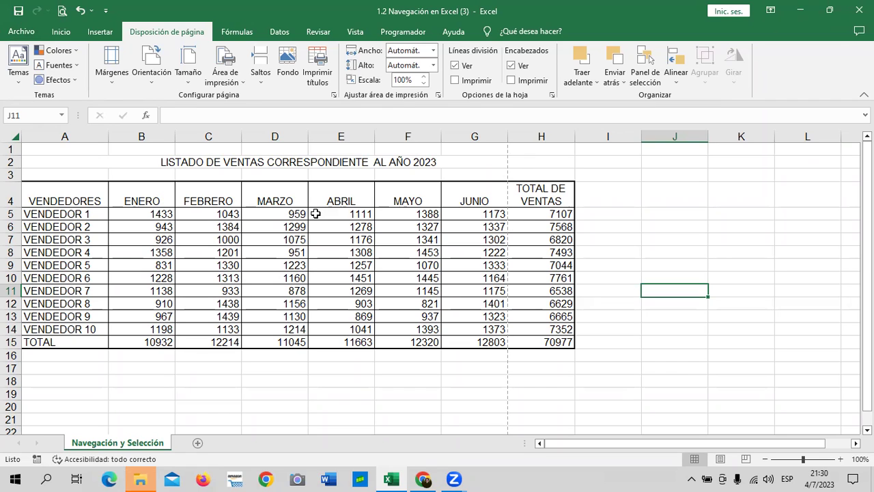
click(113, 81)
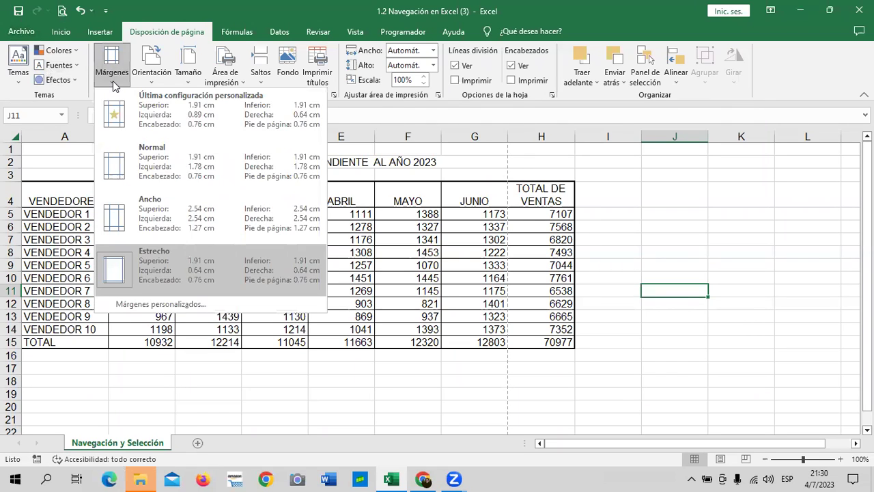
click(588, 343)
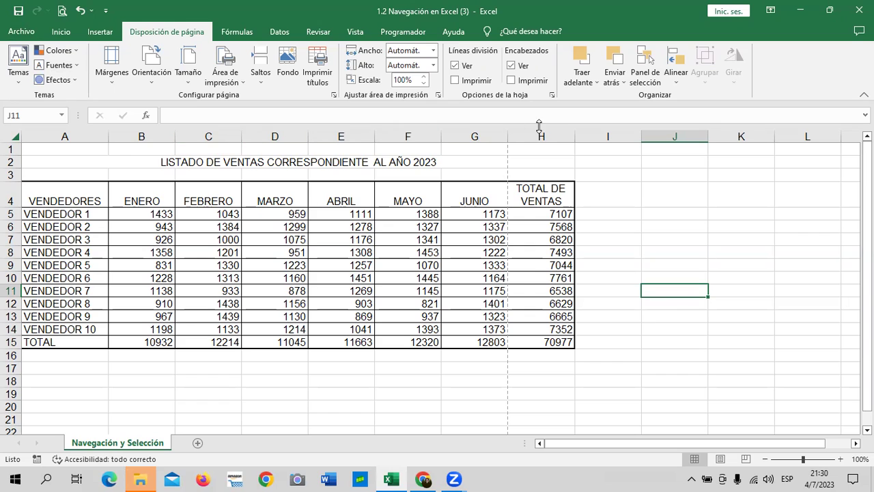
click(604, 366)
click(608, 380)
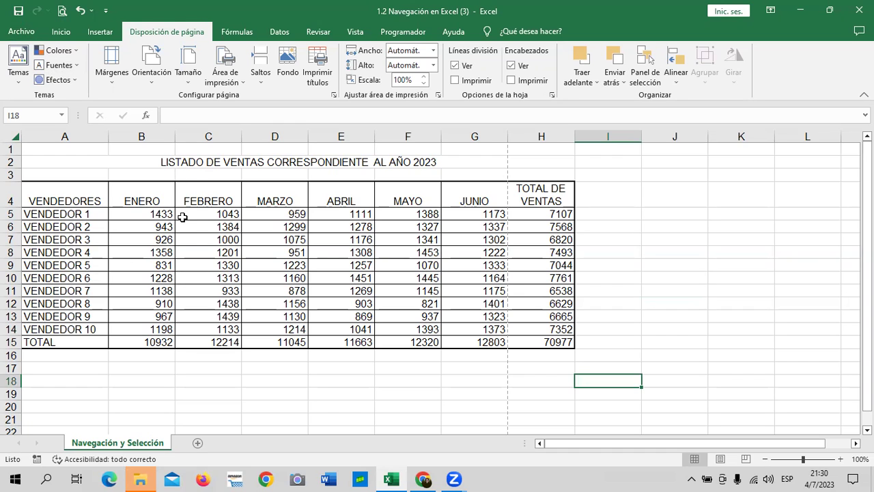
click(352, 389)
mouse_move(160, 215)
mouse_down()
mouse_move(367, 339)
mouse_move(552, 341)
mouse_up()
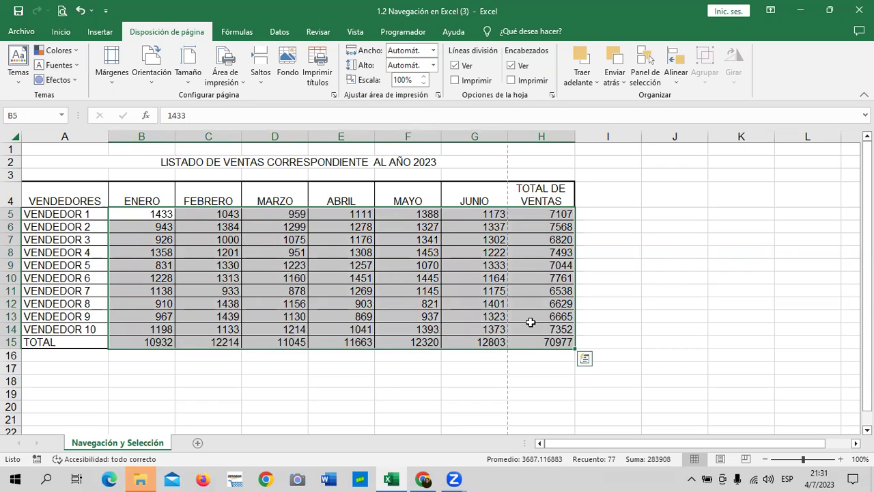
Step: Apply accounting format with $ and two decimals to the figures in B5:H15
click(69, 32)
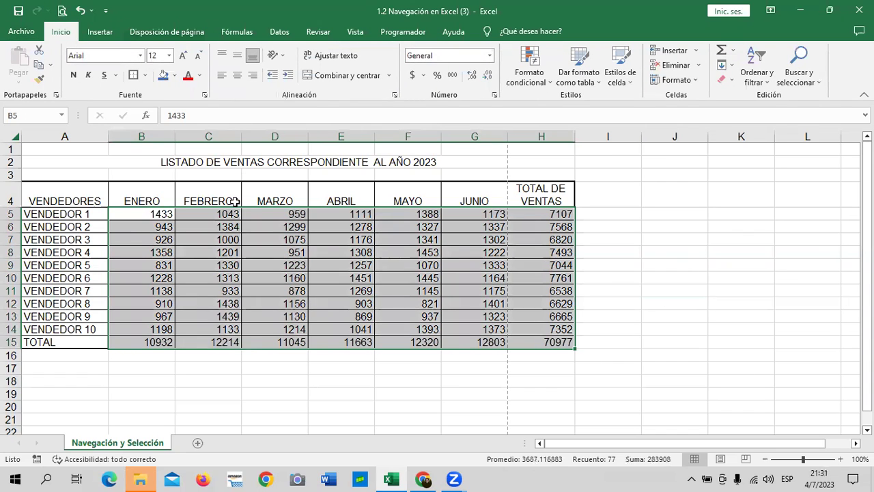
click(250, 225)
click(253, 214)
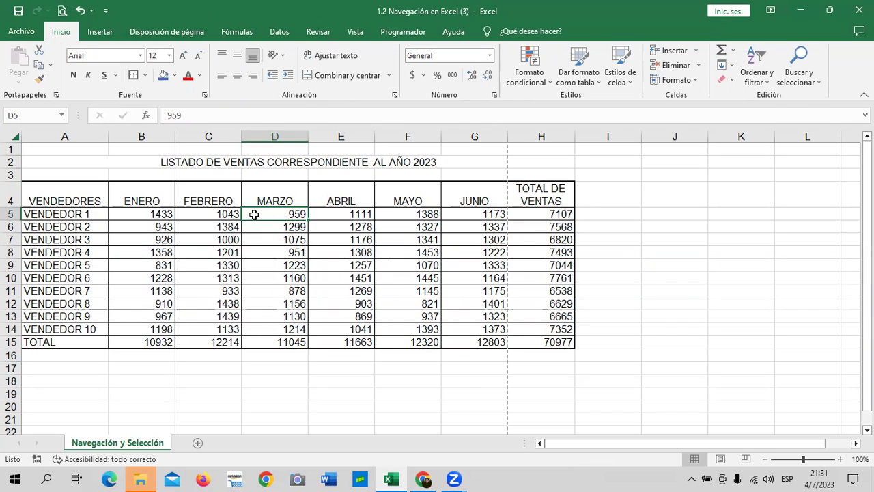
click(649, 275)
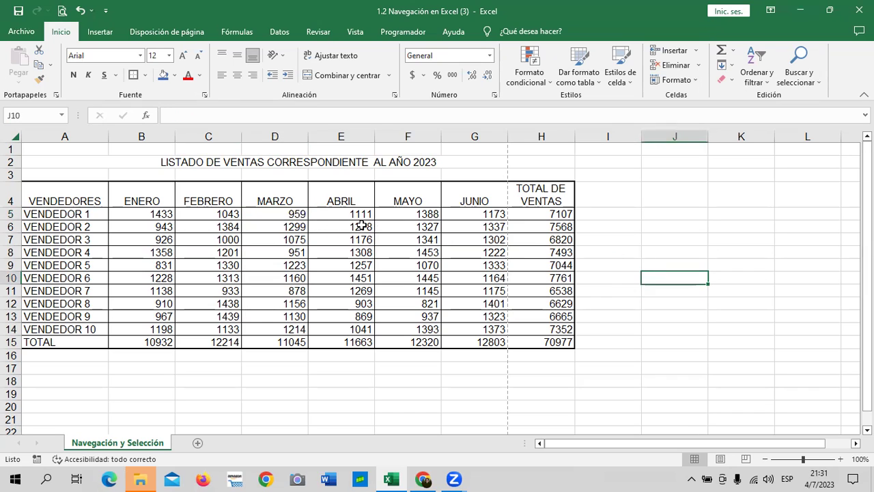
click(306, 215)
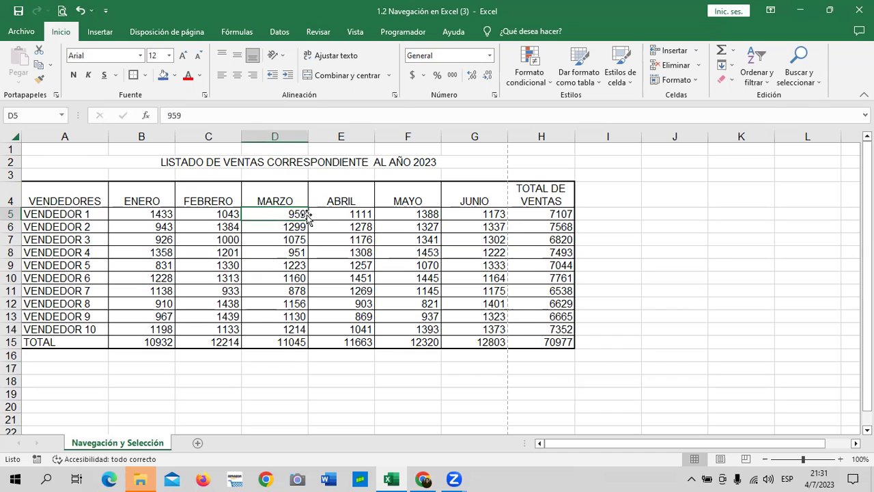
click(722, 353)
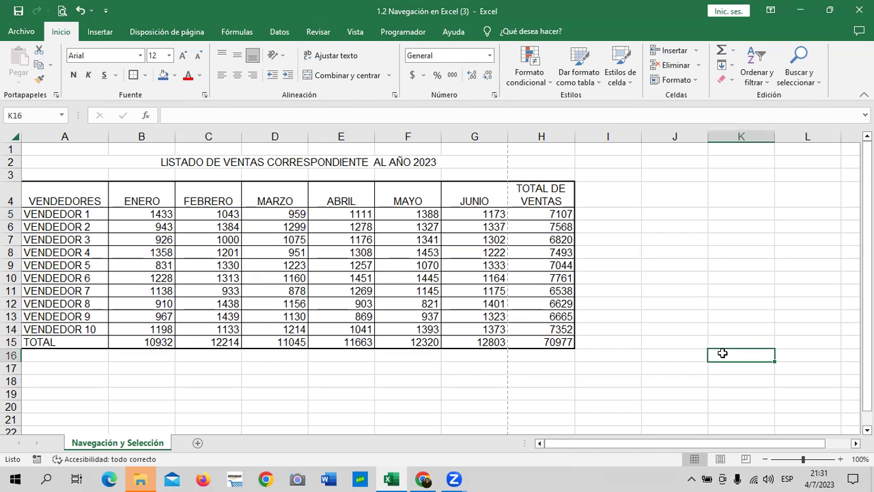
drag(123, 213, 560, 341)
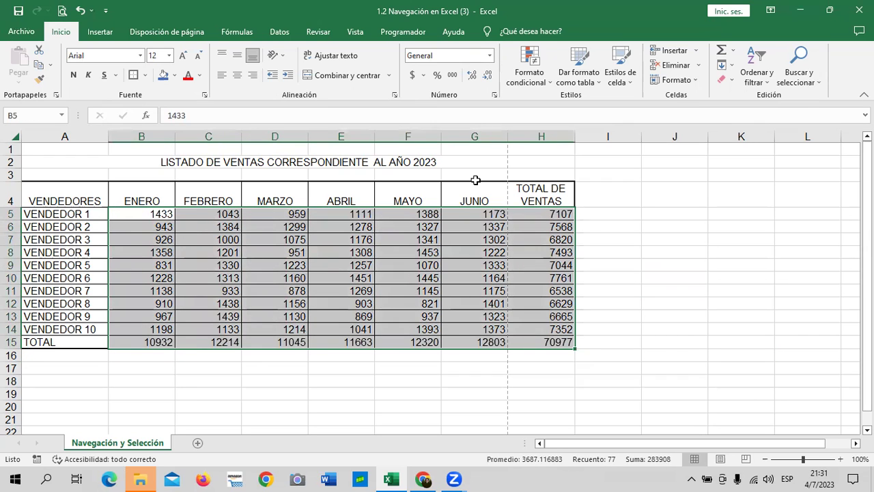
click(409, 76)
drag(649, 319, 649, 324)
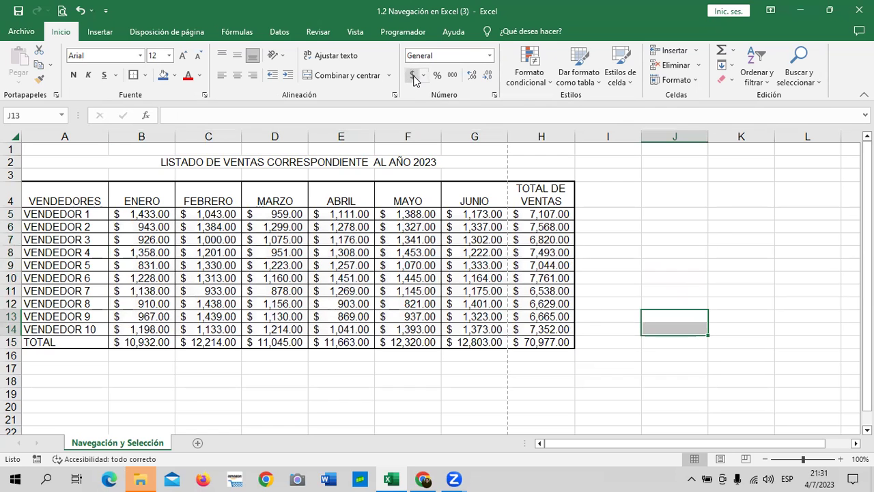
click(79, 11)
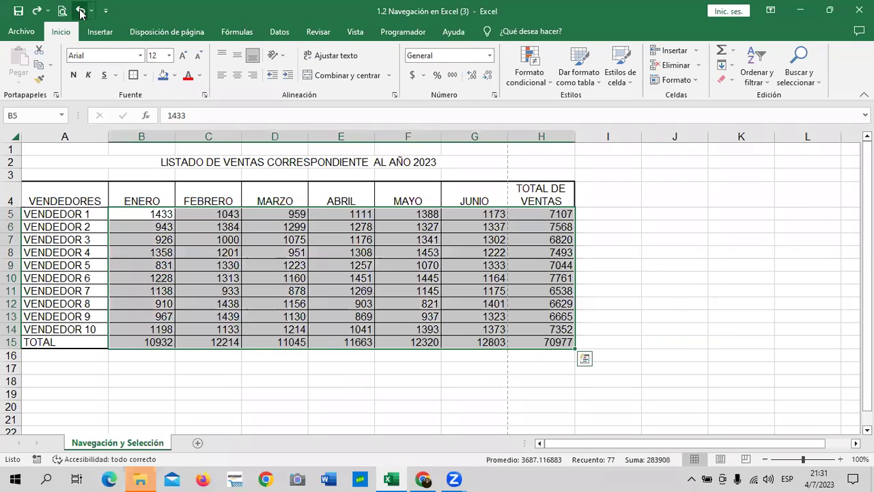
click(490, 56)
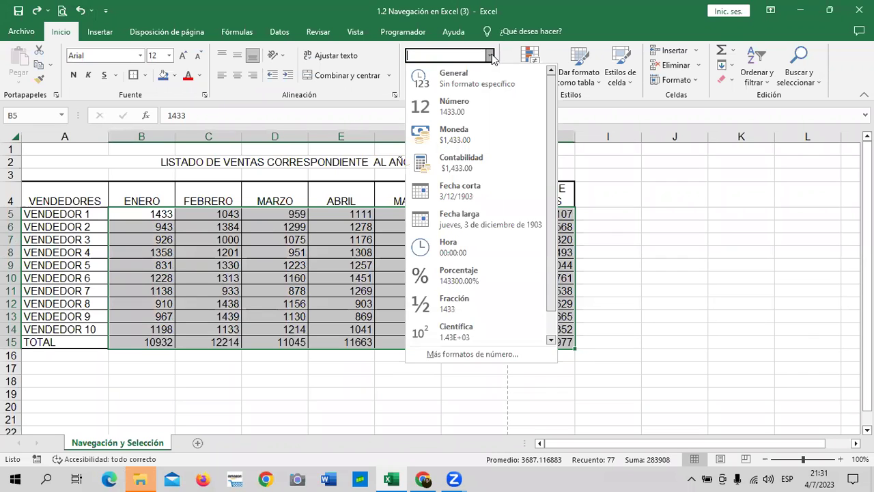
click(499, 133)
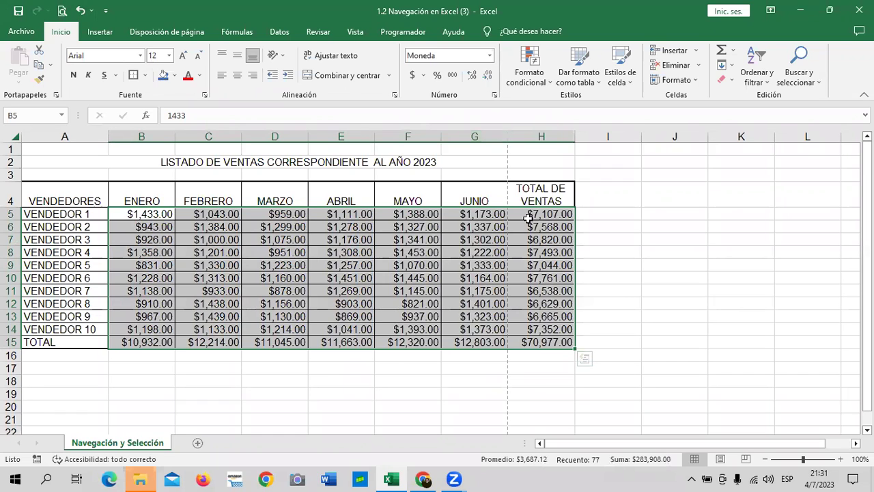
click(611, 282)
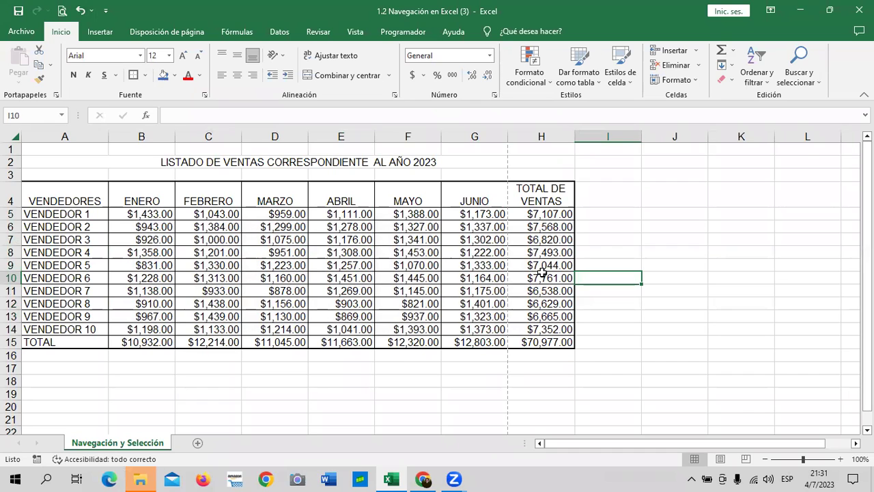
mouse_move(129, 217)
mouse_down()
mouse_move(503, 319)
mouse_move(567, 344)
mouse_up()
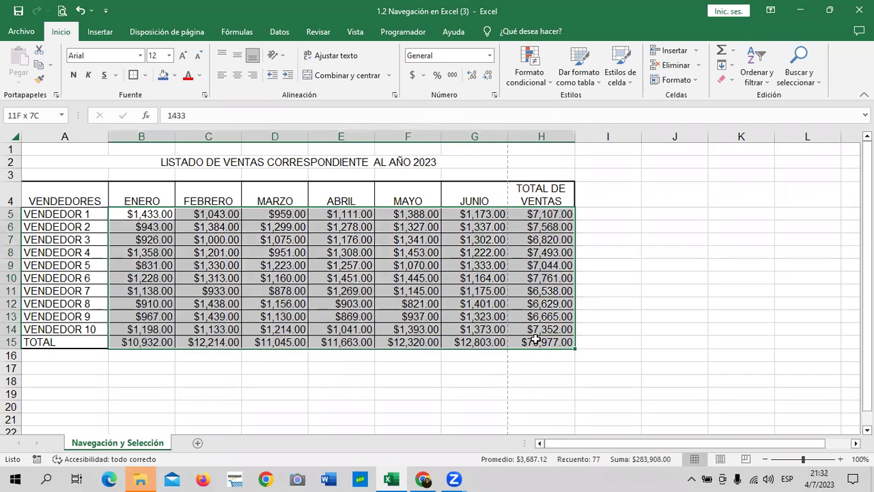
click(413, 75)
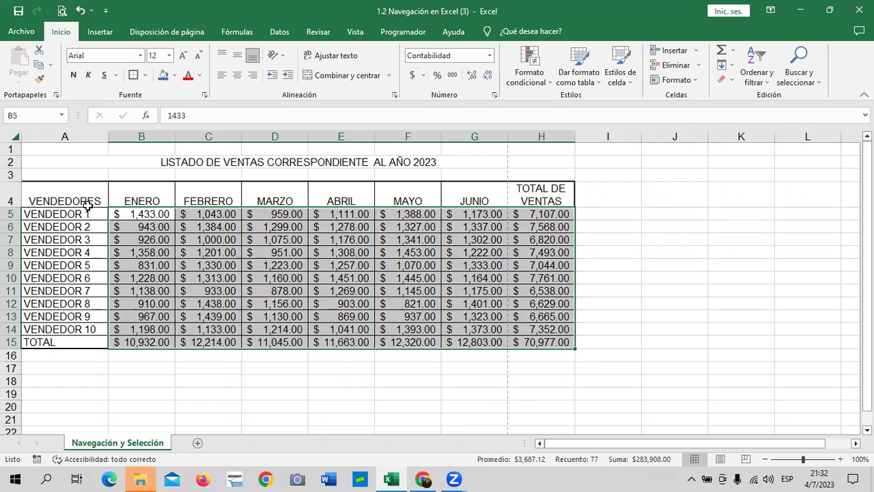
drag(587, 291, 591, 274)
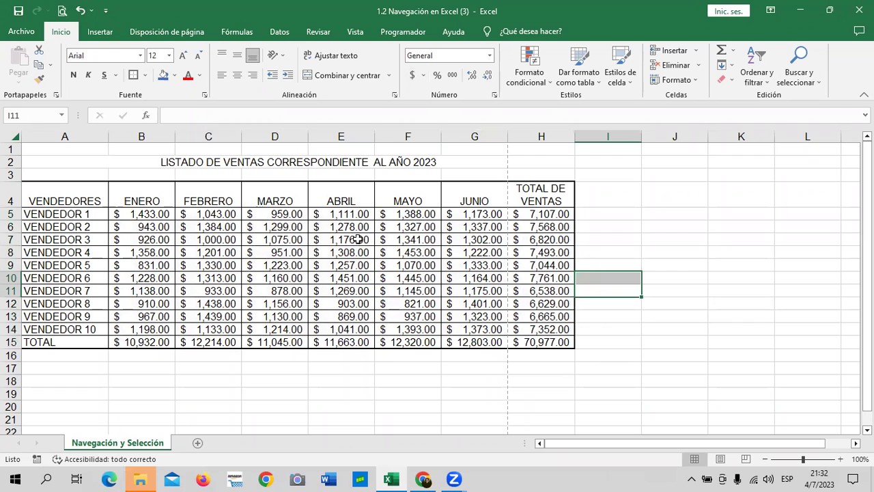
click(268, 215)
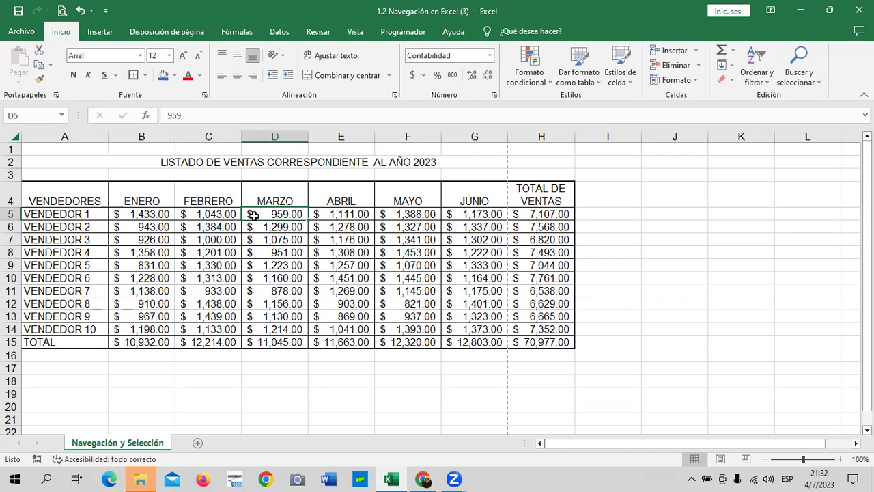
click(678, 316)
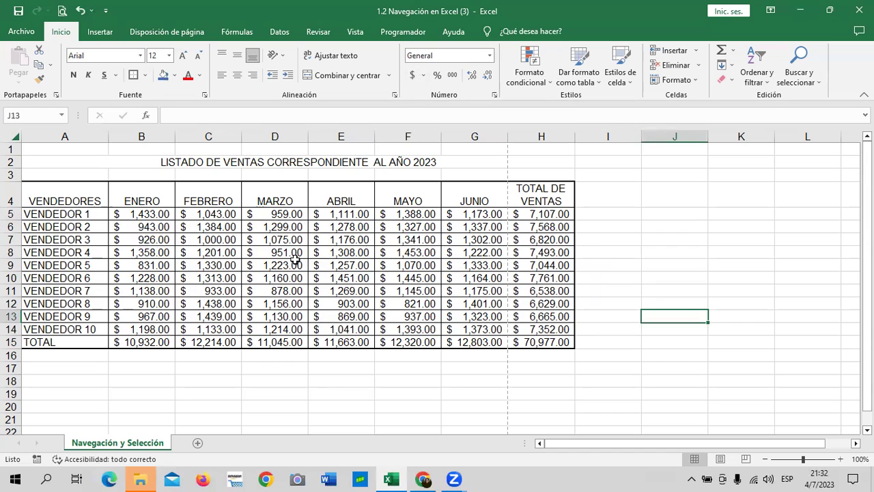
mouse_move(116, 214)
mouse_down()
mouse_move(268, 347)
mouse_move(540, 335)
mouse_move(555, 340)
mouse_move(548, 343)
mouse_up()
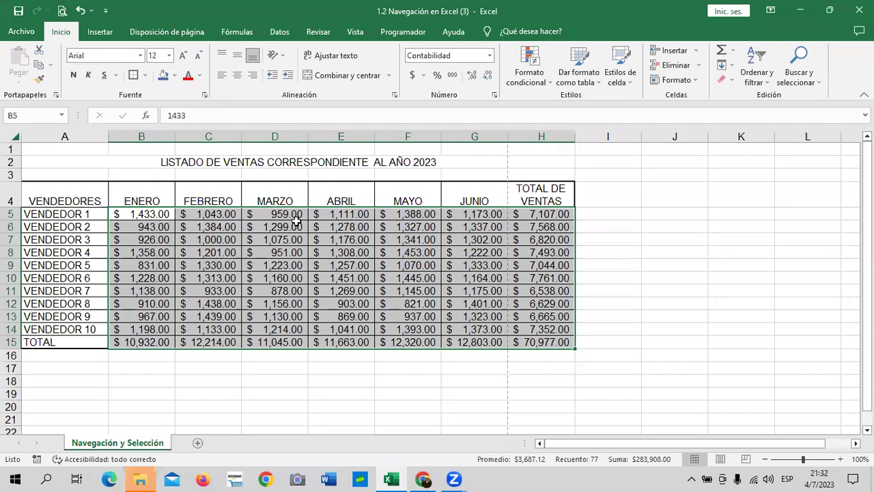
Step: Decrease decimals twice on B5:H15 so values show whole dollars like $ 70,977
click(689, 236)
mouse_move(133, 217)
mouse_down()
mouse_move(284, 335)
mouse_move(543, 343)
mouse_up()
click(488, 76)
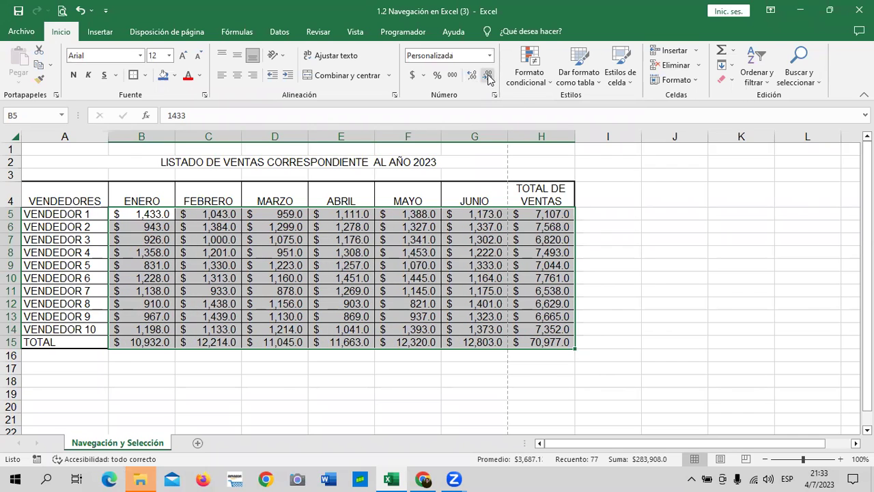
click(487, 77)
click(653, 366)
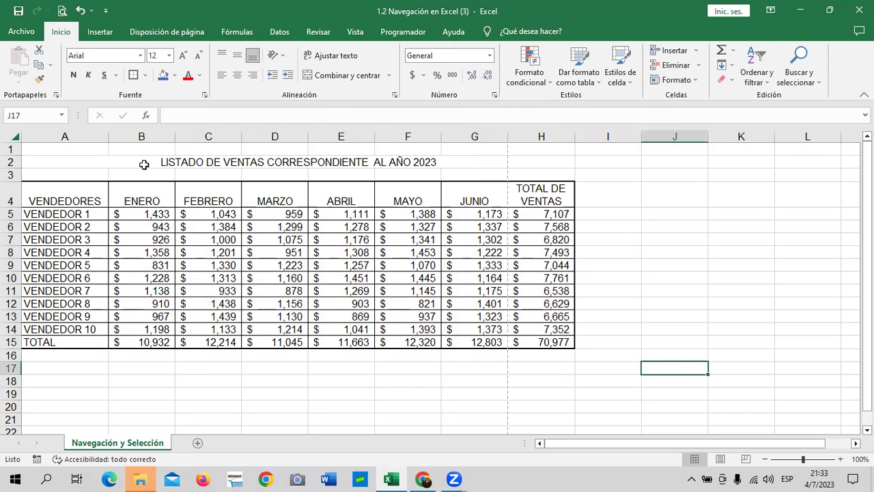
Step: Adjust the width of column I by dragging its header border
click(678, 235)
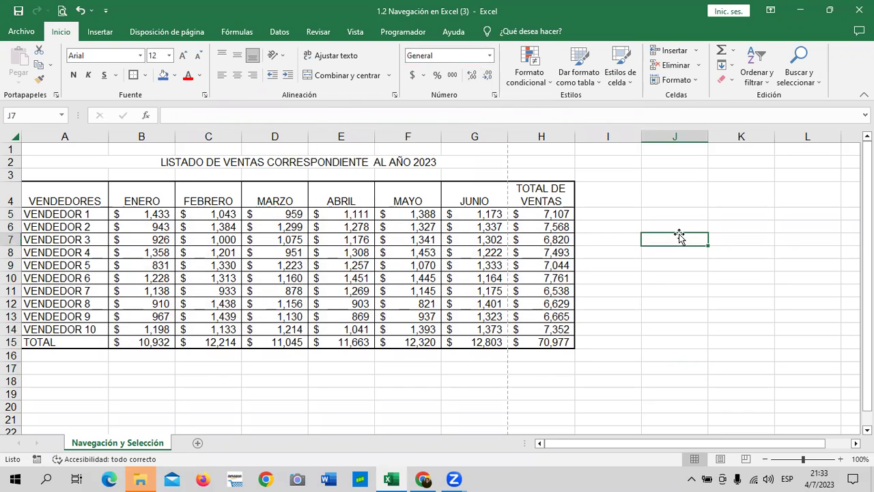
drag(640, 136, 763, 137)
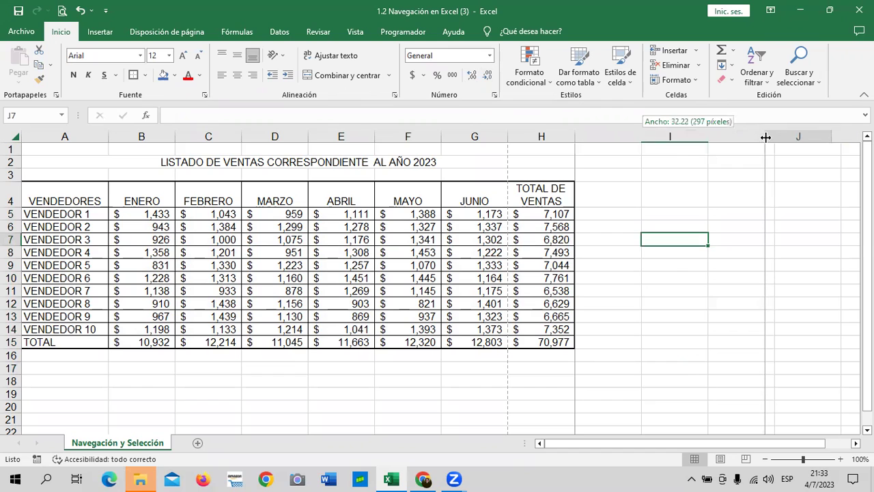
mouse_move(671, 147)
mouse_down()
mouse_move(615, 150)
mouse_move(603, 142)
mouse_up()
click(667, 191)
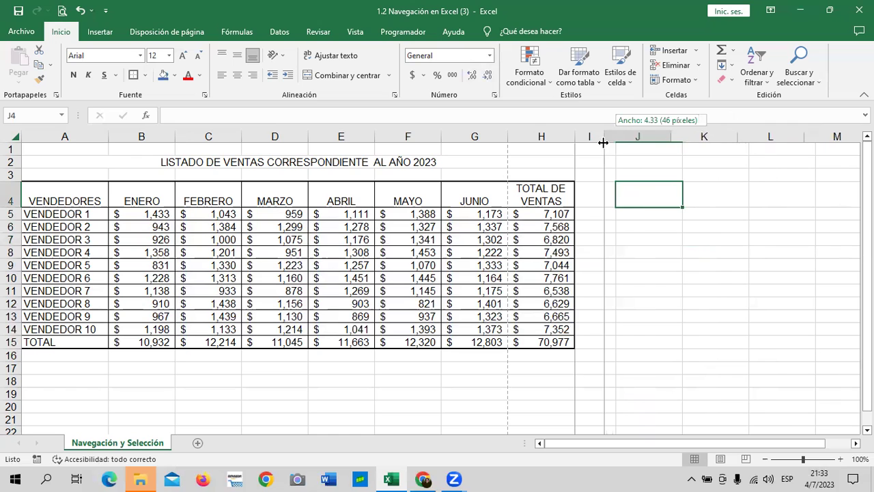
drag(603, 142, 621, 151)
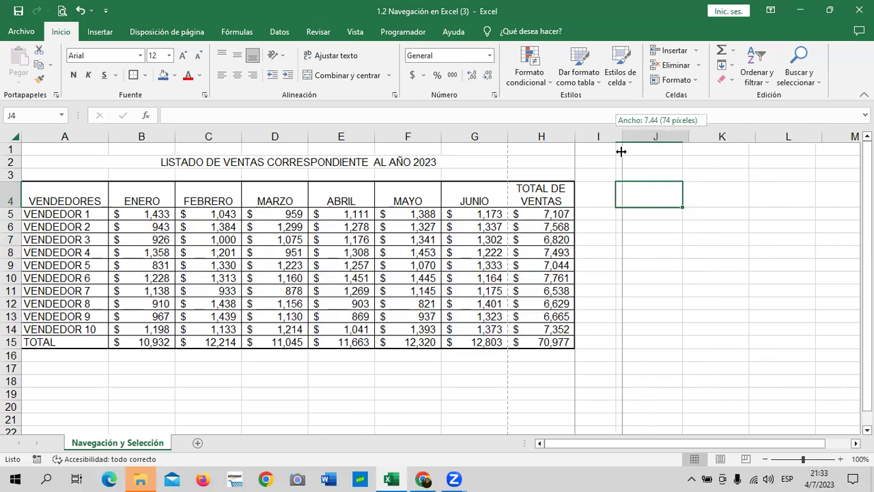
drag(621, 150, 631, 156)
click(662, 292)
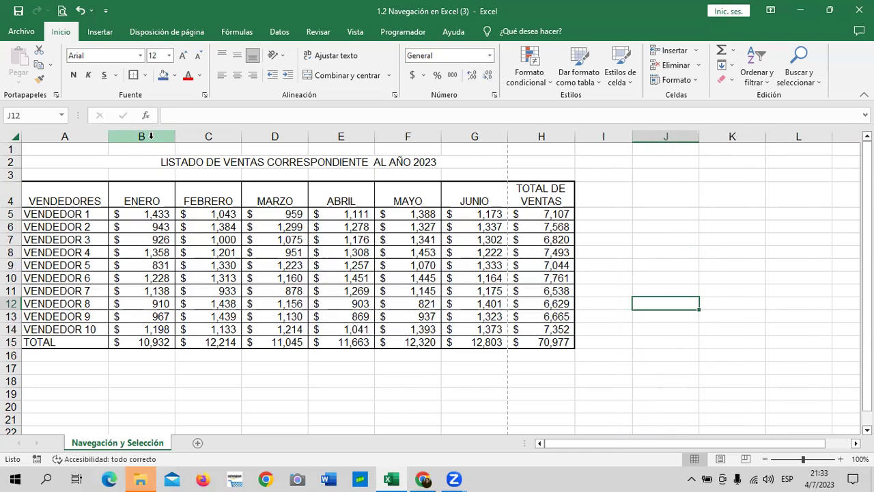
Step: Narrow the MARZO, JUNIO and MAYO columns
mouse_move(308, 137)
mouse_down()
mouse_move(282, 134)
mouse_move(289, 136)
mouse_up()
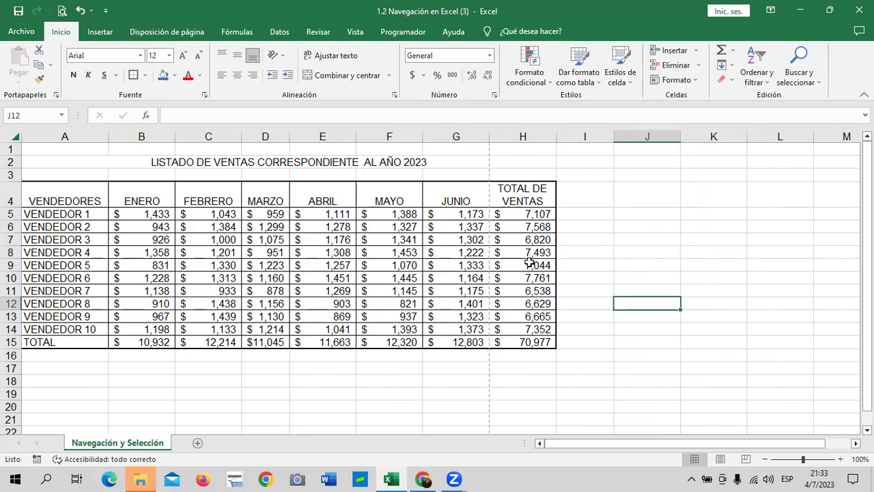
drag(489, 138, 474, 139)
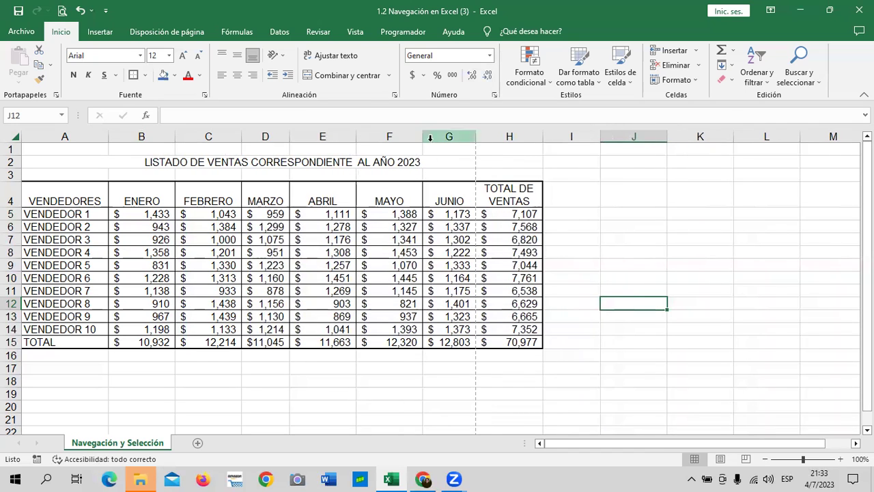
drag(422, 138, 412, 136)
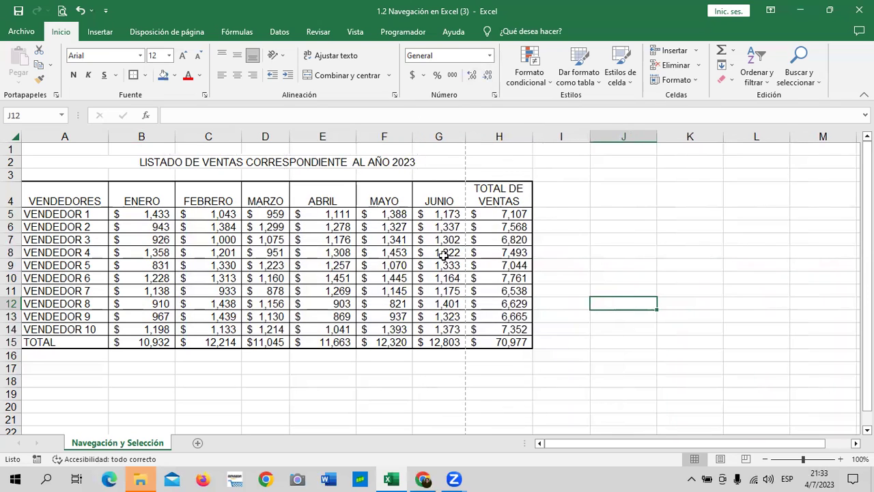
click(367, 409)
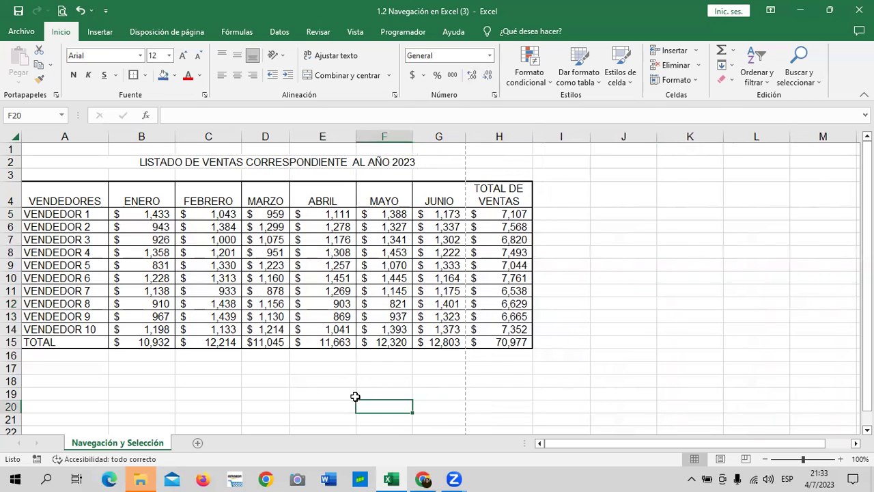
Step: Select columns B through H of the sales table
click(145, 135)
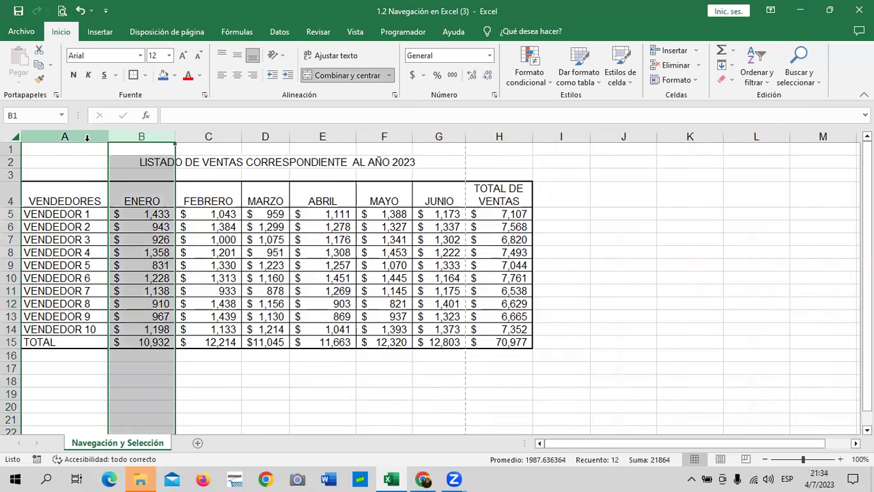
click(267, 305)
drag(139, 135, 518, 140)
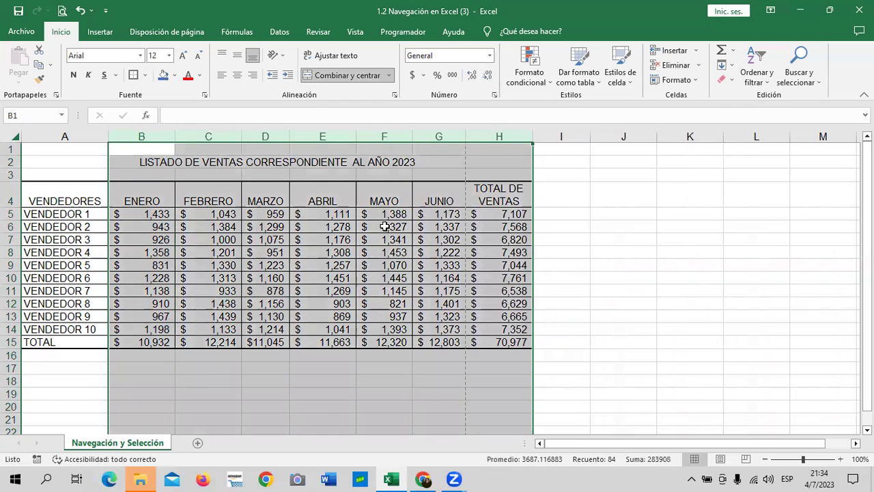
click(666, 266)
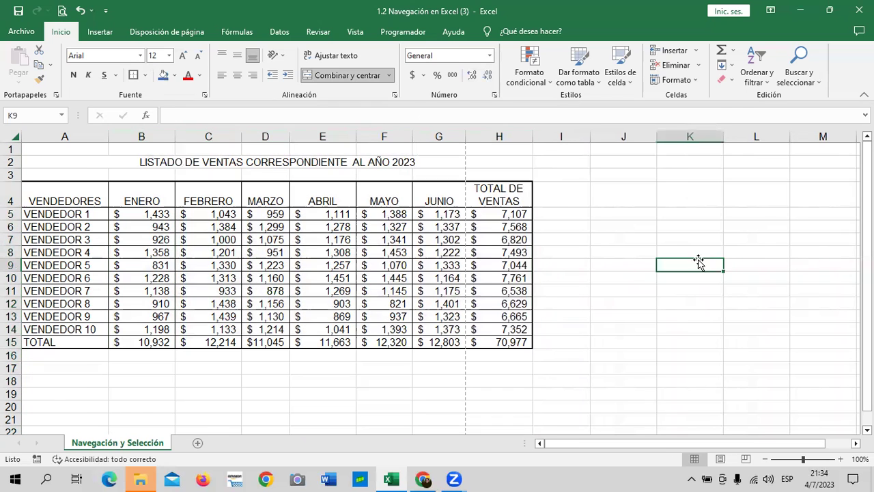
click(153, 132)
click(143, 161)
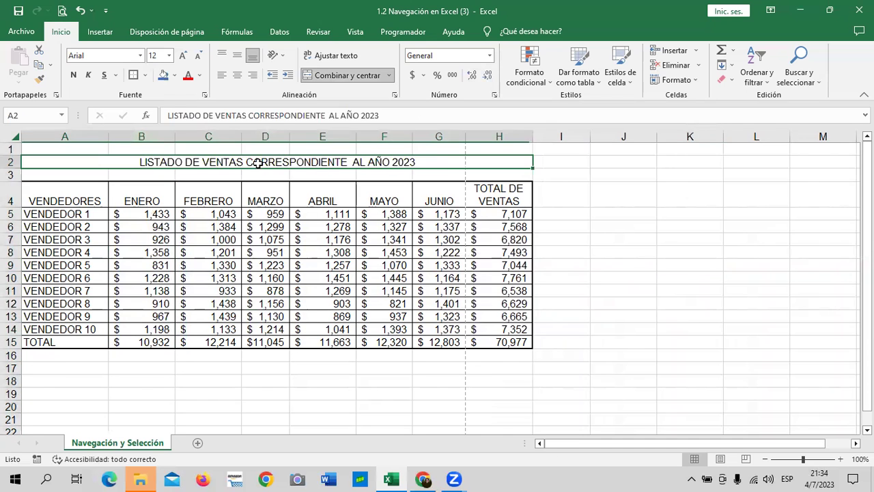
mouse_move(144, 149)
mouse_down()
mouse_move(241, 153)
mouse_move(505, 381)
mouse_up()
click(624, 290)
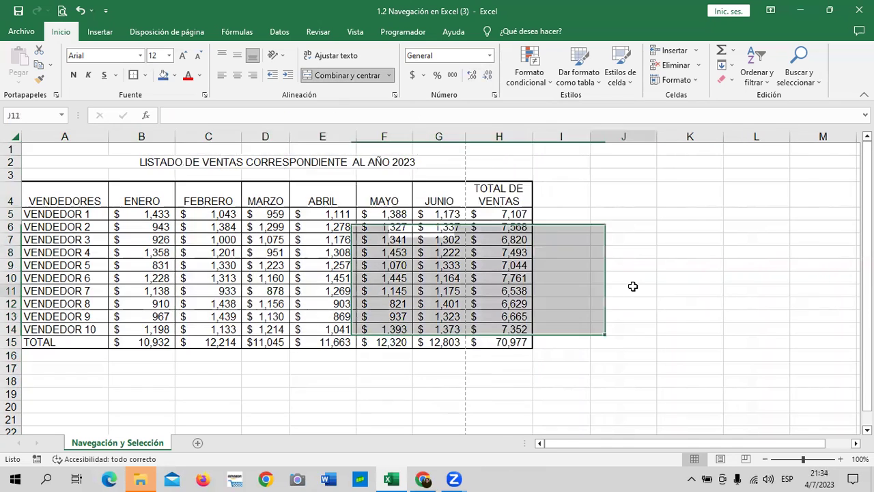
drag(128, 131, 323, 136)
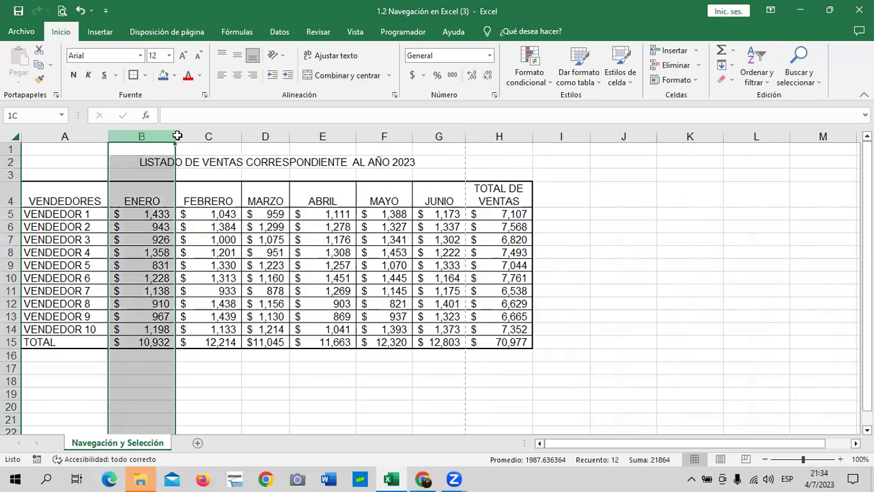
drag(323, 137, 499, 136)
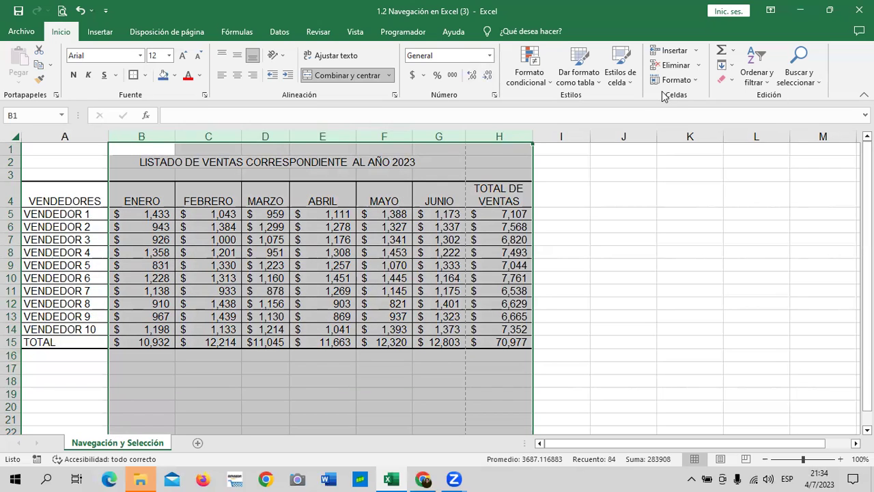
click(695, 79)
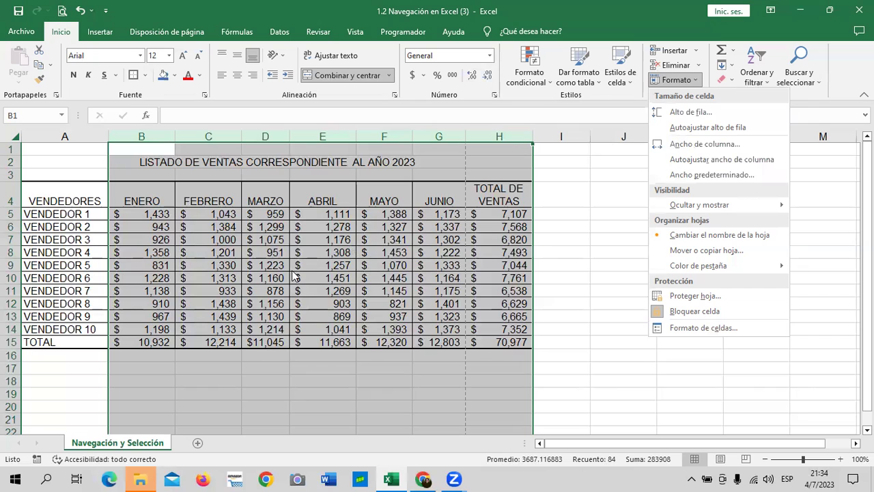
Step: Give the selected columns B:H an Ancho de columna of 9
right_click(266, 200)
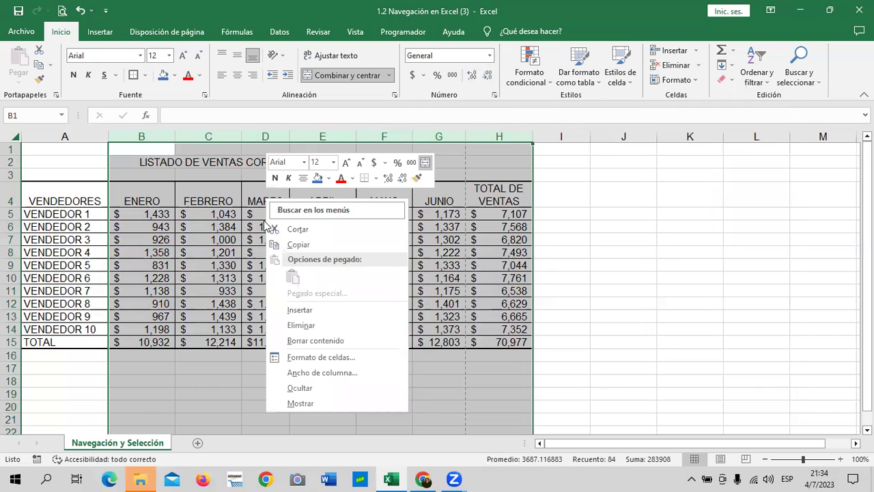
right_click(426, 194)
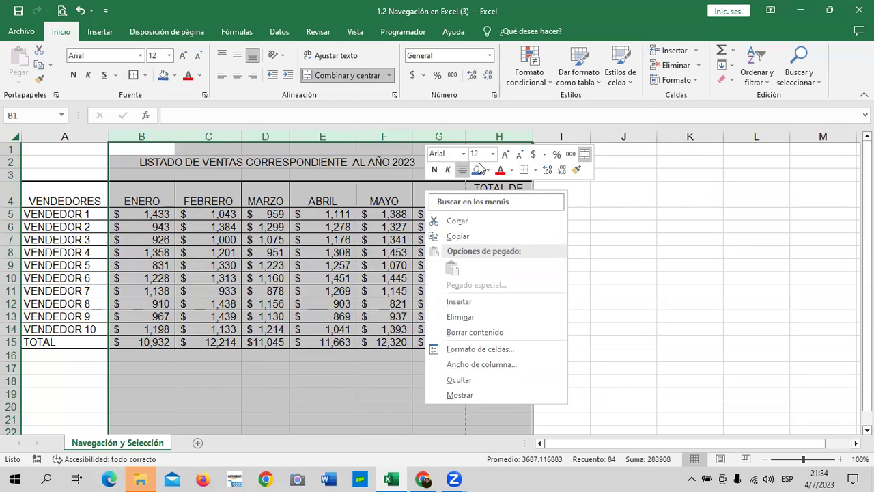
click(494, 365)
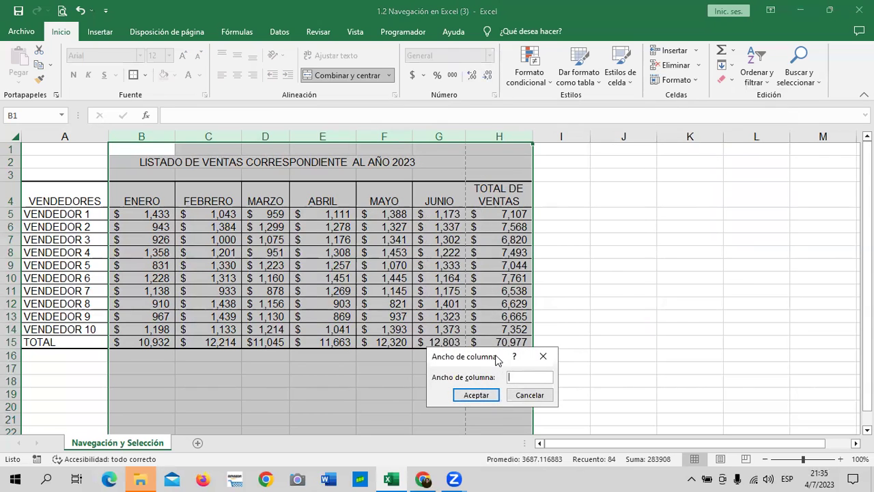
drag(498, 358, 591, 211)
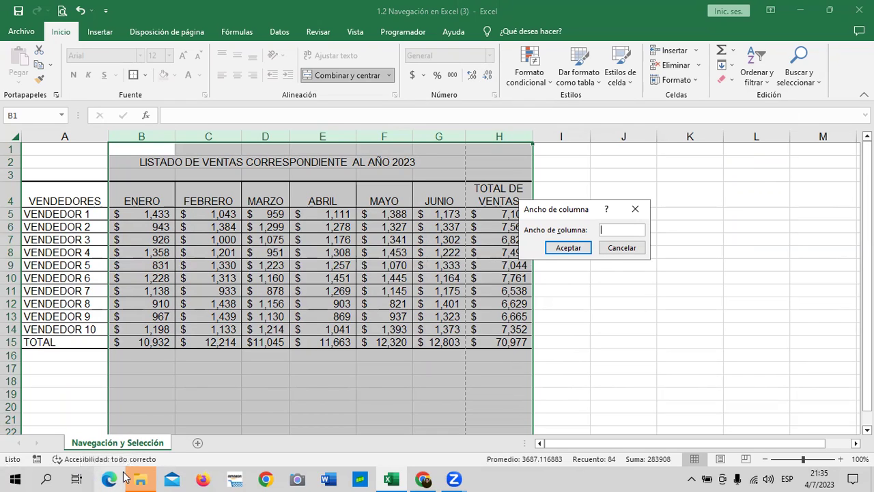
text(9)
key(Return)
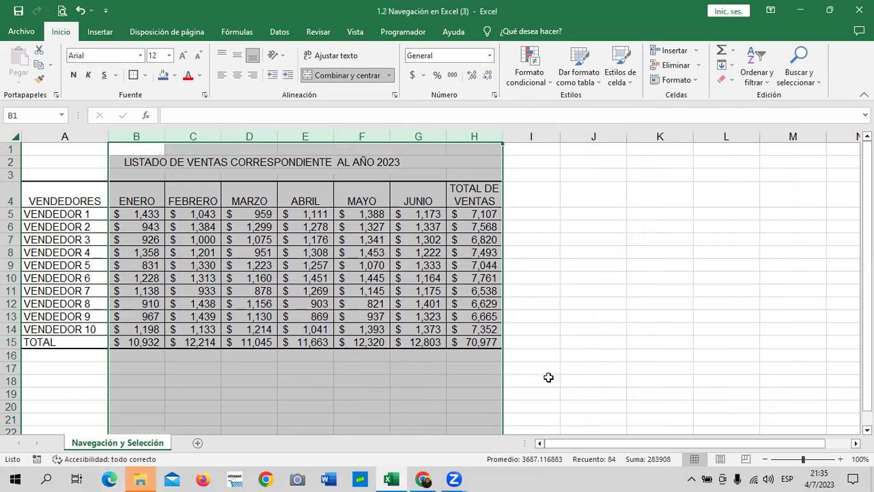
click(614, 318)
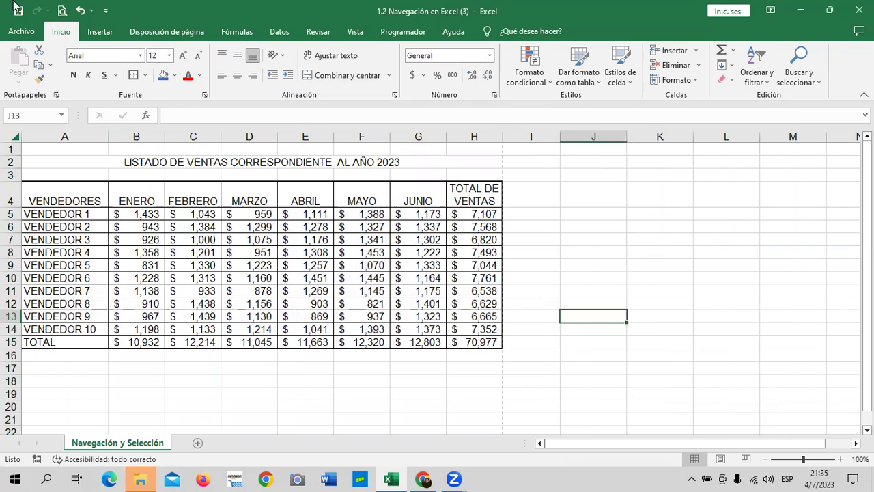
Step: In print preview, show the margin lines and drag the left margin slightly
click(62, 10)
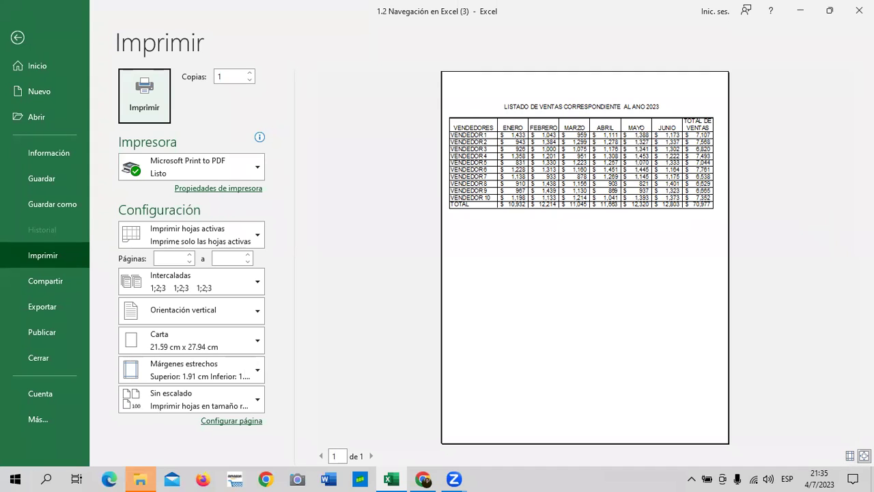
click(849, 456)
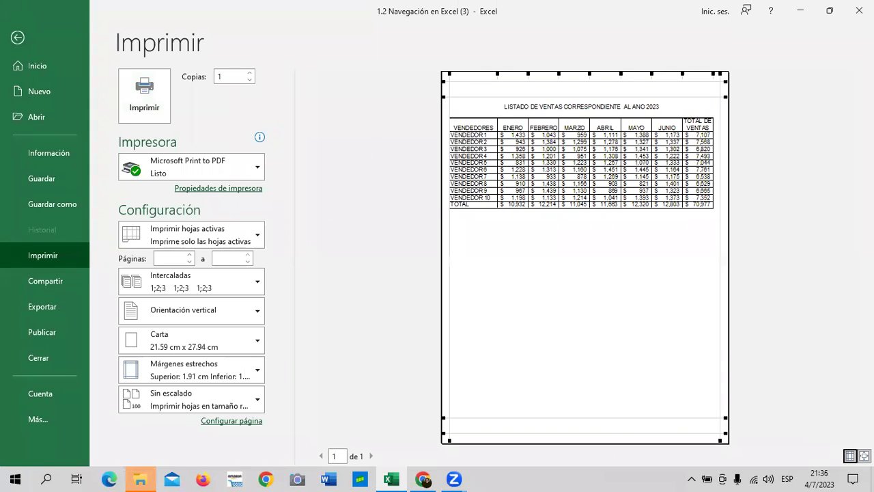
click(849, 456)
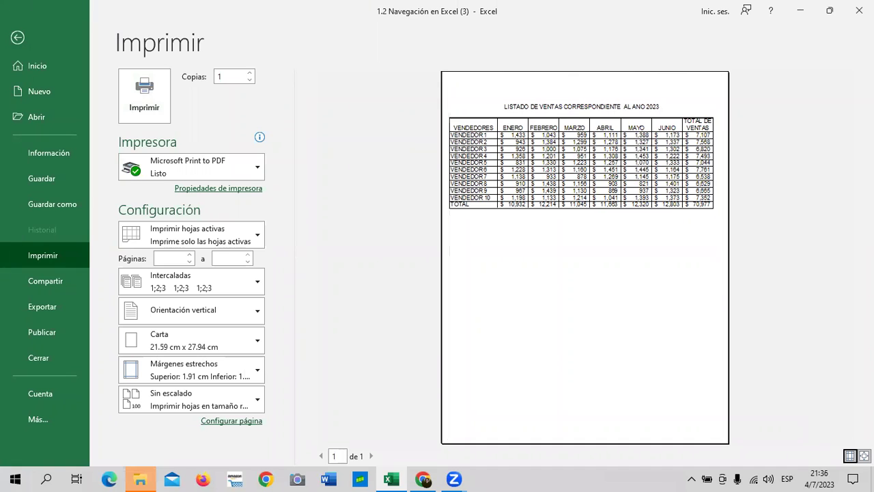
click(849, 456)
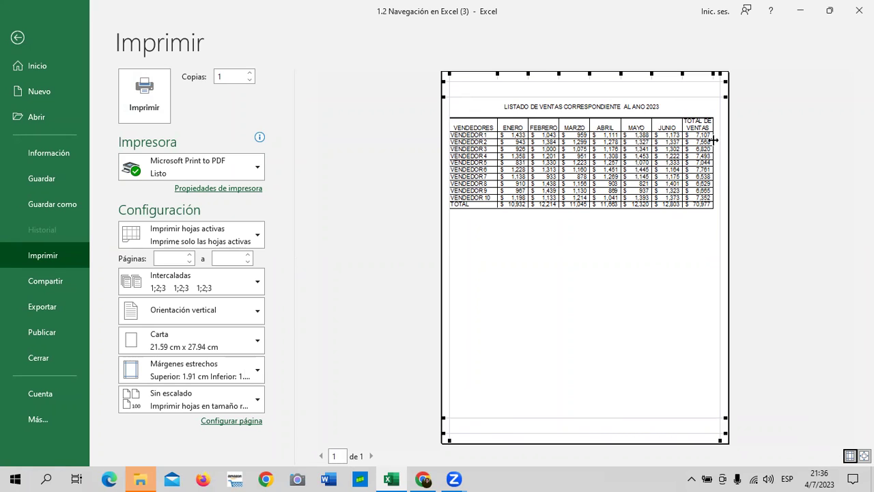
drag(450, 268, 452, 267)
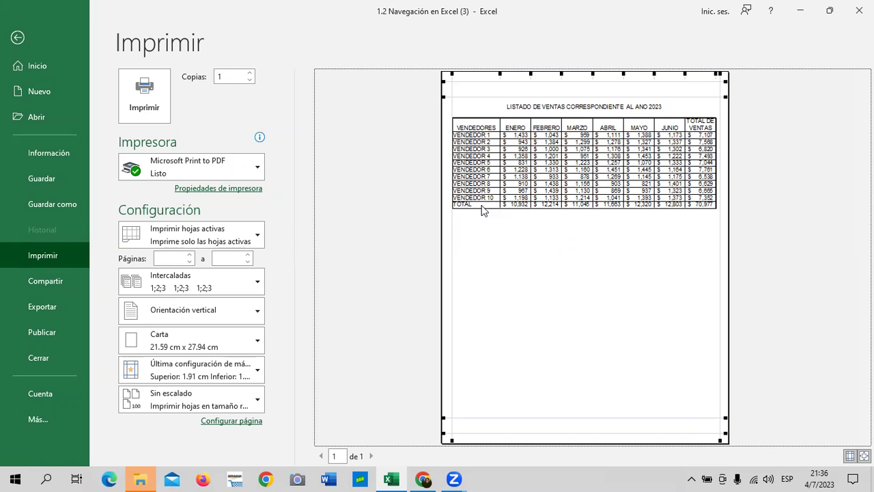
drag(452, 229, 449, 227)
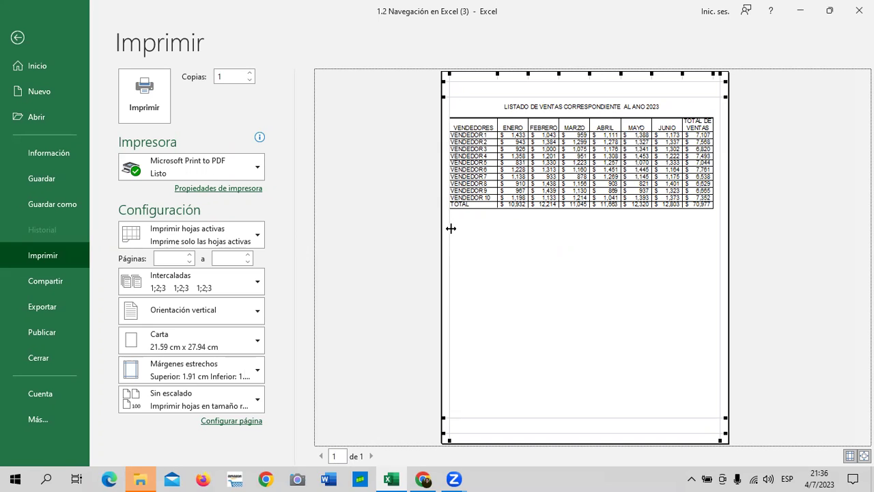
drag(450, 224, 453, 224)
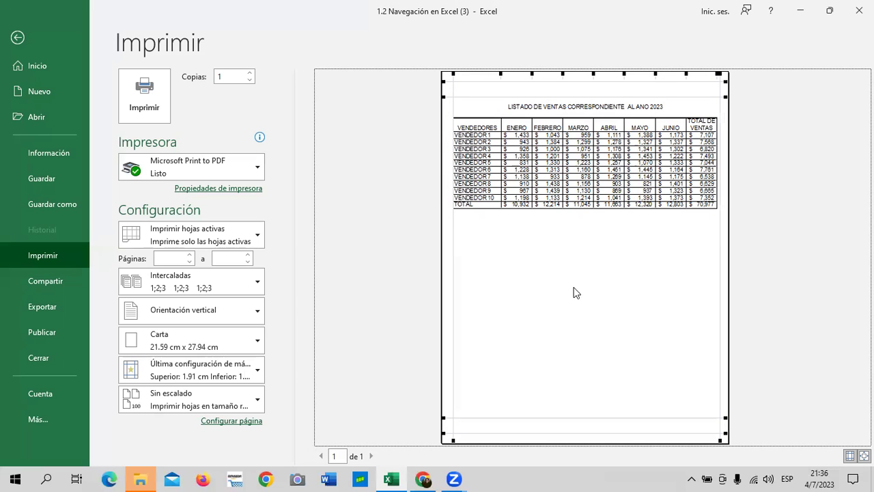
click(17, 38)
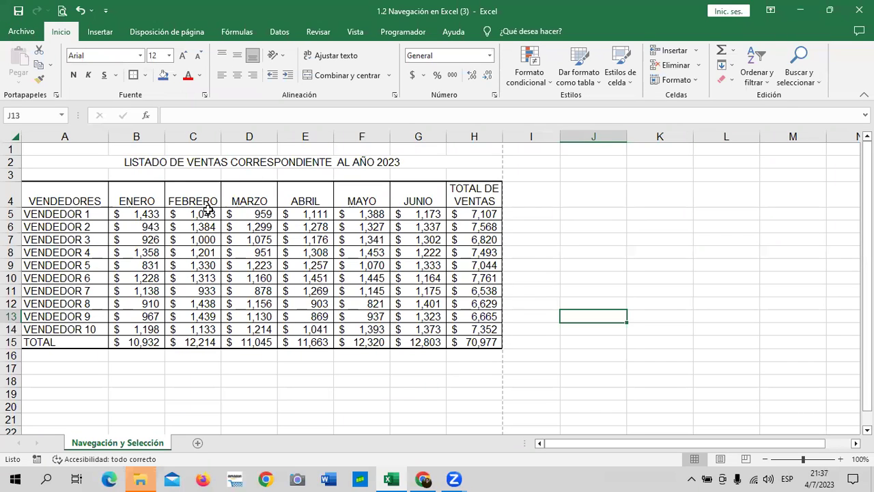
Step: Scroll through the sheet and select the title together with the sales table
scroll(252, 264, down, 1)
scroll(252, 265, up, 1)
scroll(211, 271, down, 3)
scroll(210, 271, down, 3)
scroll(210, 271, down, 2)
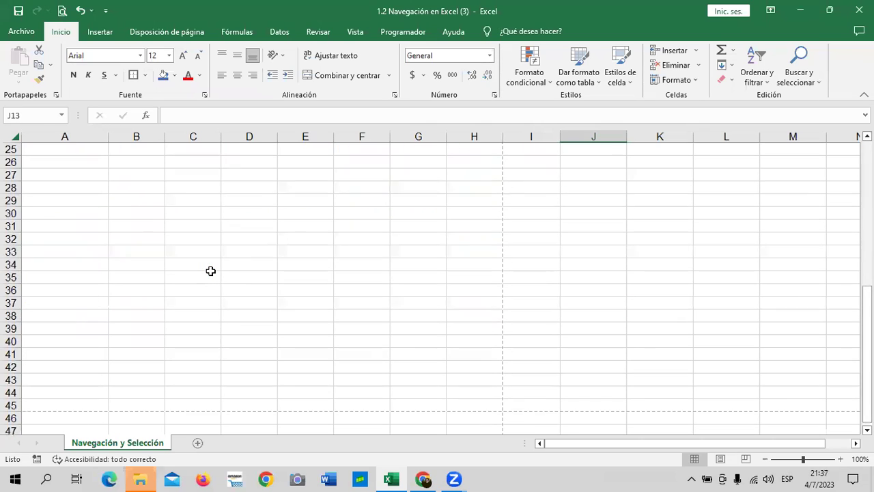
scroll(209, 269, up, 3)
scroll(209, 270, up, 1)
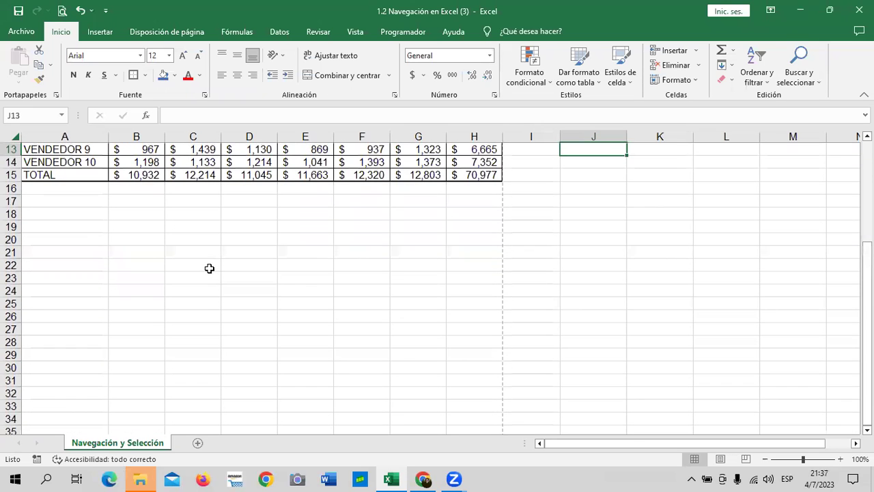
scroll(208, 267, down, 3)
scroll(207, 267, down, 2)
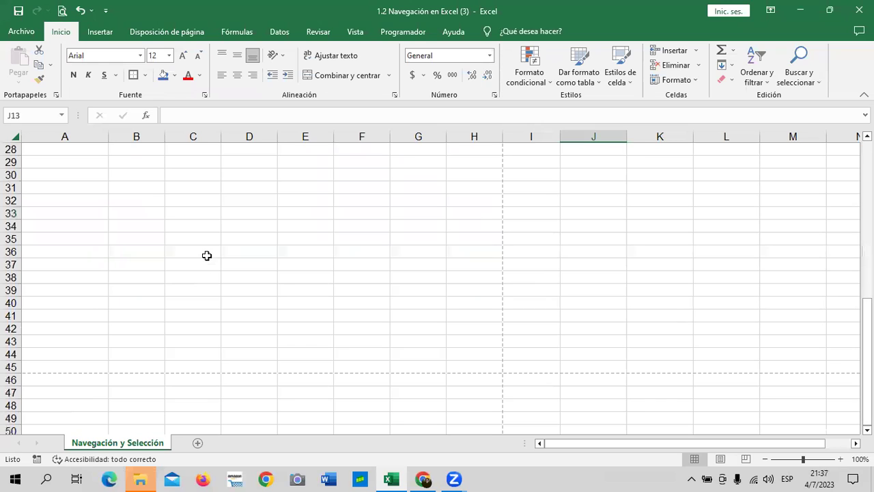
scroll(232, 308, up, 4)
scroll(236, 300, up, 5)
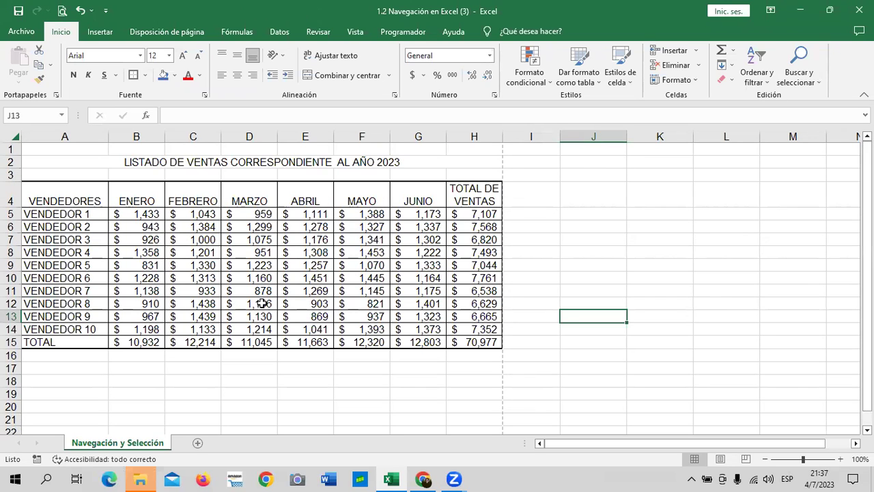
drag(143, 161, 245, 341)
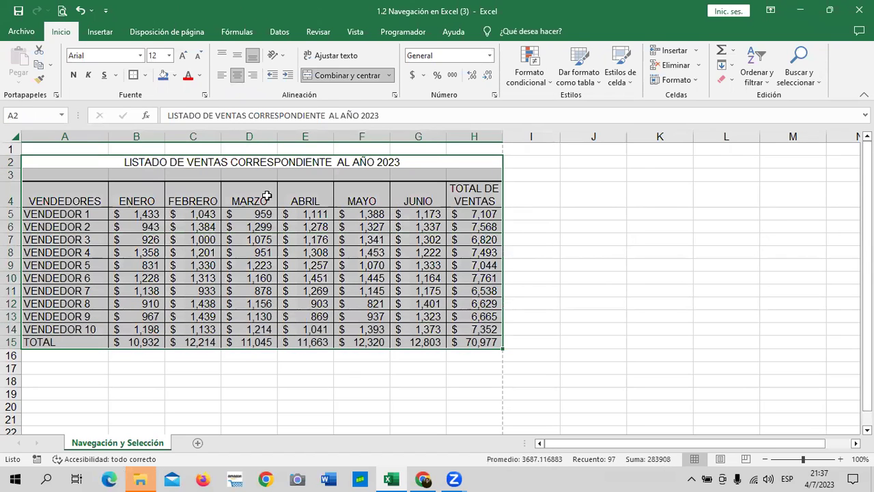
click(662, 290)
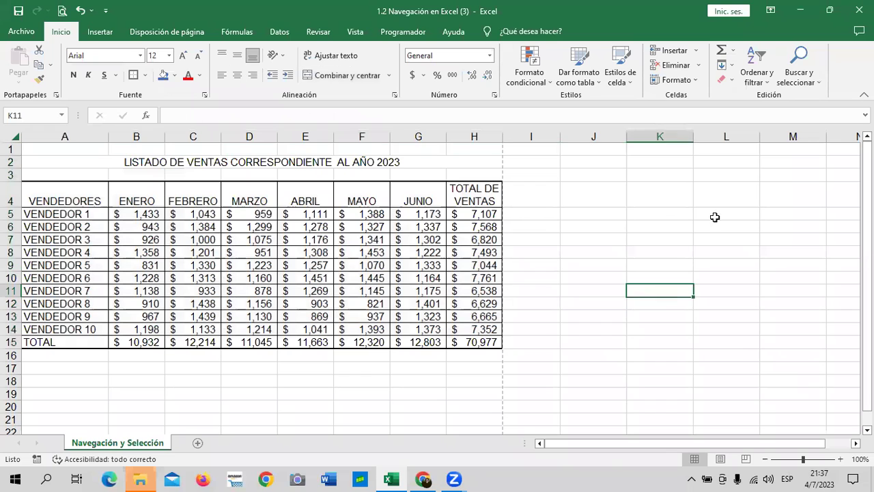
Step: Insert four blank rows at rows 1–4, moving the title to row 6
drag(8, 195, 10, 146)
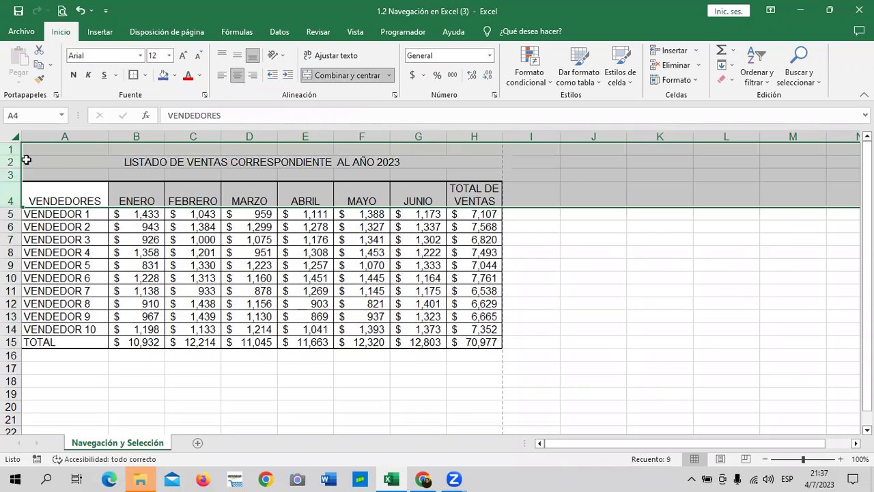
right_click(73, 158)
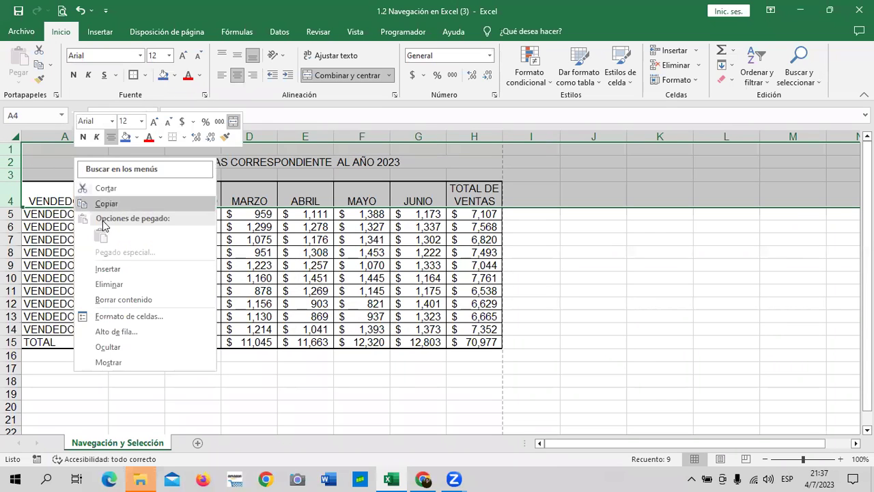
click(137, 268)
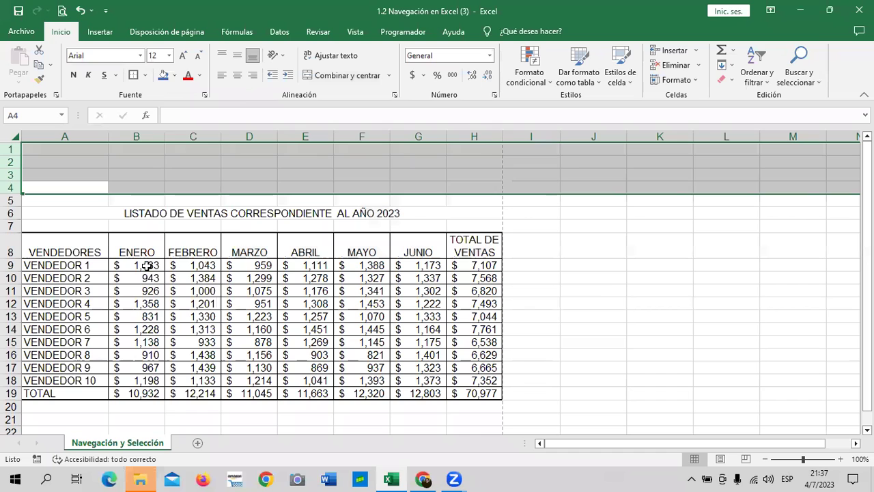
click(614, 280)
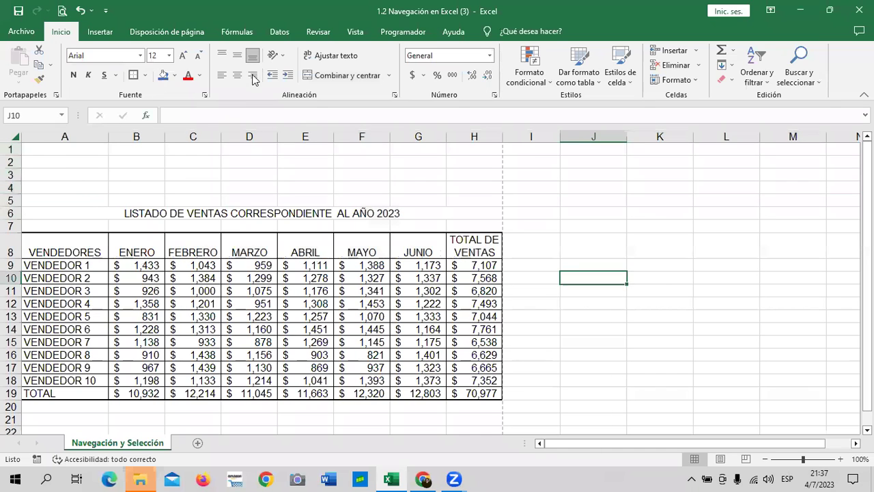
click(62, 11)
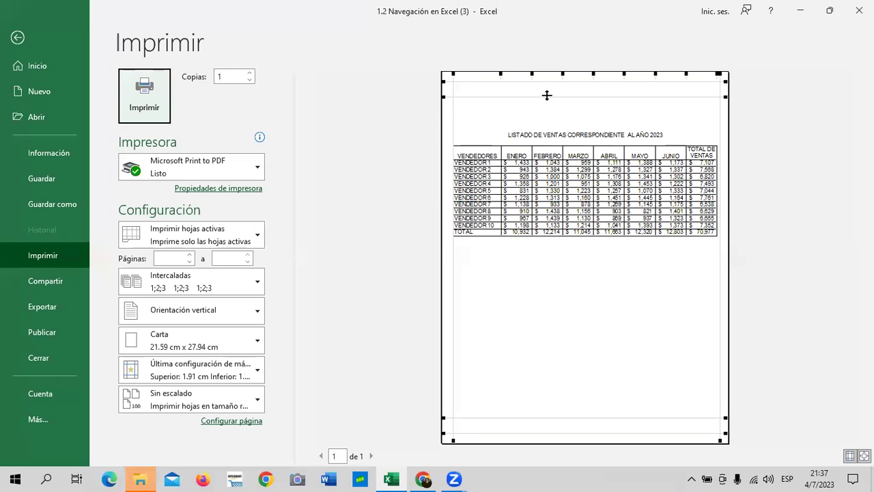
click(15, 36)
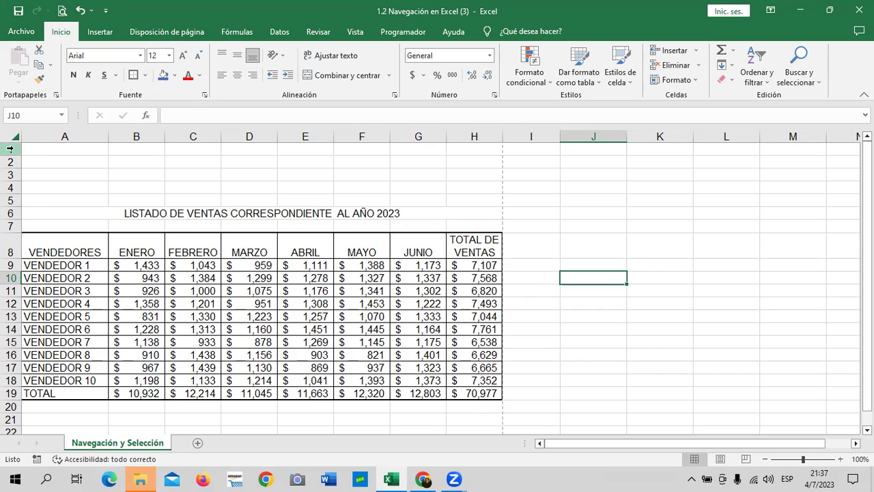
drag(9, 149, 6, 174)
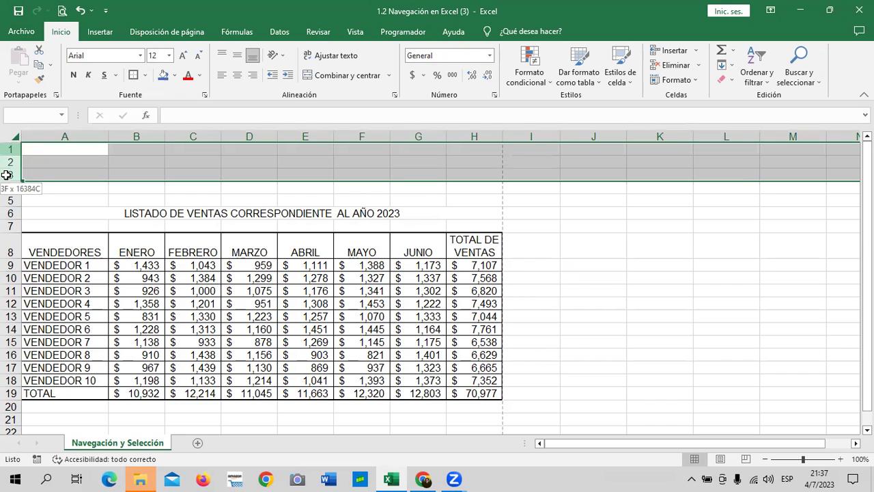
right_click(126, 158)
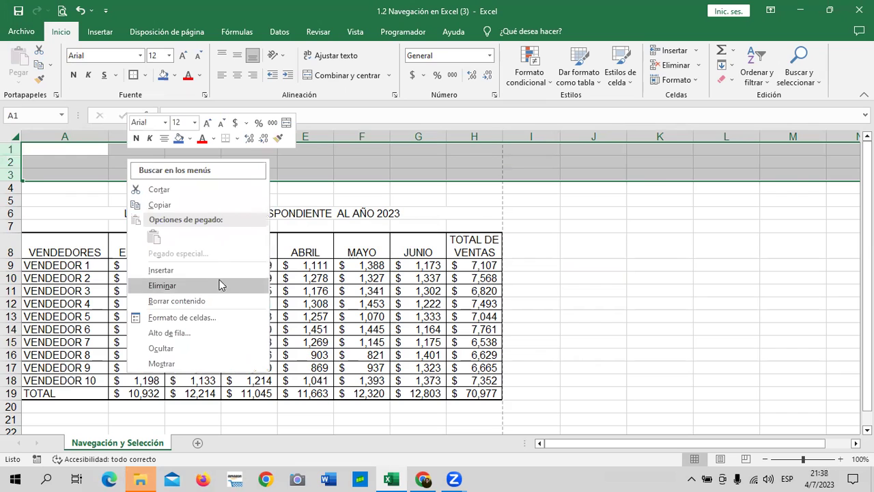
click(204, 285)
click(610, 239)
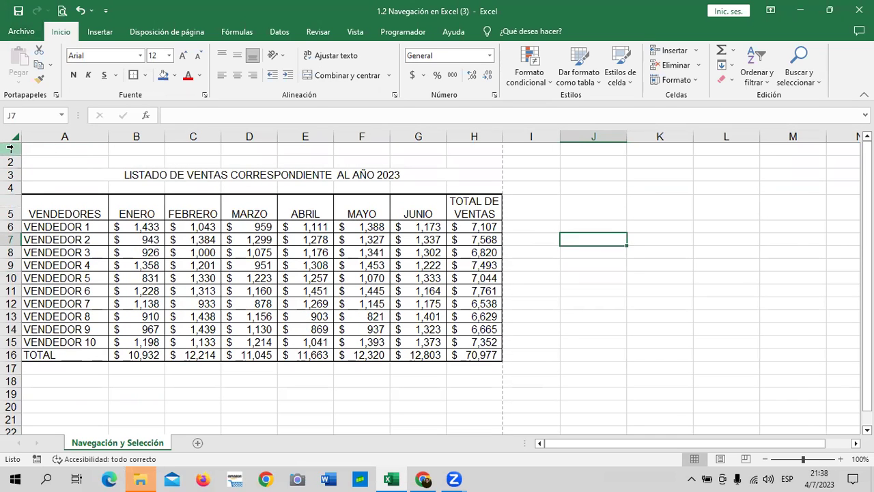
drag(10, 148, 7, 175)
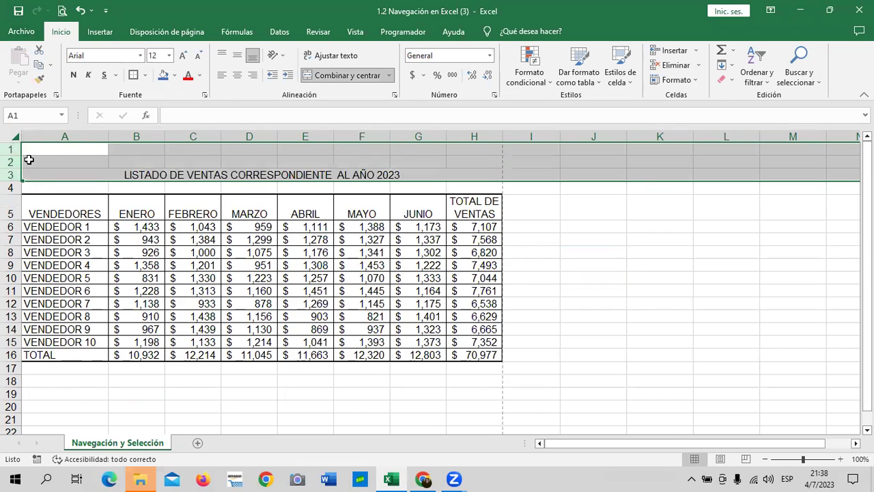
right_click(11, 160)
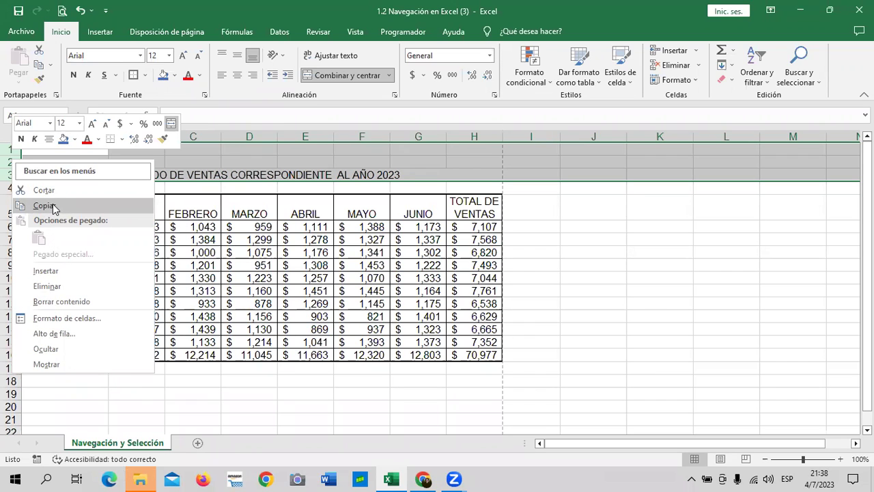
click(72, 270)
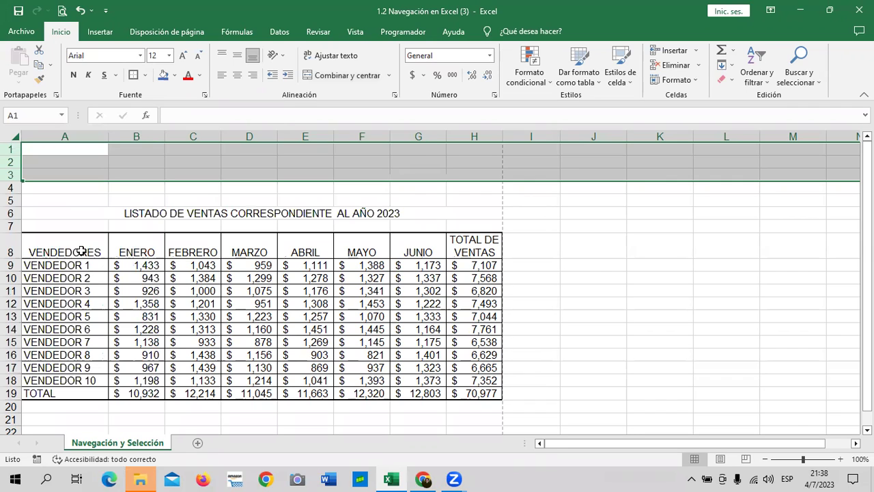
click(561, 245)
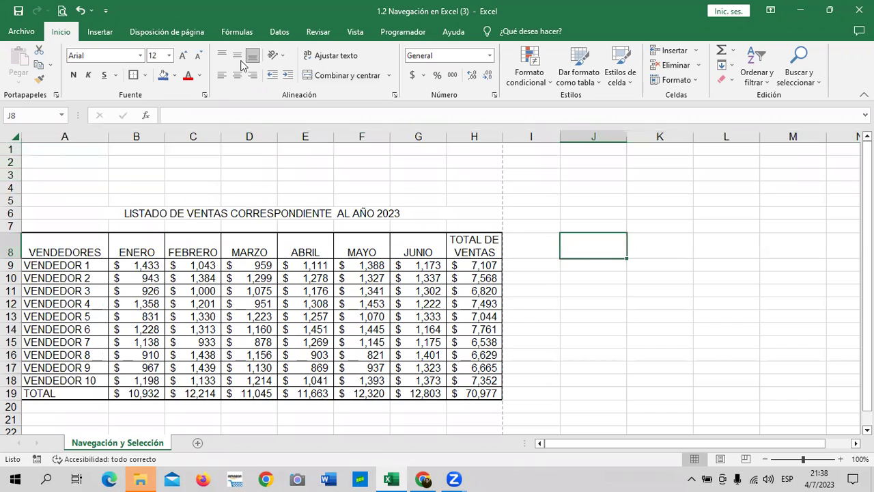
click(62, 10)
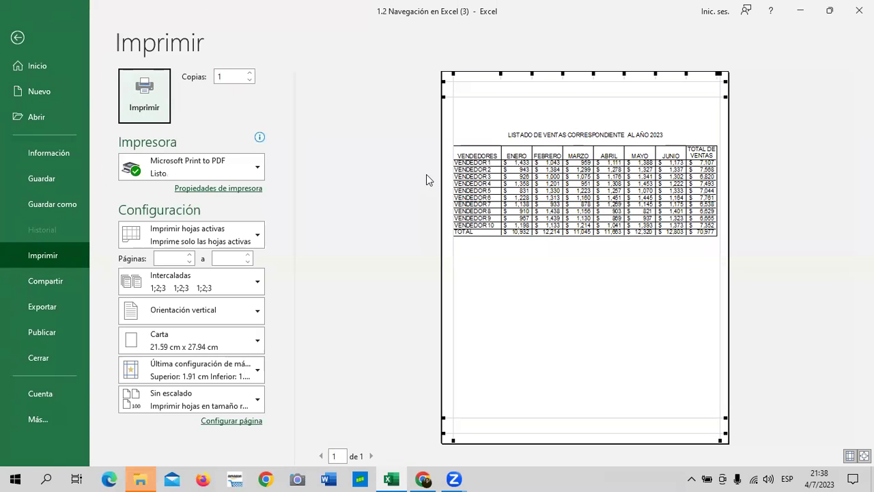
click(17, 39)
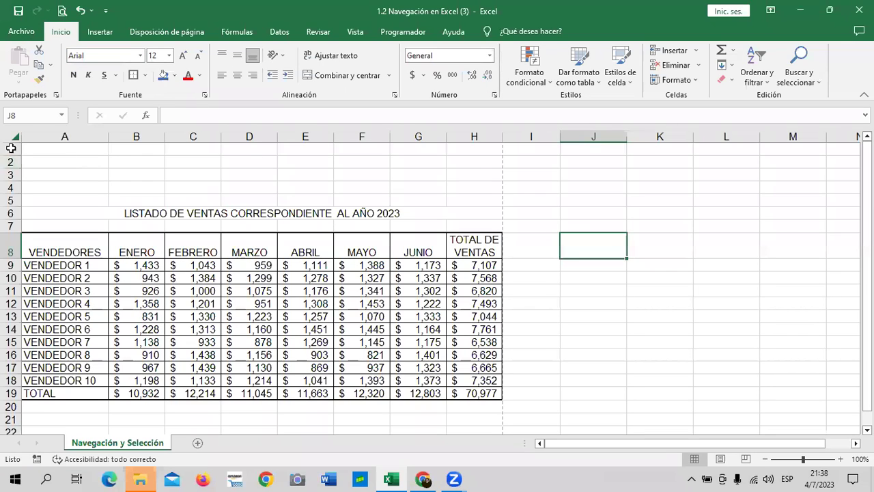
Step: Insert four more blank rows at rows 1–4, moving the title to row 10
drag(11, 148, 10, 189)
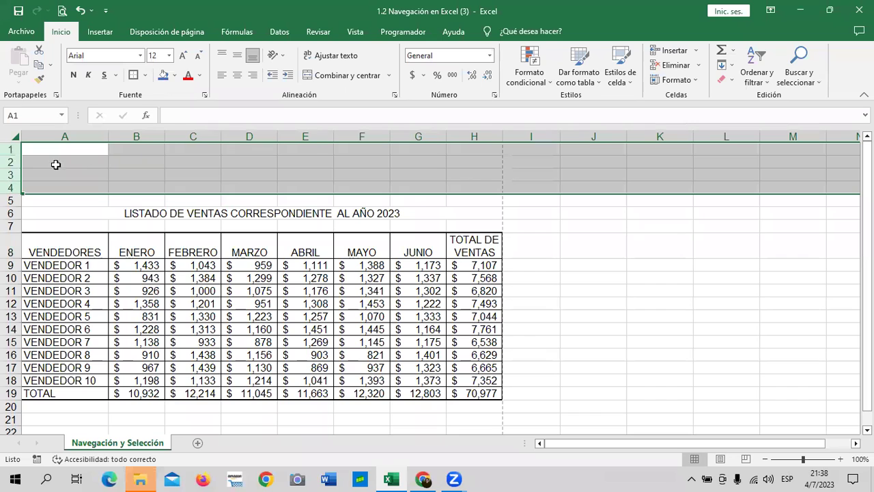
right_click(11, 161)
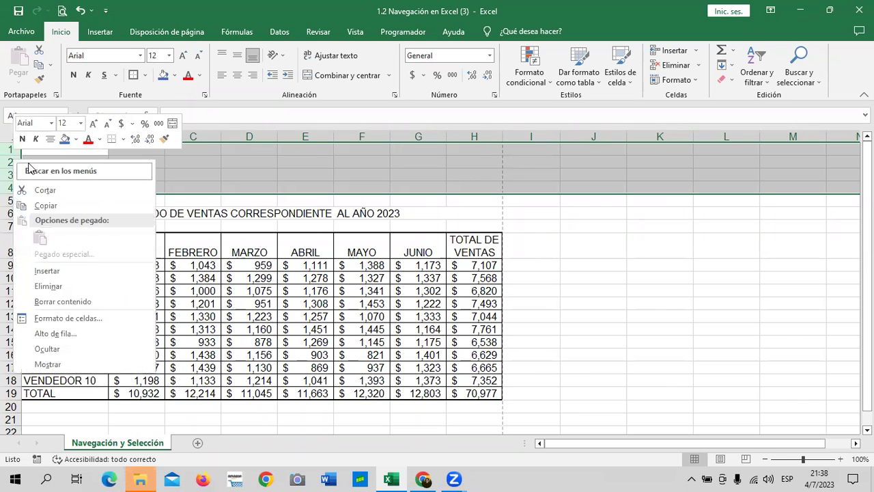
click(75, 271)
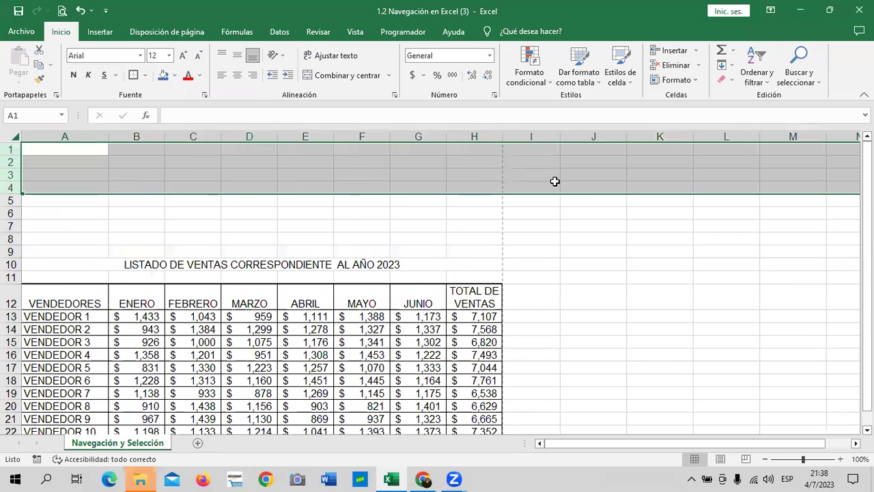
click(615, 211)
Step: Check the print preview, then return to the sheet and select row 1
click(63, 10)
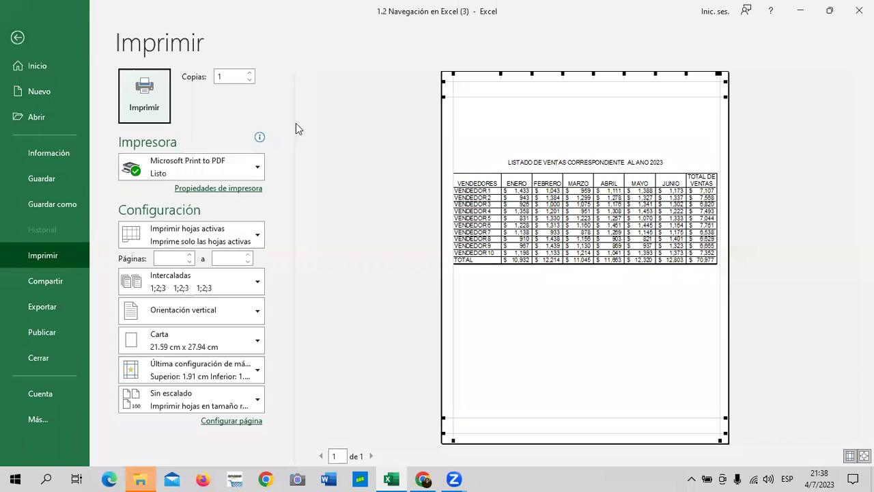
click(29, 32)
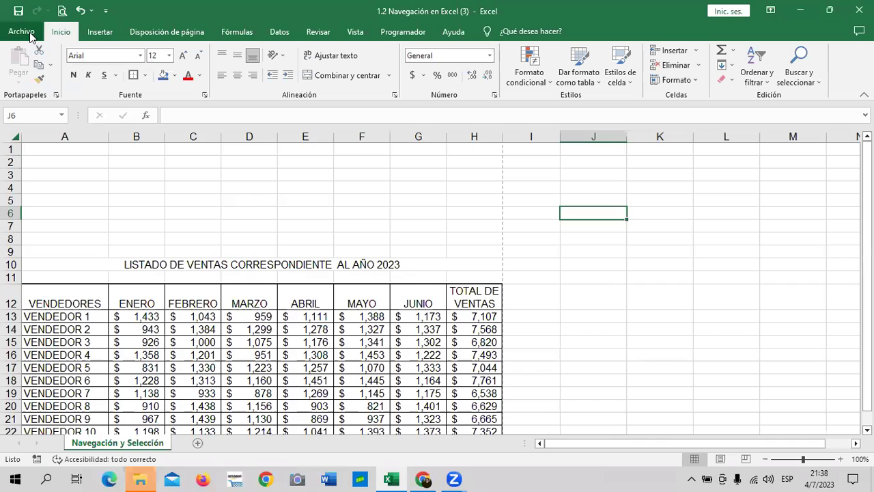
click(7, 148)
Step: Delete the empty rows 1–5 with Ctrl+minus so the sales title moves up to row 5
drag(7, 147, 7, 201)
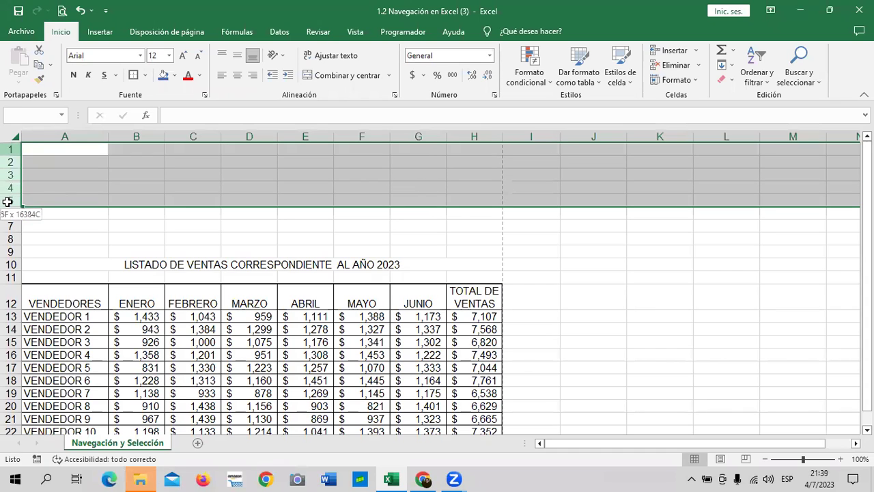
right_click(10, 167)
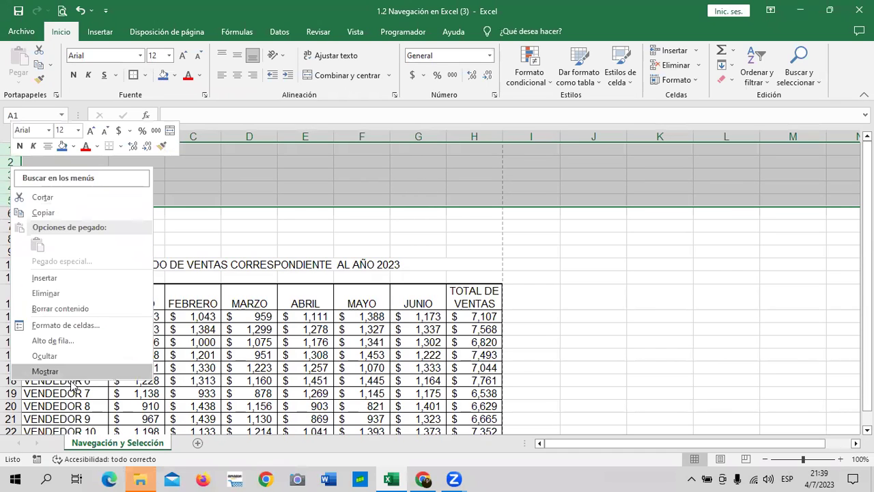
key(Escape)
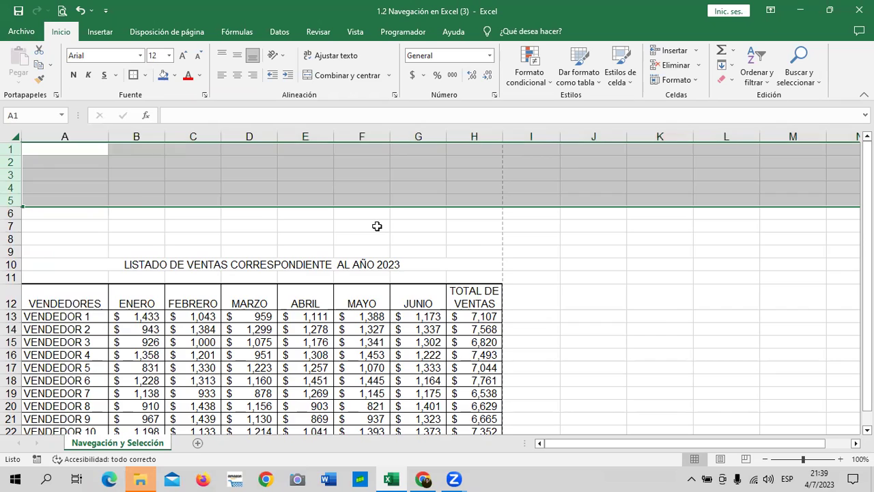
key(ctrl+minus)
click(662, 265)
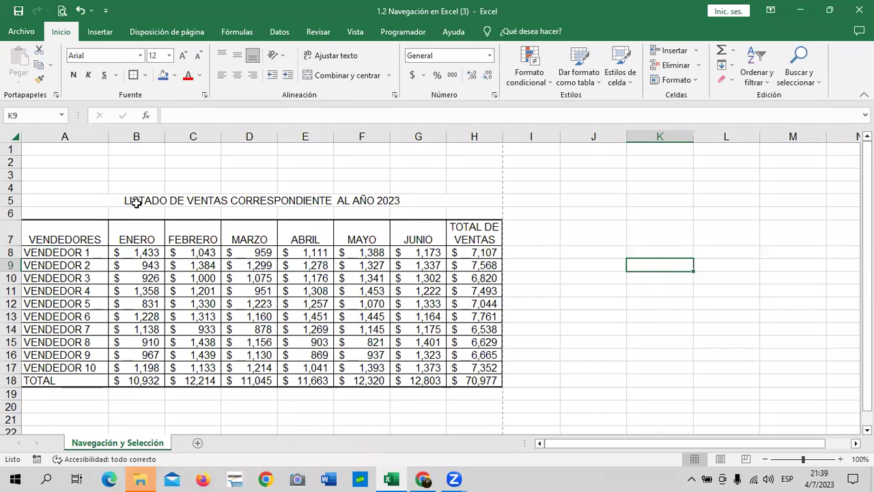
drag(136, 202, 314, 394)
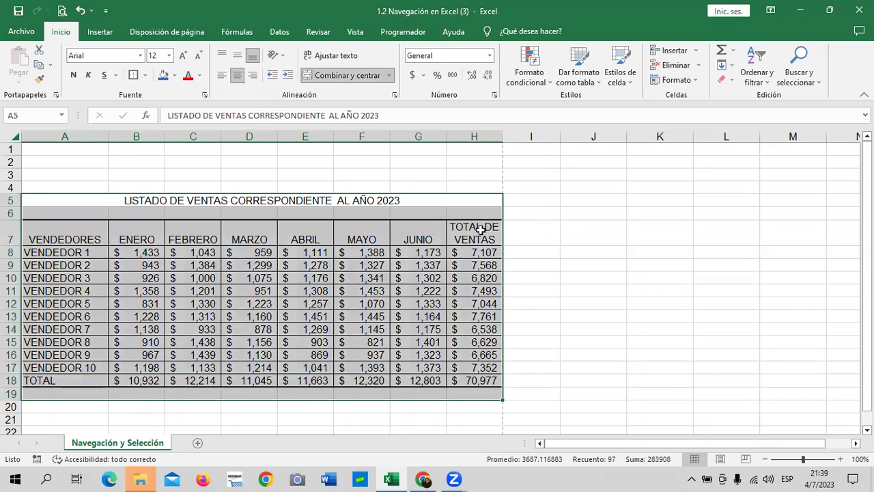
click(582, 300)
click(588, 198)
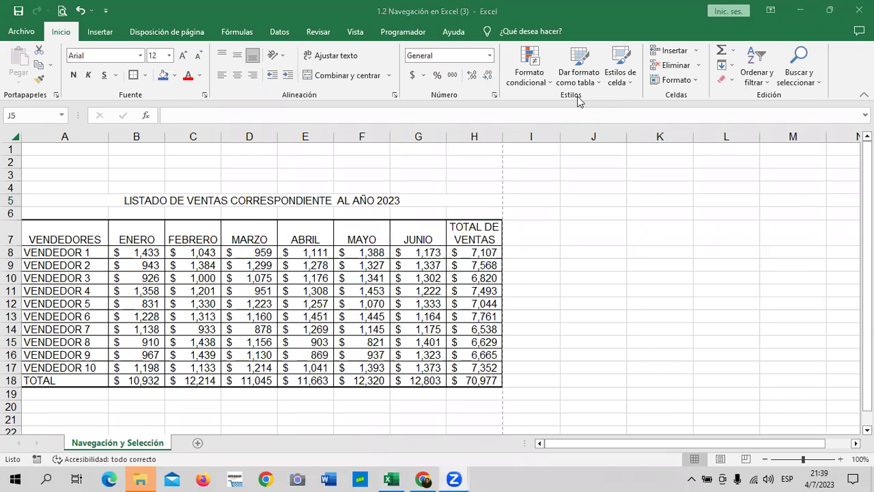
click(561, 206)
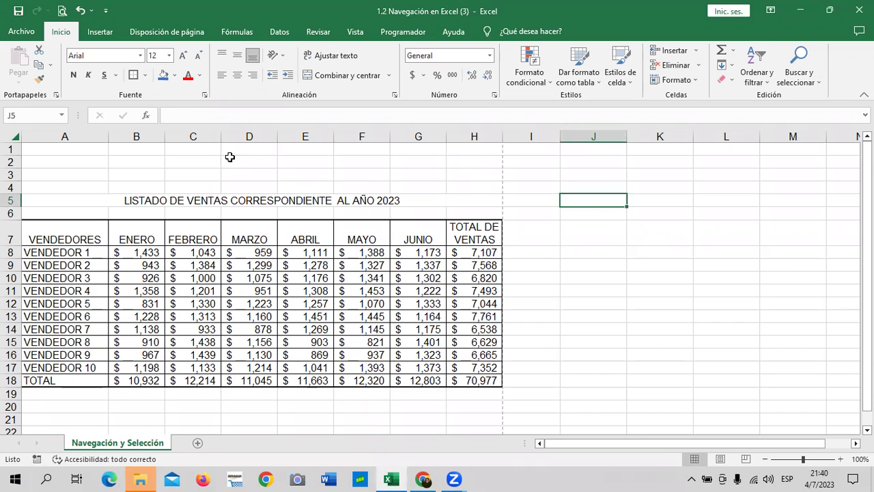
Step: Apply the Estrecho (narrow) margin preset from Disposición de página's Márgenes list
click(166, 34)
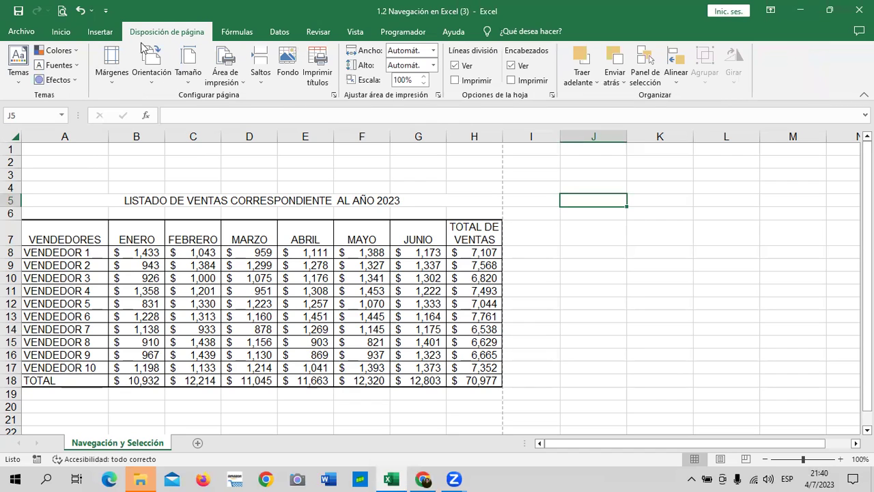
click(109, 82)
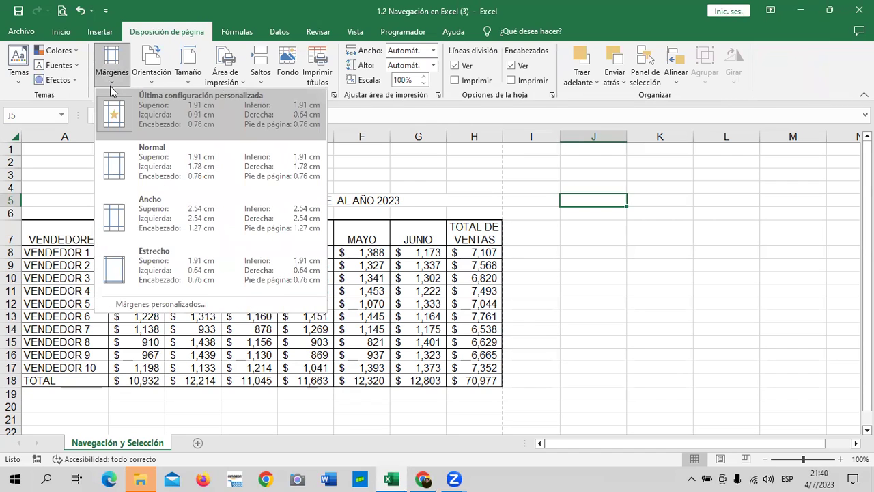
click(121, 273)
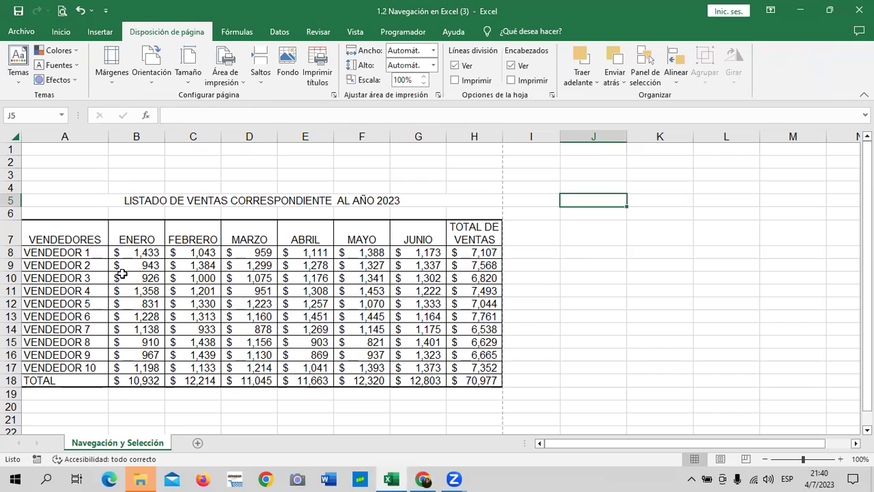
click(111, 74)
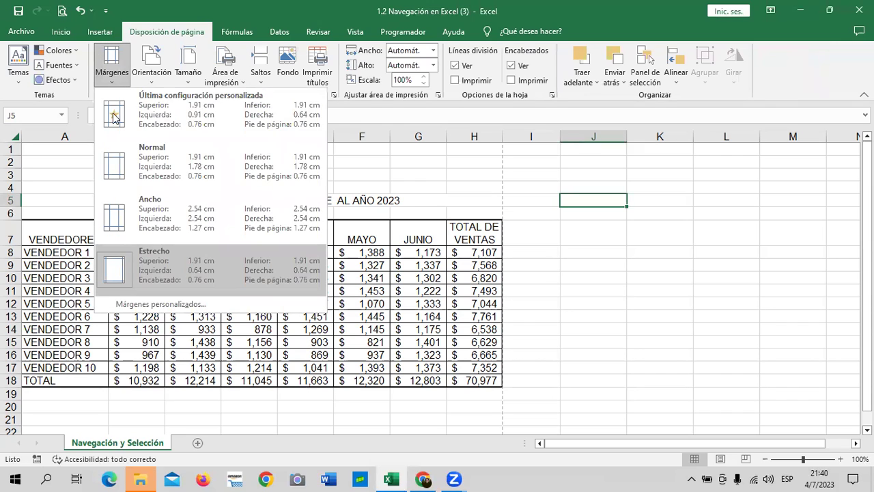
click(128, 273)
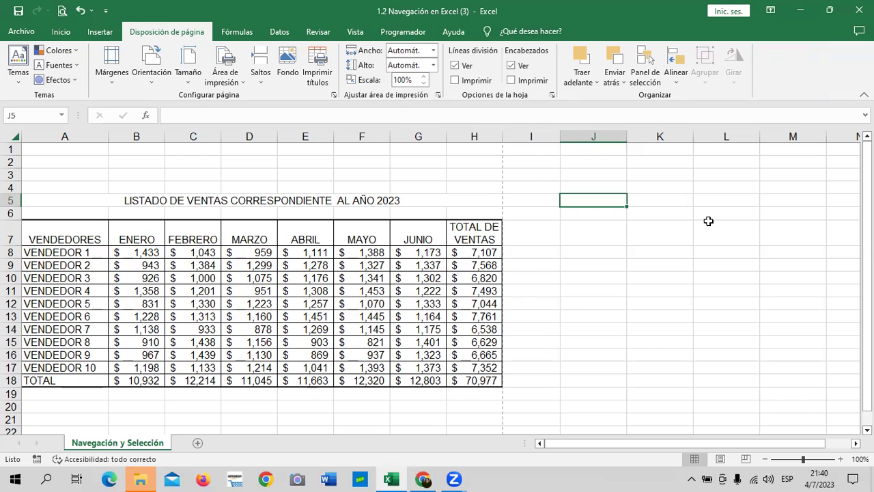
click(111, 68)
click(146, 279)
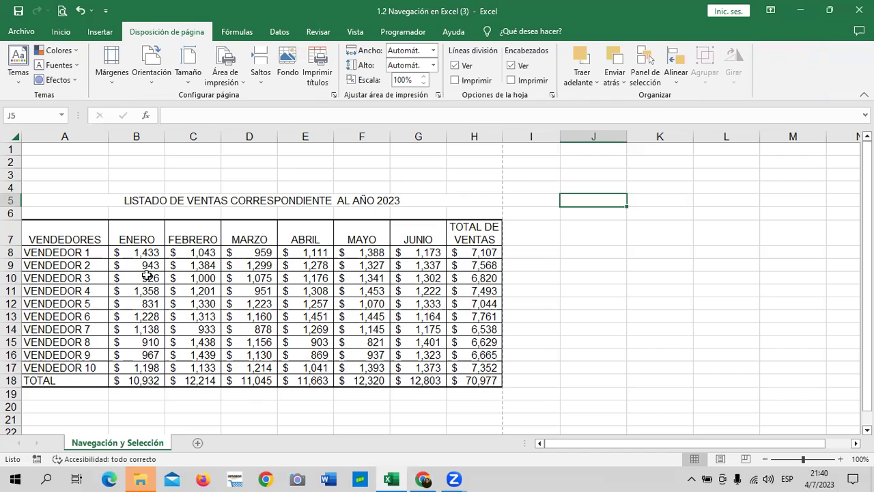
click(679, 277)
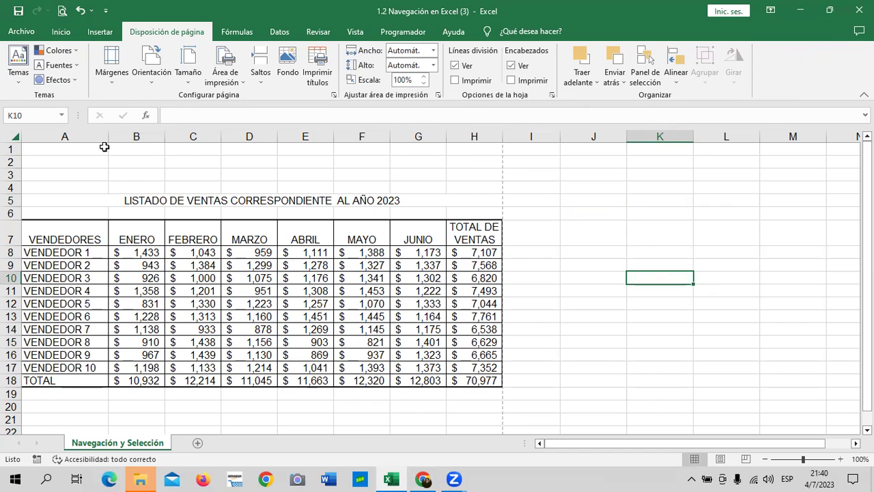
Step: Drag column A's right border slightly left to narrow the VENDEDORES column
drag(108, 137, 103, 137)
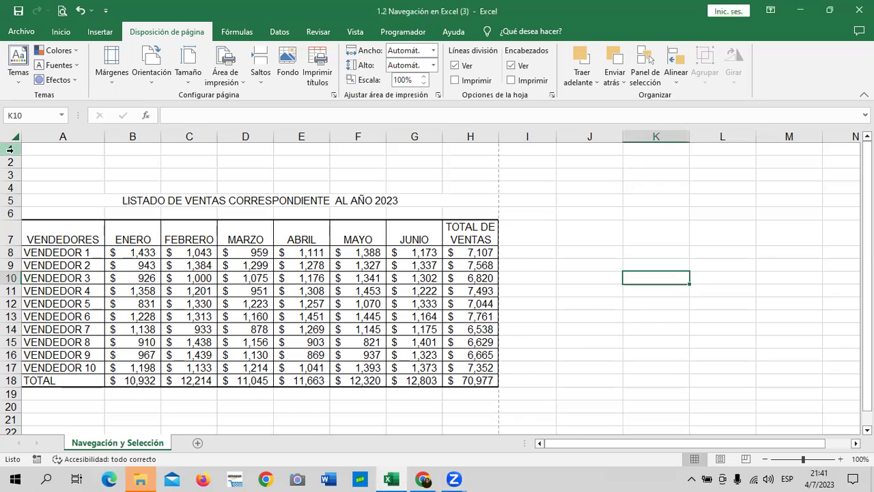
mouse_move(9, 201)
mouse_down()
mouse_move(6, 174)
mouse_move(9, 198)
mouse_up()
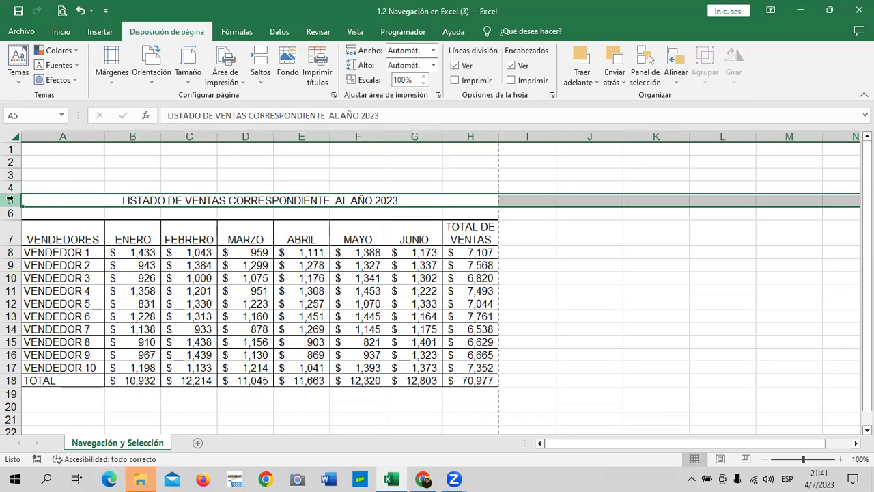
Step: Insert a blank row above the title at row 5, then undo it and check the merged title
right_click(10, 199)
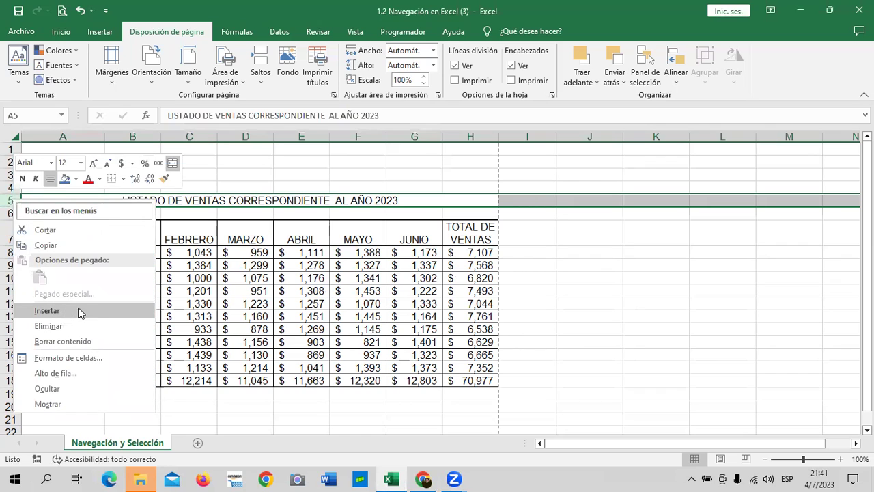
click(80, 312)
click(682, 270)
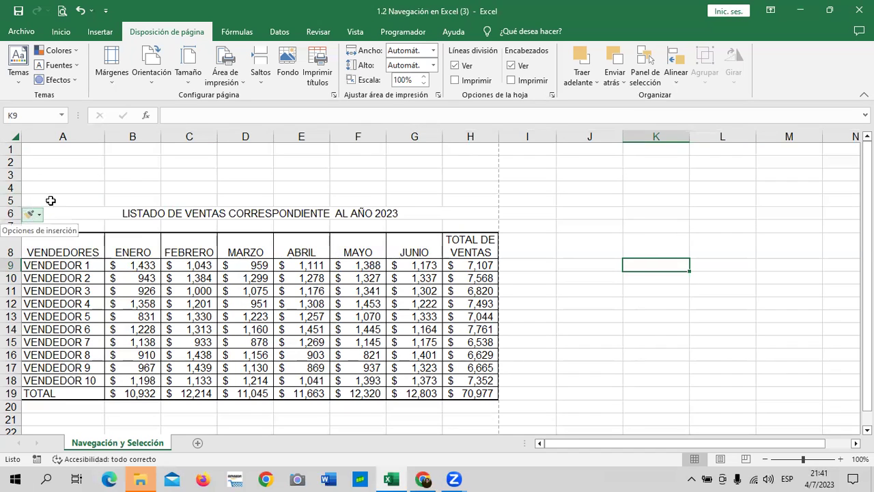
click(358, 215)
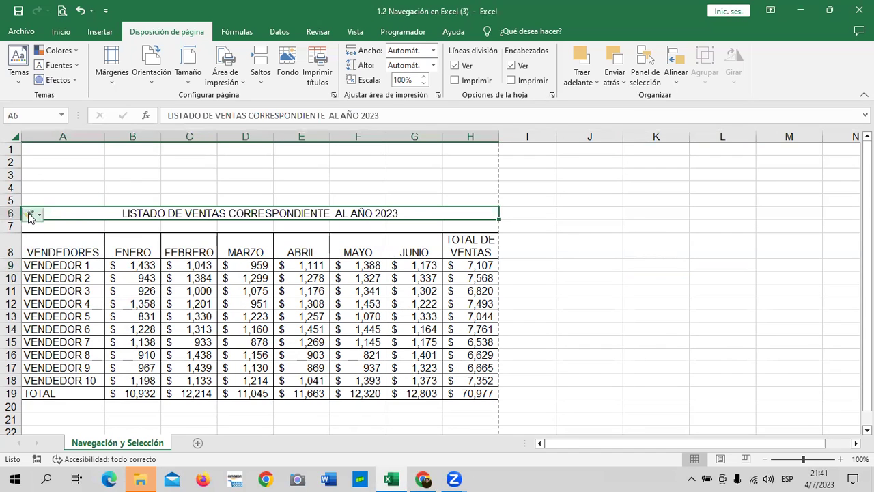
click(79, 11)
click(648, 288)
click(361, 198)
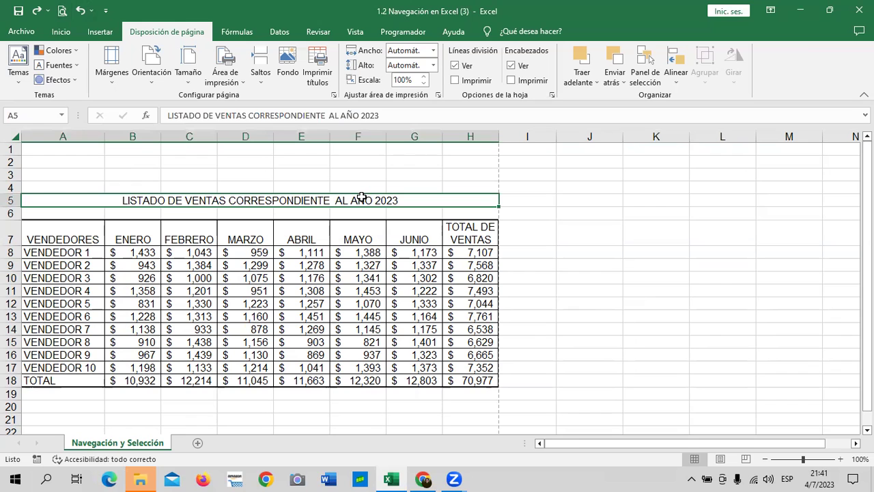
click(60, 31)
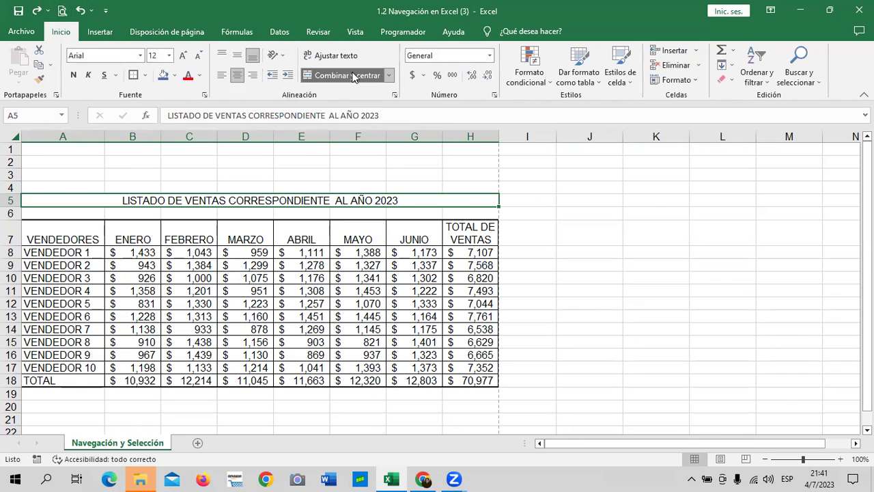
click(517, 263)
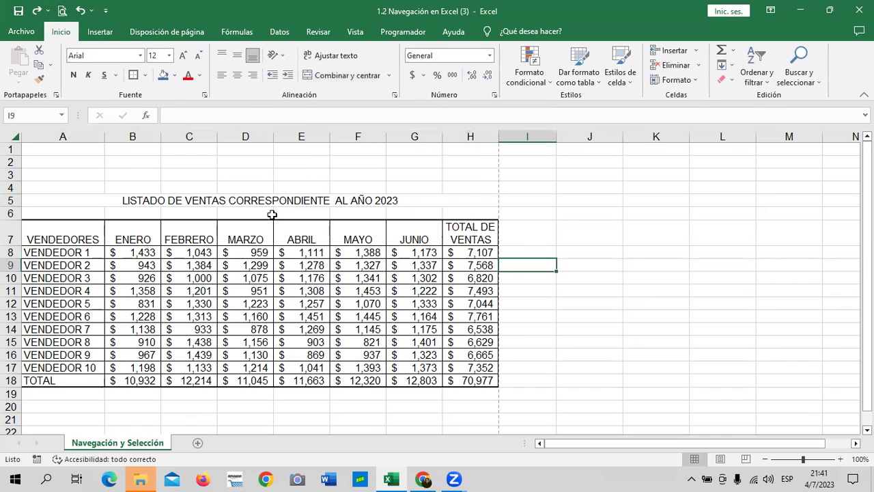
Step: Insert a blank row above row 5 again, pushing the title down to row 6
right_click(11, 200)
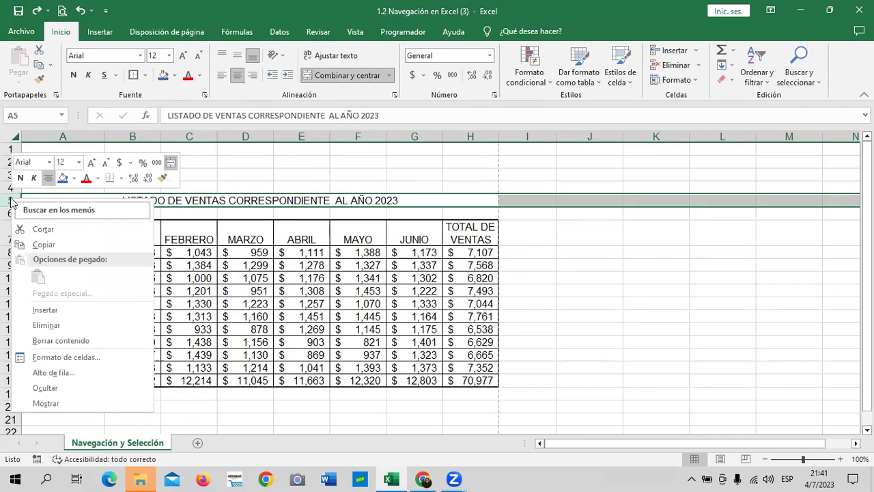
click(64, 310)
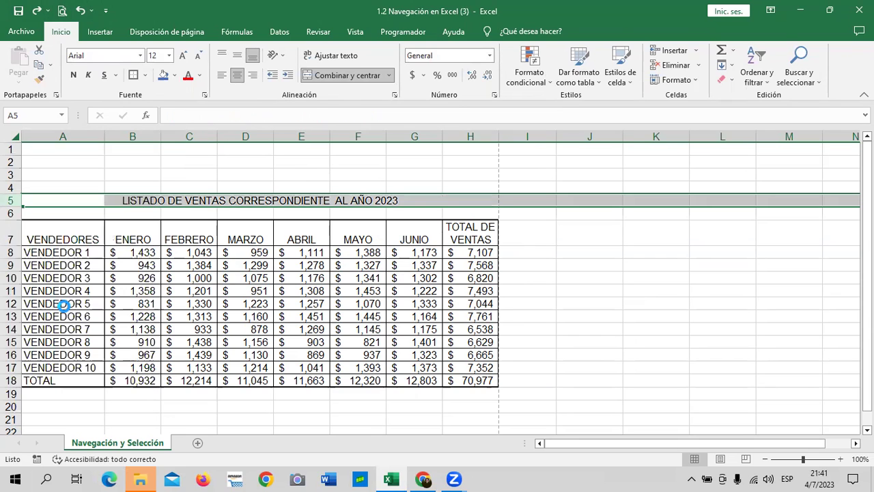
click(555, 275)
Step: Give the newly inserted row 5 the formatting of the row below
click(100, 200)
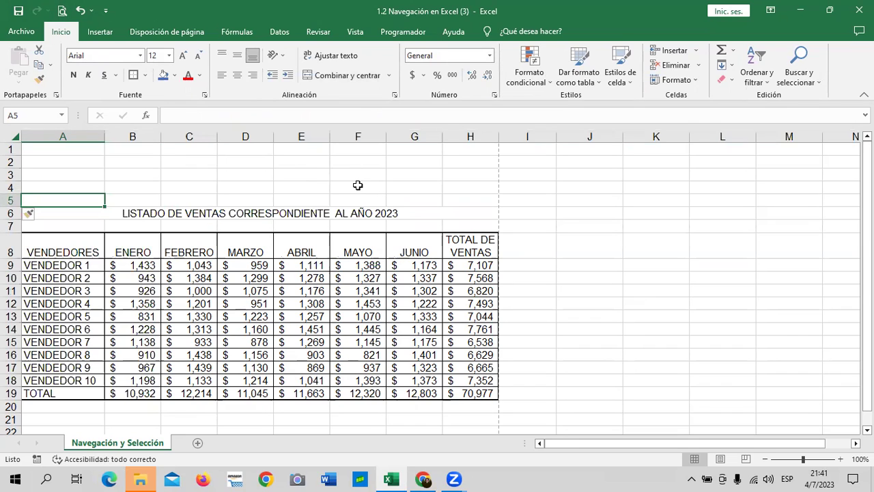
click(36, 215)
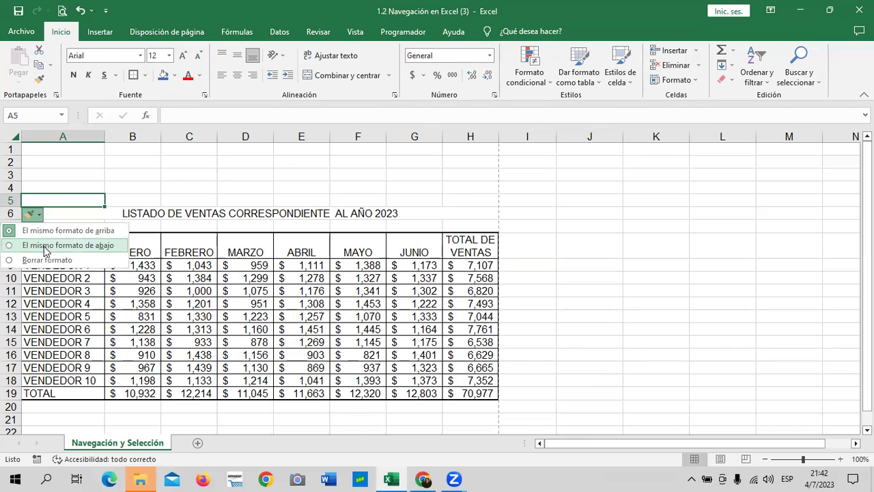
click(44, 246)
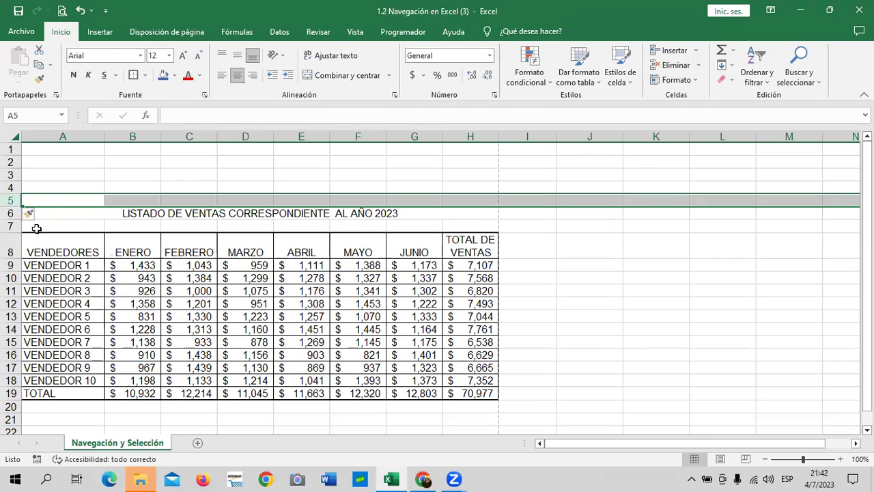
click(589, 238)
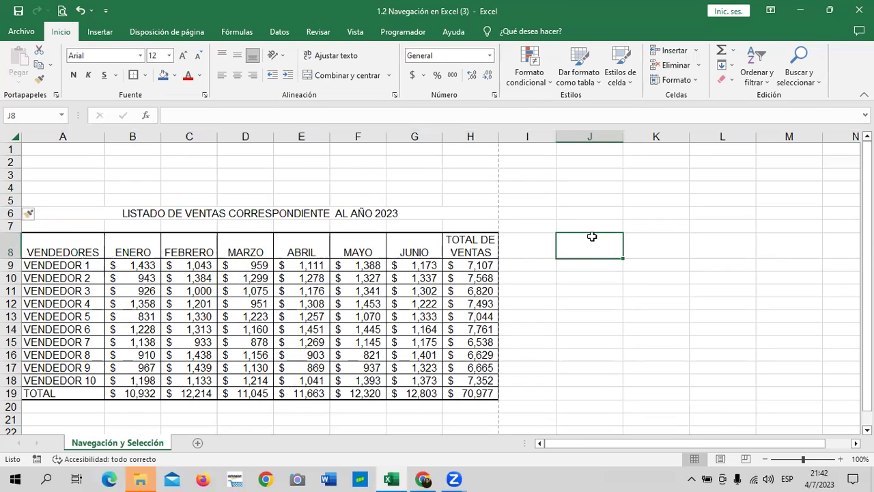
click(173, 190)
click(116, 201)
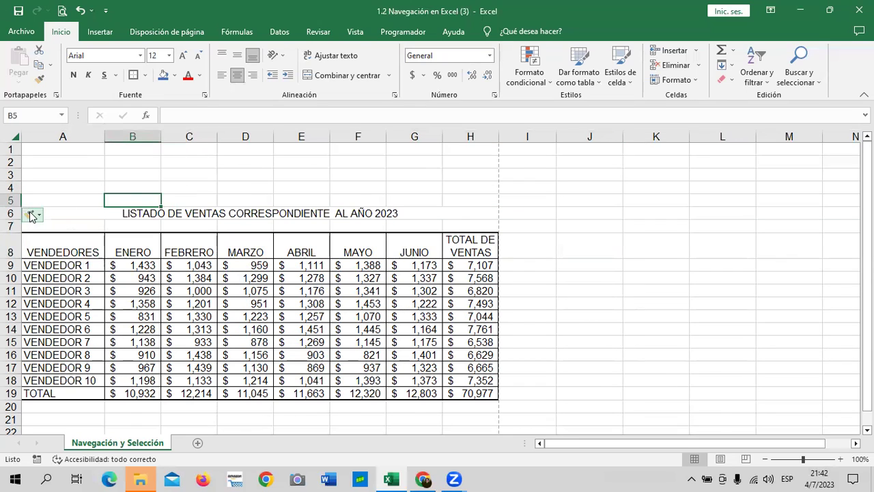
click(32, 214)
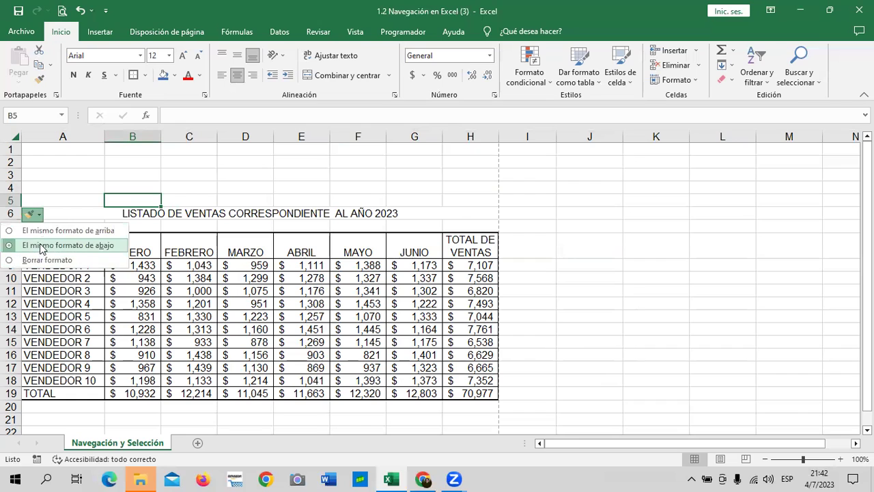
click(41, 244)
click(518, 219)
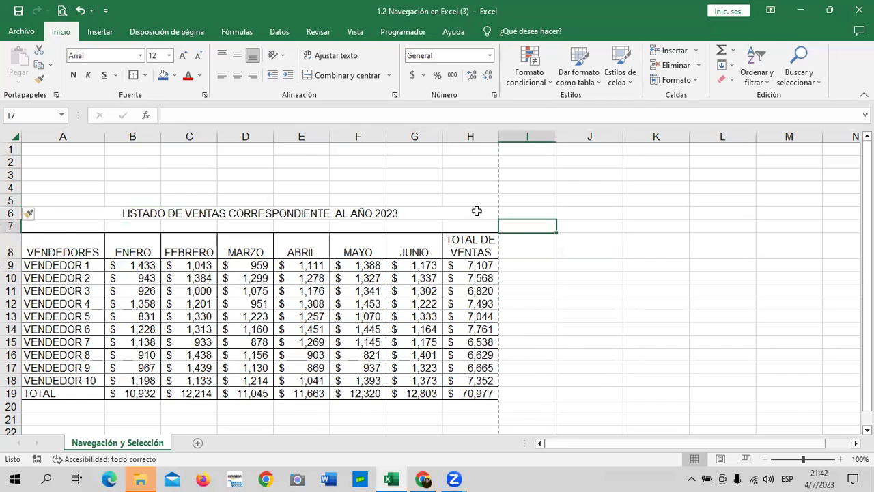
Step: Insert another empty row above the title in row 6
click(125, 212)
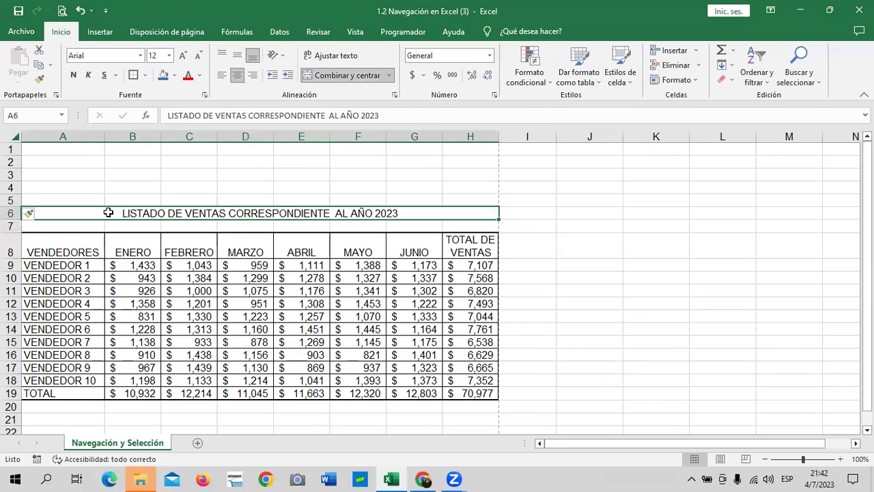
click(10, 213)
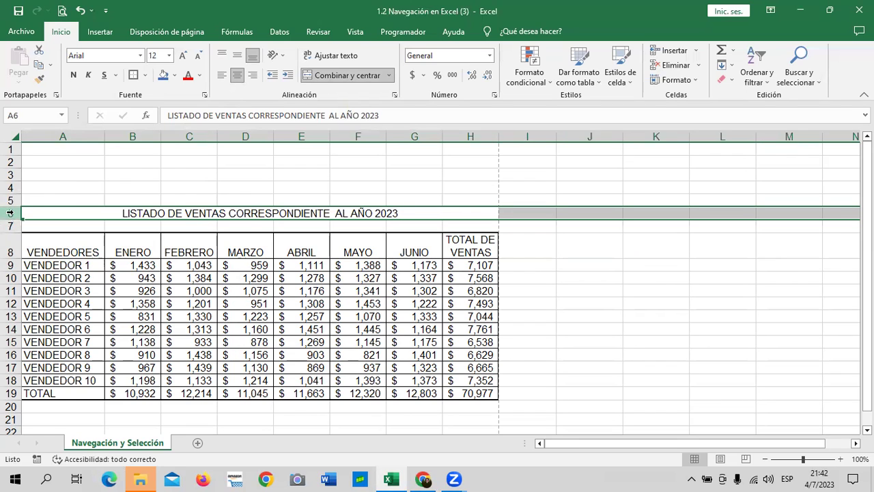
right_click(10, 213)
key(Escape)
click(585, 235)
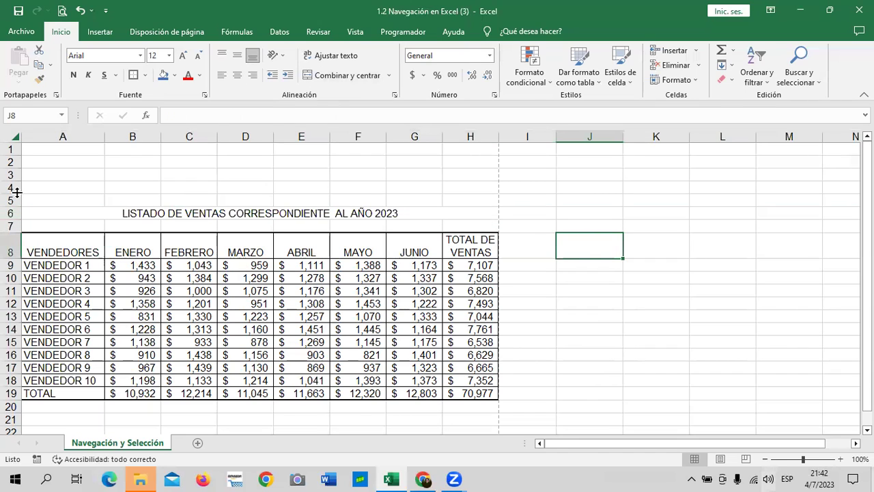
click(9, 213)
right_click(8, 215)
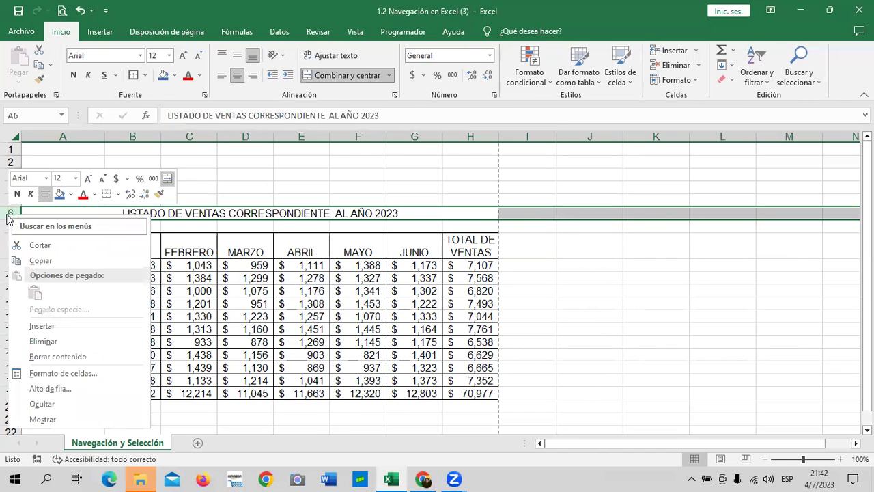
click(36, 328)
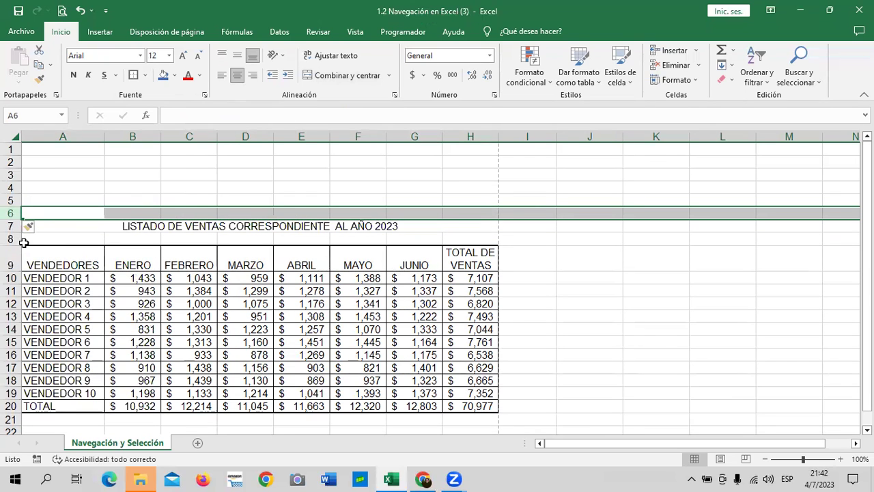
Step: Try the new row's insert formatting options: first format from above, then format from below
click(28, 228)
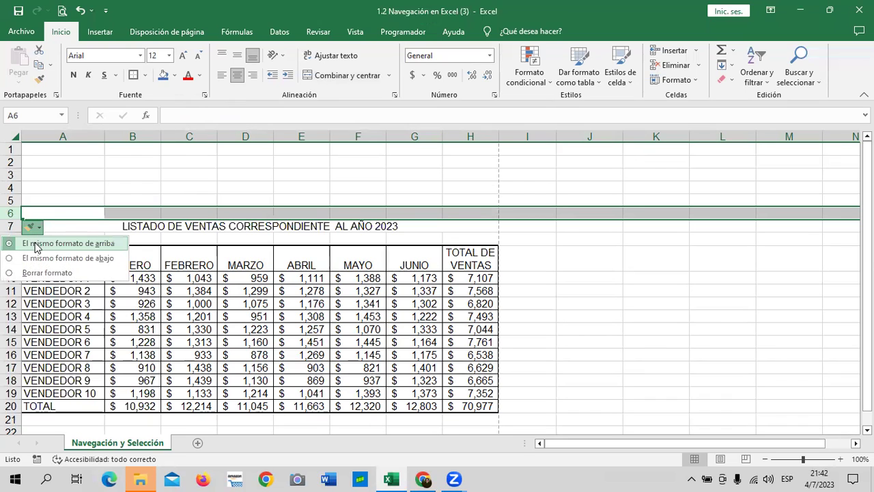
click(35, 243)
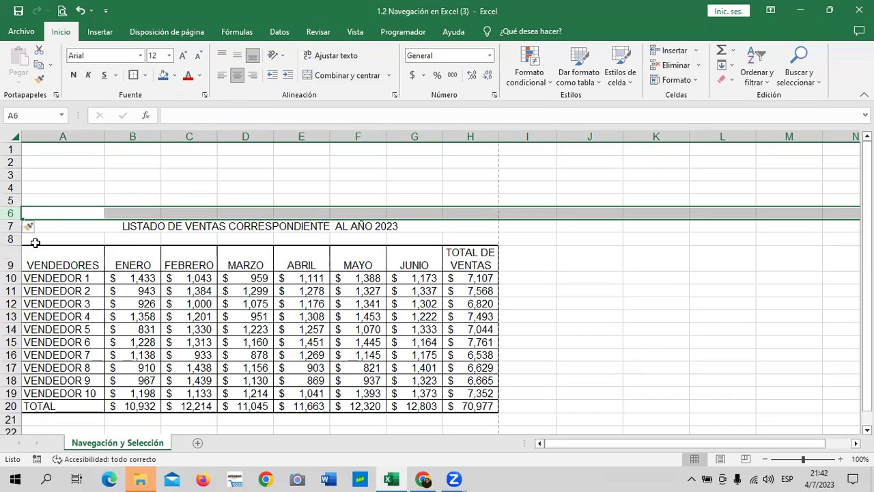
click(32, 226)
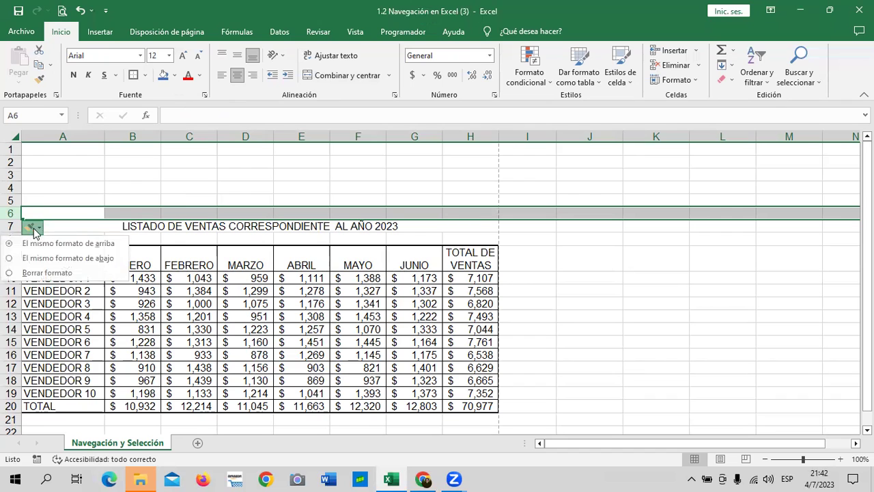
click(51, 263)
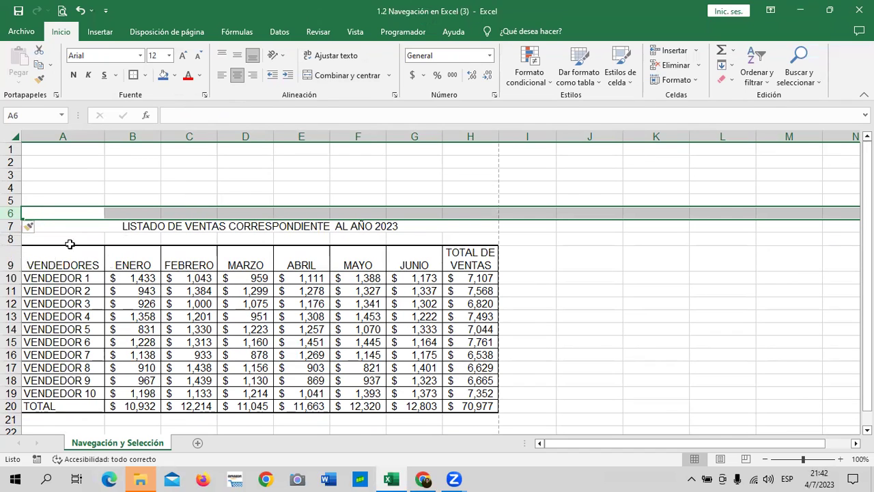
click(667, 283)
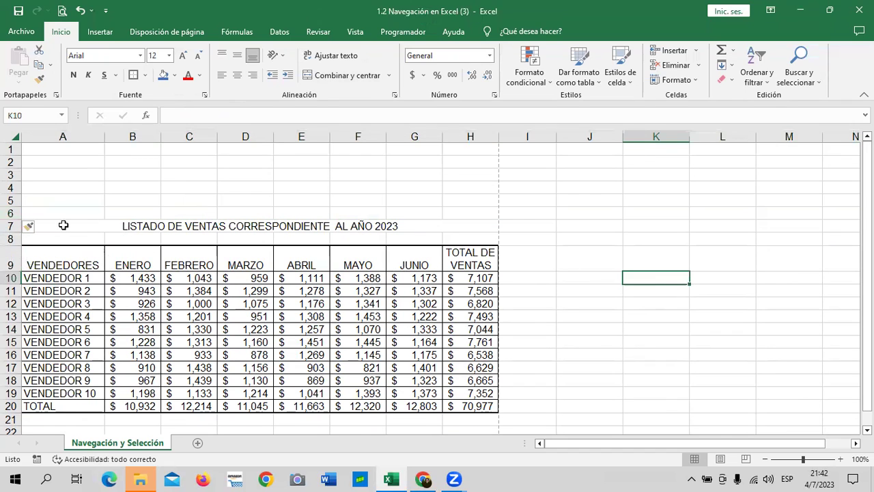
Step: Clear all formatting from the new row 6 with Borrar formato, leaving the title in row 7
click(36, 226)
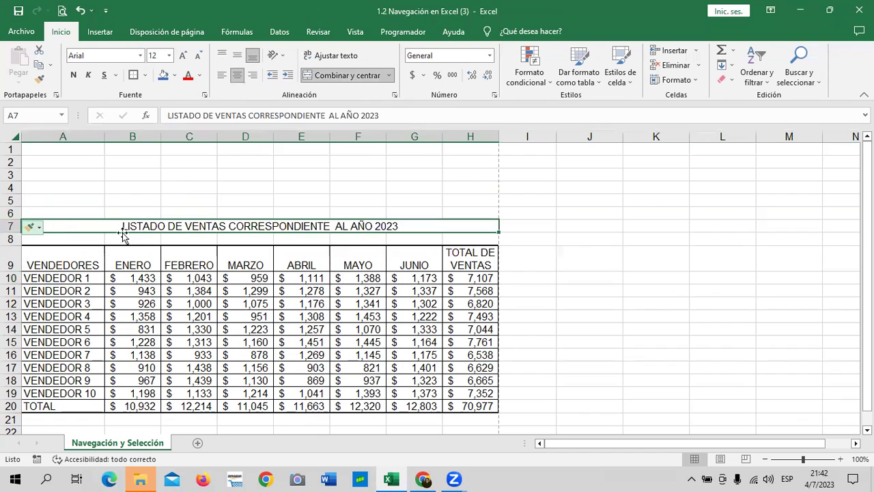
click(6, 226)
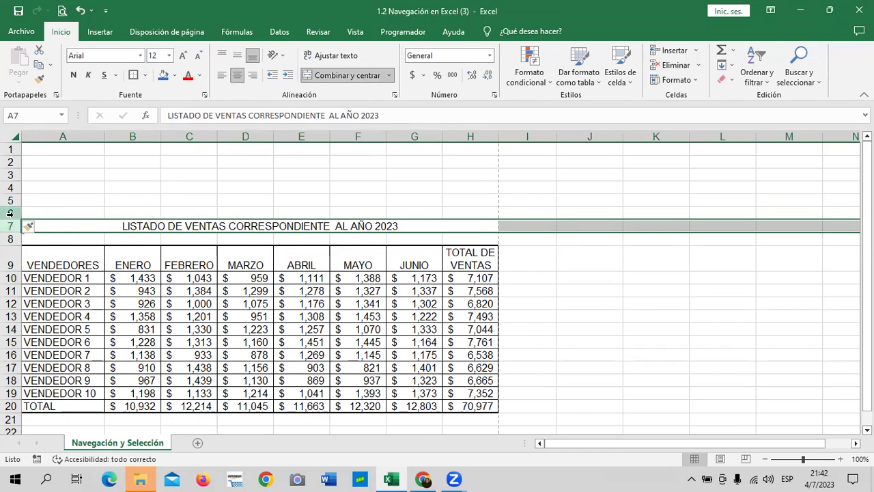
click(6, 213)
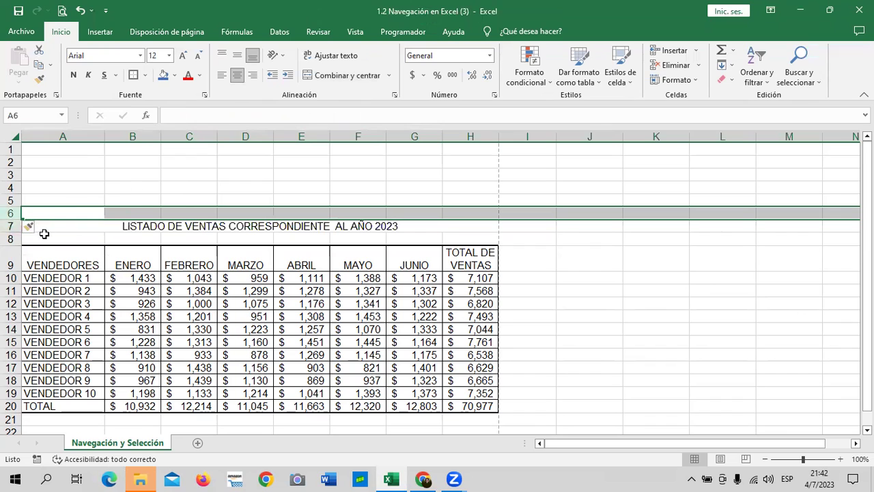
click(38, 228)
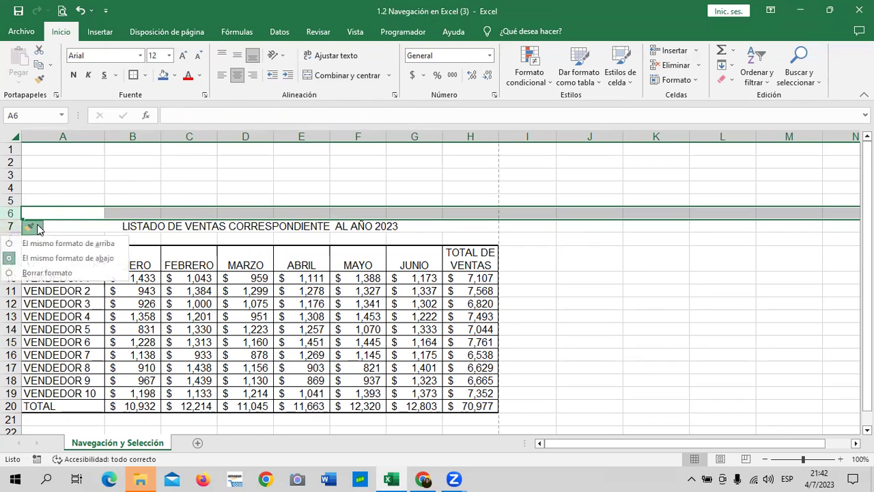
click(60, 271)
click(586, 226)
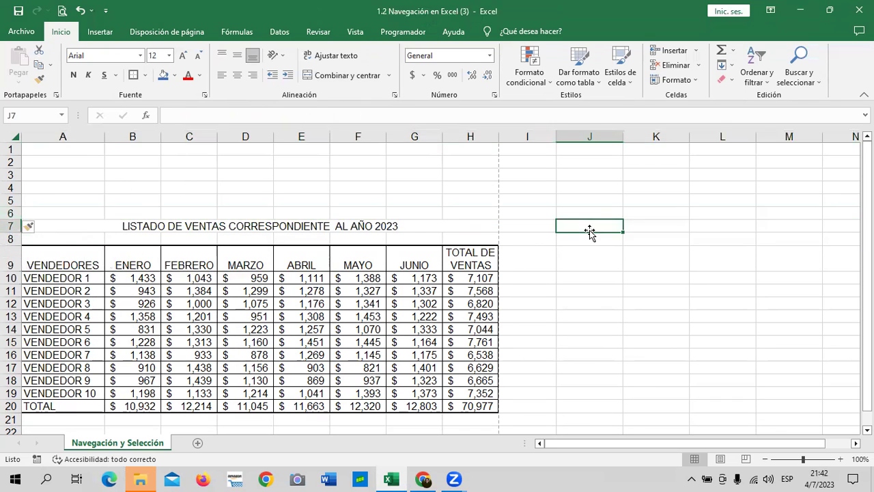
click(306, 226)
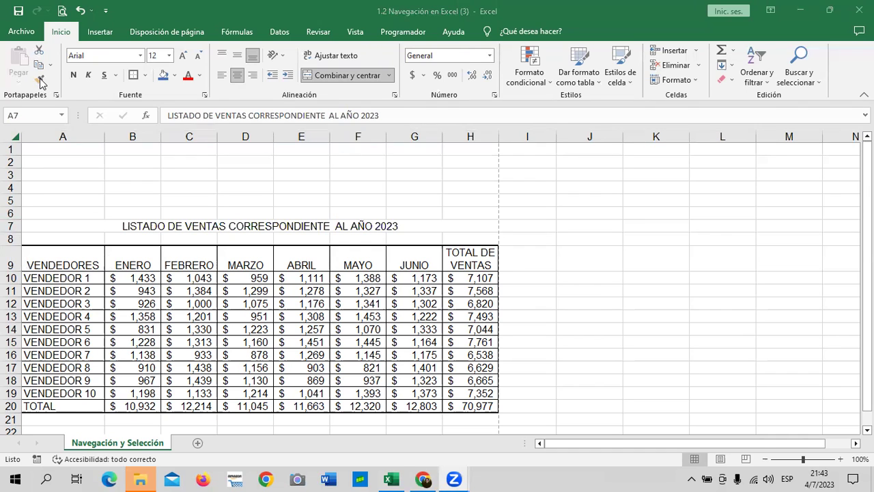
Step: Copy the title's formatting with Copiar formato onto A5, making A5:H5 one merged cell
click(40, 80)
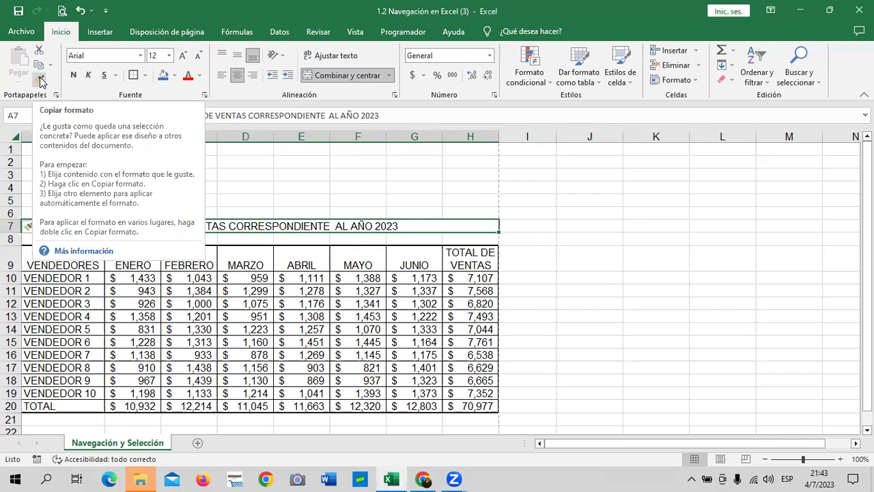
click(40, 80)
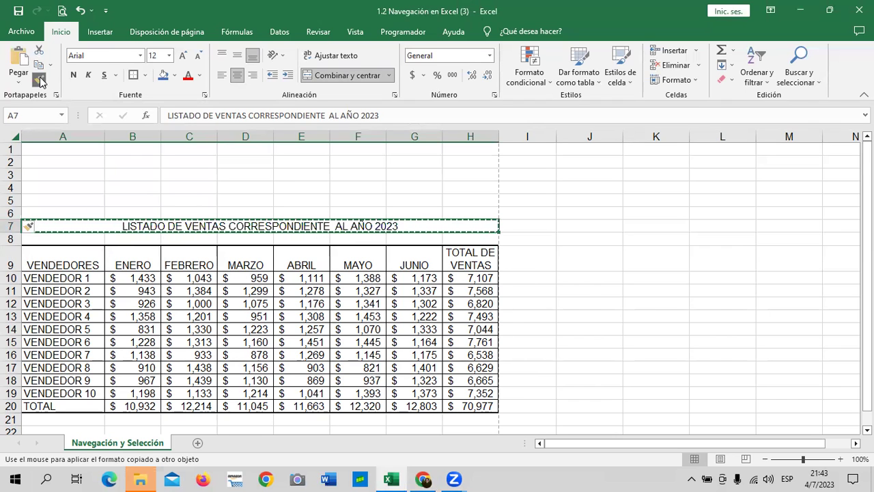
click(80, 199)
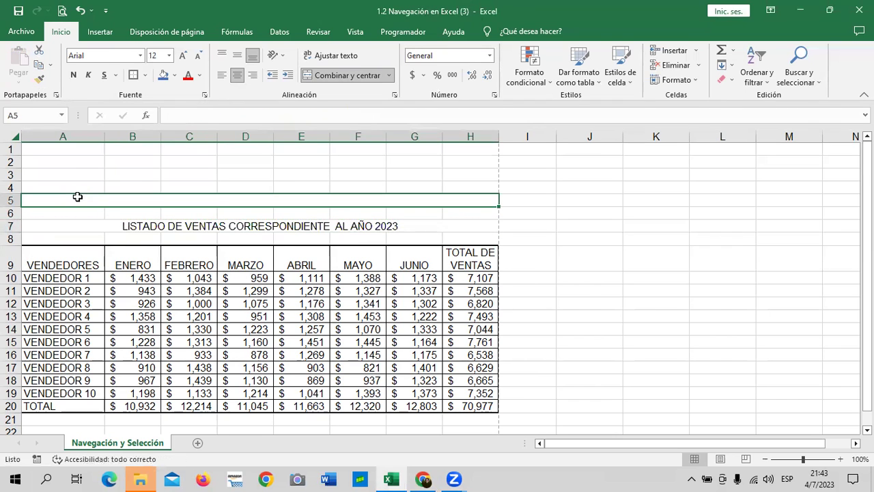
right_click(77, 199)
key(Escape)
click(566, 226)
click(380, 198)
click(213, 227)
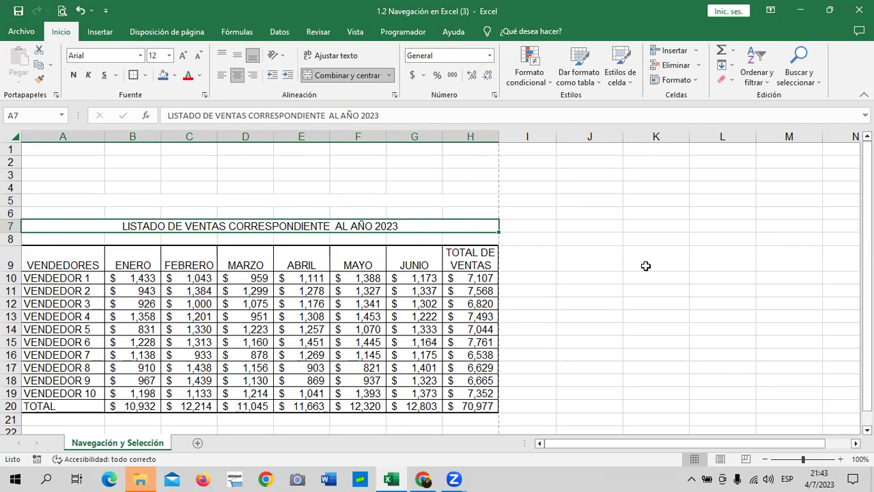
scroll(644, 265, down, 2)
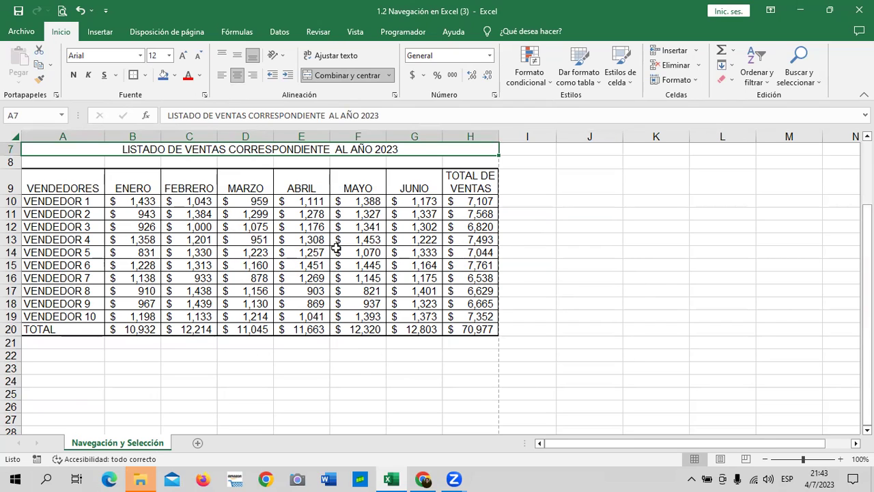
Step: Paint the title's formatting onto G23:G24, then select the merged A5:H5 above the title
click(37, 80)
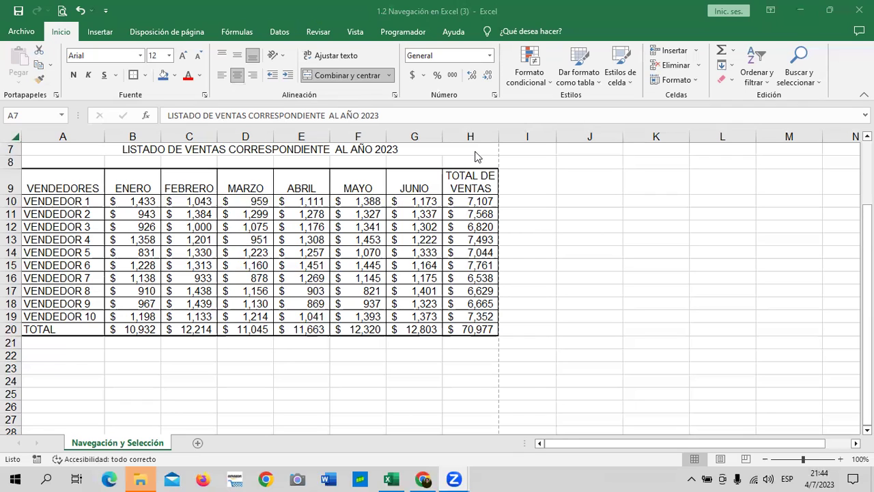
drag(429, 368, 430, 375)
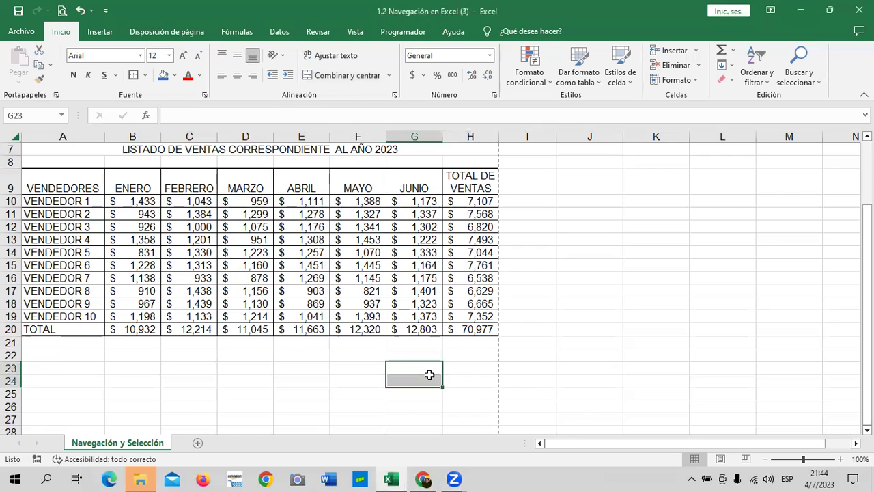
scroll(430, 375, up, 2)
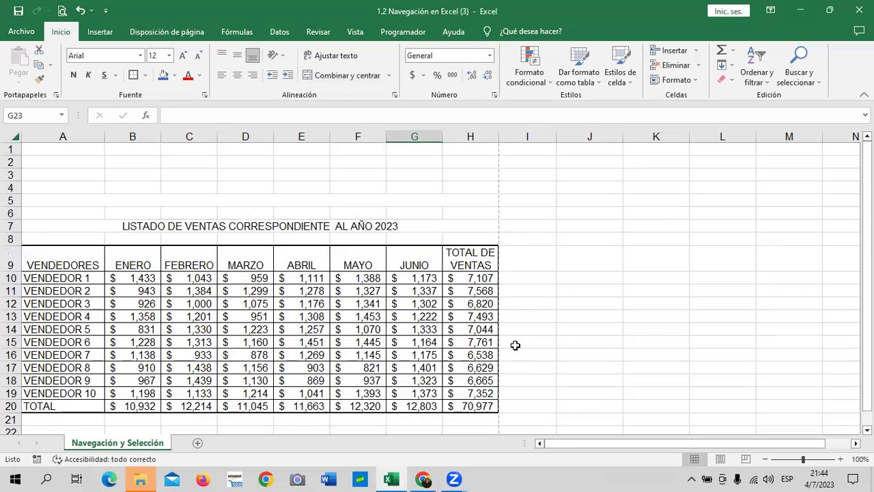
click(642, 253)
click(314, 223)
drag(260, 191, 255, 197)
click(255, 198)
click(9, 200)
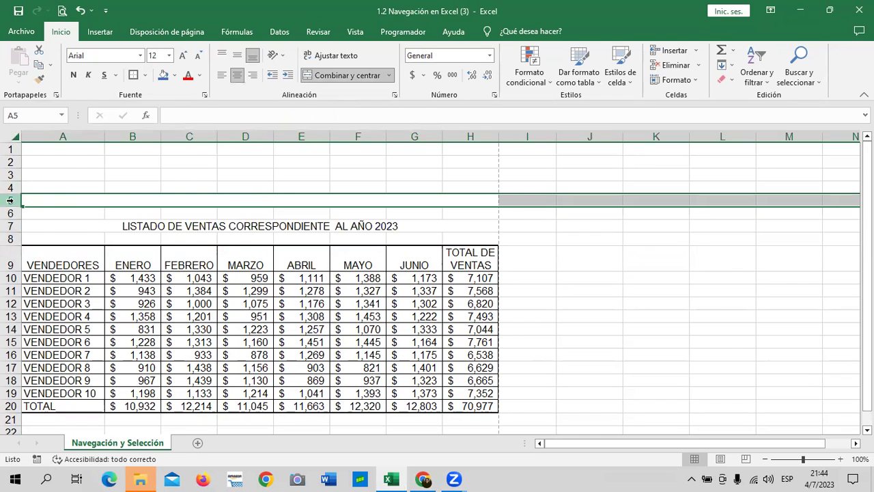
right_click(10, 200)
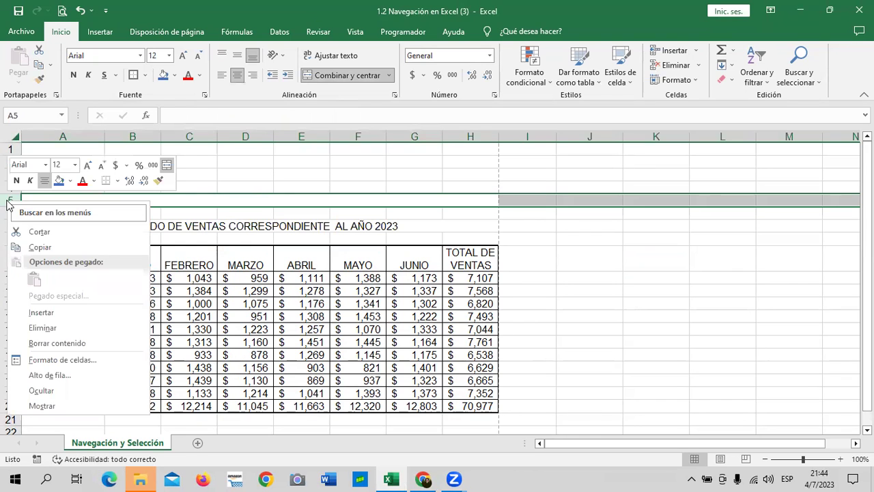
click(41, 328)
click(577, 265)
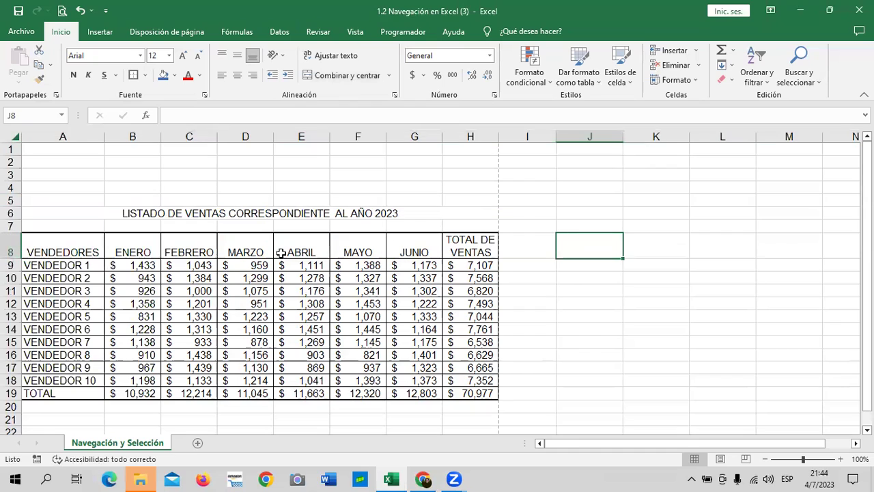
click(244, 212)
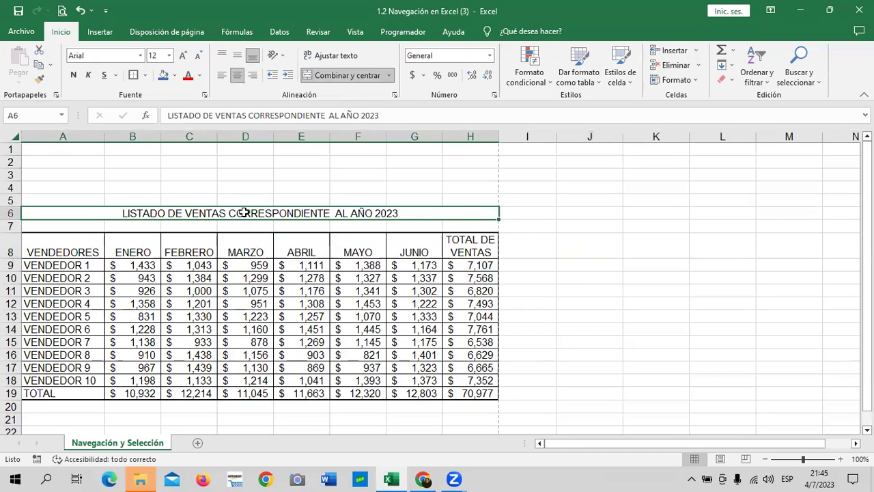
click(605, 131)
right_click(605, 129)
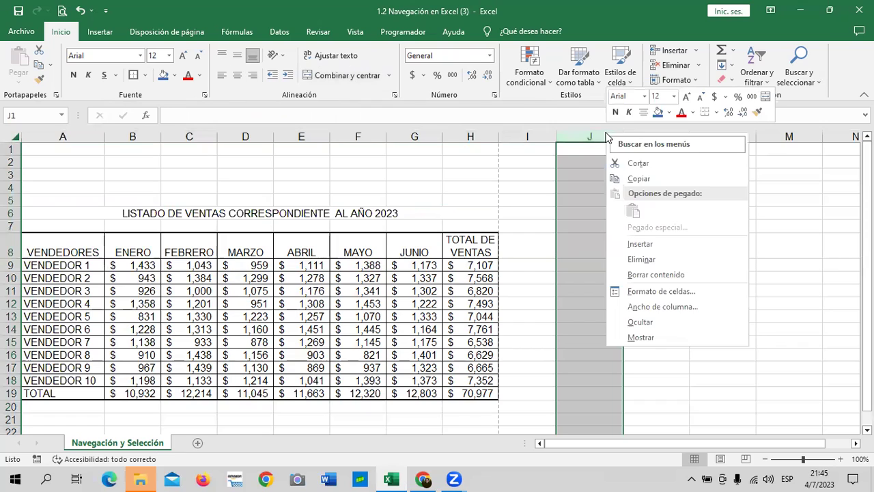
click(639, 245)
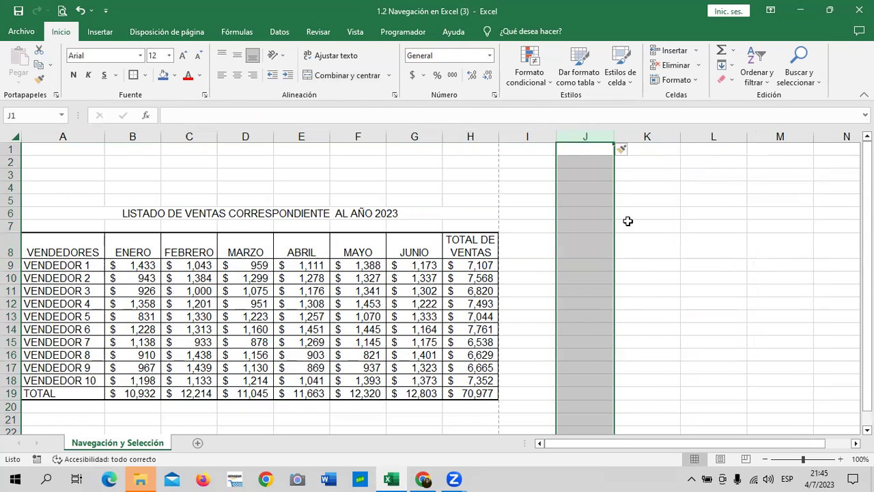
click(472, 138)
right_click(478, 137)
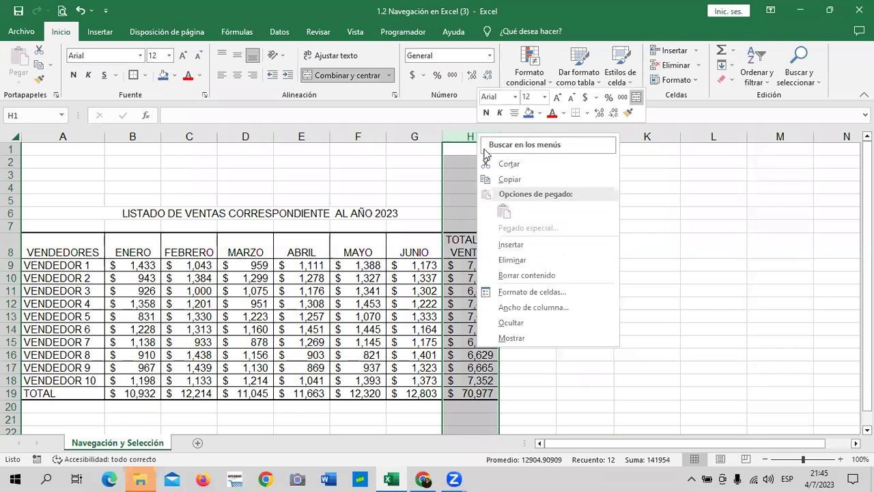
click(531, 247)
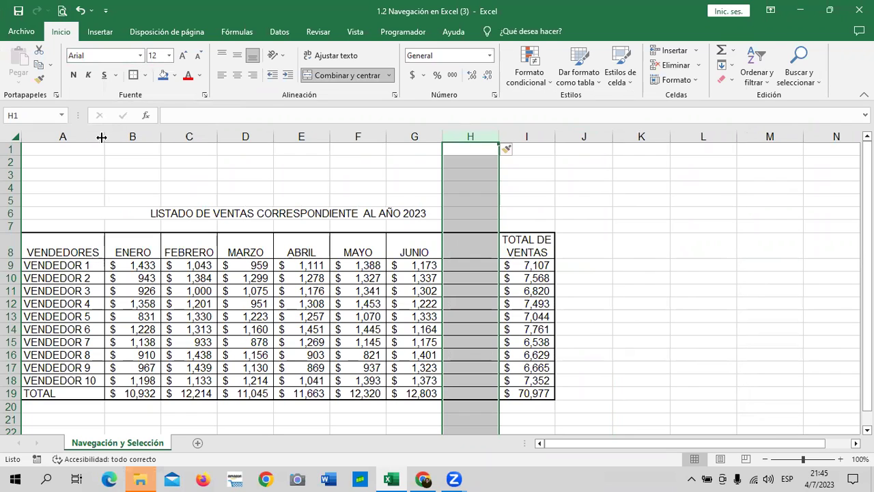
click(81, 11)
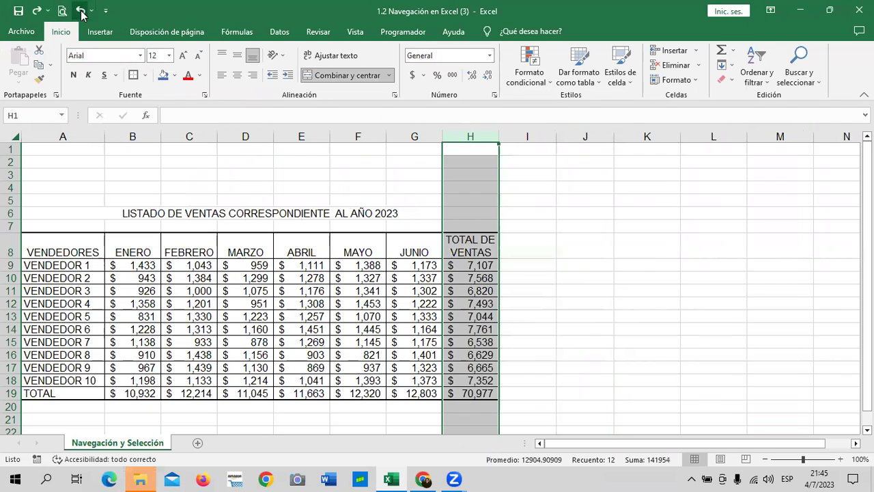
click(559, 330)
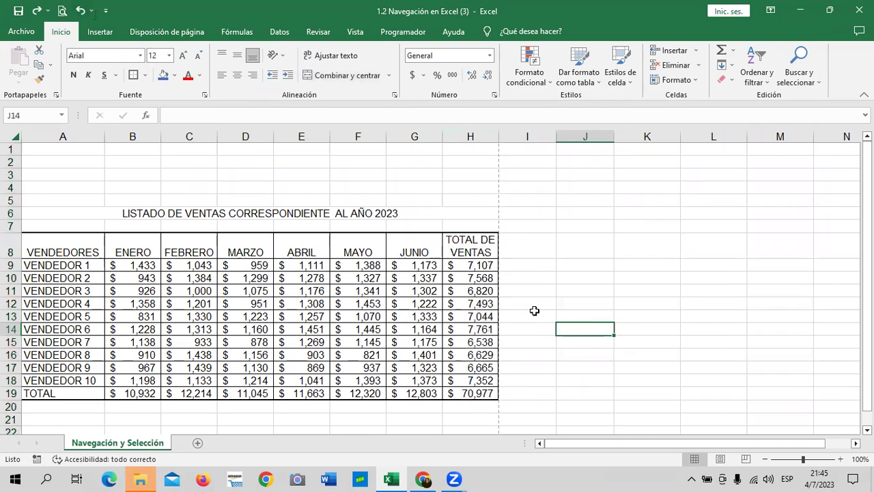
Step: Insert a blank column before MARZO, review it, then undo the insertion
click(151, 246)
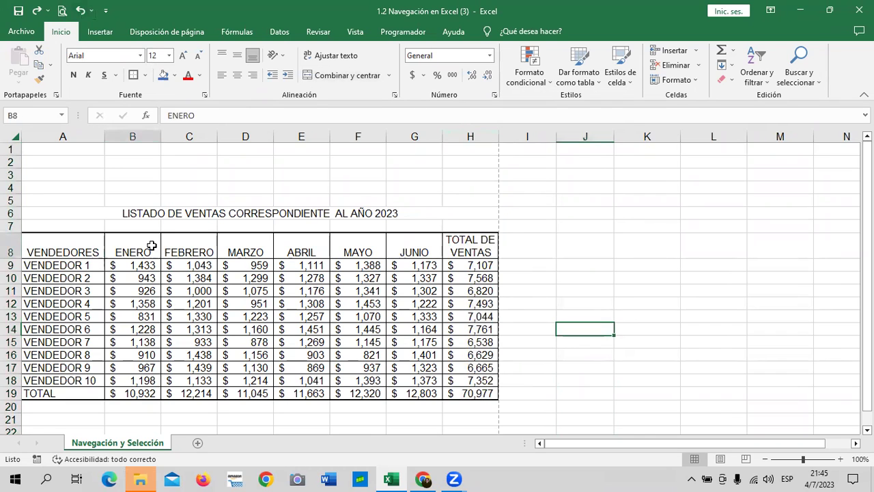
click(211, 248)
click(231, 249)
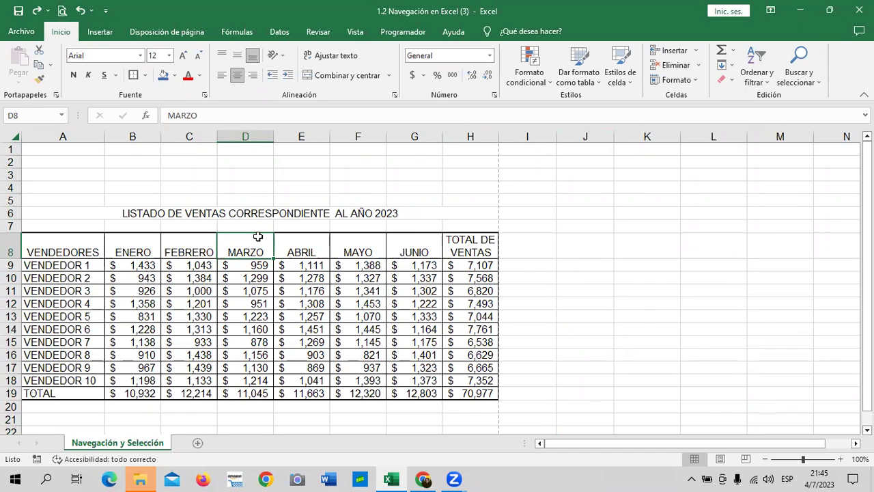
click(245, 133)
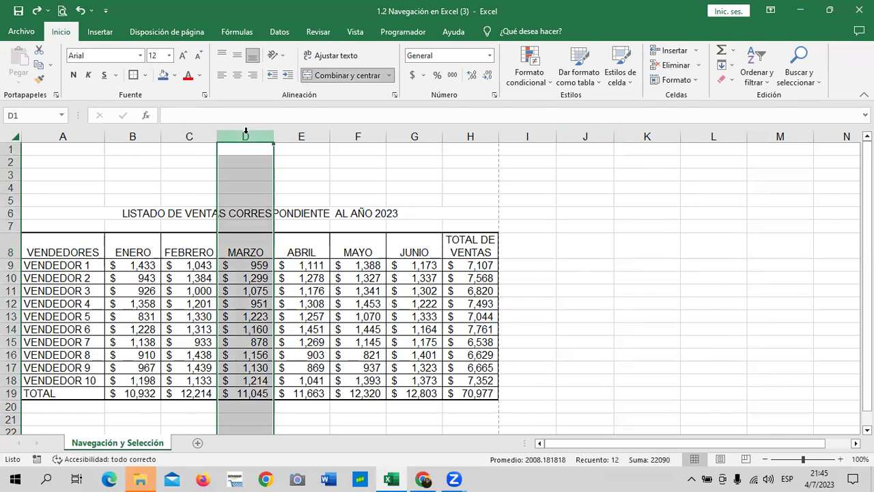
right_click(246, 135)
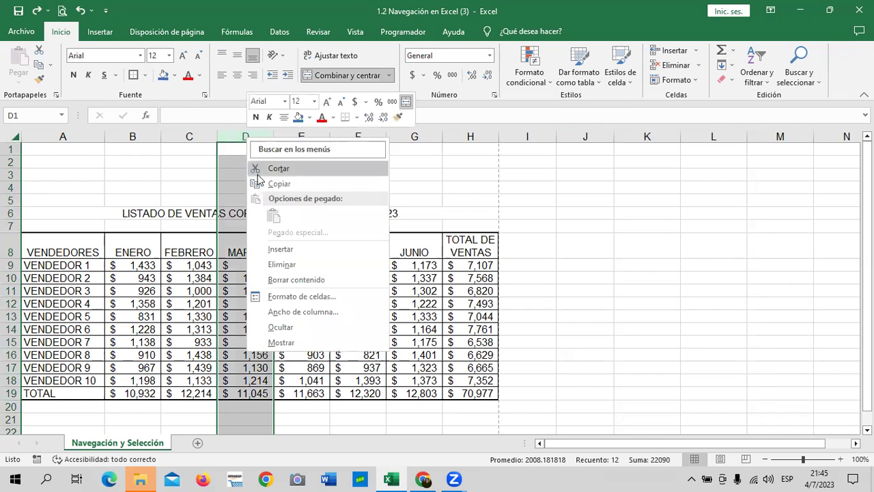
click(301, 247)
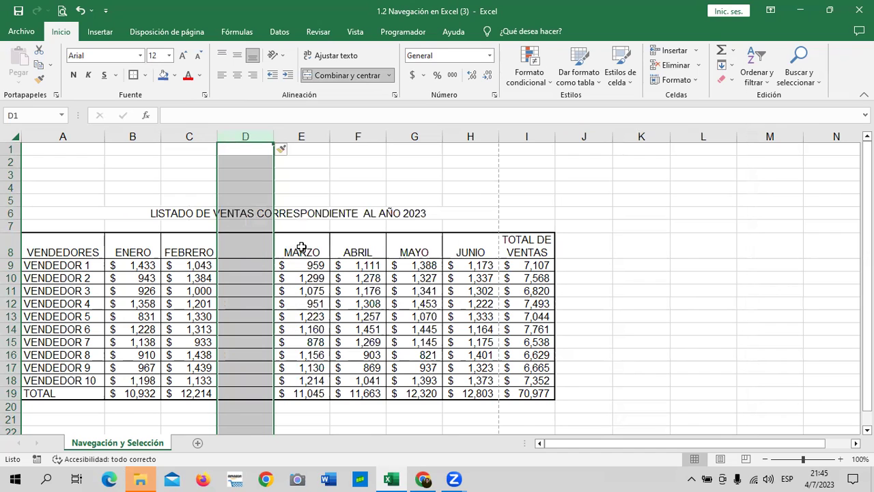
click(263, 268)
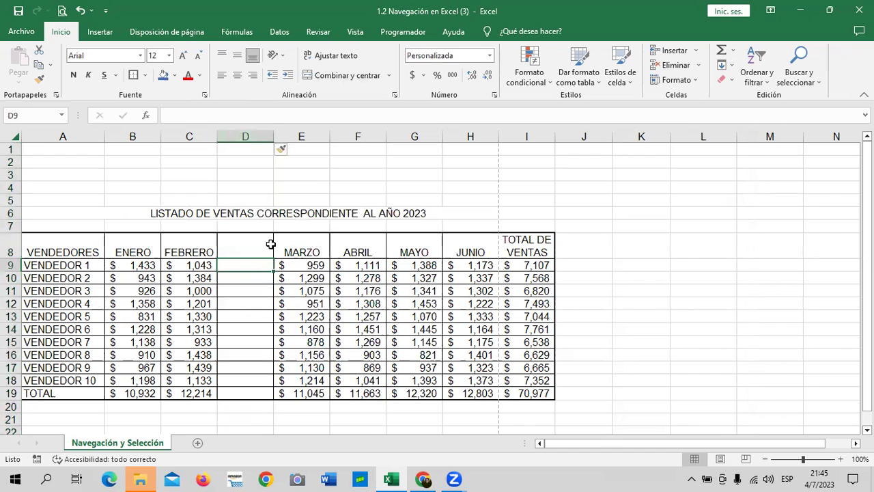
drag(307, 243, 308, 392)
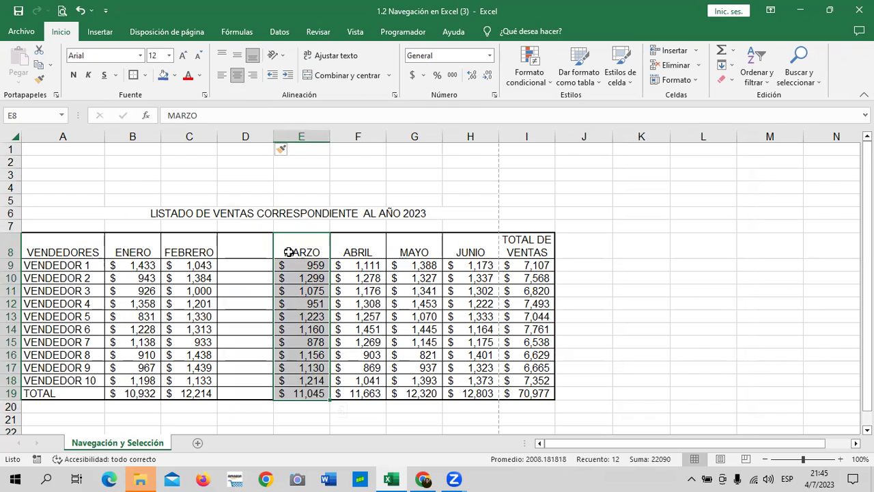
click(630, 189)
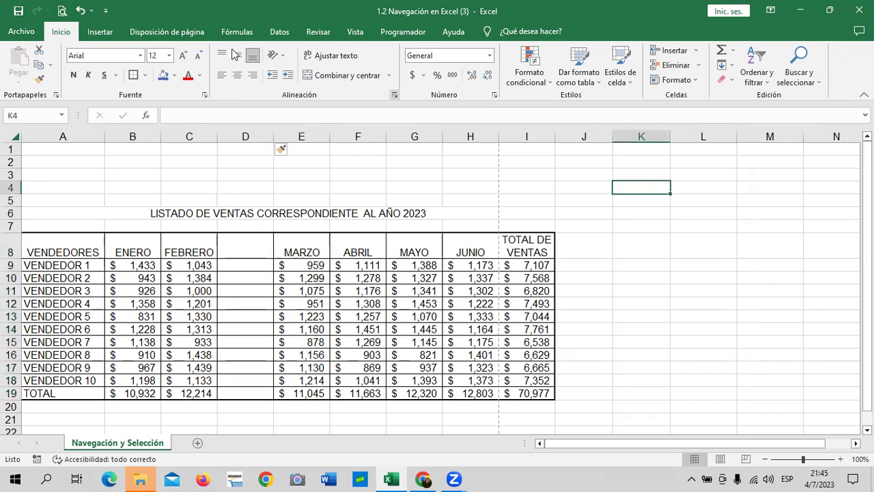
click(80, 11)
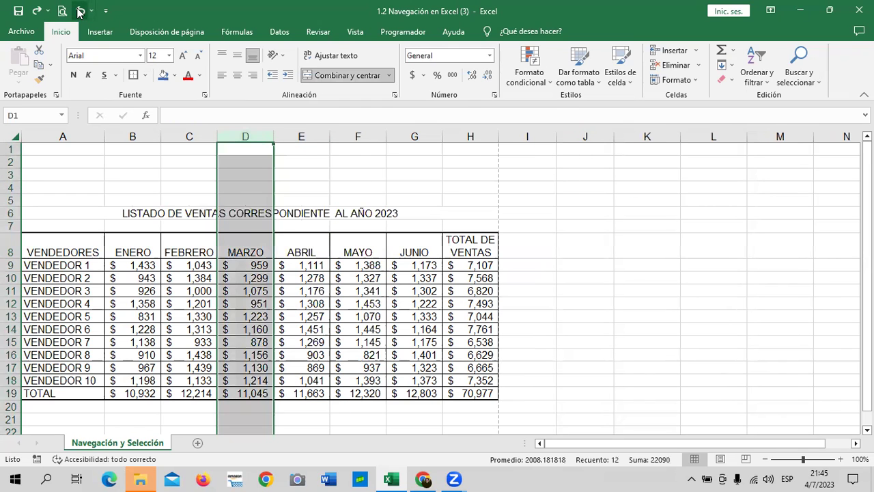
Step: Insert a blank column E before ABRIL with the same formatting as the column to its left
click(310, 133)
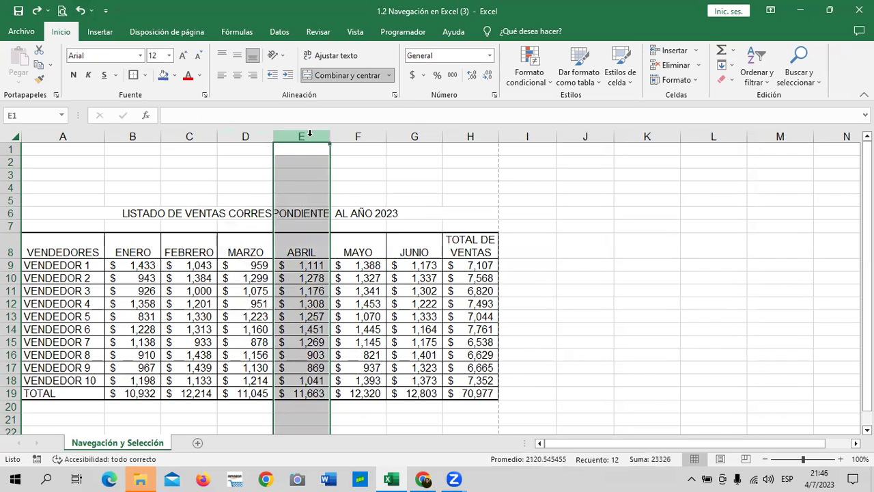
right_click(310, 134)
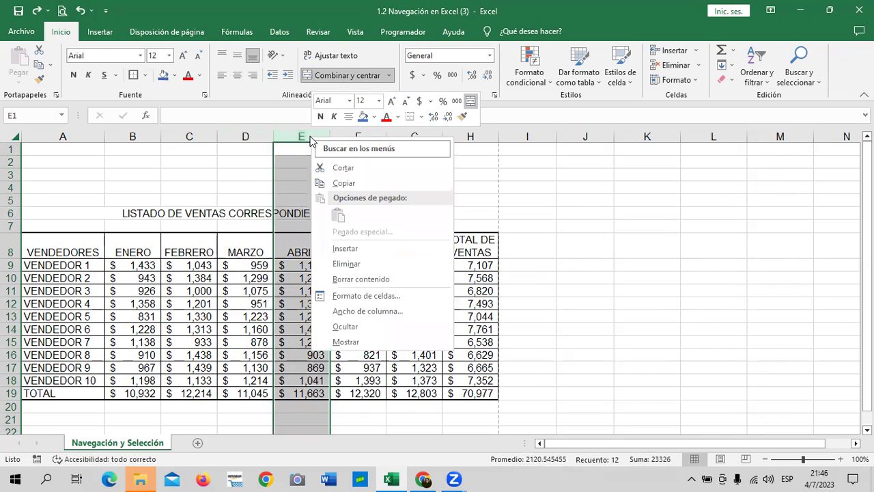
click(385, 251)
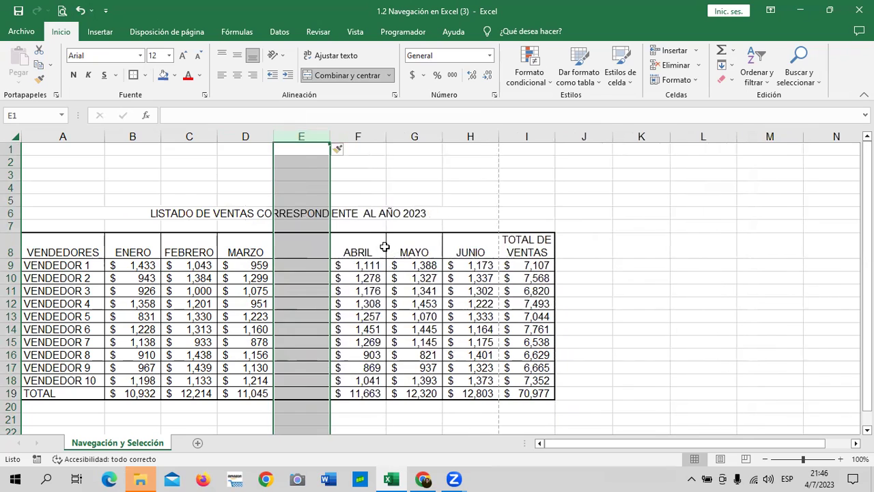
click(289, 239)
click(302, 344)
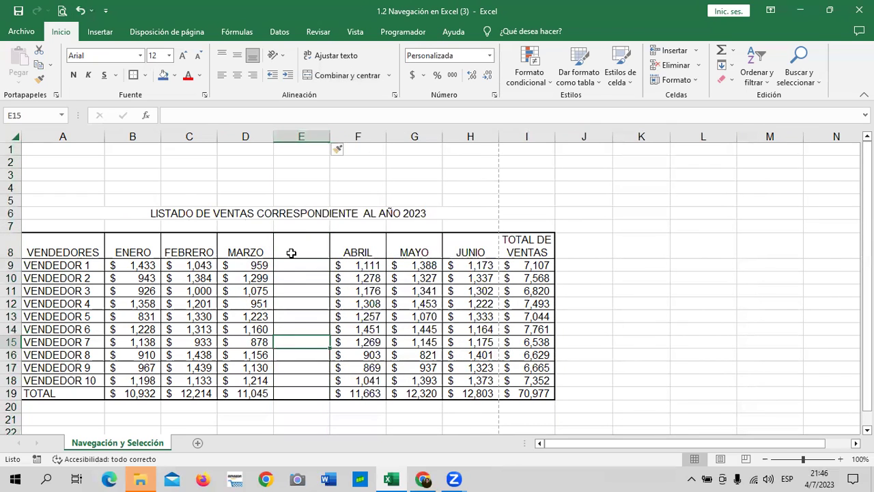
click(340, 150)
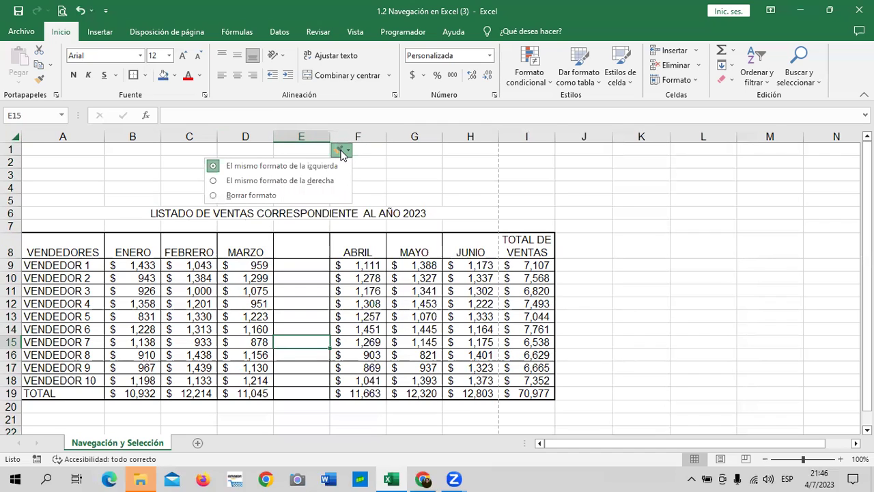
click(332, 164)
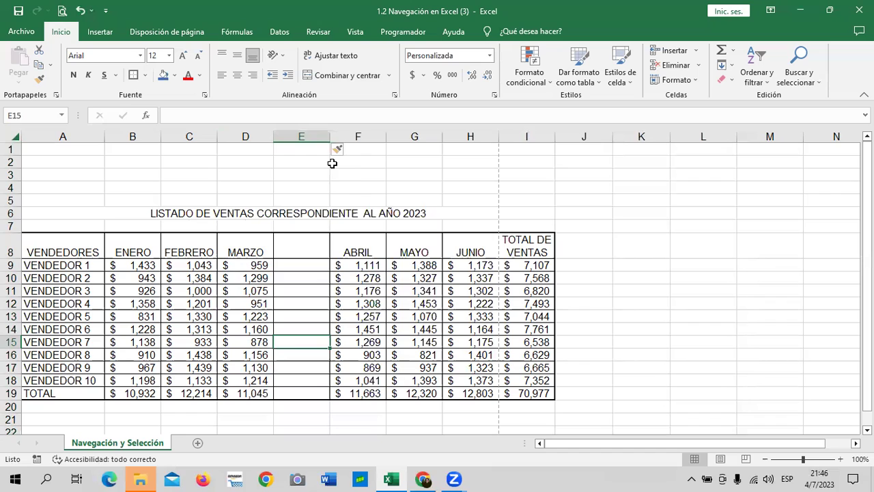
Step: Test the new column by entering 230 in E9, then delete it
click(289, 249)
click(287, 265)
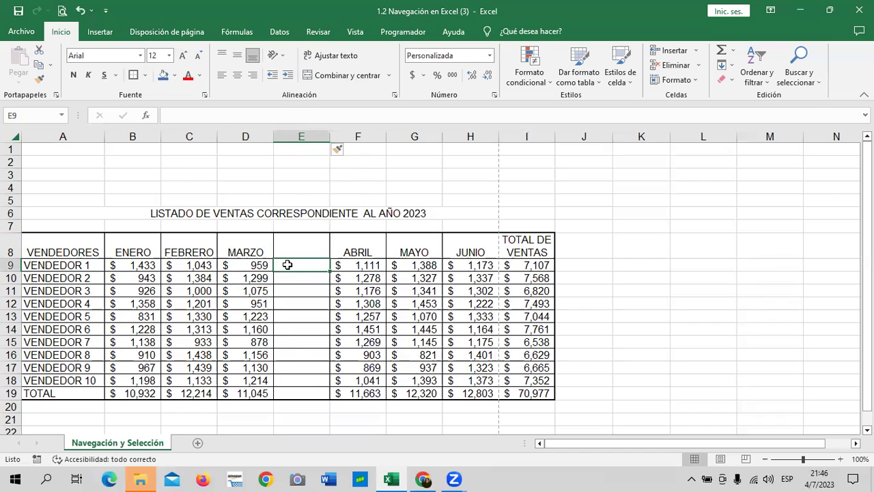
text(230)
key(Return)
click(294, 265)
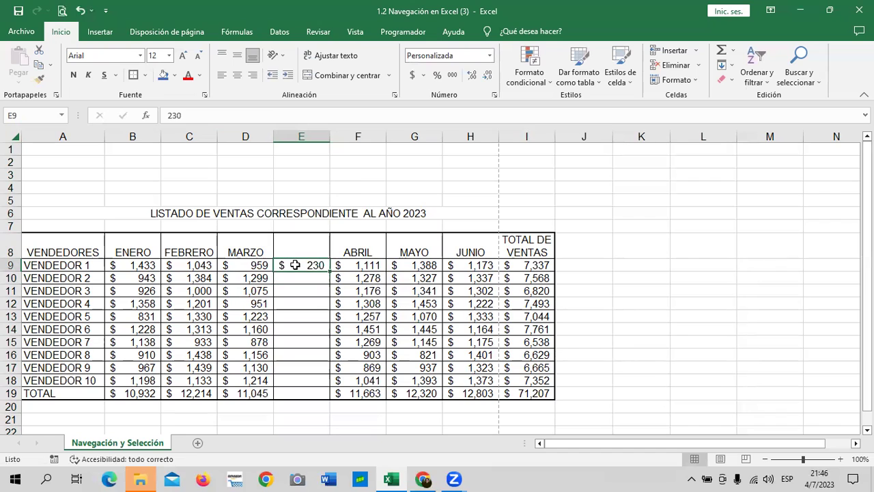
key(Delete)
click(619, 264)
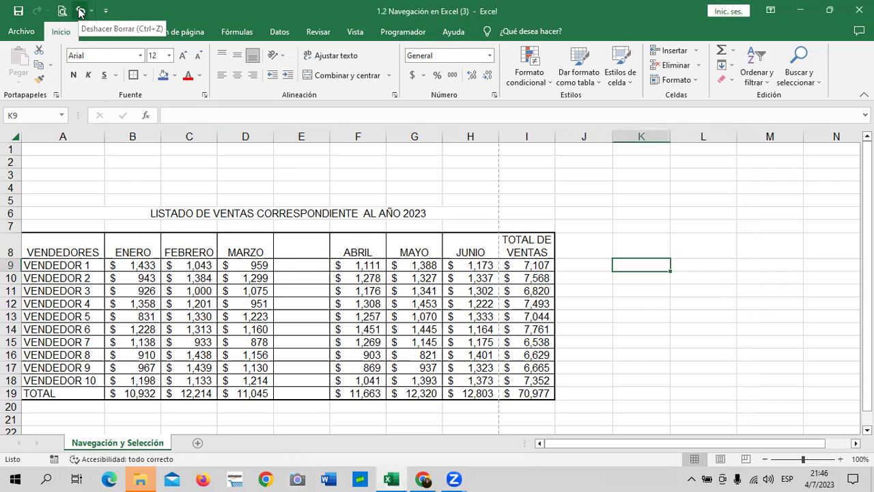
Step: Undo three times to remove E9's test entry and the blank column before ABRIL
click(80, 12)
click(80, 11)
click(80, 11)
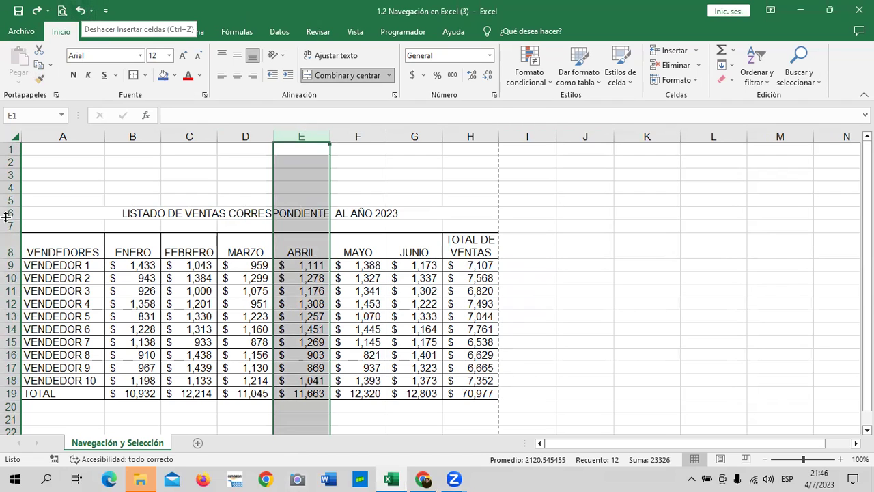
click(559, 315)
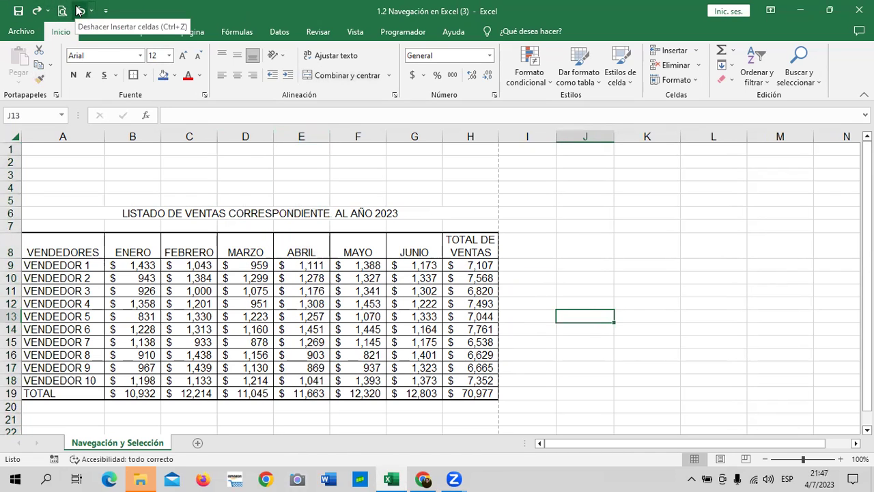
Step: Clear all sales figures in B9:H19, then undo to restore them
drag(126, 264, 467, 393)
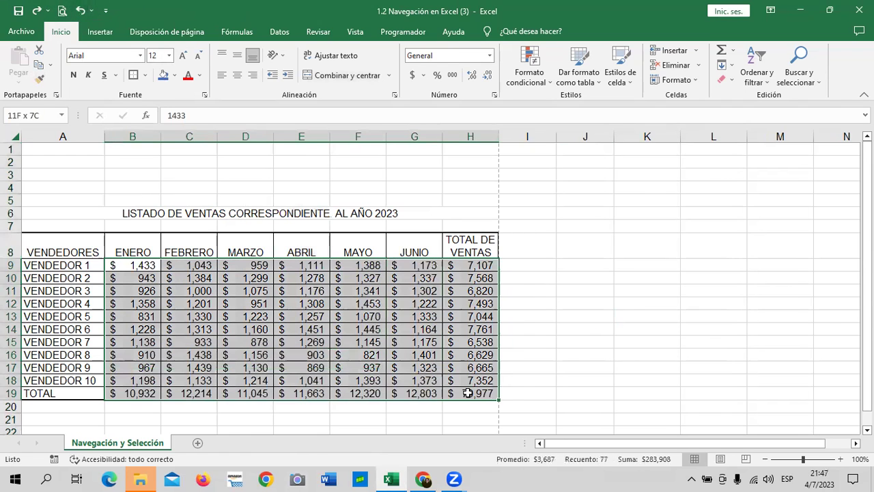
key(Delete)
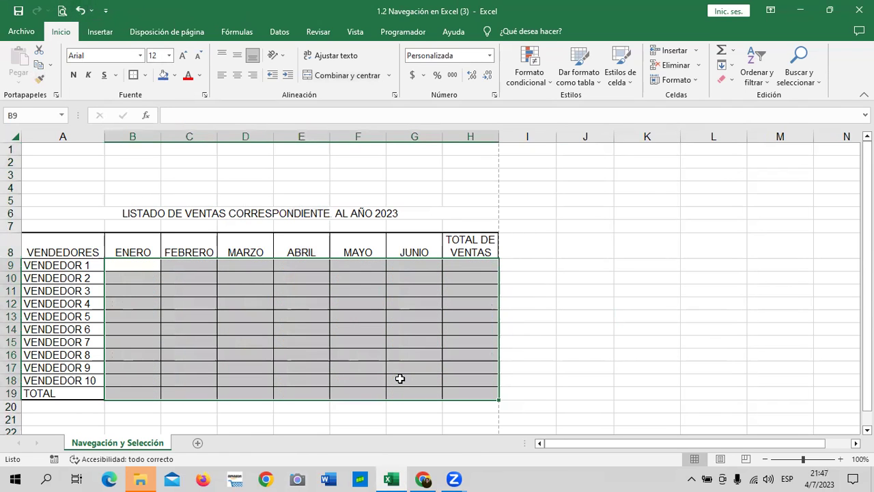
click(536, 342)
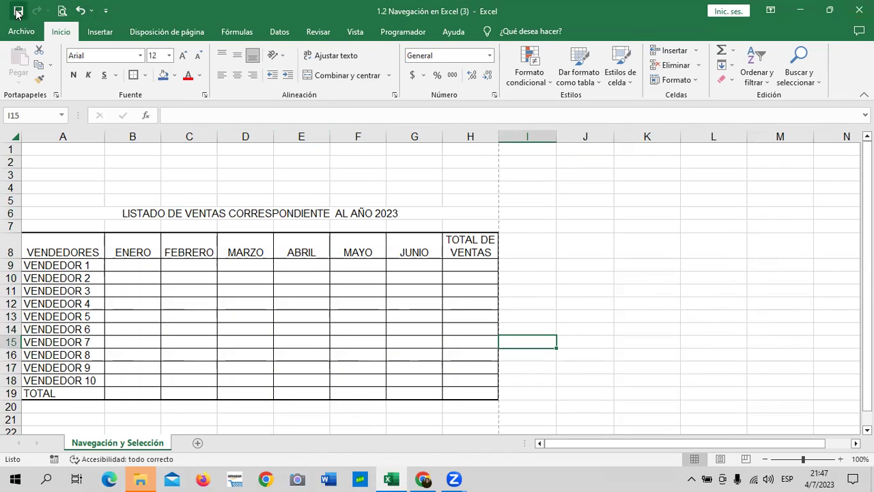
click(79, 12)
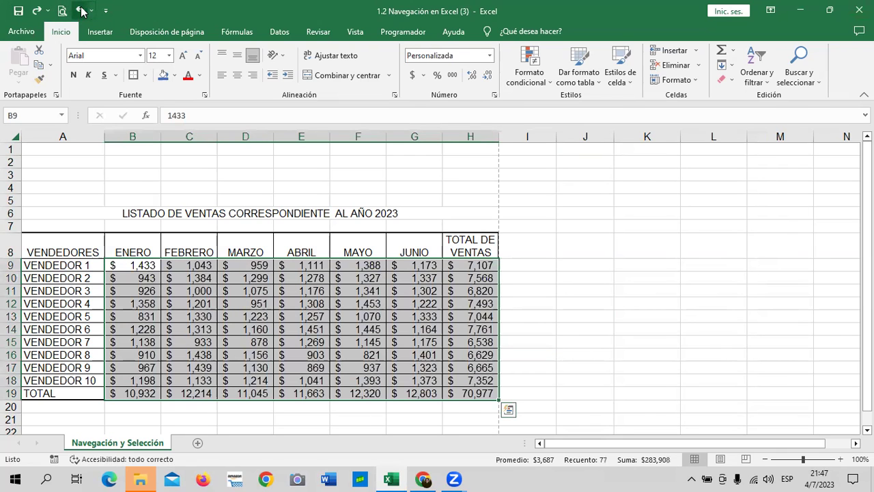
click(660, 293)
scroll(655, 288, down, 3)
scroll(387, 290, up, 2)
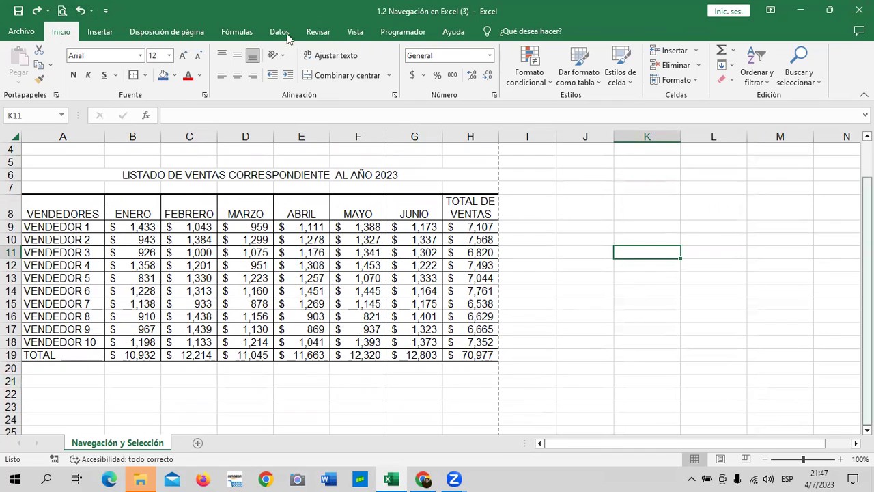
Step: Select the TOTAL DE VENTAS column and vendor rows, checking the formula in H9
click(565, 341)
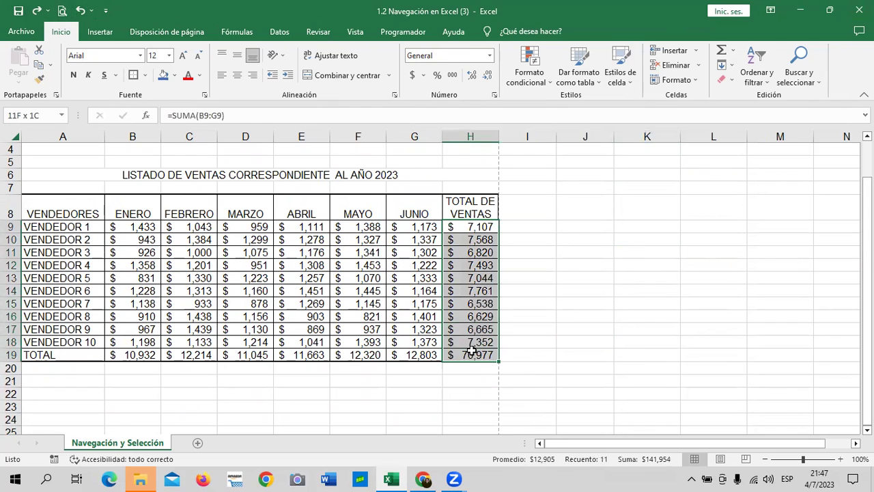
drag(474, 228, 473, 354)
click(583, 291)
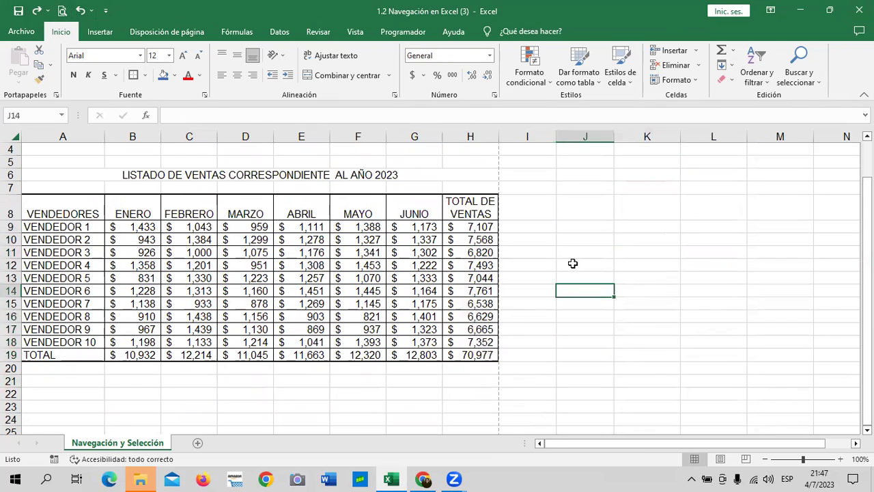
click(474, 226)
click(603, 253)
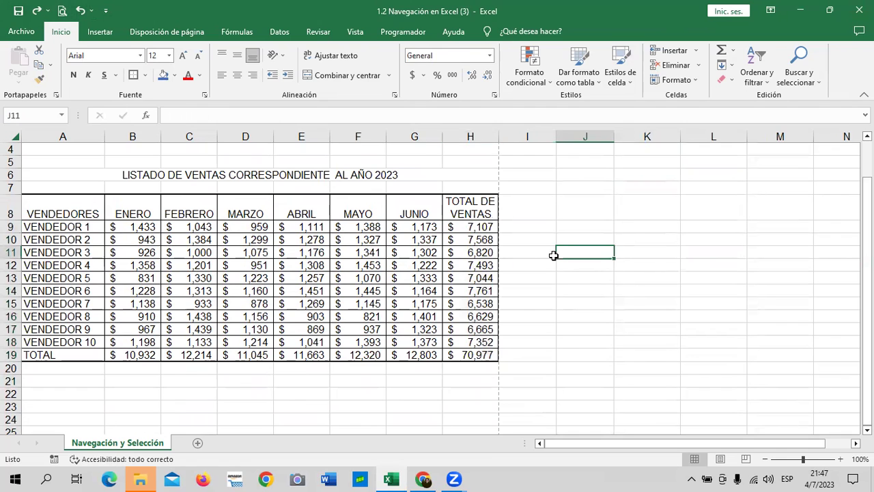
mouse_move(140, 227)
mouse_down()
mouse_move(478, 227)
mouse_move(478, 355)
mouse_up()
click(571, 251)
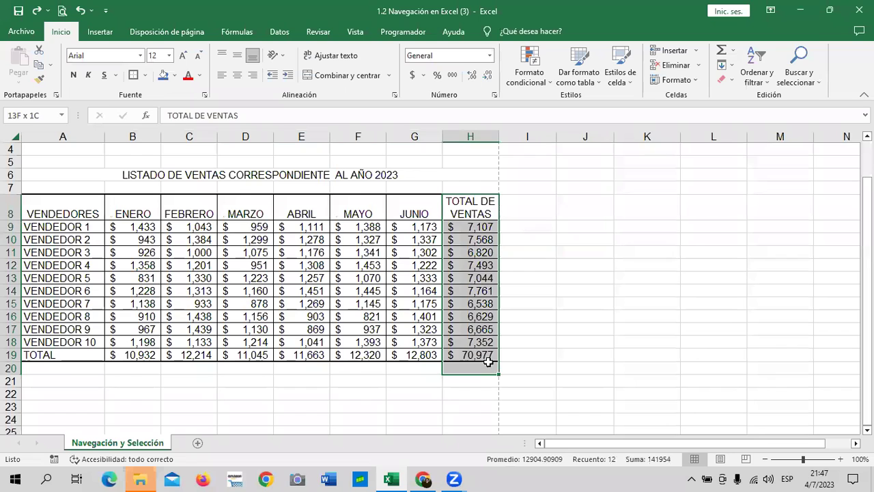
click(615, 259)
click(464, 226)
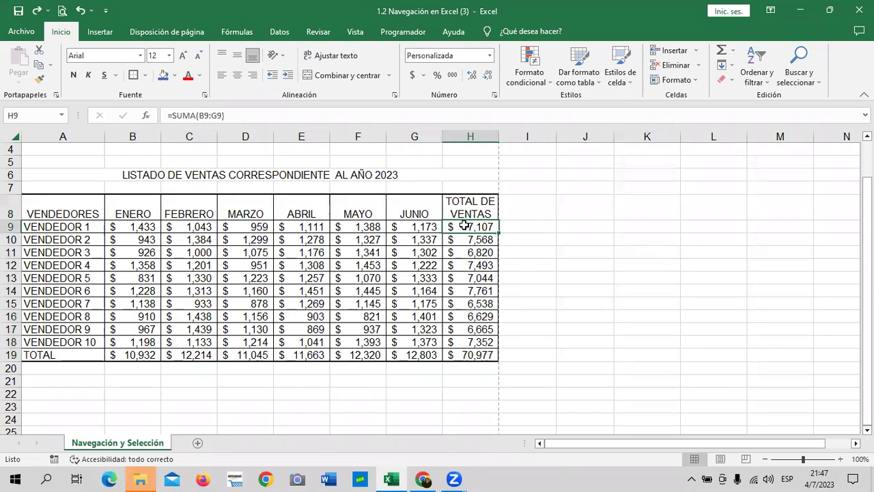
Step: Delete the totals in H9:H19, undo to restore them, then switch to the course in the browser
click(583, 222)
mouse_move(474, 227)
mouse_down()
mouse_move(490, 367)
mouse_move(490, 356)
mouse_up()
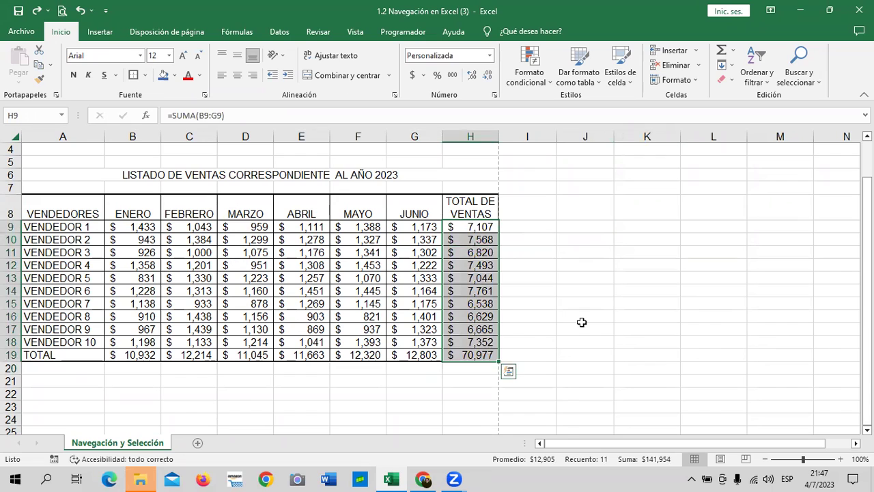
key(Delete)
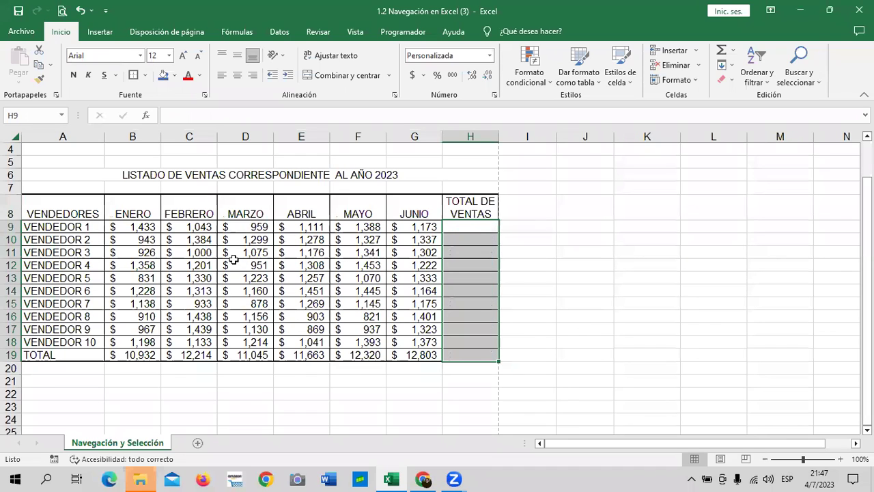
click(603, 211)
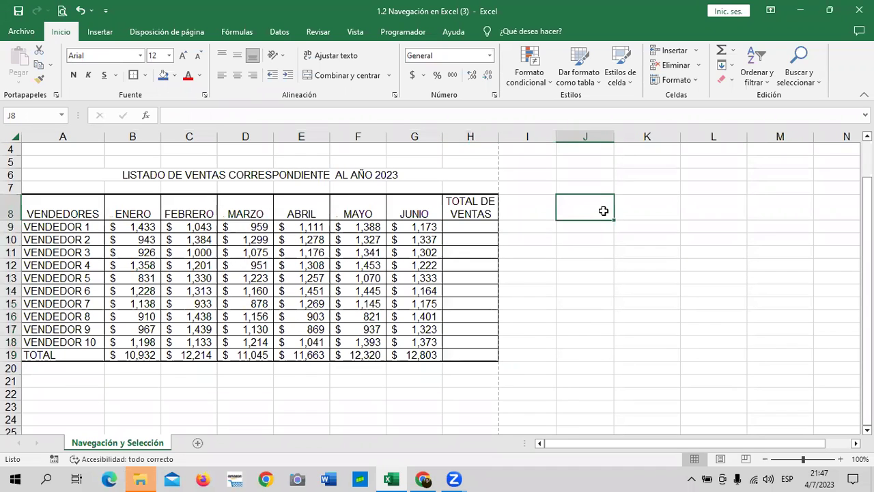
click(479, 226)
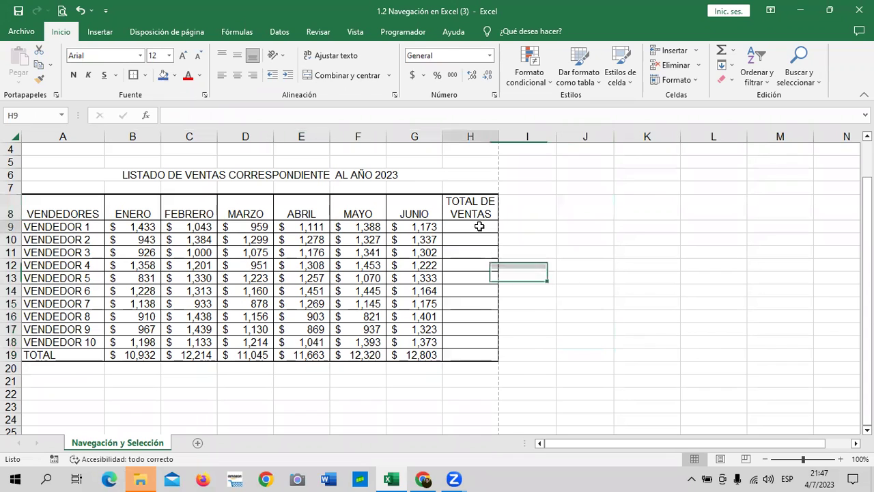
click(585, 342)
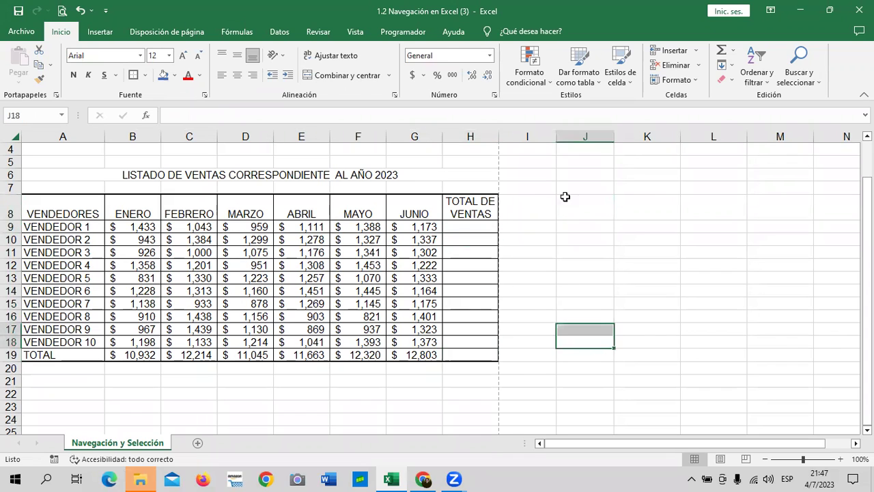
click(80, 10)
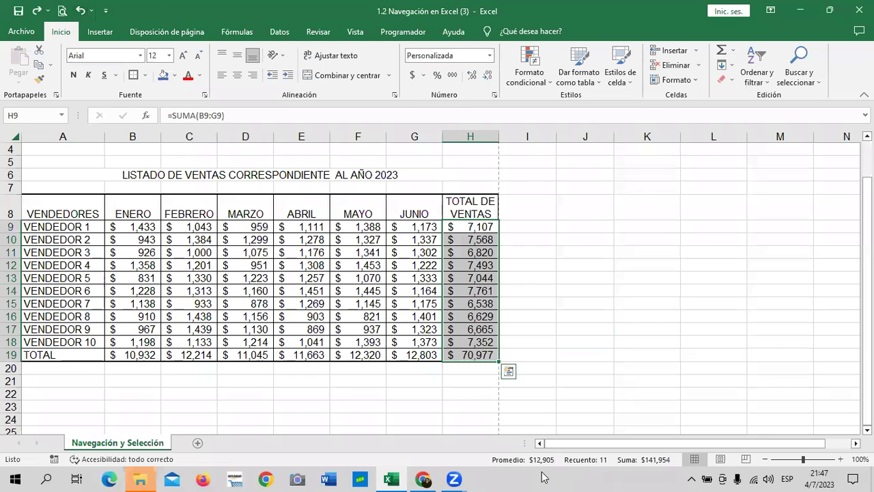
click(424, 478)
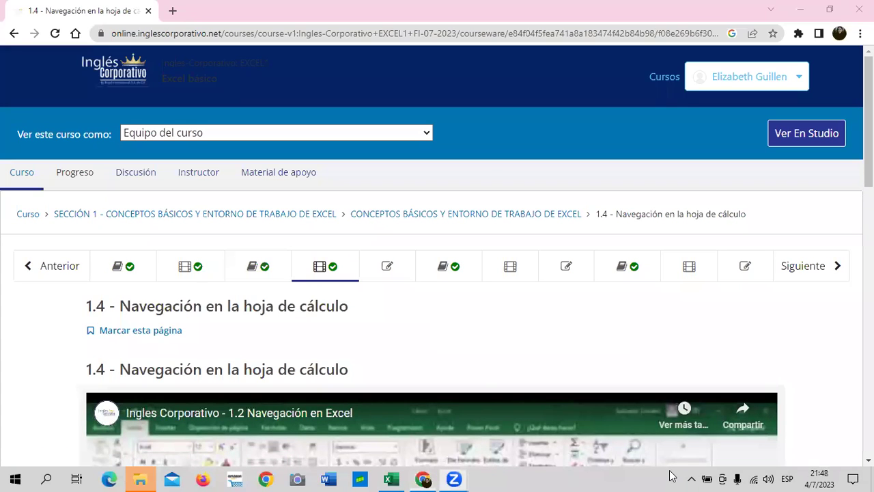
Step: Open the '1.5 Laboratorio' graded quiz (Laboratorio 1.1, 0.0/33.0) and scroll through its multiple-choice questions
click(402, 267)
scroll(372, 293, down, 4)
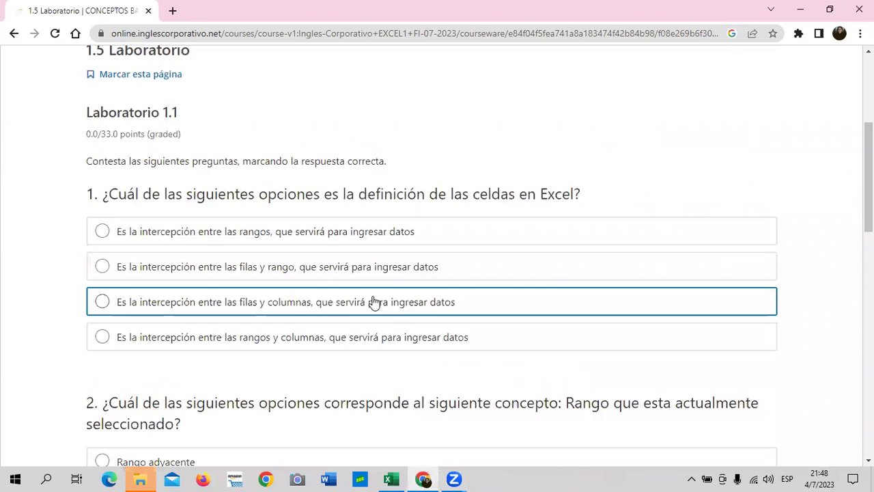
scroll(374, 300, down, 1)
scroll(374, 299, down, 4)
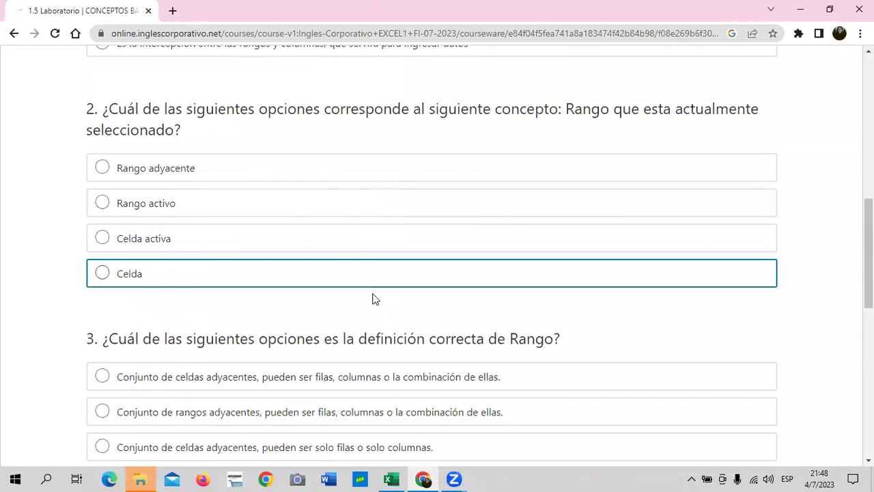
scroll(372, 298, down, 3)
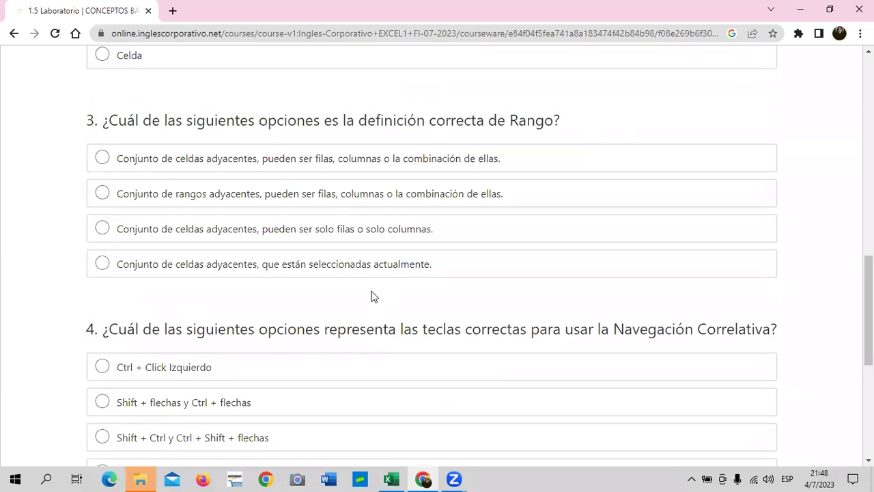
scroll(373, 293, up, 5)
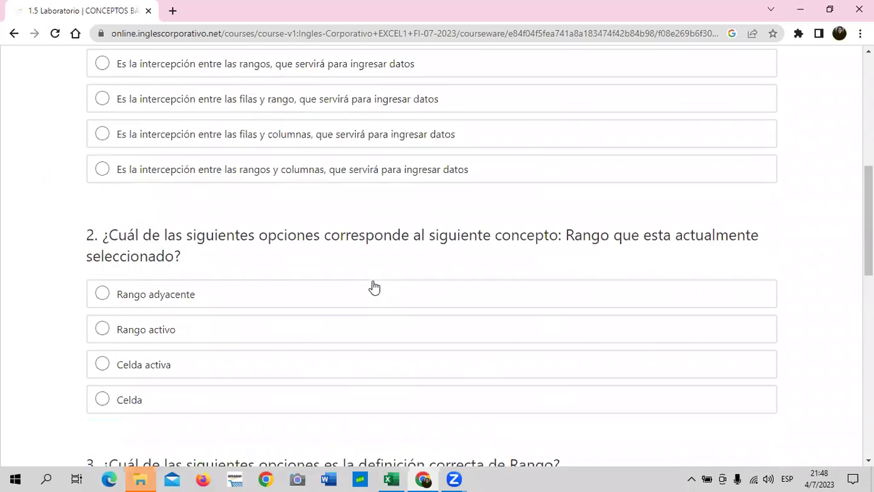
scroll(373, 287, up, 2)
scroll(375, 284, up, 4)
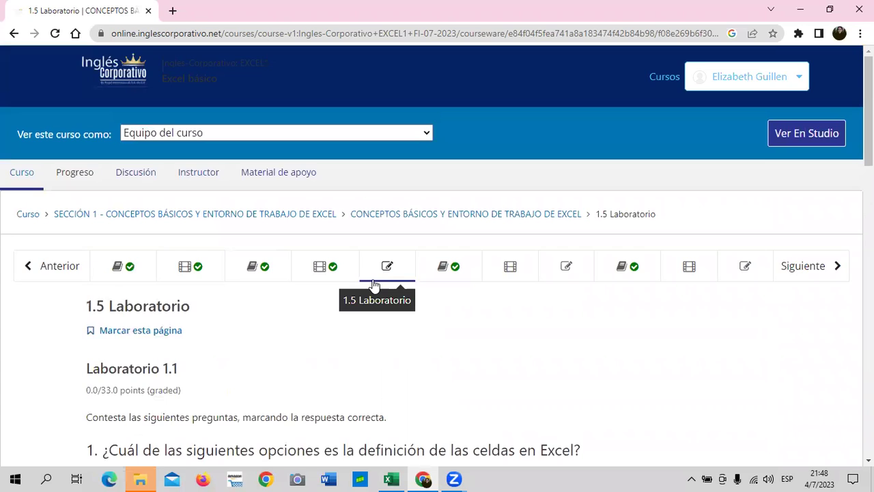
scroll(374, 284, down, 3)
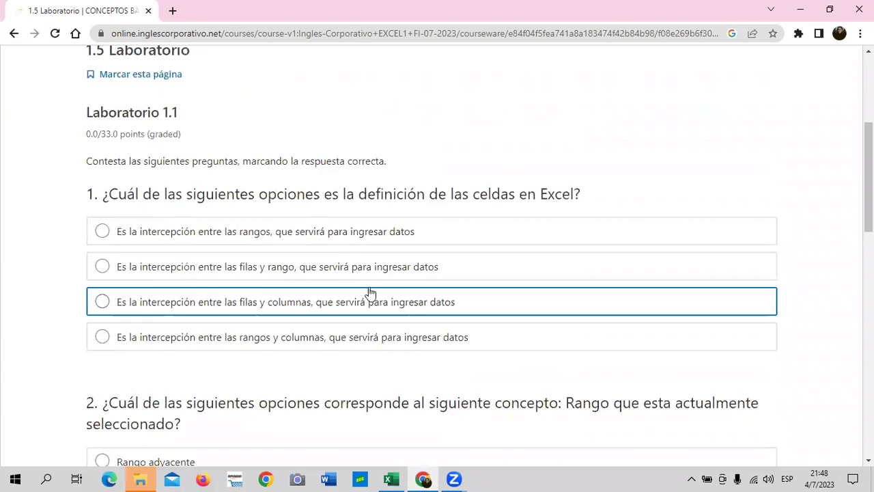
scroll(365, 291, down, 3)
scroll(364, 286, down, 1)
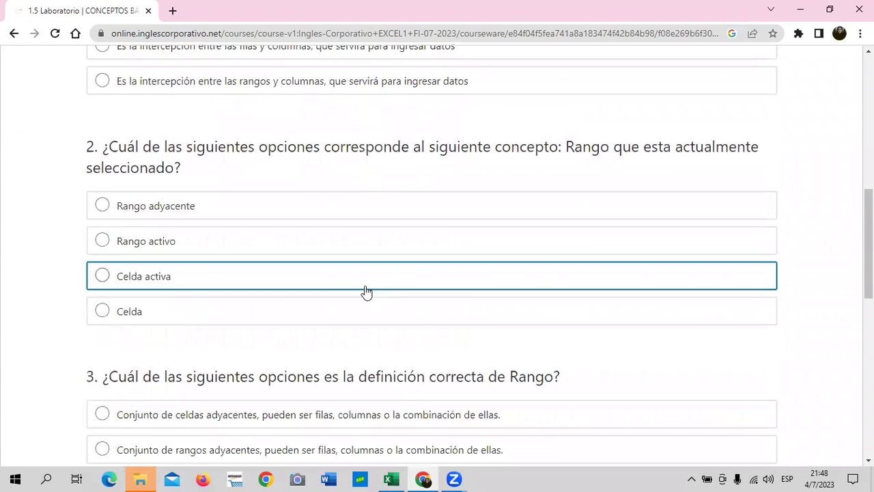
scroll(363, 293, down, 2)
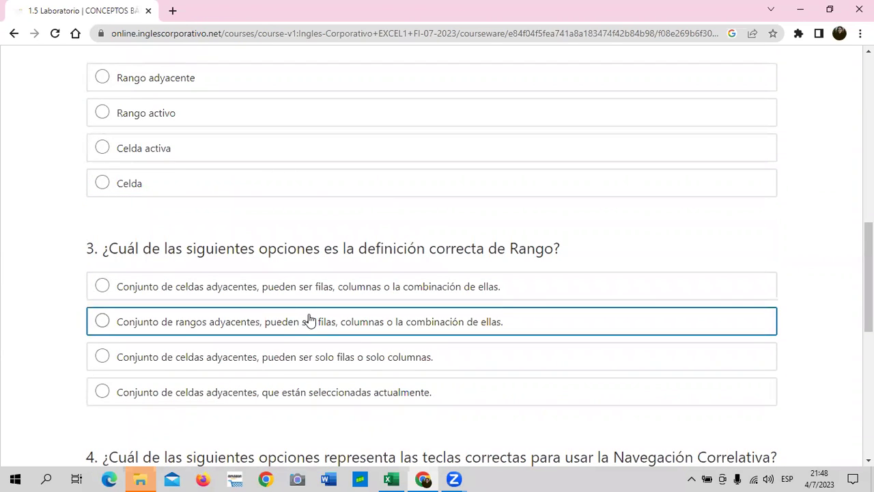
scroll(310, 315, up, 5)
scroll(316, 316, up, 4)
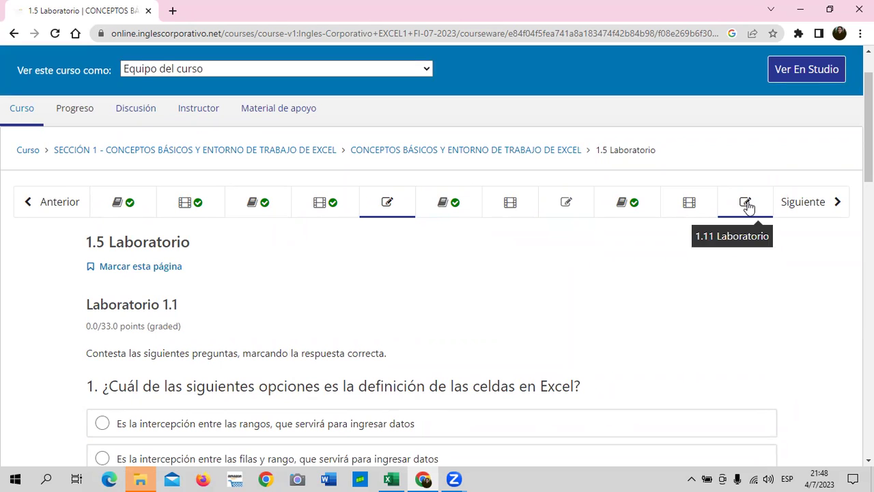
Step: Play the '1.2 Navegación en Excel' video on the 1.4 lesson page and raise the volume
click(338, 199)
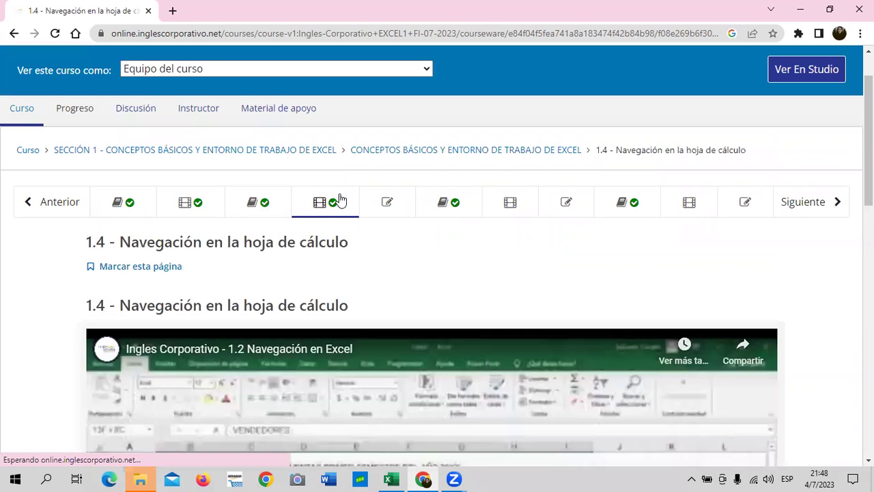
scroll(348, 208, down, 2)
scroll(360, 228, down, 2)
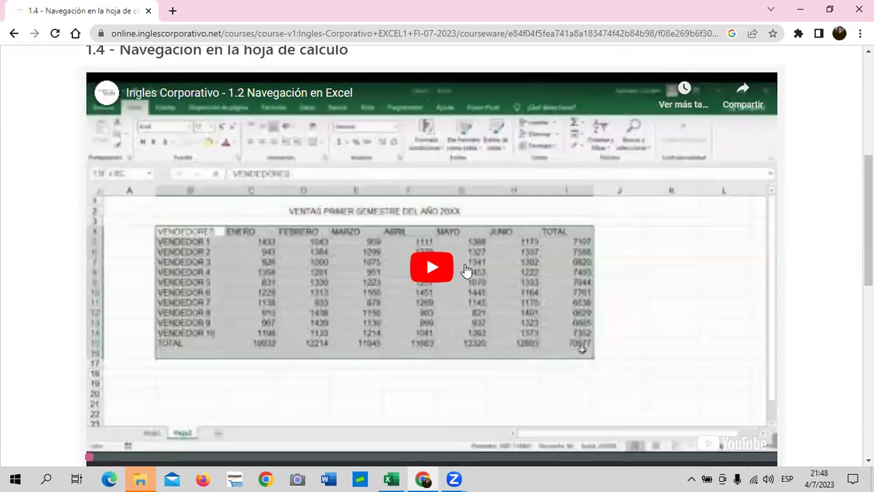
scroll(415, 265, down, 3)
scroll(412, 265, up, 2)
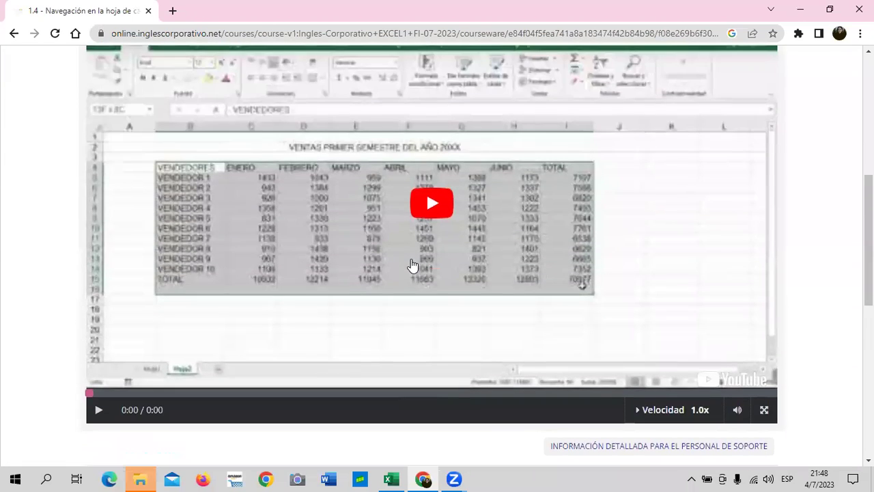
scroll(409, 264, up, 1)
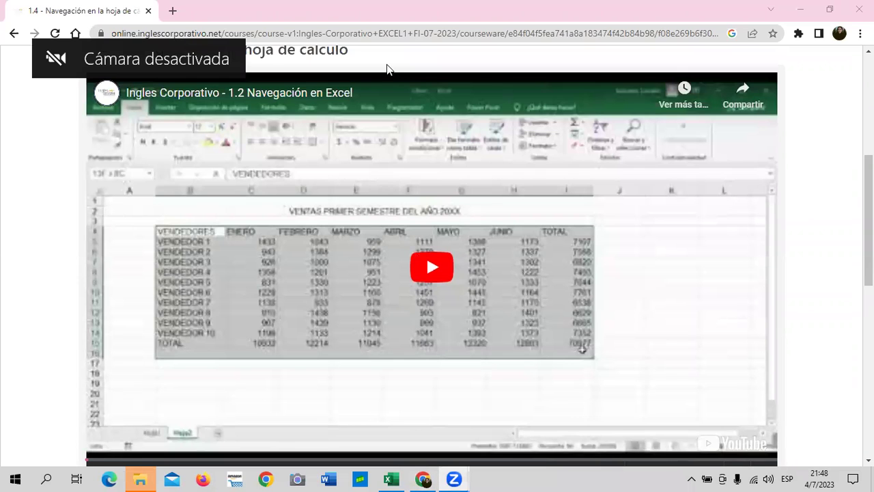
click(428, 274)
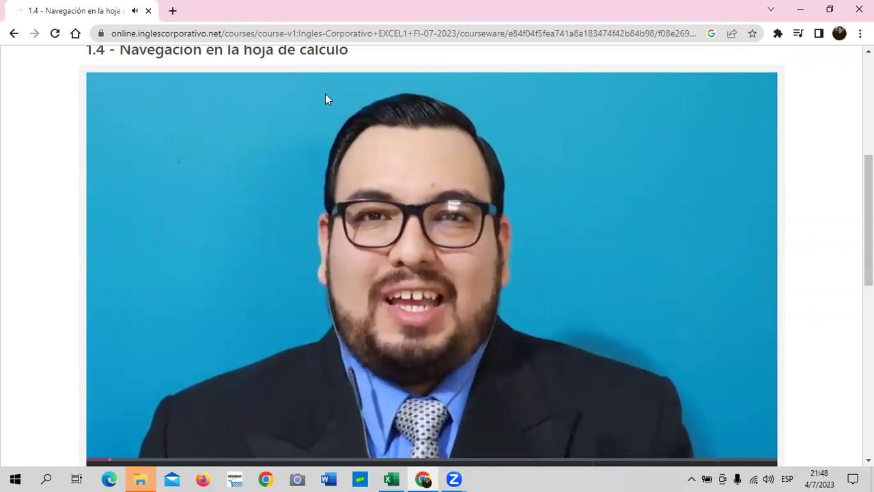
key(XF86AudioRaiseVolume)
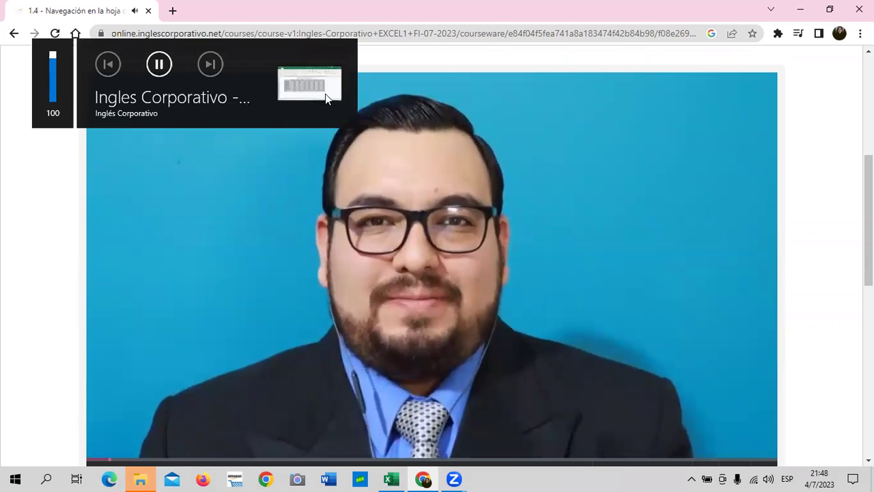
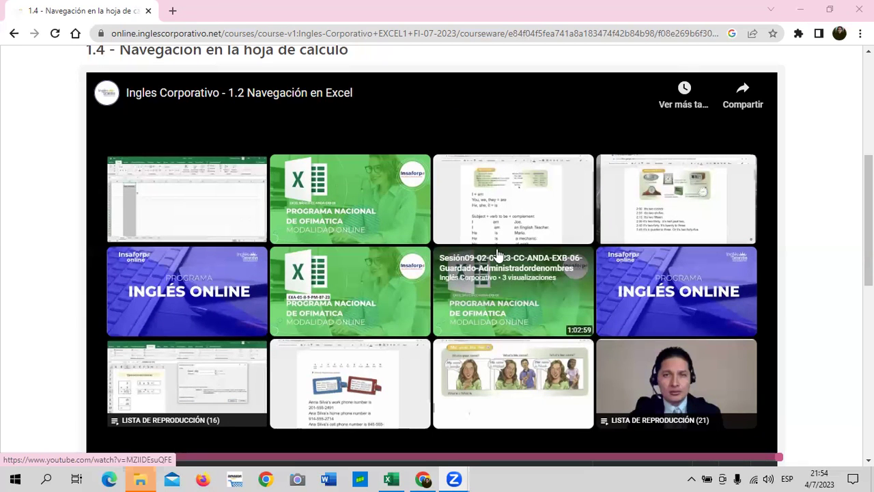
Step: Scroll to the top of the lesson 1.4 page and return to the 1.2 Navegación en Excel workbook
scroll(499, 276, up, 1)
scroll(499, 276, up, 2)
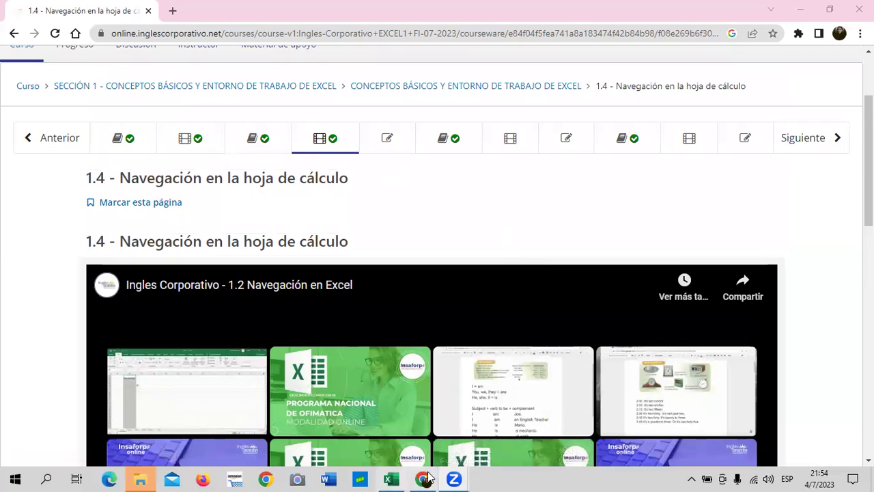
mouse_move(389, 478)
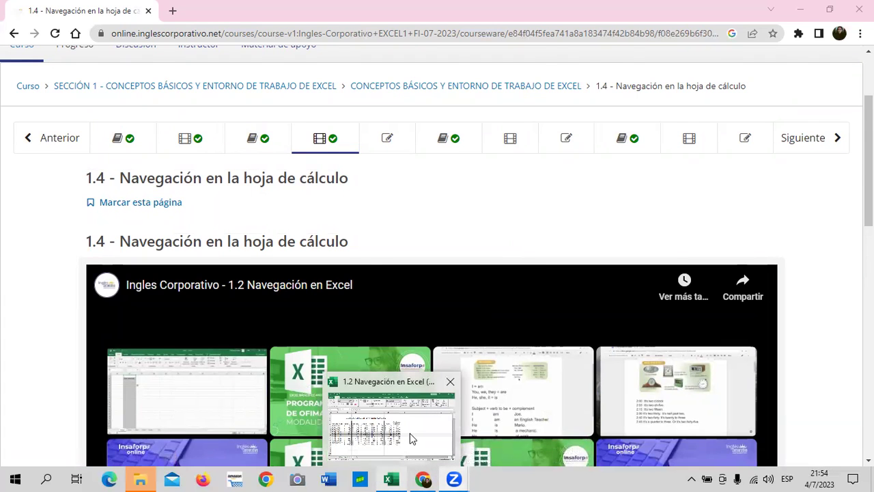
click(411, 436)
Step: Select empty cell K14 to drop the H9:H19 totals selection
click(640, 286)
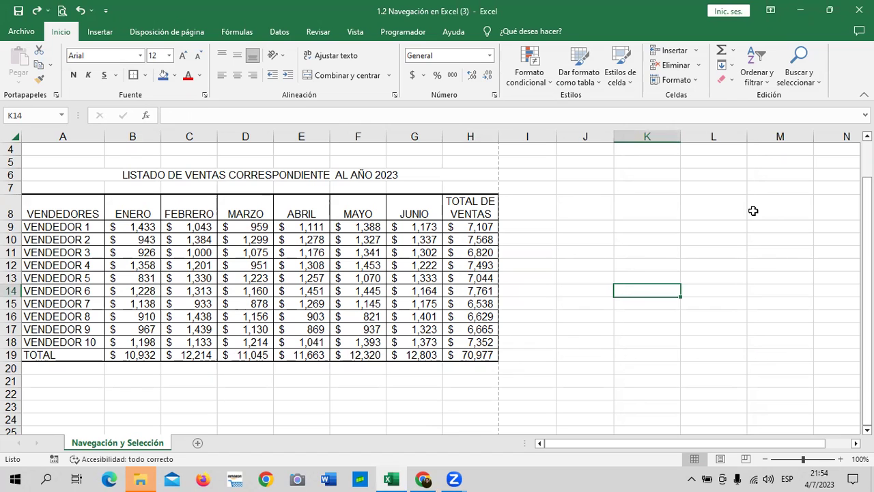
Step: Return to the Inglés Corporativo course page in Chrome and skim it
click(423, 479)
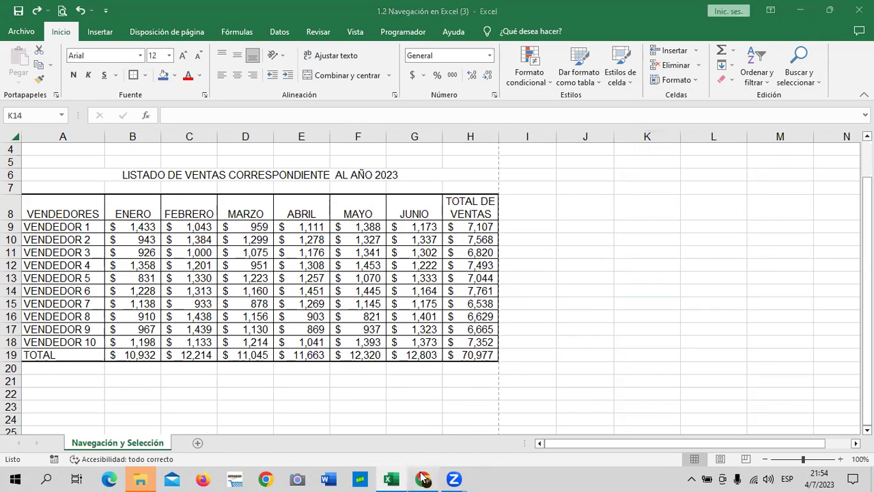
scroll(442, 460, down, 3)
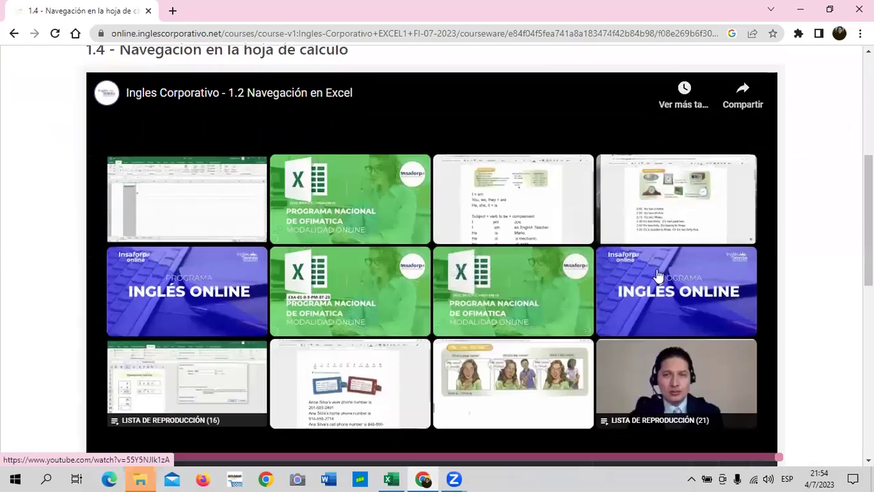
scroll(649, 277, down, 4)
scroll(636, 287, down, 3)
scroll(627, 297, up, 7)
scroll(627, 297, up, 3)
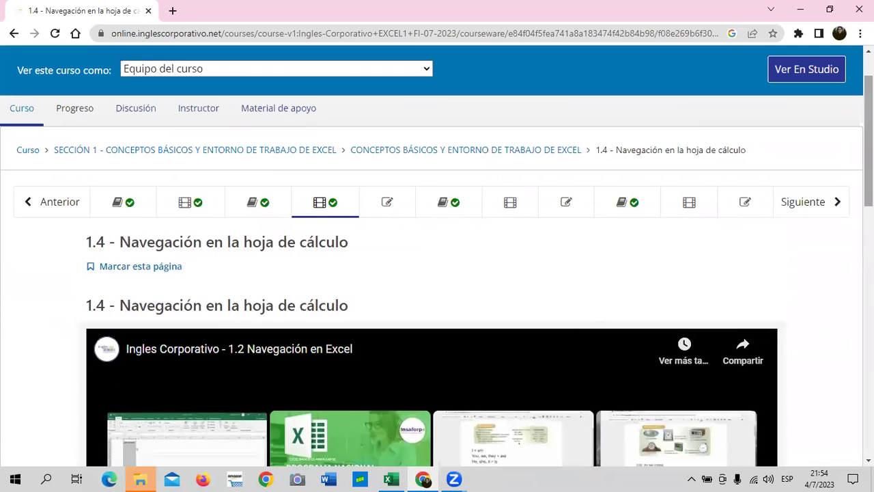
Step: Open lesson 1.3, Objetivo de la lección, and read down to the Anterior/Siguiente buttons
click(273, 198)
scroll(363, 206, down, 4)
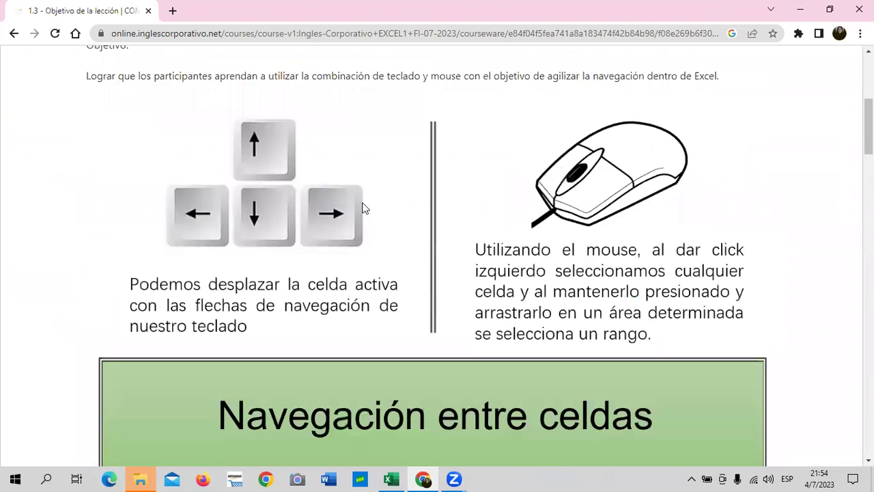
scroll(362, 207, down, 5)
scroll(360, 203, down, 10)
scroll(357, 205, down, 4)
scroll(353, 208, down, 3)
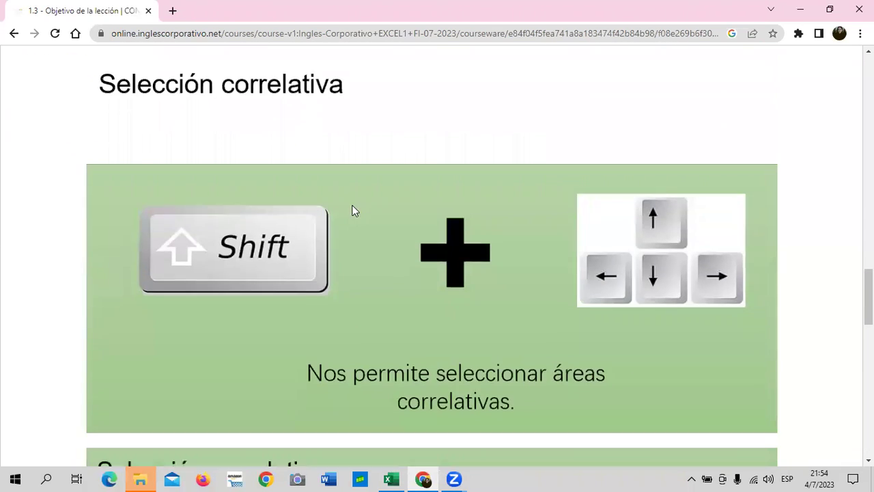
scroll(349, 202, down, 4)
scroll(344, 195, down, 4)
scroll(344, 193, down, 4)
scroll(344, 194, down, 3)
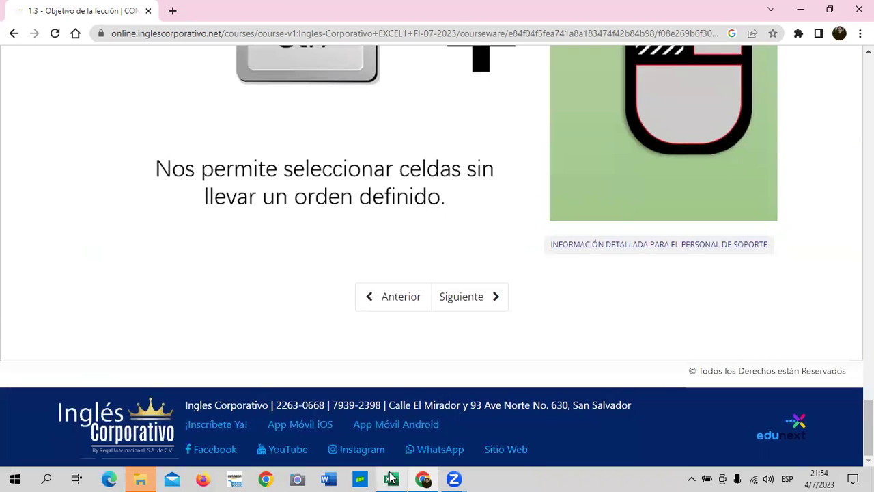
Step: Switch back to the 1.2 Navegación en Excel (3) workbook window
mouse_move(391, 478)
click(427, 420)
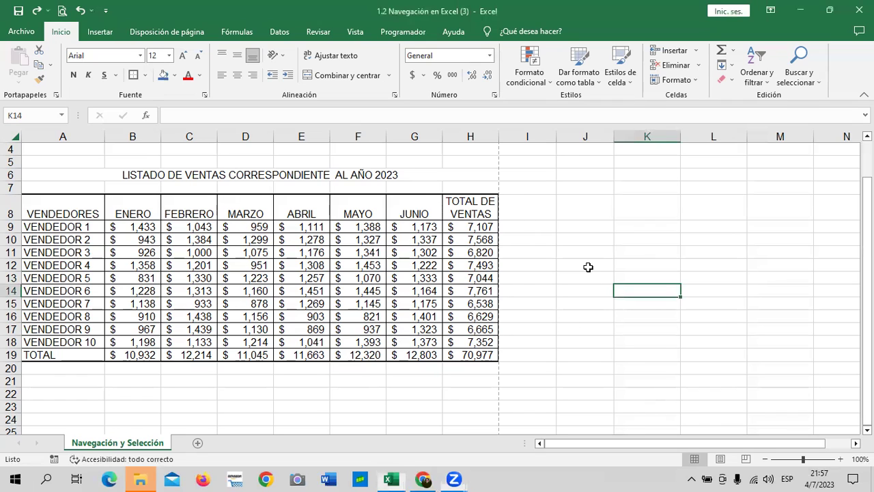
scroll(538, 271, up, 1)
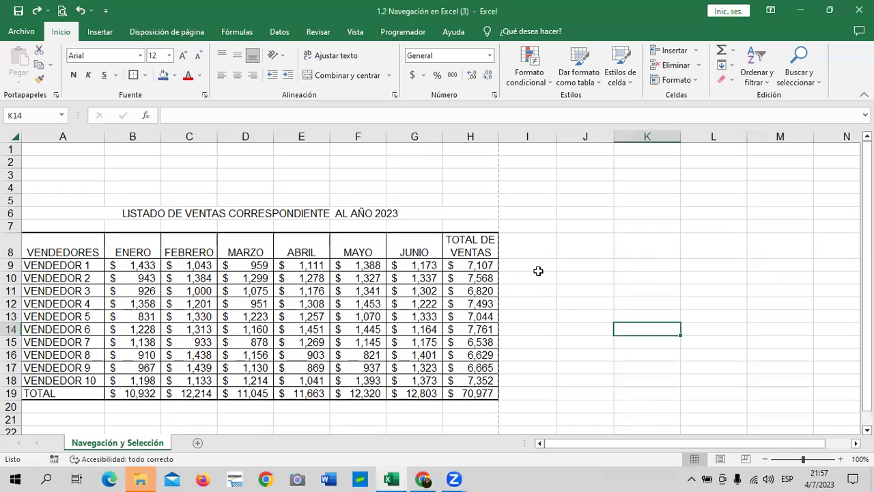
scroll(538, 271, down, 3)
scroll(538, 268, down, 3)
scroll(538, 267, up, 4)
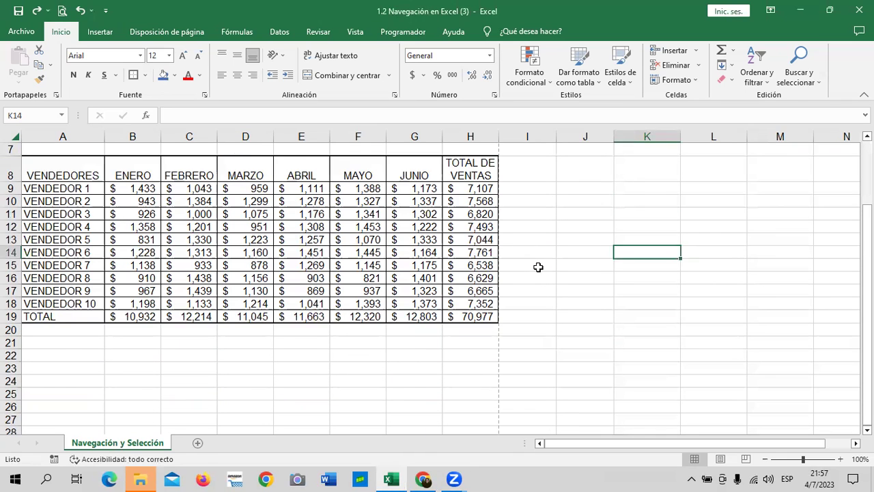
scroll(538, 267, up, 2)
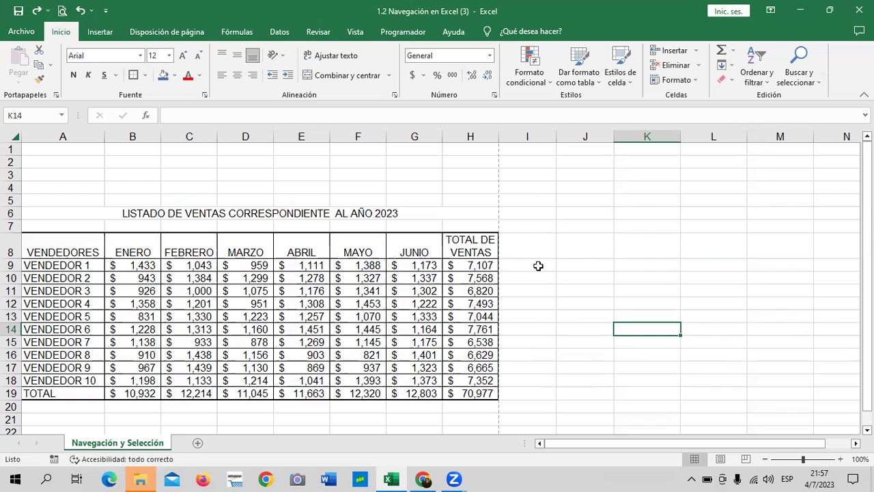
Step: Step through empty cells J4, J8 and finally K4 beside the sales table
click(560, 190)
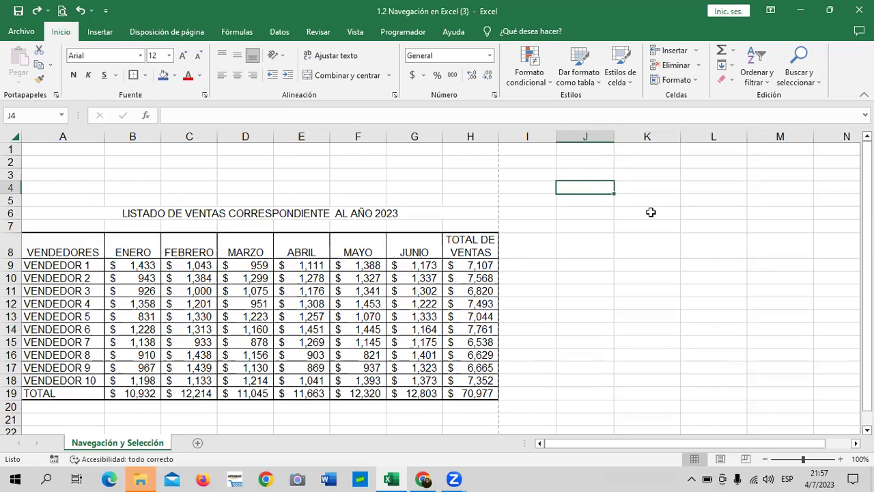
click(570, 245)
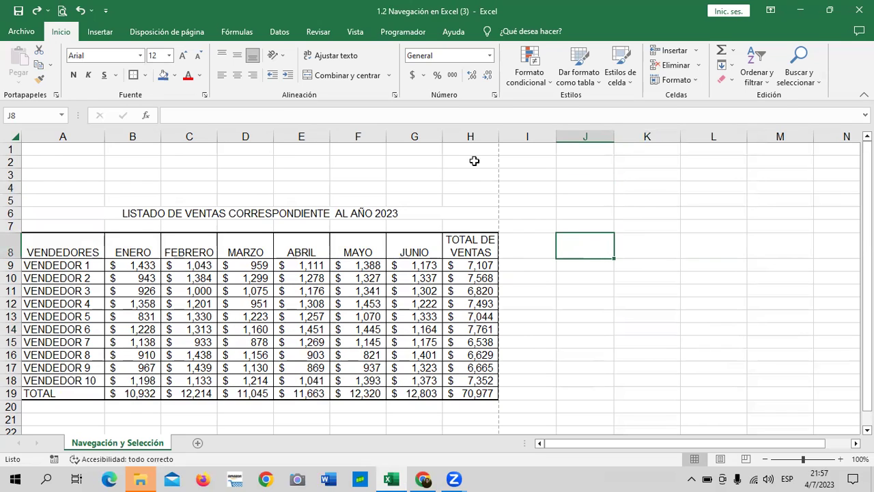
click(654, 193)
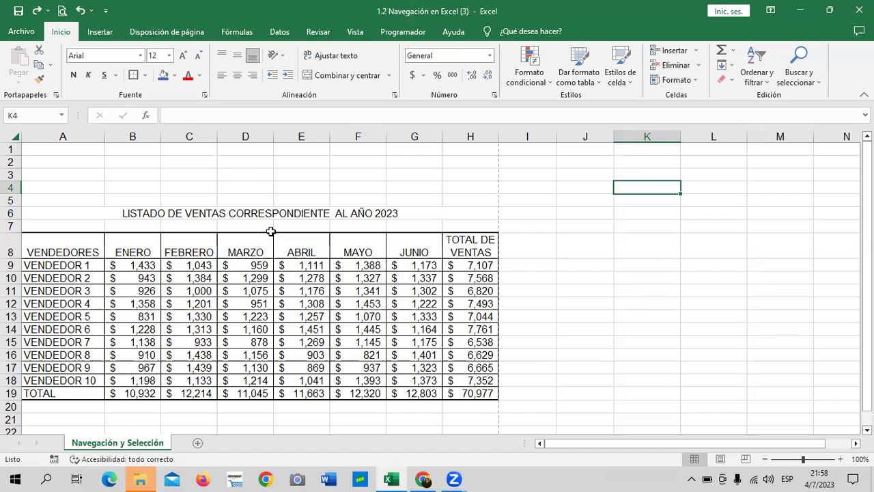
scroll(357, 235, down, 1)
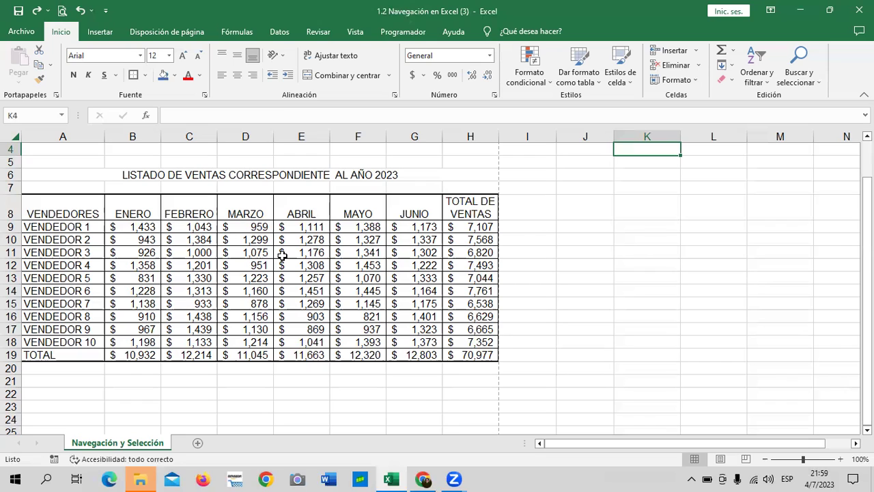
Step: Try out the new Hoja1 sheet with a C5:F13 selection, then return to J13 on Navegación y Selección
click(197, 443)
mouse_move(215, 199)
mouse_down()
mouse_move(222, 309)
mouse_move(415, 300)
mouse_up()
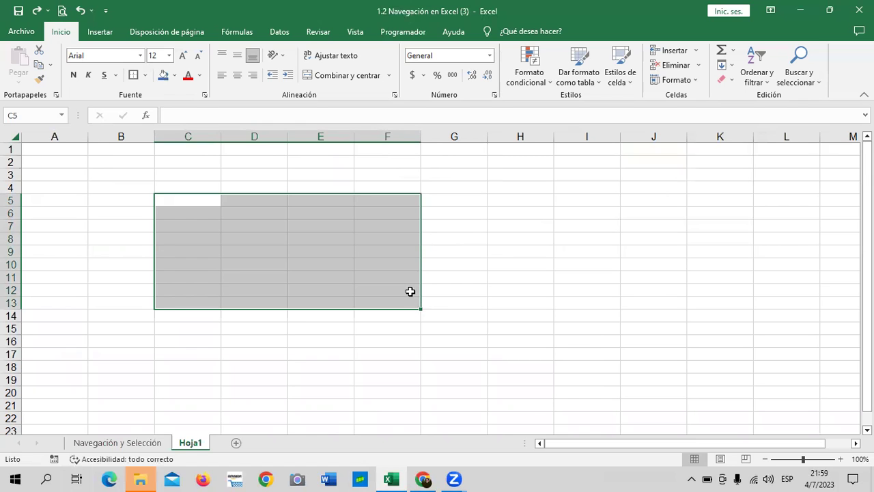
click(119, 445)
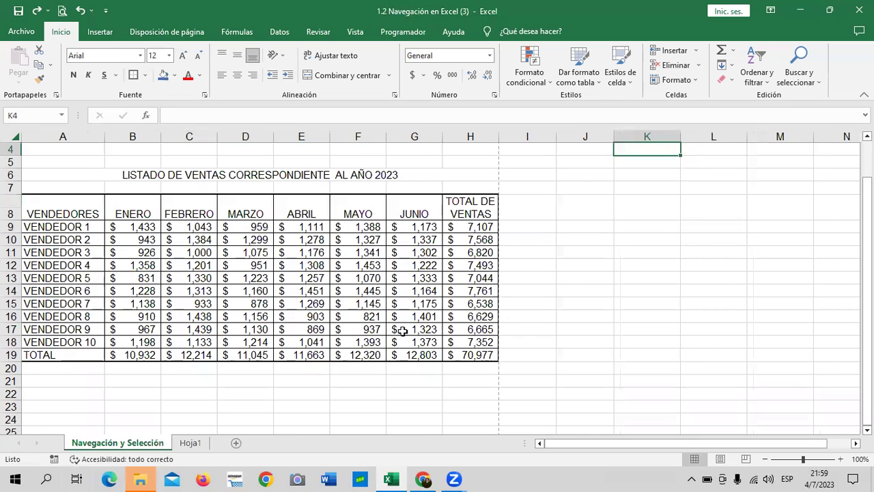
click(565, 276)
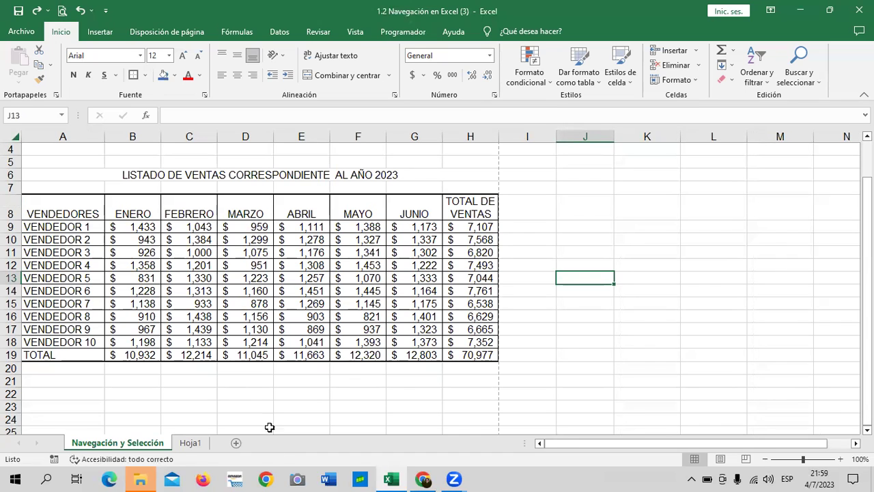
Step: On Hoja1, select C3:F13, move through B4 and E5, select C3:H11, and finish on I7
click(187, 445)
click(588, 222)
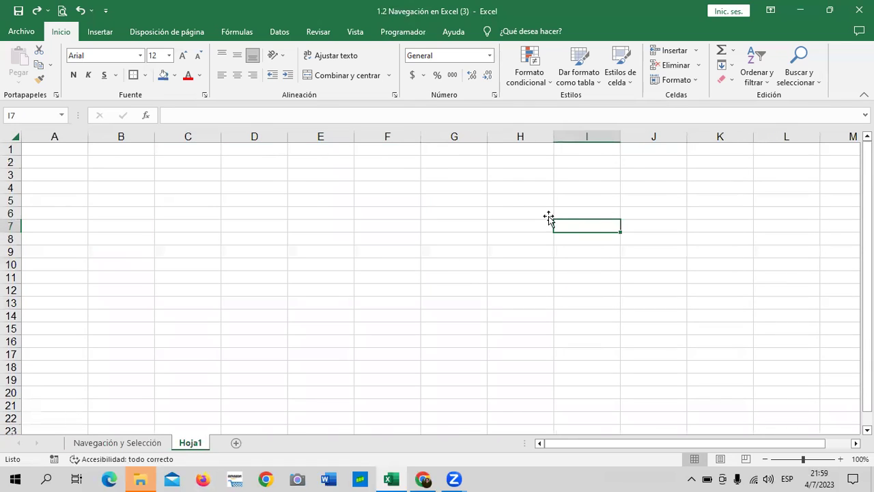
drag(181, 177, 393, 305)
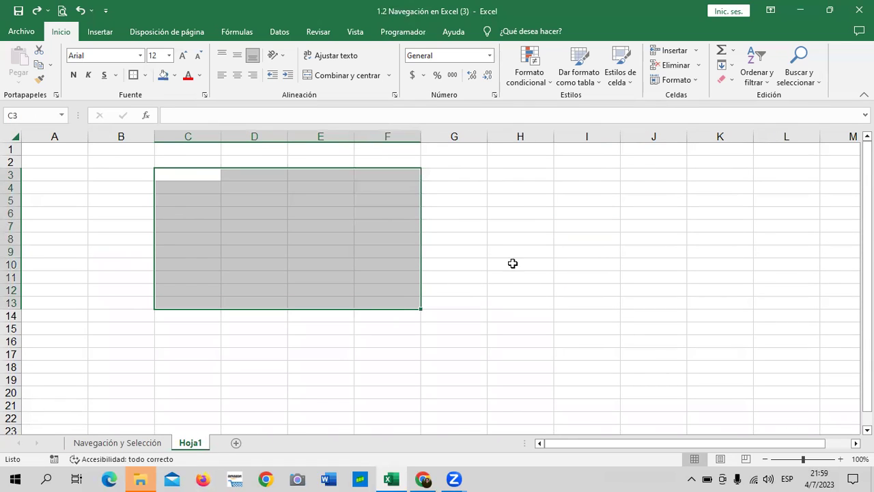
click(104, 187)
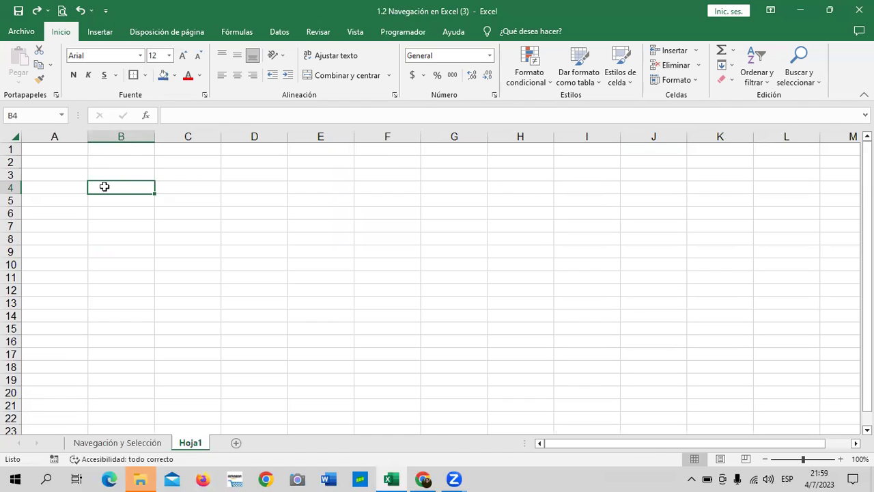
click(301, 200)
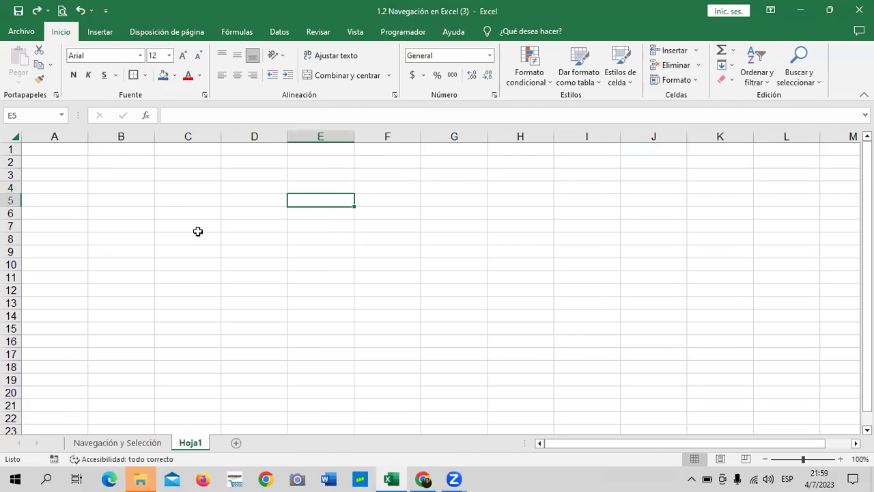
drag(187, 174, 491, 271)
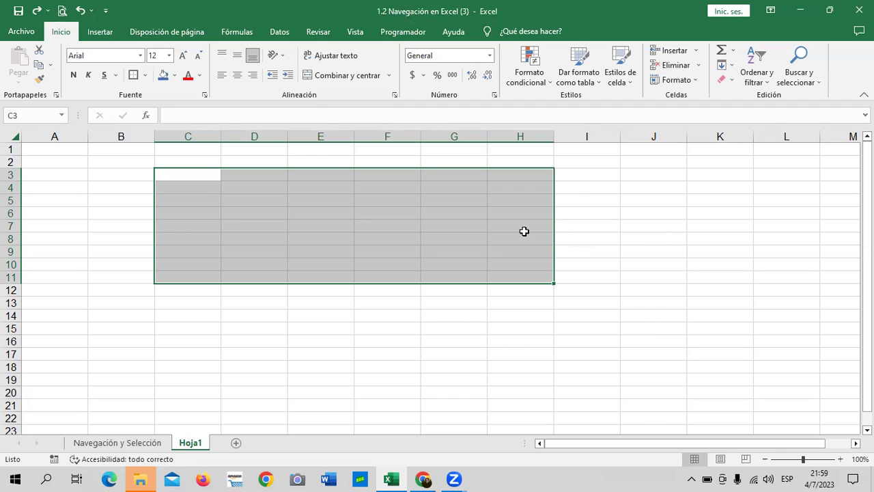
click(610, 232)
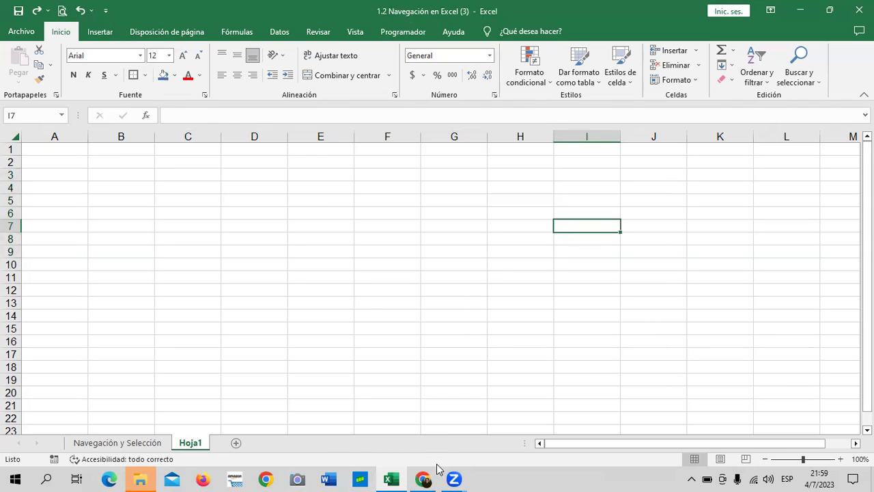
Step: Bring the lesson 1.3 course page forward and scroll back up to its objective
mouse_move(423, 478)
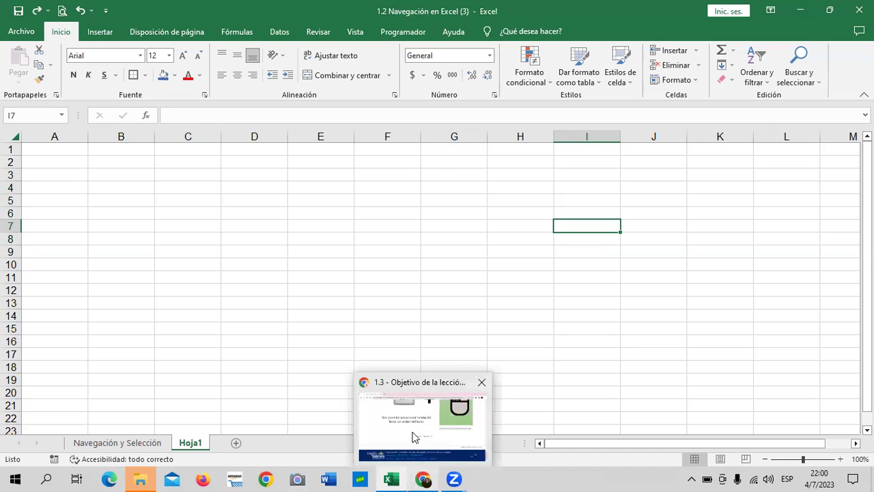
click(413, 433)
scroll(438, 371, up, 2)
scroll(455, 306, up, 3)
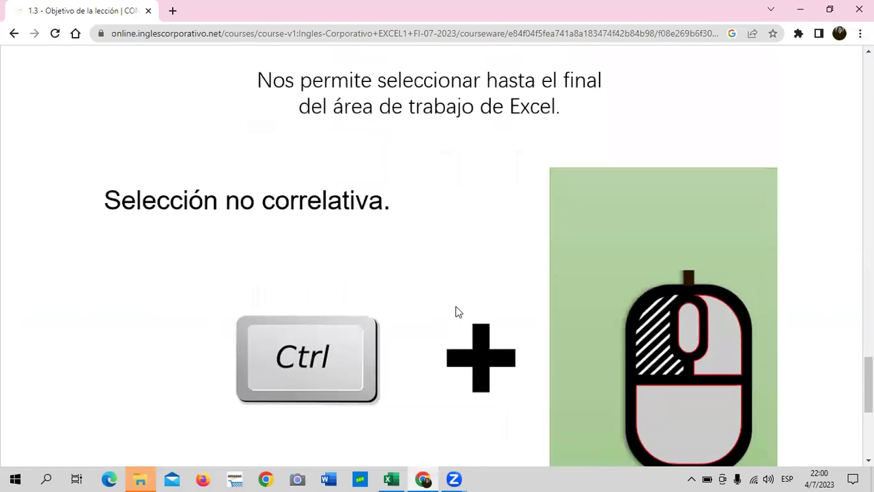
scroll(456, 306, up, 3)
scroll(450, 308, up, 3)
scroll(450, 302, up, 3)
scroll(450, 300, up, 3)
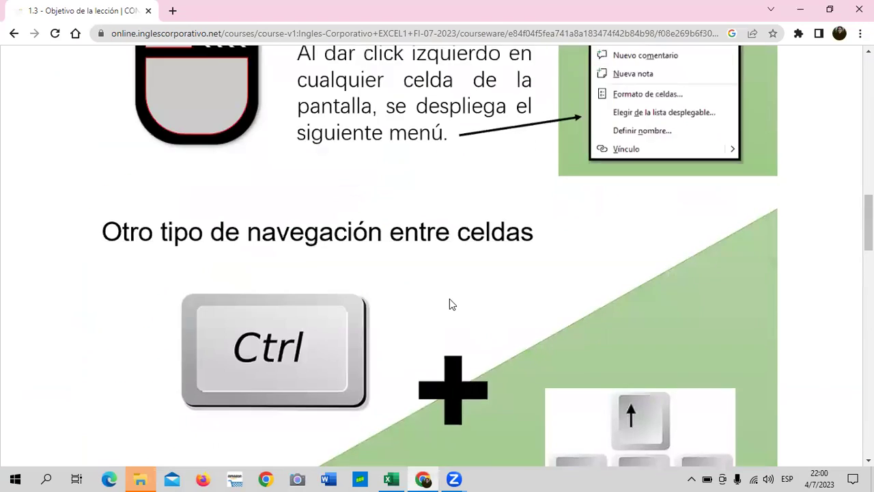
scroll(449, 300, up, 3)
scroll(449, 300, up, 3)
scroll(449, 299, up, 4)
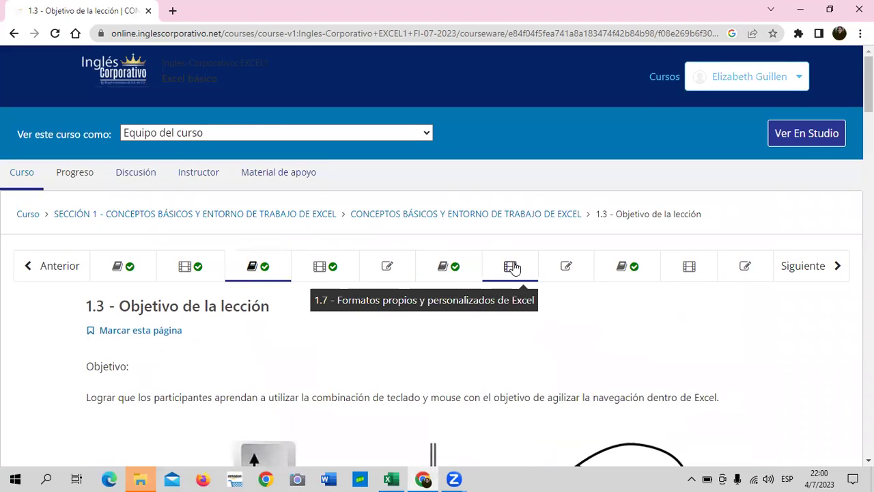
Step: Open lesson 1.6 and read down through custom number formats, cell borders and fill formatting
click(466, 270)
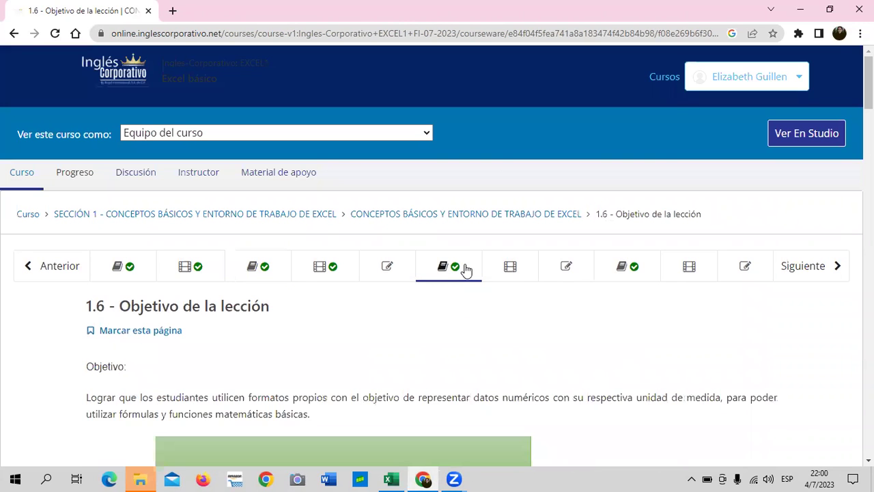
scroll(466, 271, down, 5)
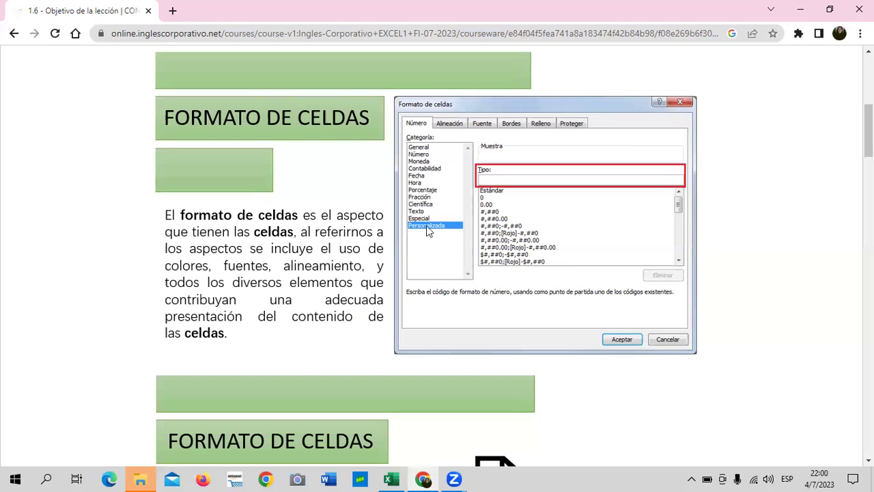
scroll(351, 218, down, 2)
scroll(355, 225, down, 3)
scroll(368, 245, down, 3)
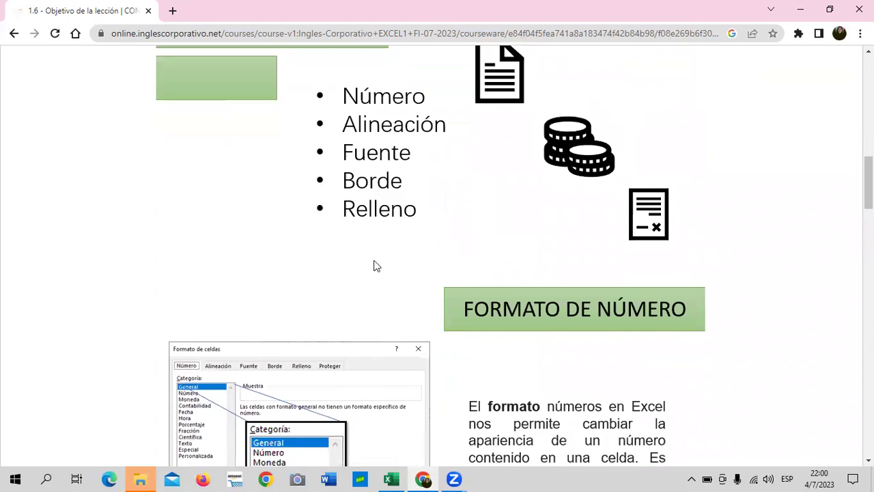
scroll(383, 264, down, 2)
scroll(385, 265, down, 4)
scroll(385, 264, down, 1)
scroll(386, 266, down, 3)
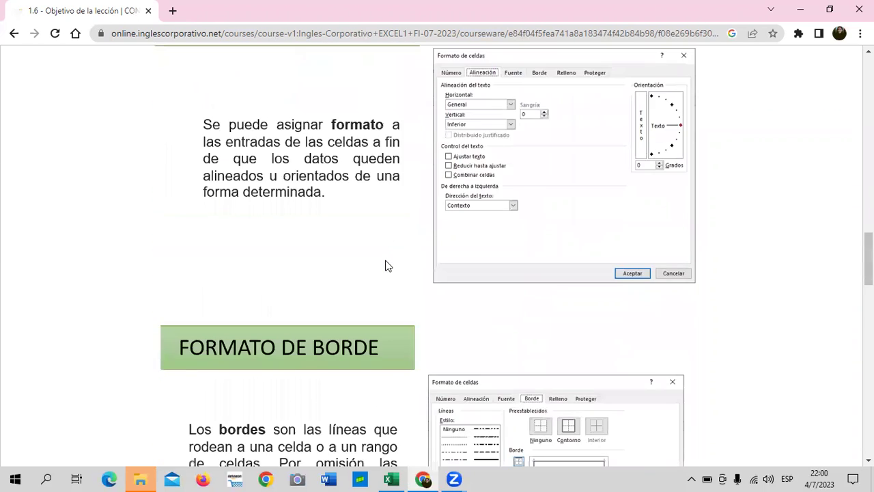
scroll(386, 266, down, 4)
scroll(385, 265, down, 4)
scroll(385, 263, down, 4)
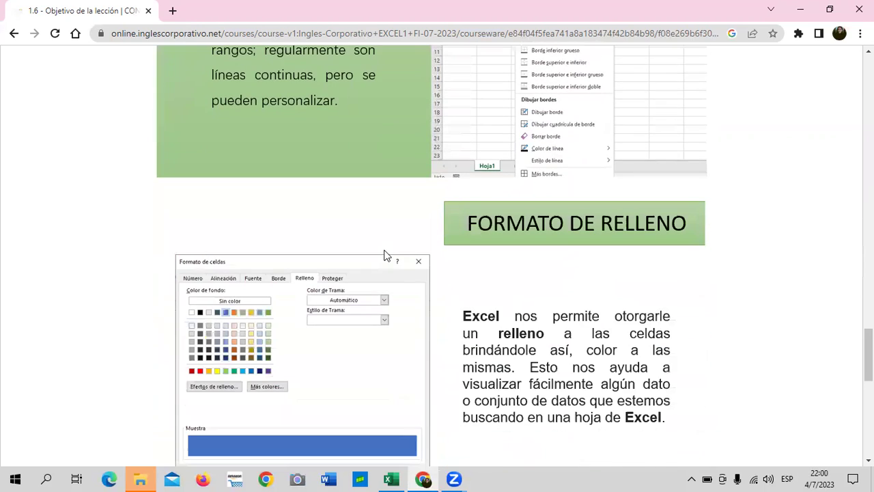
scroll(502, 275, down, 2)
scroll(502, 275, down, 3)
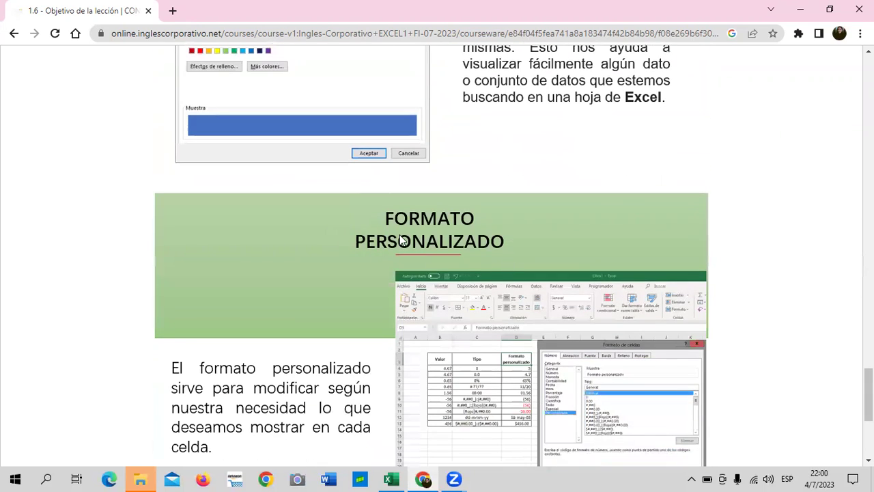
scroll(414, 237, down, 2)
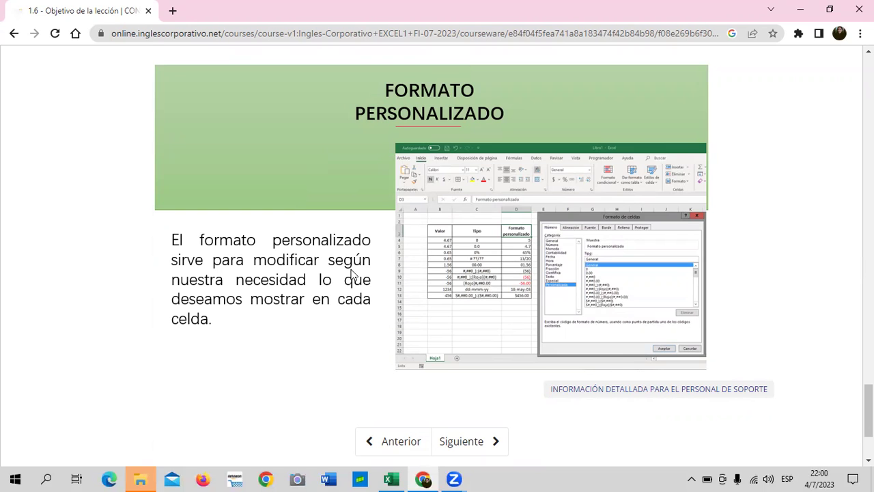
Step: Scroll back up to revisit an earlier part of the lesson 1.6 formatting content
scroll(478, 294, up, 1)
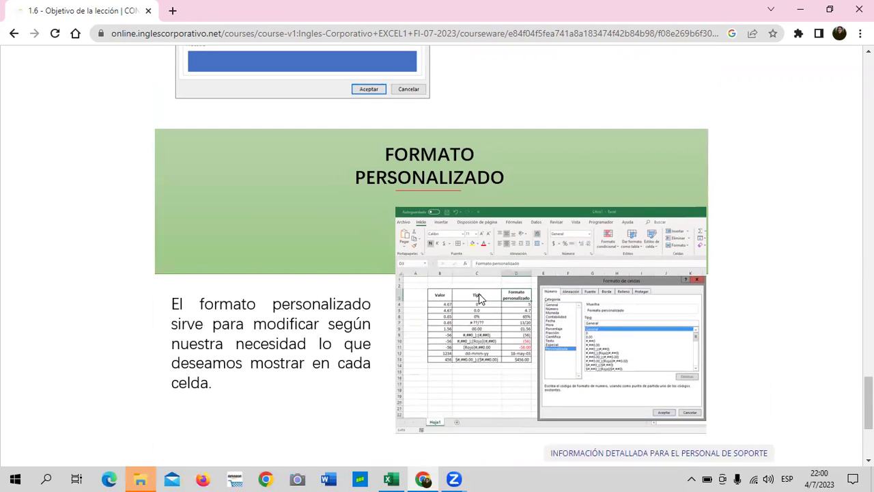
scroll(481, 291, up, 3)
scroll(483, 288, up, 5)
scroll(483, 286, up, 5)
scroll(484, 284, up, 5)
scroll(485, 273, down, 5)
scroll(488, 263, down, 4)
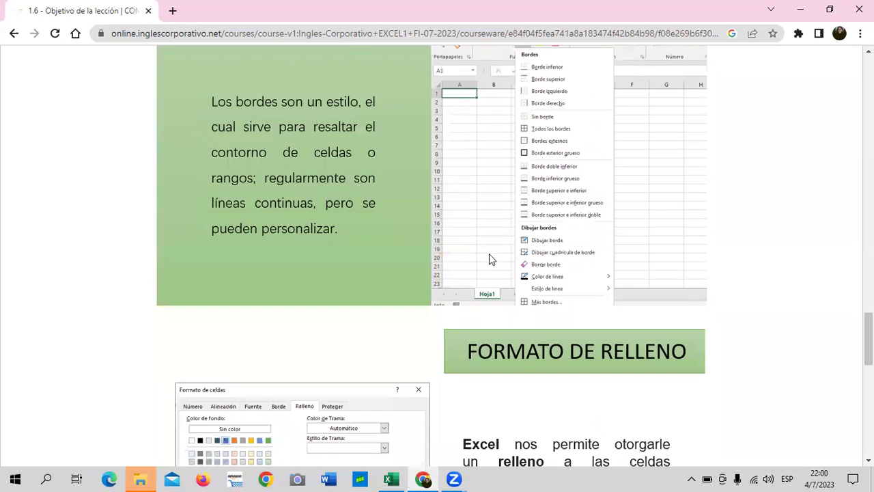